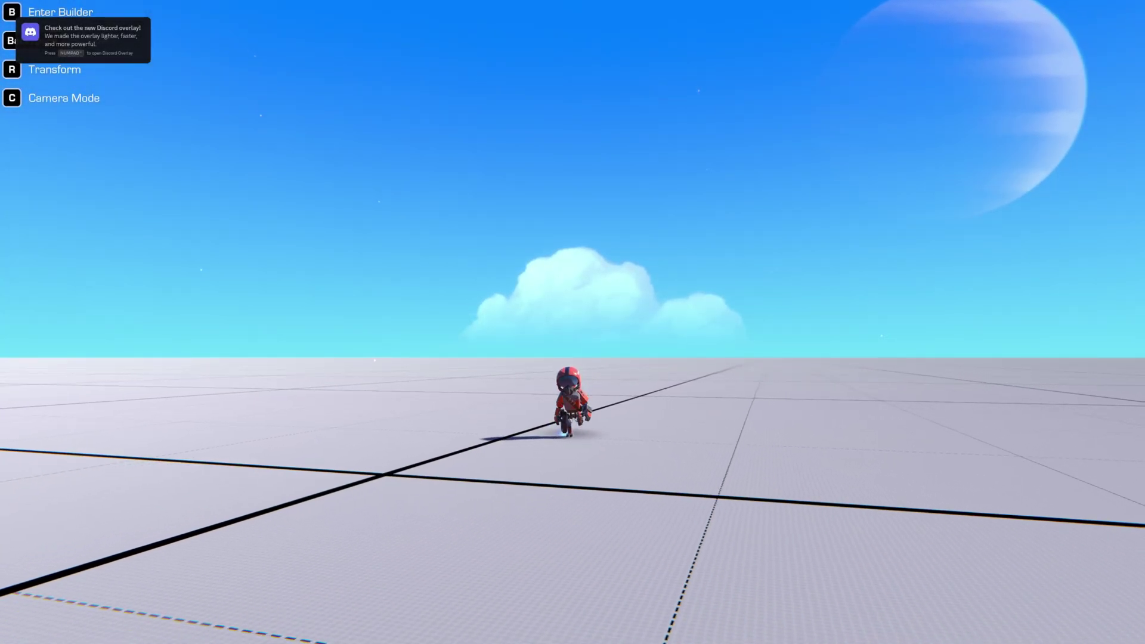
# Walk the finished two-legged mech across the test ground to examine how it moves.
pyautogui.press('s')
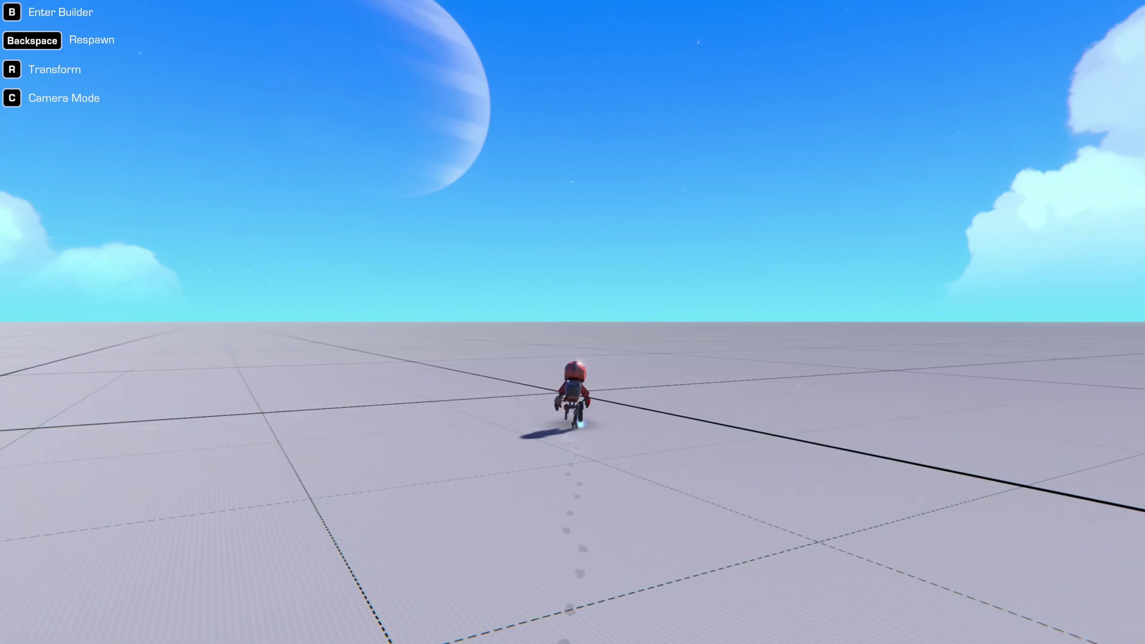
pyautogui.press('b')
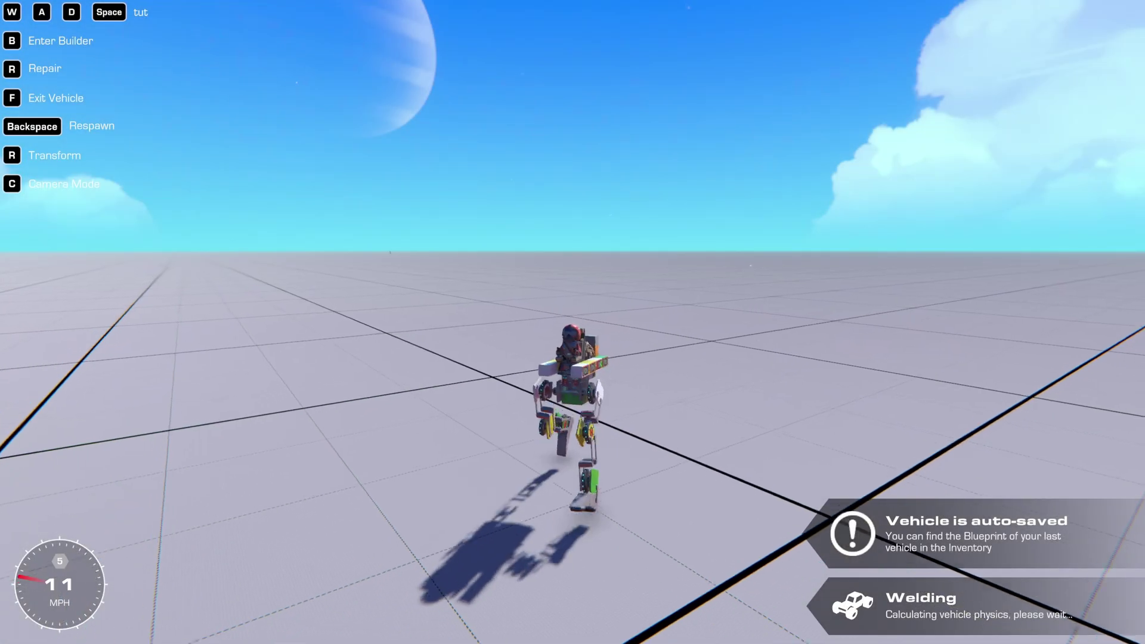
pyautogui.press('w')
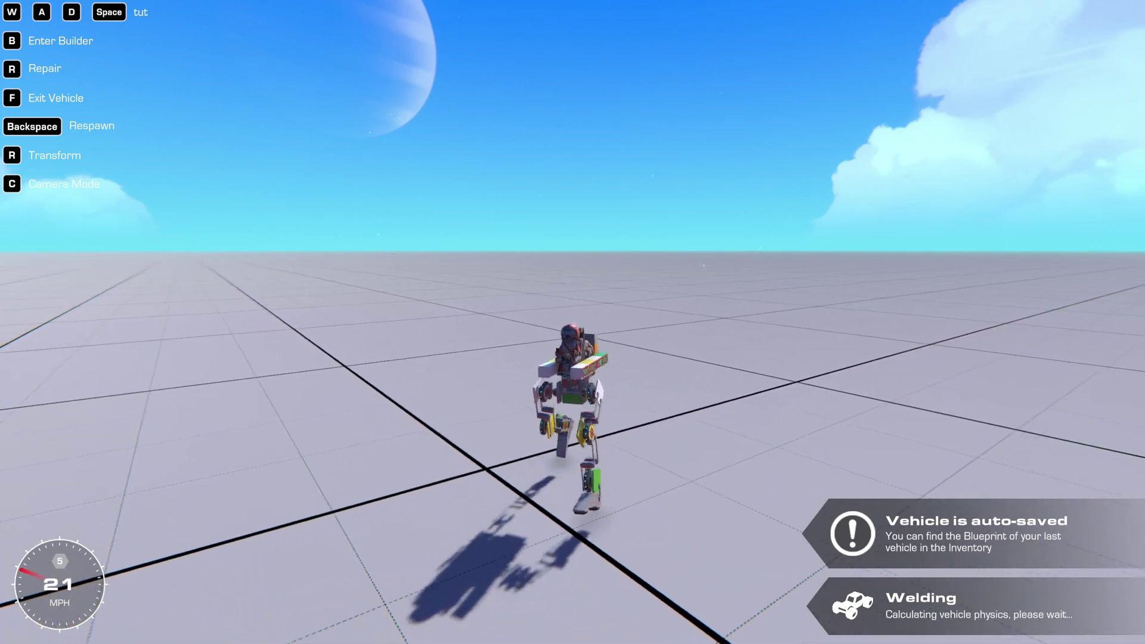
pyautogui.press('w')
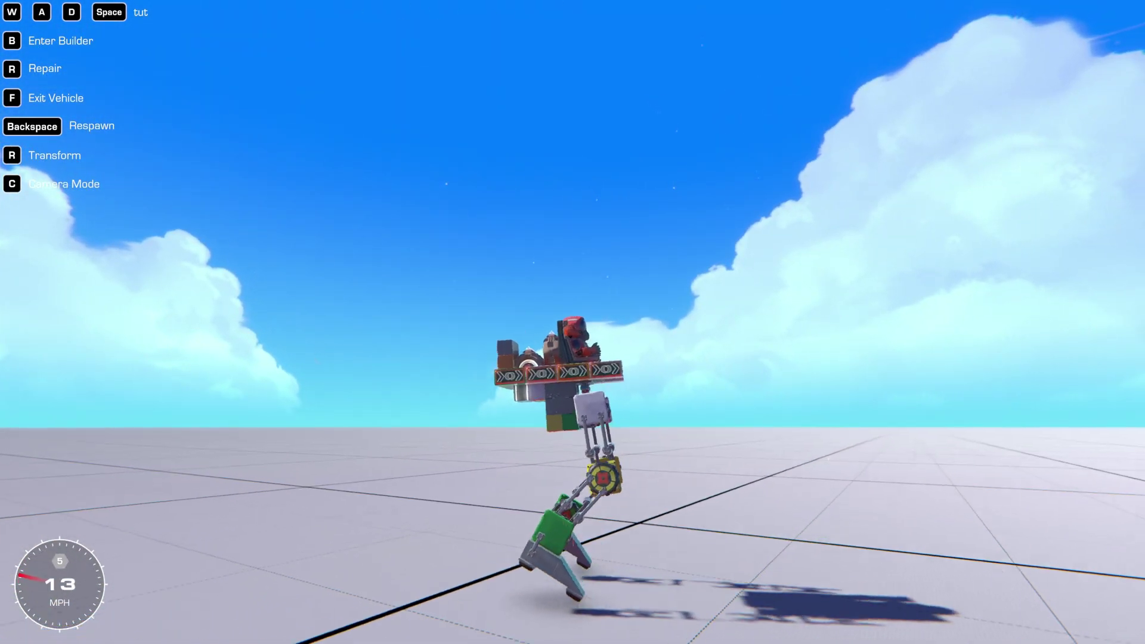
# Enter the builder and place an Operator Seat above the ground as the first block of the new vehicle.
pyautogui.press('b')
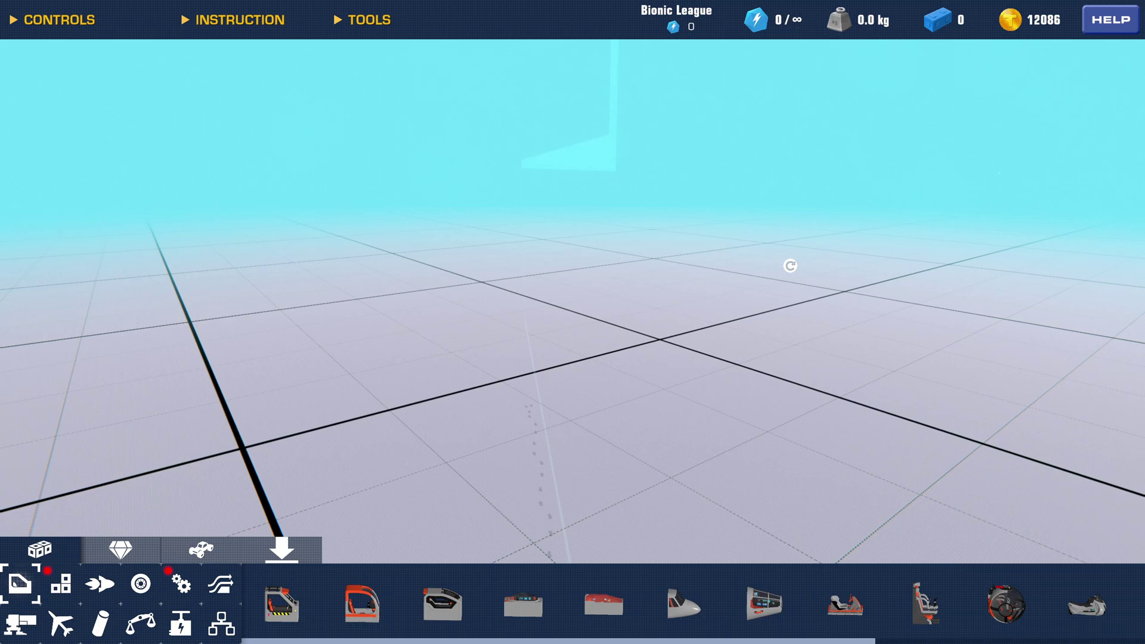
pyautogui.click(926, 603)
pyautogui.moveTo(784, 425); pyautogui.dragTo(742, 396)
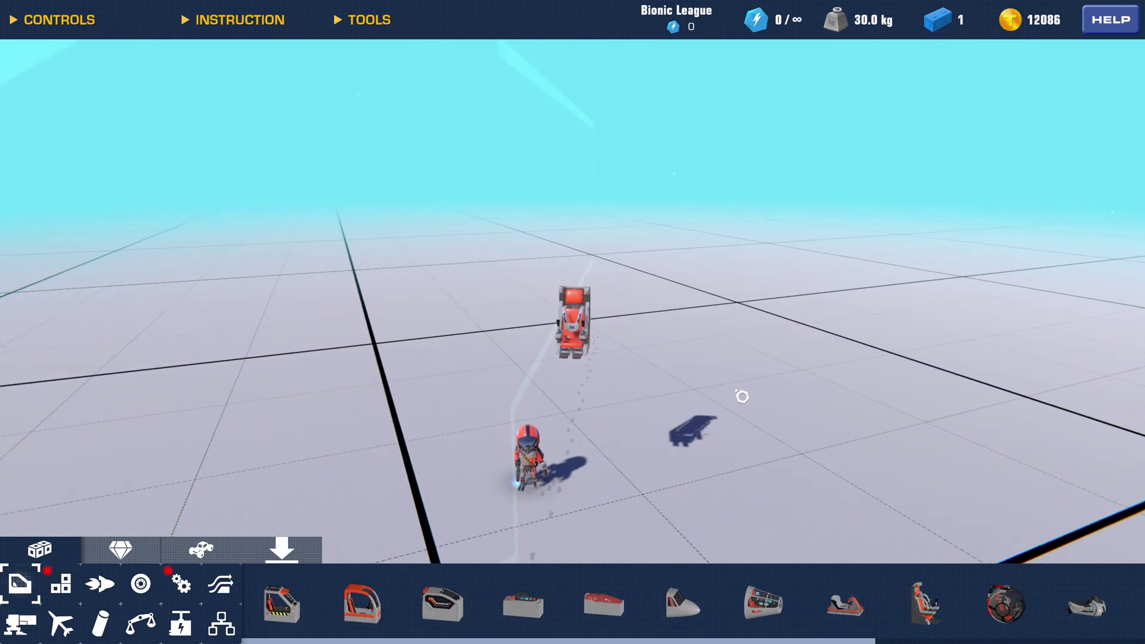
pyautogui.click(585, 329)
pyautogui.press('a')
pyautogui.press('a')
pyautogui.moveTo(647, 340); pyautogui.dragTo(582, 332)
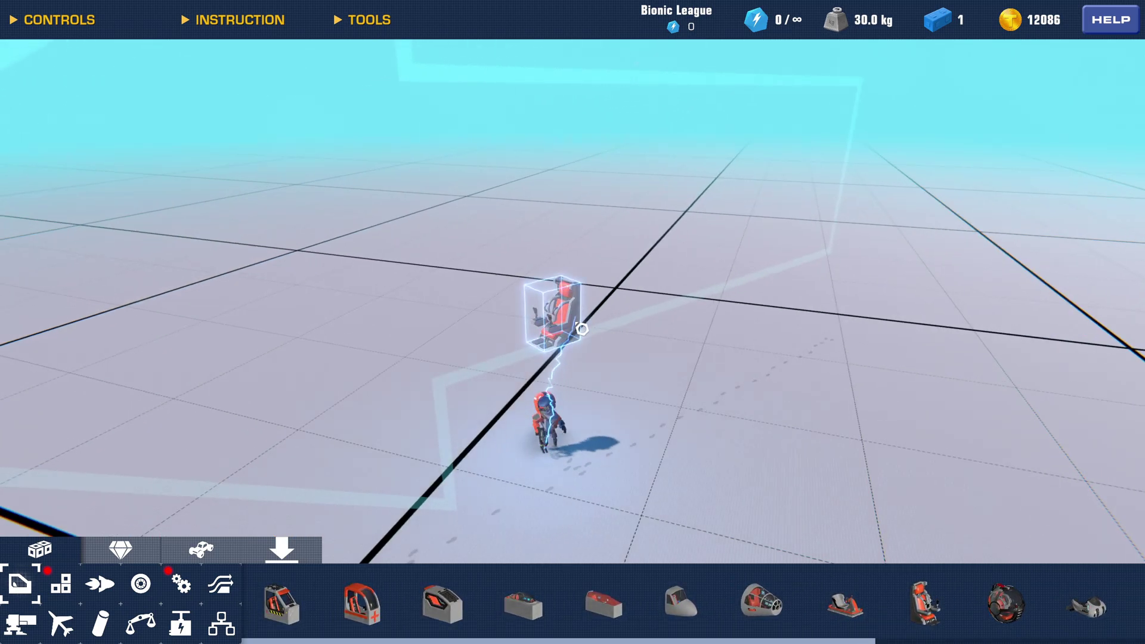
pyautogui.click(582, 333)
pyautogui.press('space')
pyautogui.press('space')
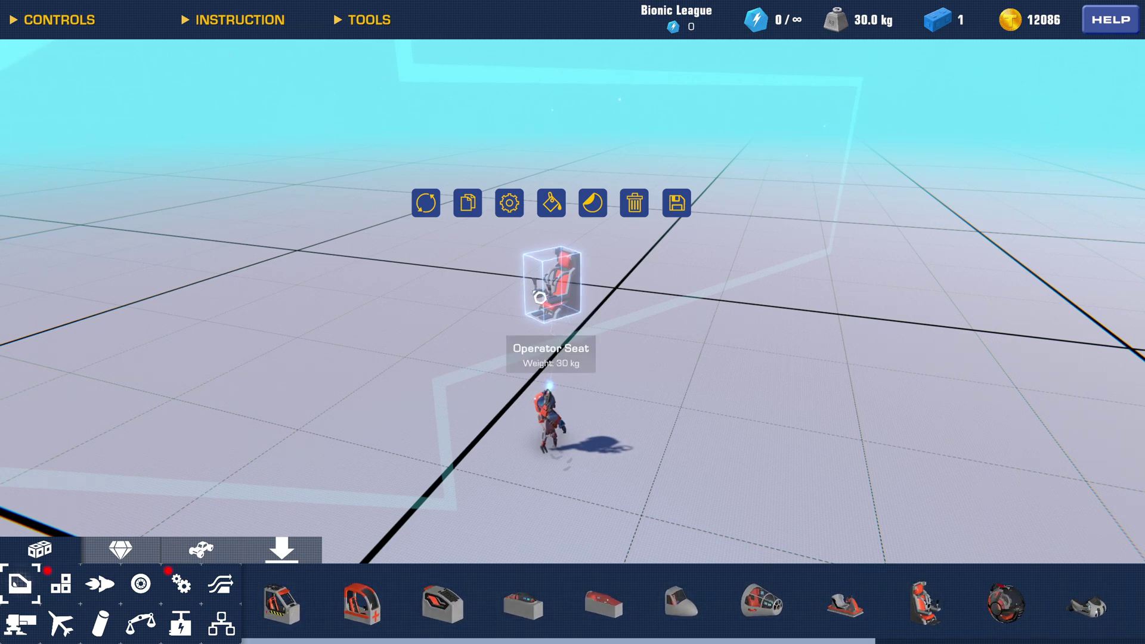
pyautogui.scroll(3, 540, 298)
pyautogui.moveTo(626, 358); pyautogui.dragTo(497, 326)
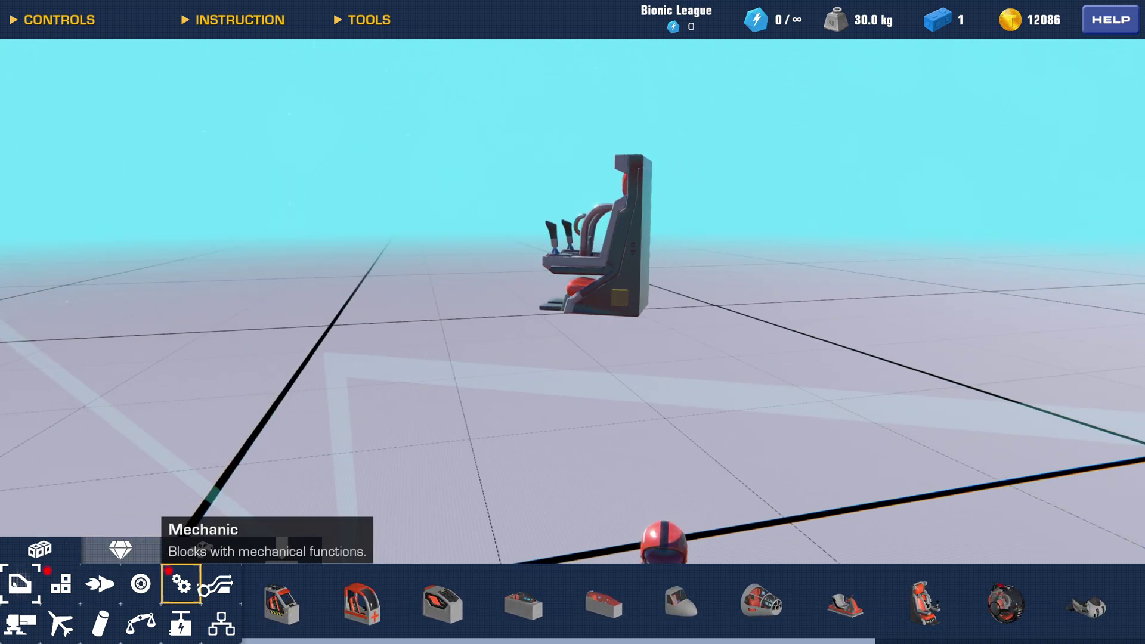
# Place a Gyro from the mechanical blocks at the lower back of the operator seat.
pyautogui.click(181, 584)
pyautogui.moveTo(547, 460); pyautogui.dragTo(627, 438)
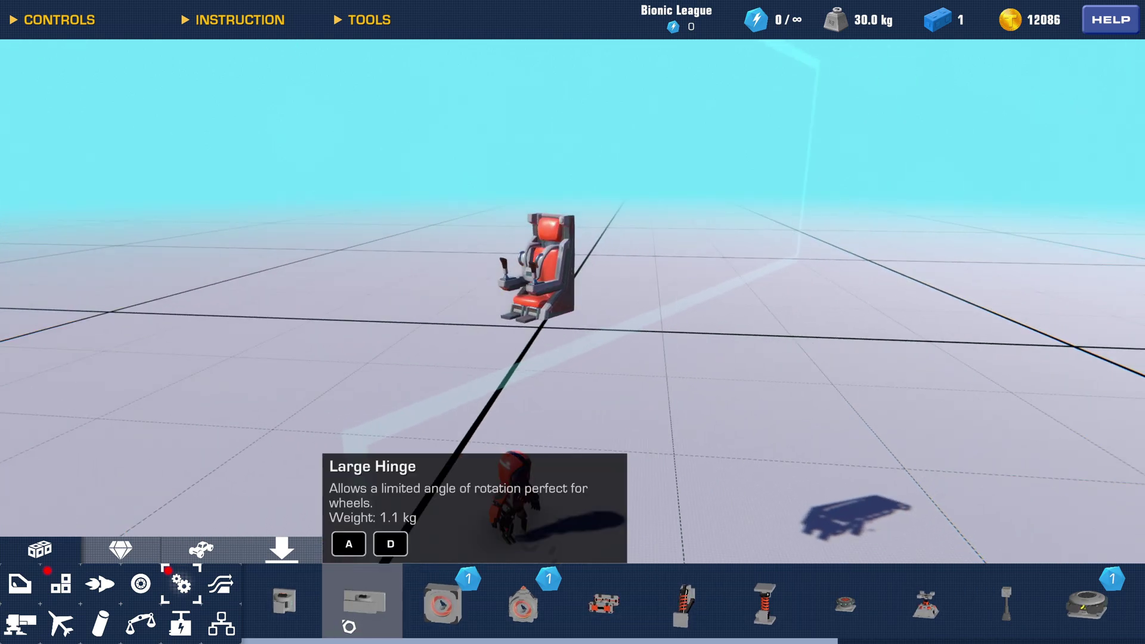
pyautogui.moveTo(596, 641); pyautogui.dragTo(691, 643)
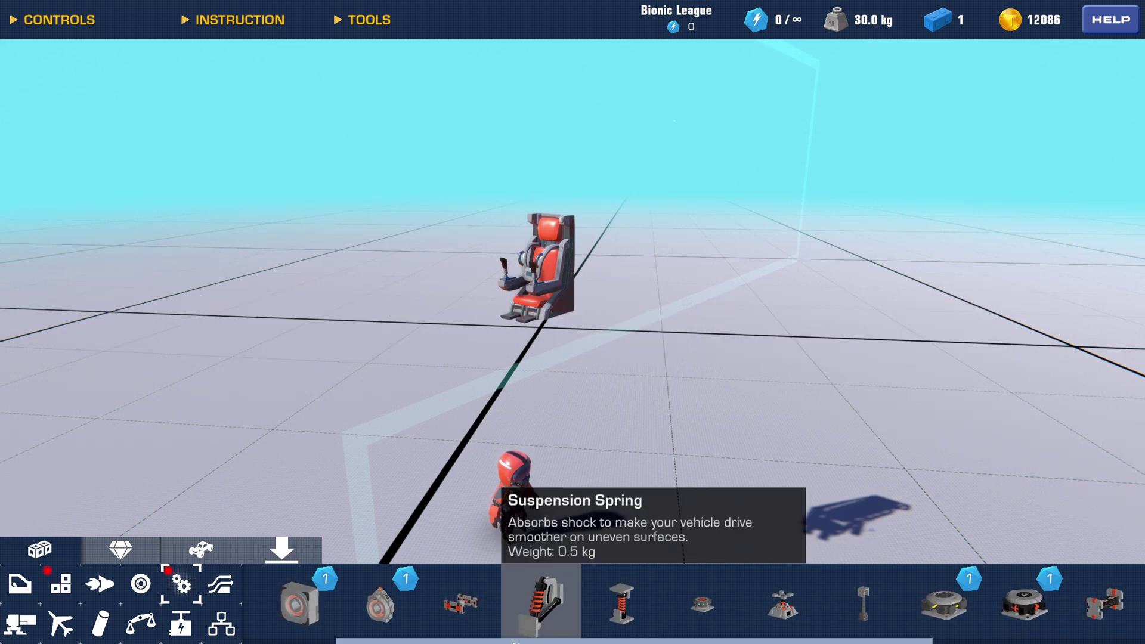
pyautogui.scroll(3, 504, 376)
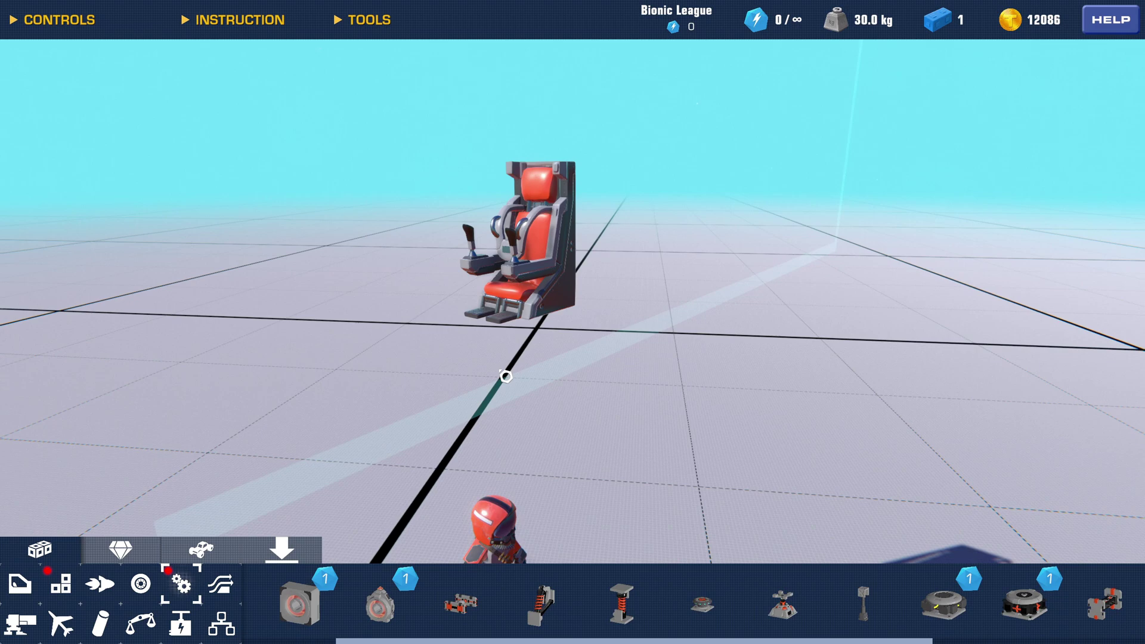
pyautogui.moveTo(503, 375); pyautogui.dragTo(453, 316)
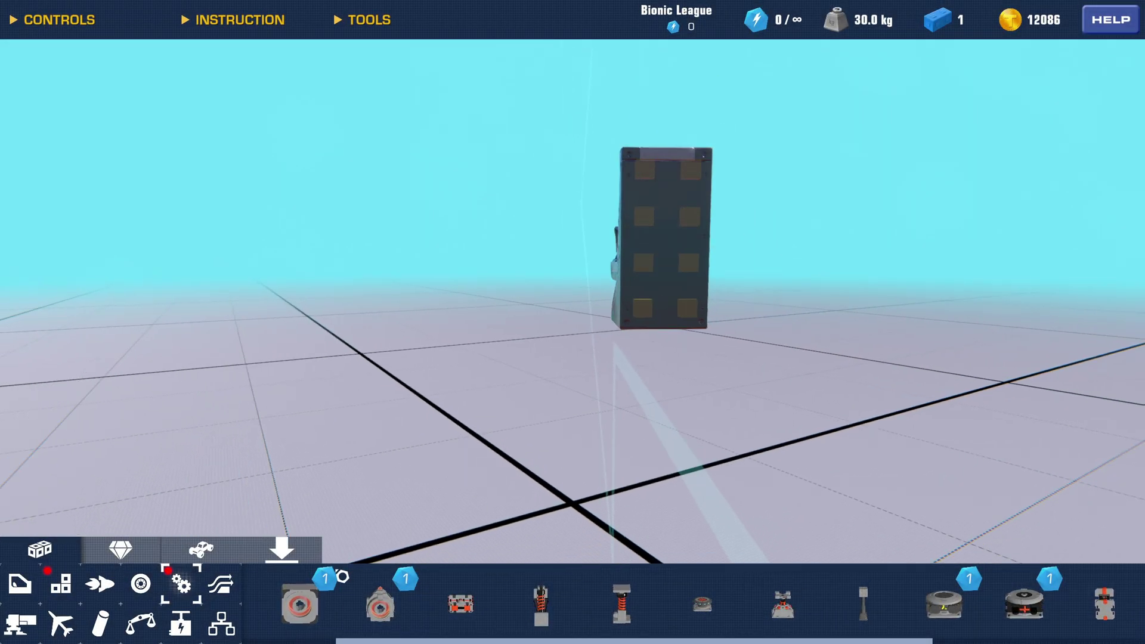
pyautogui.moveTo(340, 575); pyautogui.dragTo(720, 352)
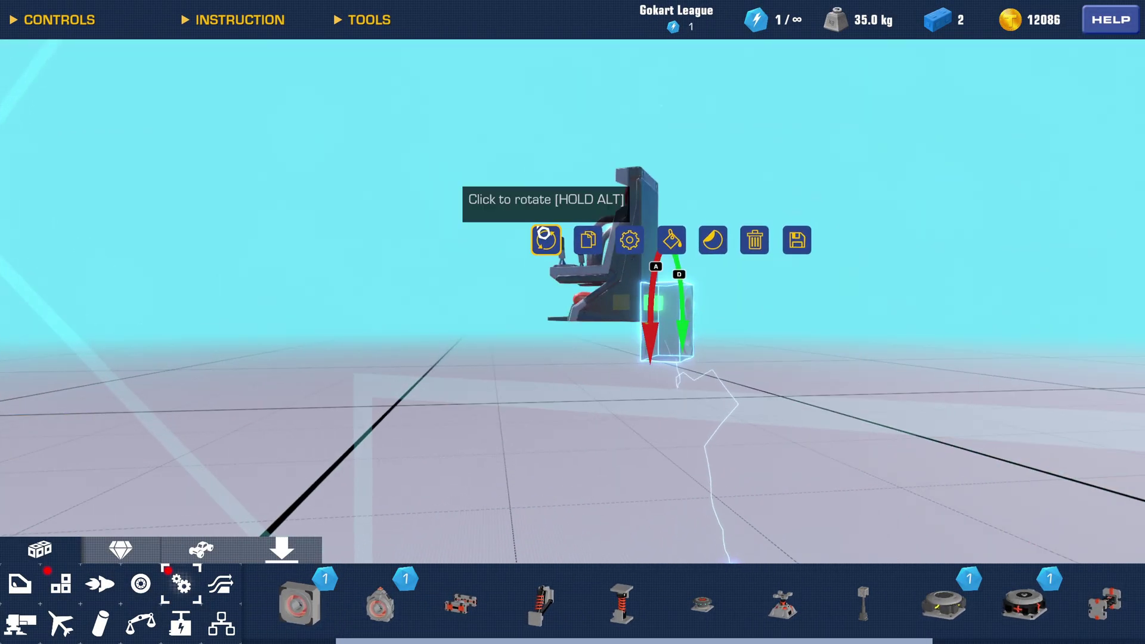
pyautogui.click(544, 238)
pyautogui.click(591, 271)
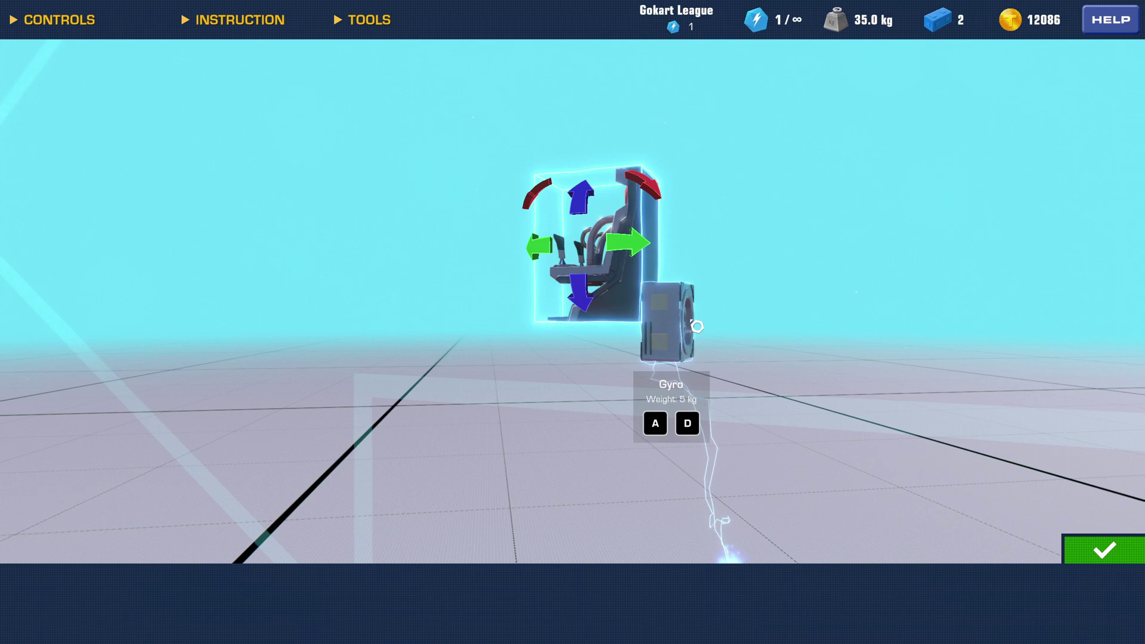
pyautogui.press('Escape')
# Rotate the Gyro to lie flat and attach it to the underside of the operator seat.
pyautogui.click(668, 308)
pyautogui.click(539, 240)
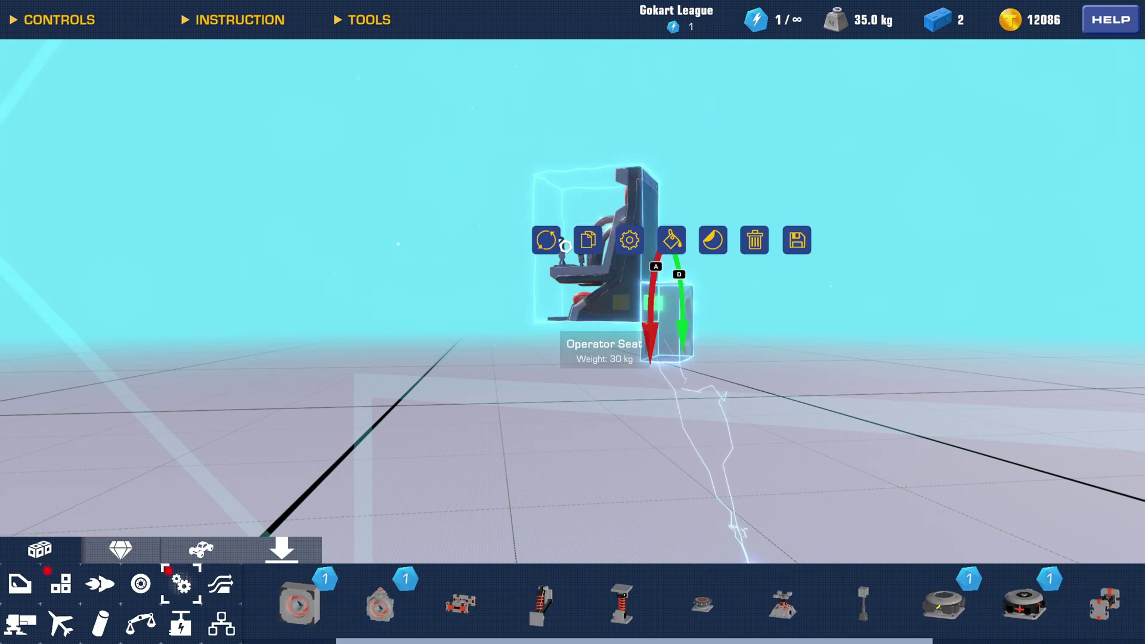
pyautogui.click(666, 308)
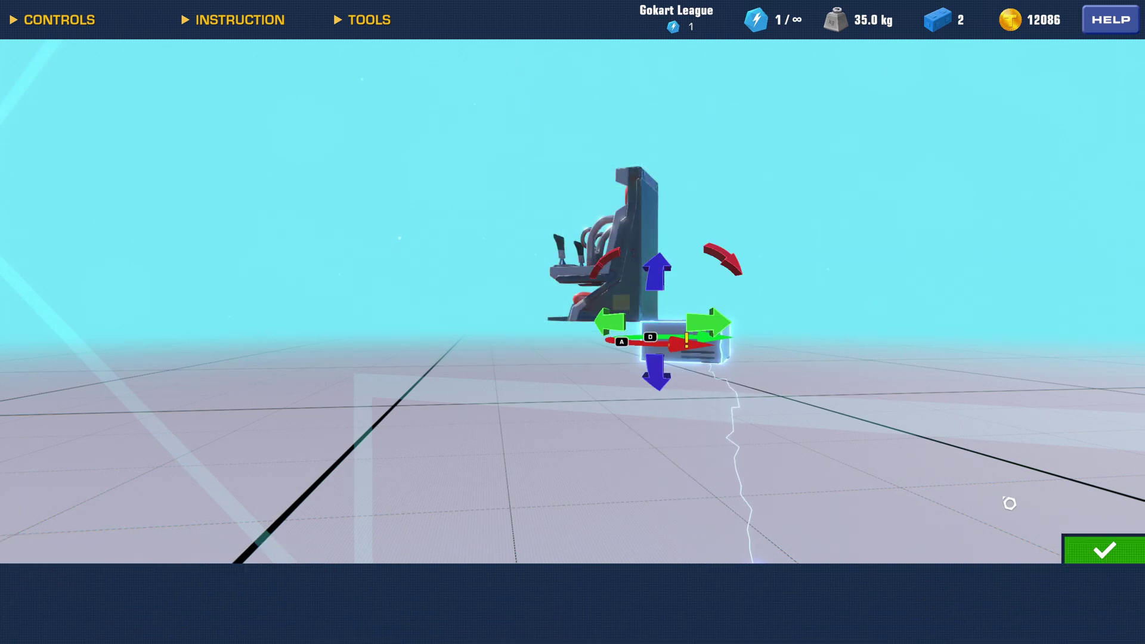
pyautogui.click(1074, 540)
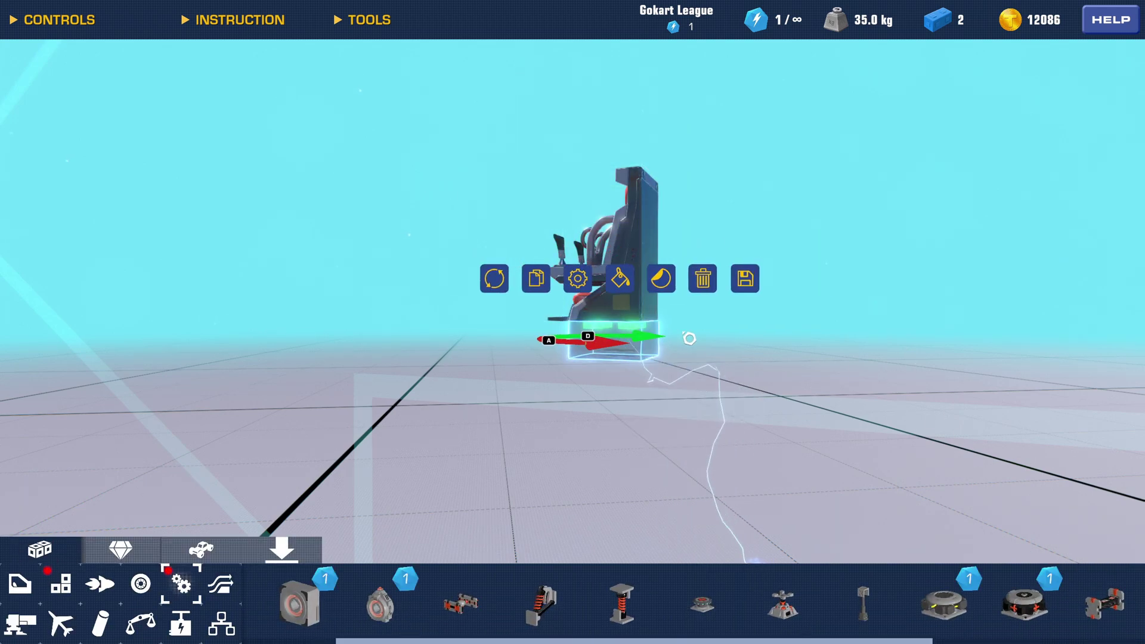
# Increase the strength of the gyro attached under the seat.
pyautogui.click(557, 262)
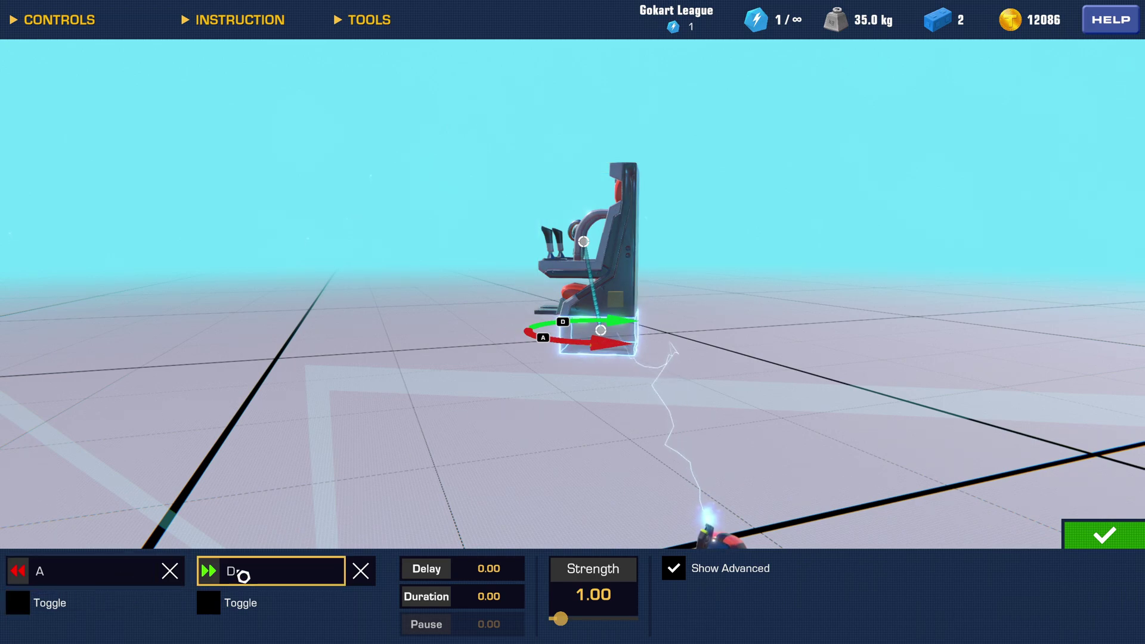
pyautogui.moveTo(471, 361); pyautogui.dragTo(722, 415)
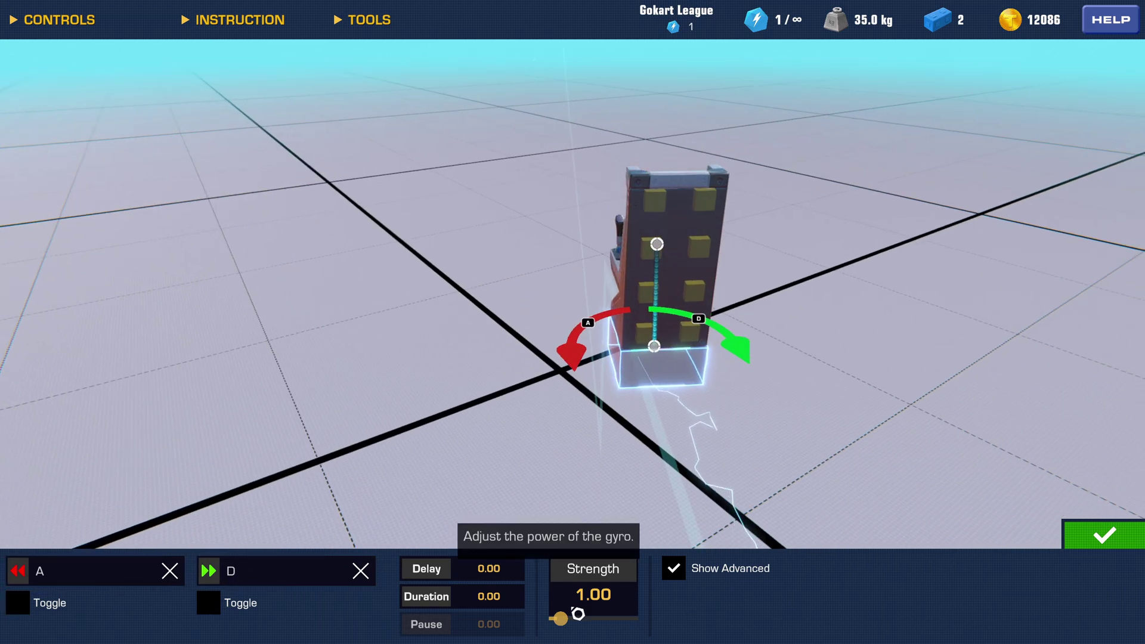
pyautogui.moveTo(564, 619); pyautogui.dragTo(577, 613)
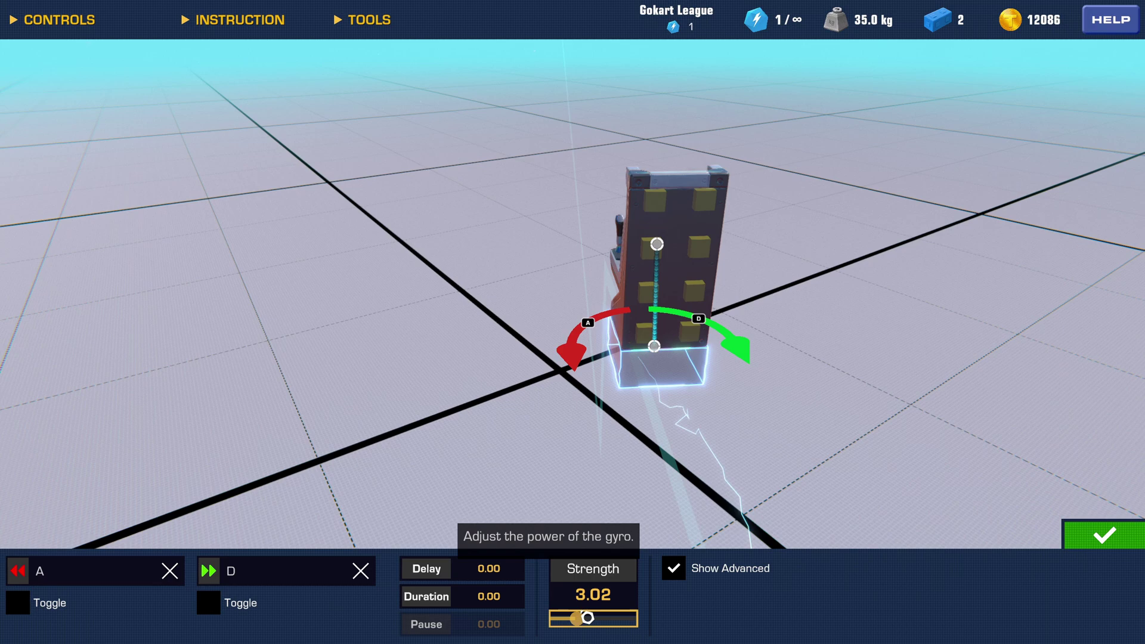
pyautogui.moveTo(578, 613); pyautogui.dragTo(586, 615)
pyautogui.click(1067, 542)
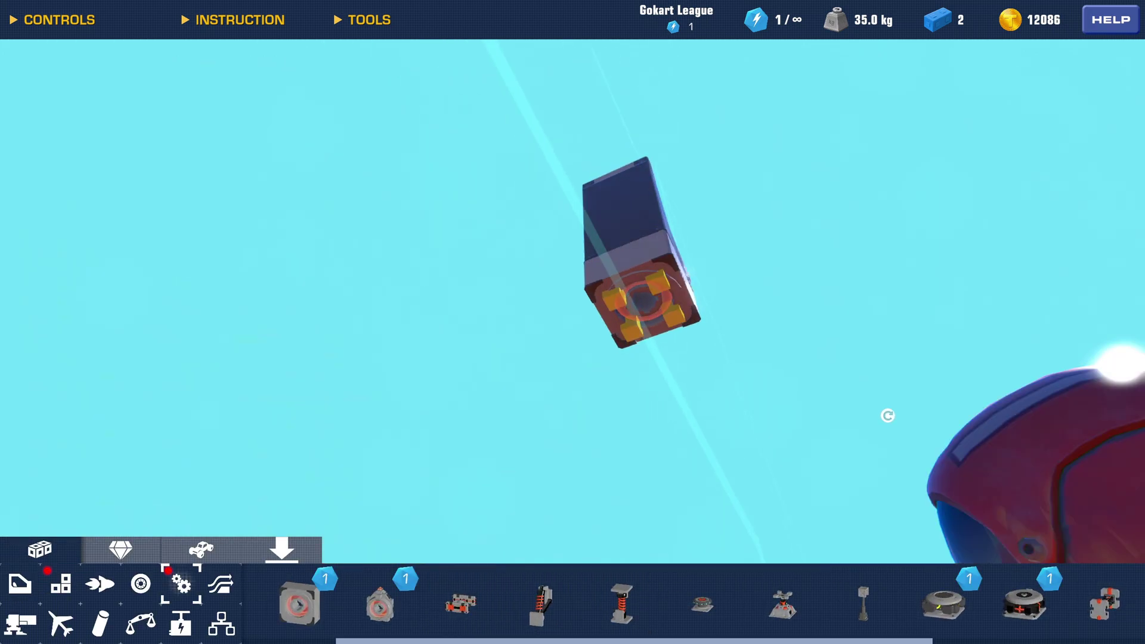
# Add a second Gyro beneath the first one and rotate it to lie flat.
pyautogui.moveTo(303, 600); pyautogui.dragTo(604, 382)
pyautogui.click(528, 266)
pyautogui.click(568, 293)
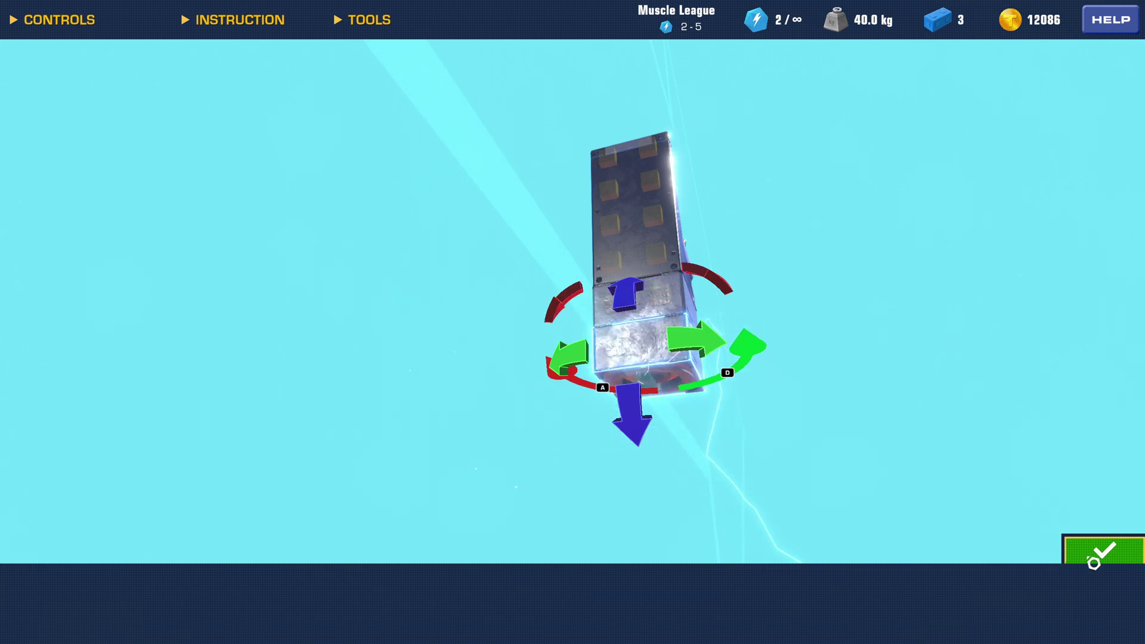
pyautogui.click(1105, 548)
# Clear both control bindings of the lower gyro and set its strength to 10.00.
pyautogui.click(603, 194)
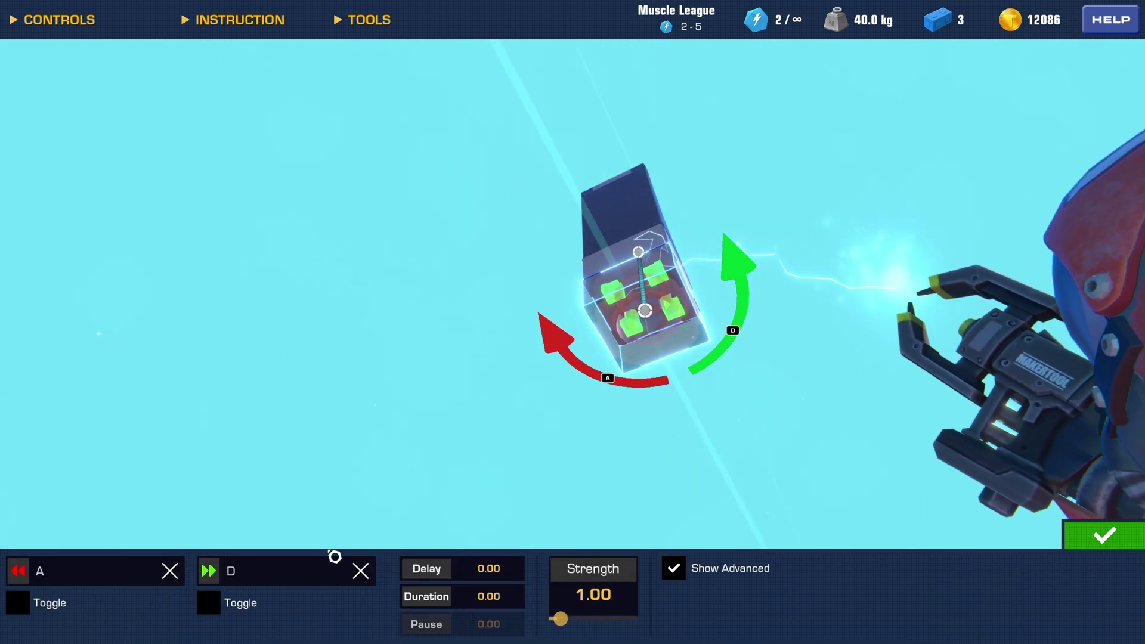
pyautogui.click(169, 571)
pyautogui.click(360, 570)
pyautogui.moveTo(590, 622); pyautogui.dragTo(711, 624)
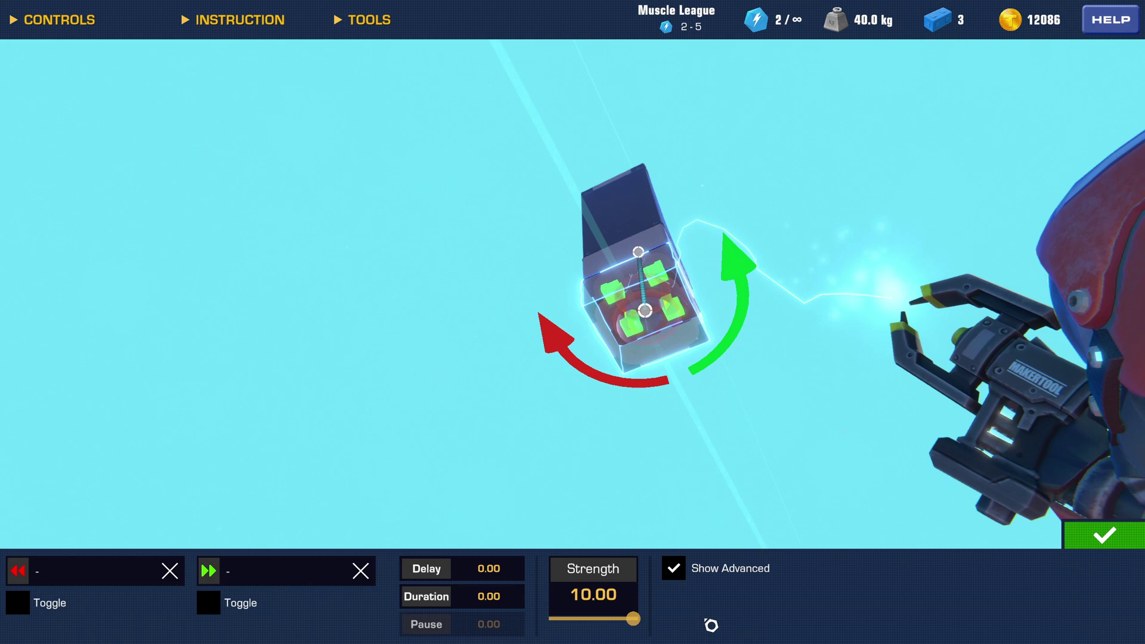
pyautogui.click(1080, 539)
# Add a Large Hinge below the gyros and rotate it upright for side mounting.
pyautogui.moveTo(718, 419); pyautogui.dragTo(648, 488)
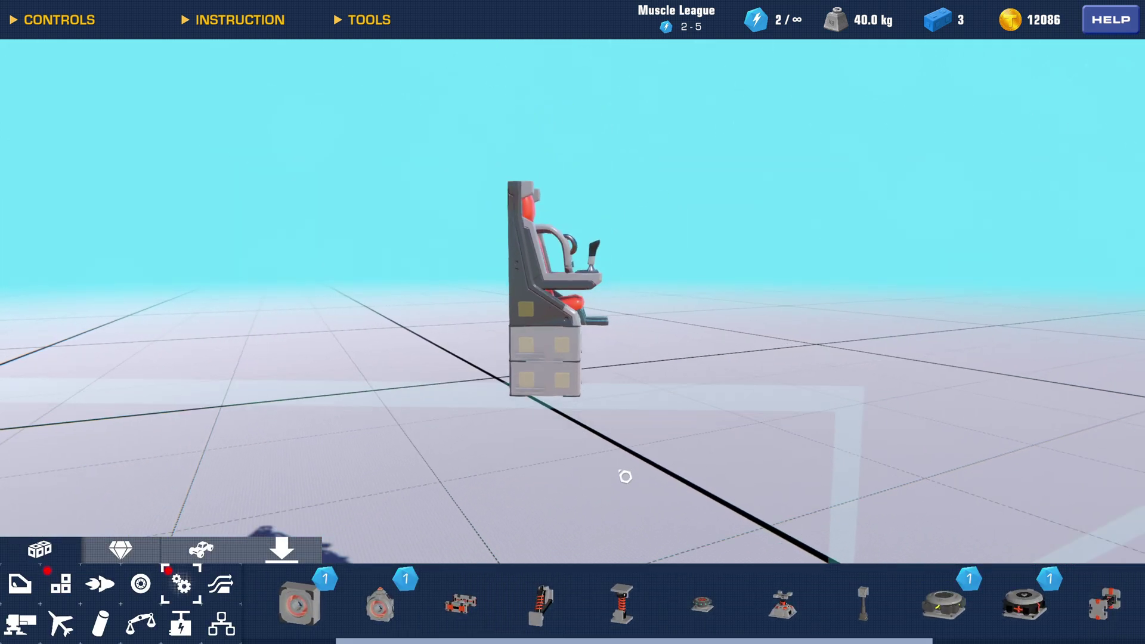
pyautogui.scroll(-4, 948, 636)
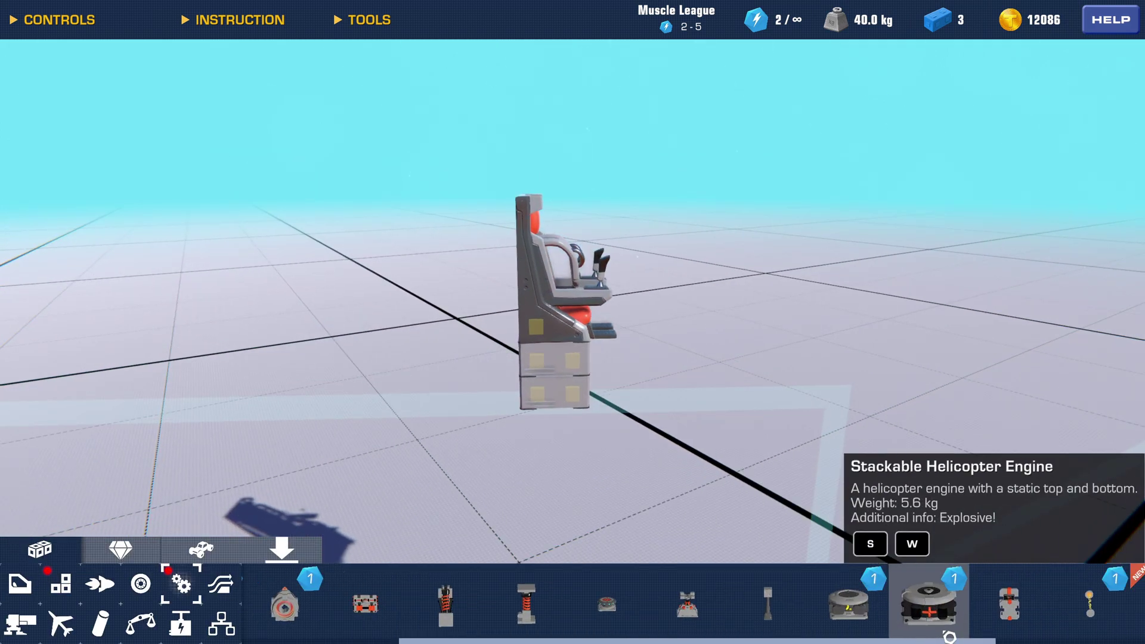
pyautogui.scroll(10, 949, 636)
pyautogui.moveTo(429, 581); pyautogui.dragTo(558, 388)
pyautogui.click(433, 320)
pyautogui.click(476, 336)
pyautogui.click(645, 336)
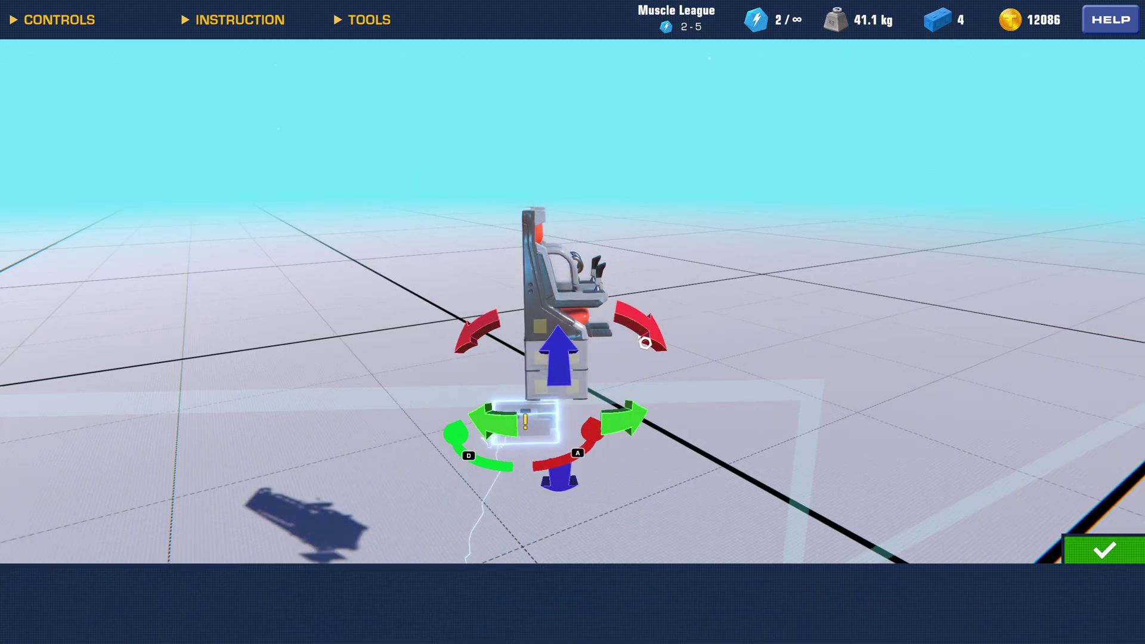
pyautogui.click(644, 336)
pyautogui.click(1104, 550)
# Attach the Large Hinge to one side of the gyro stack and place a duplicate on the opposite side.
pyautogui.moveTo(517, 444); pyautogui.dragTo(570, 377)
pyautogui.moveTo(570, 382); pyautogui.dragTo(640, 336)
pyautogui.click(472, 253)
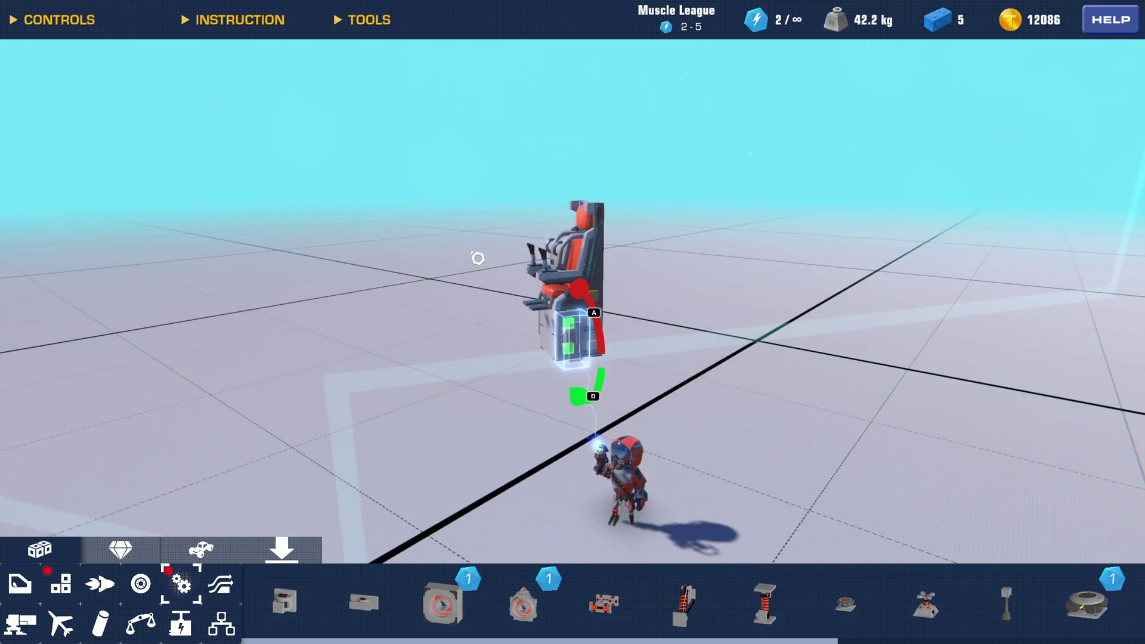
pyautogui.moveTo(477, 256); pyautogui.dragTo(588, 327)
# Rotate the duplicated hinge on the side of the gyro stack.
pyautogui.click(571, 332)
pyautogui.click(441, 263)
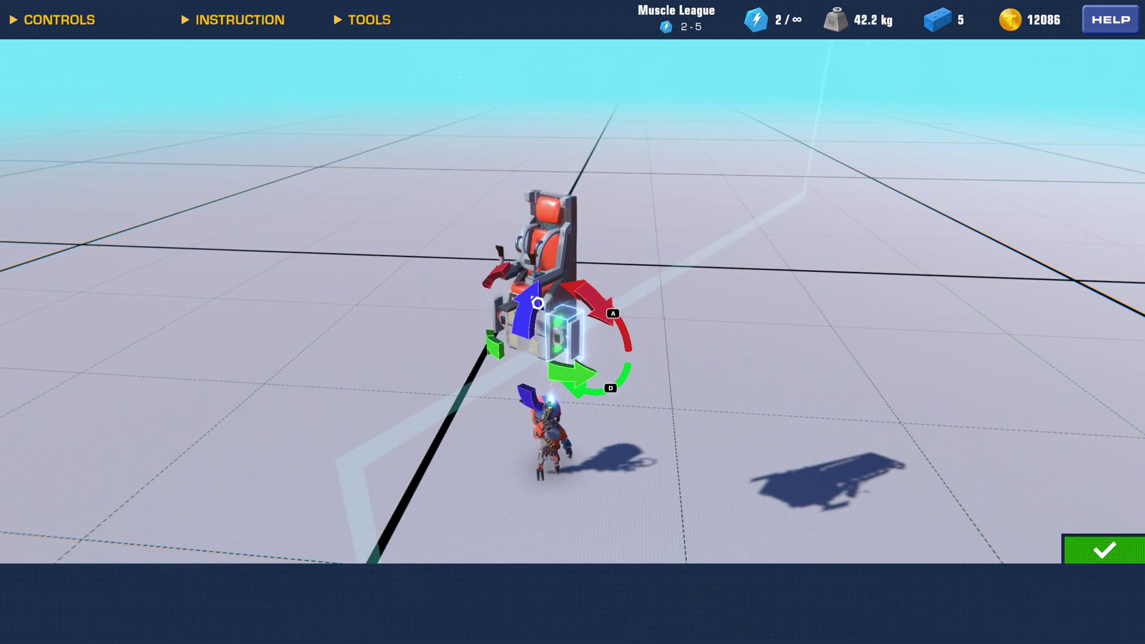
pyautogui.click(535, 301)
pyautogui.click(1083, 545)
# Set the steering help of both Large Hinges to 0.00 and clear their two control bindings.
pyautogui.moveTo(1061, 528); pyautogui.dragTo(867, 473)
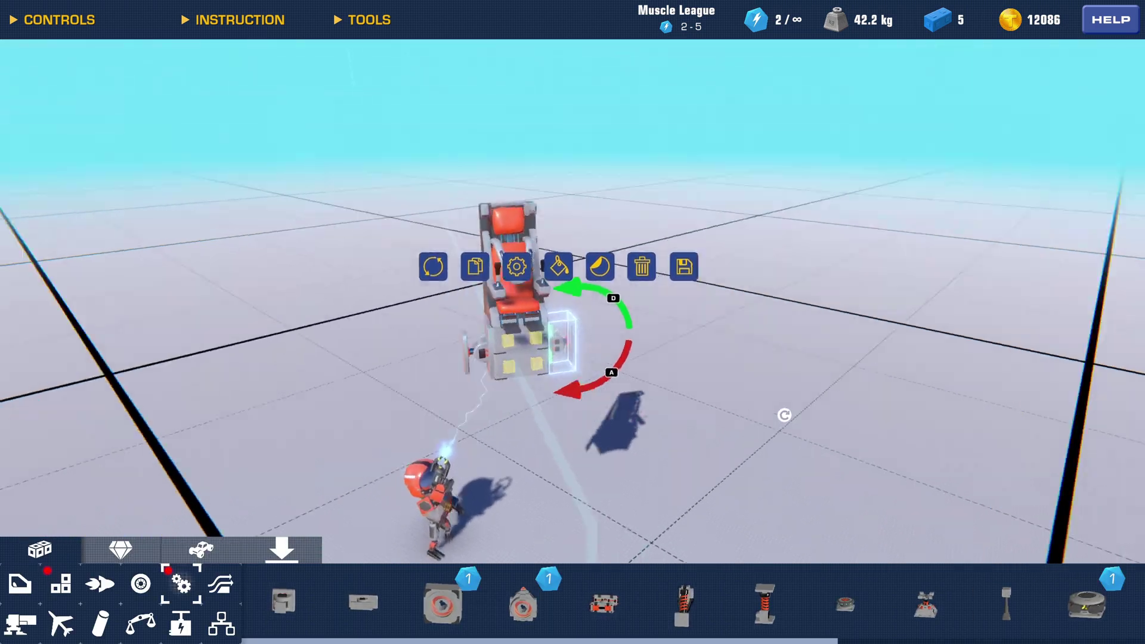
pyautogui.click(516, 263)
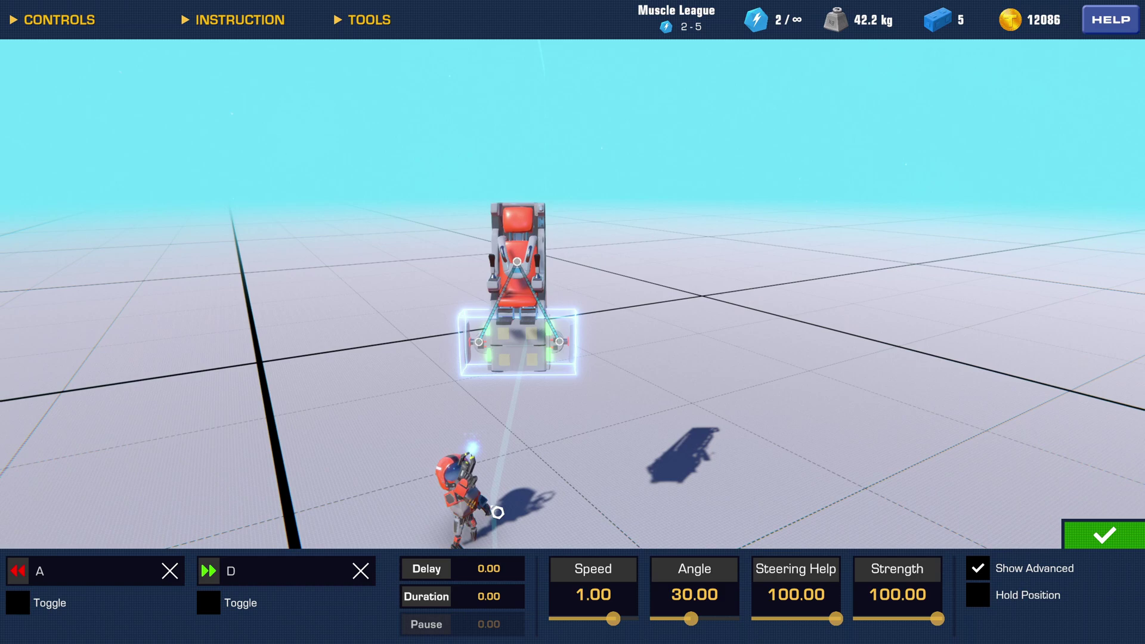
pyautogui.moveTo(796, 567)
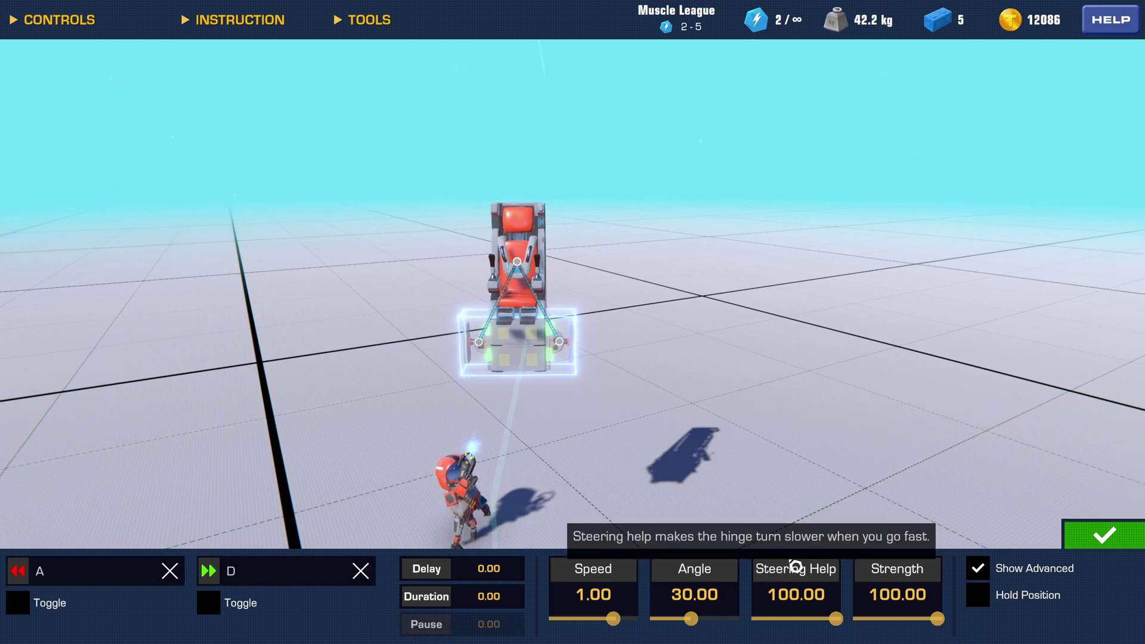
pyautogui.click(807, 615)
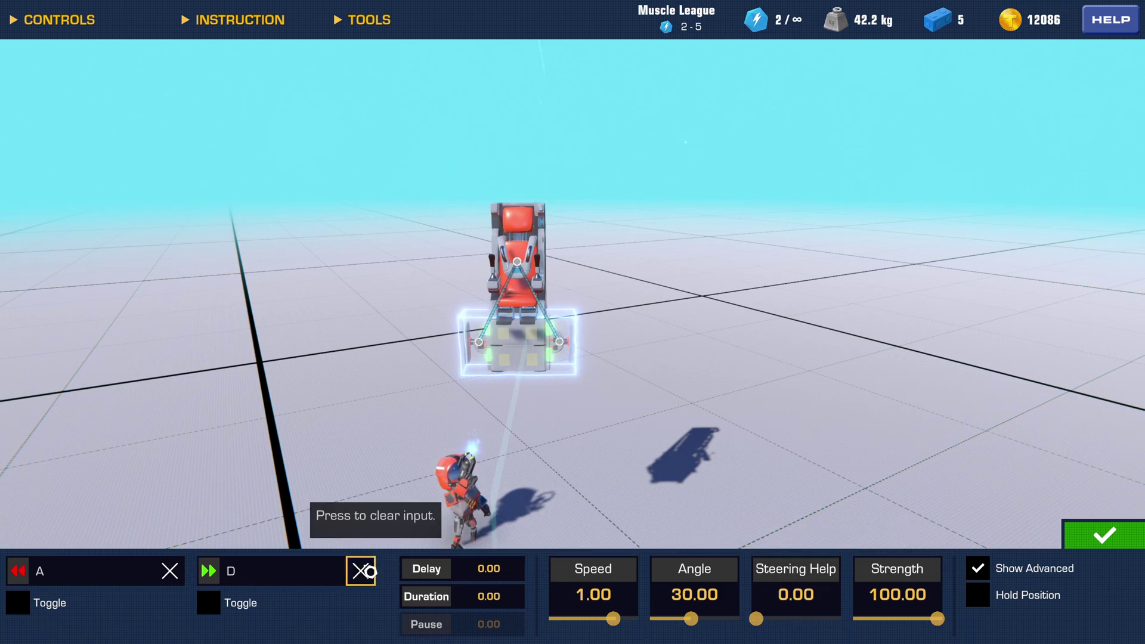
pyautogui.click(360, 571)
pyautogui.click(179, 572)
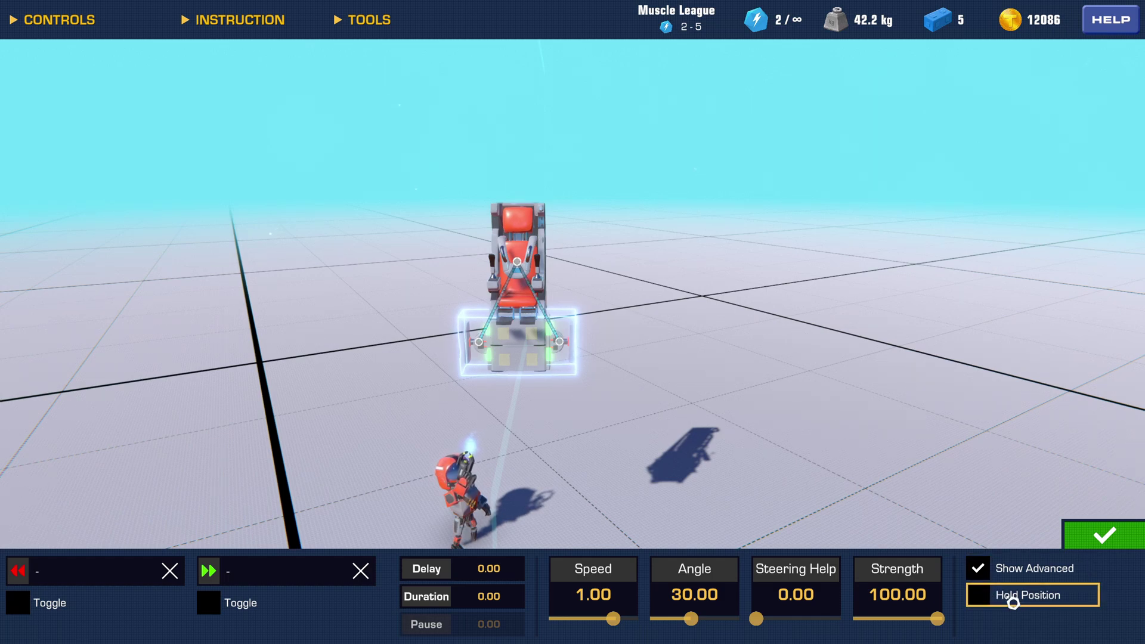
pyautogui.click(1116, 543)
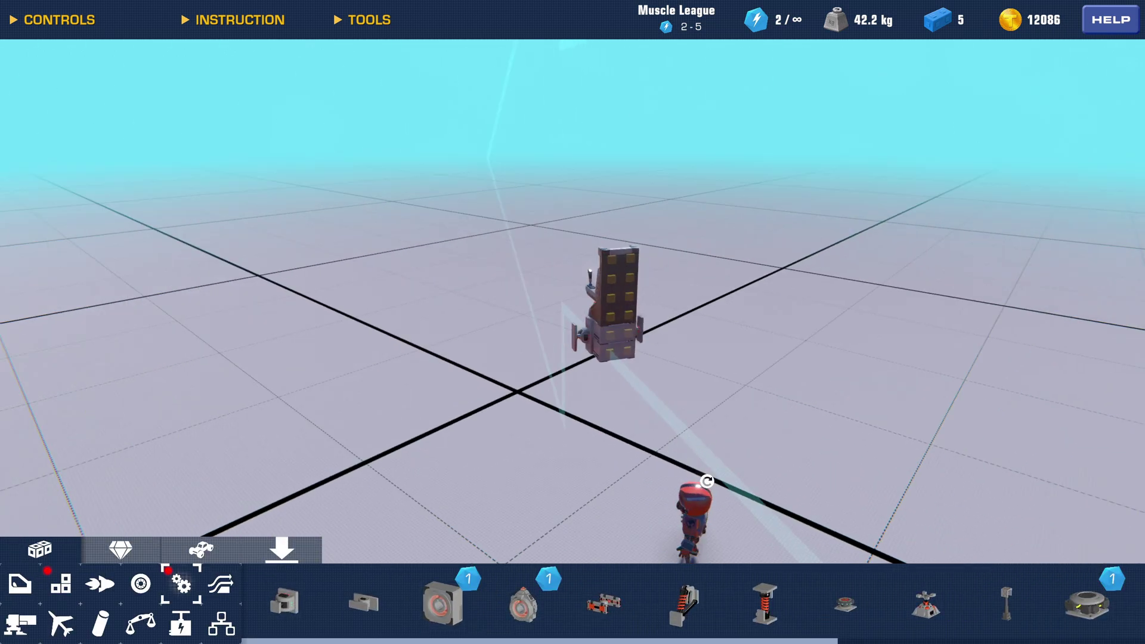
# Attach a Gyro Stabilizer to the back of the operator seat and add two duplicates of it.
pyautogui.click(523, 602)
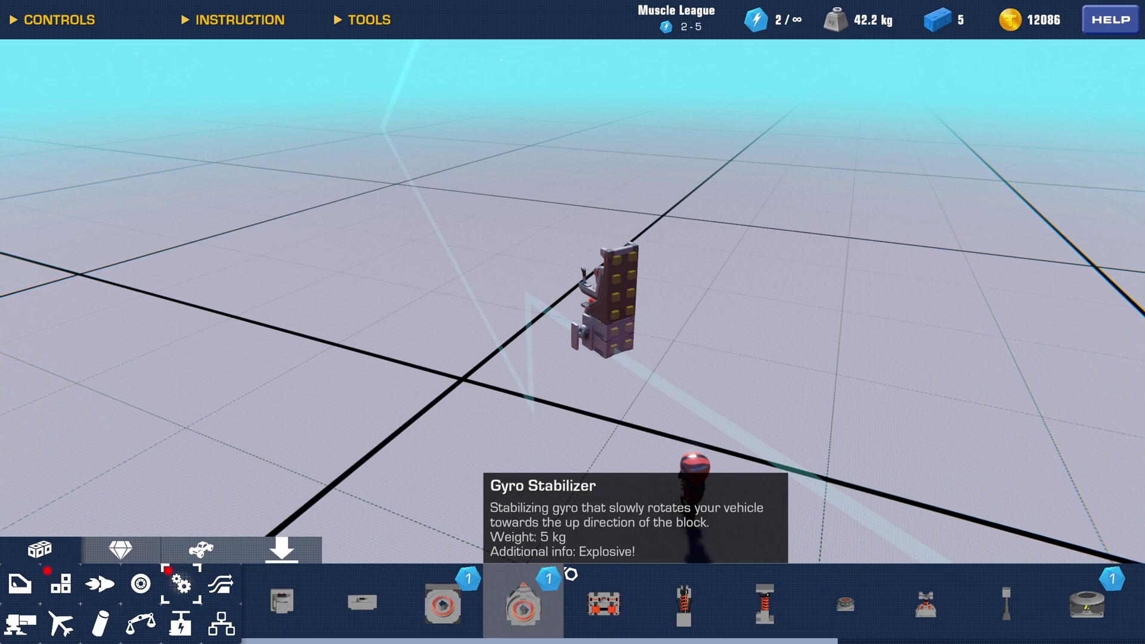
pyautogui.click(599, 302)
pyautogui.click(599, 302)
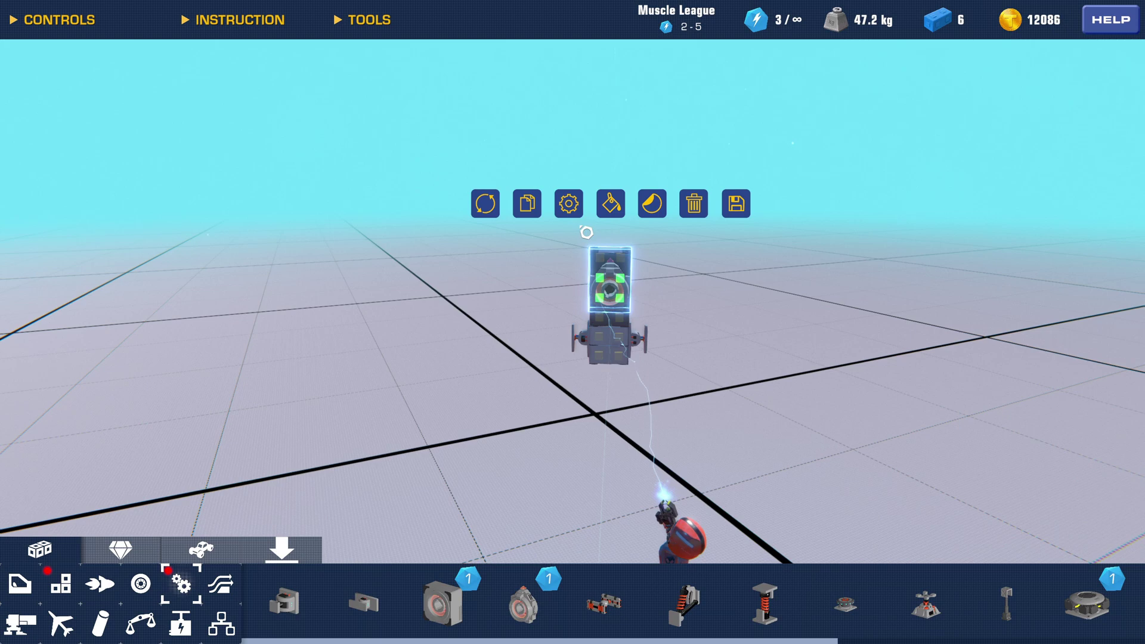
pyautogui.click(527, 204)
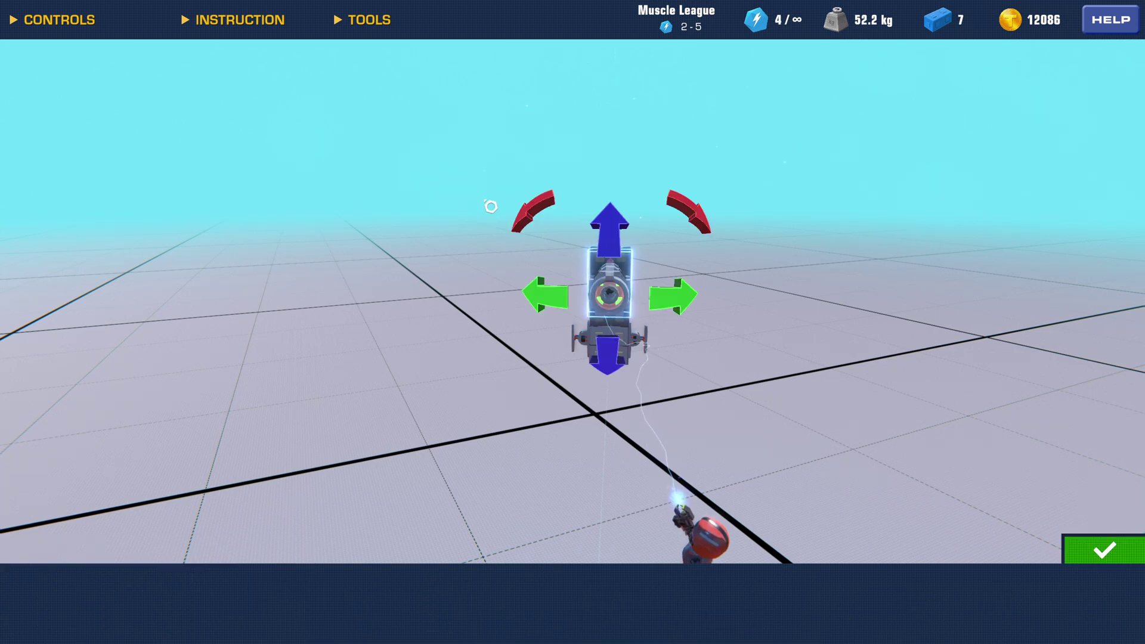
pyautogui.click(1105, 564)
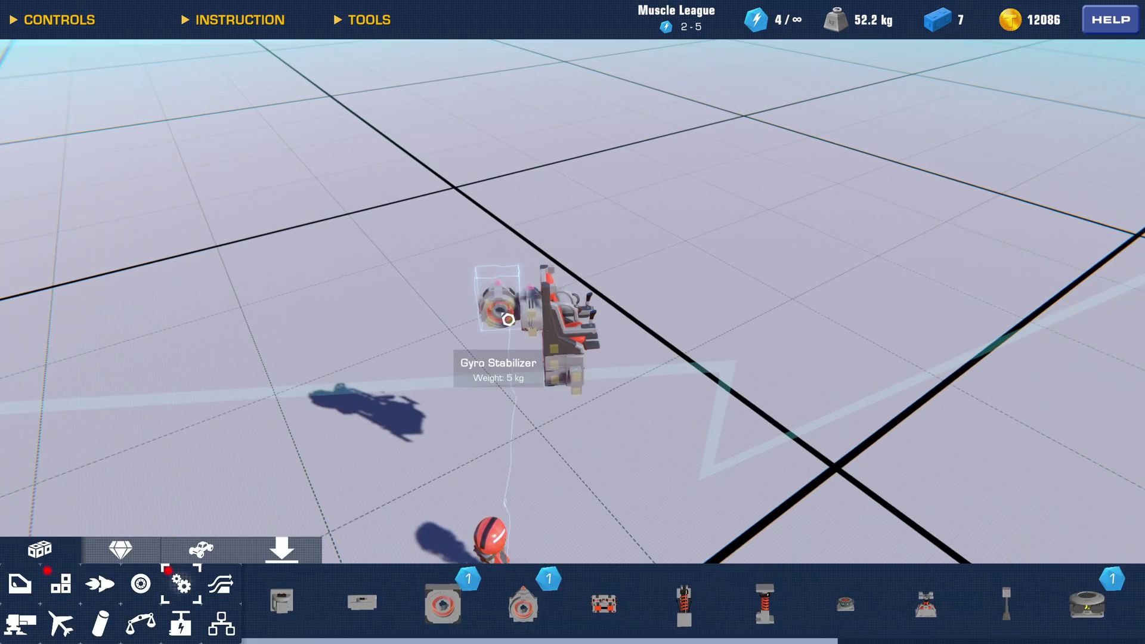
pyautogui.click(508, 319)
pyautogui.click(411, 207)
# Set the strength of the Gyro Stabilizers behind the seat to 5.00.
pyautogui.click(514, 303)
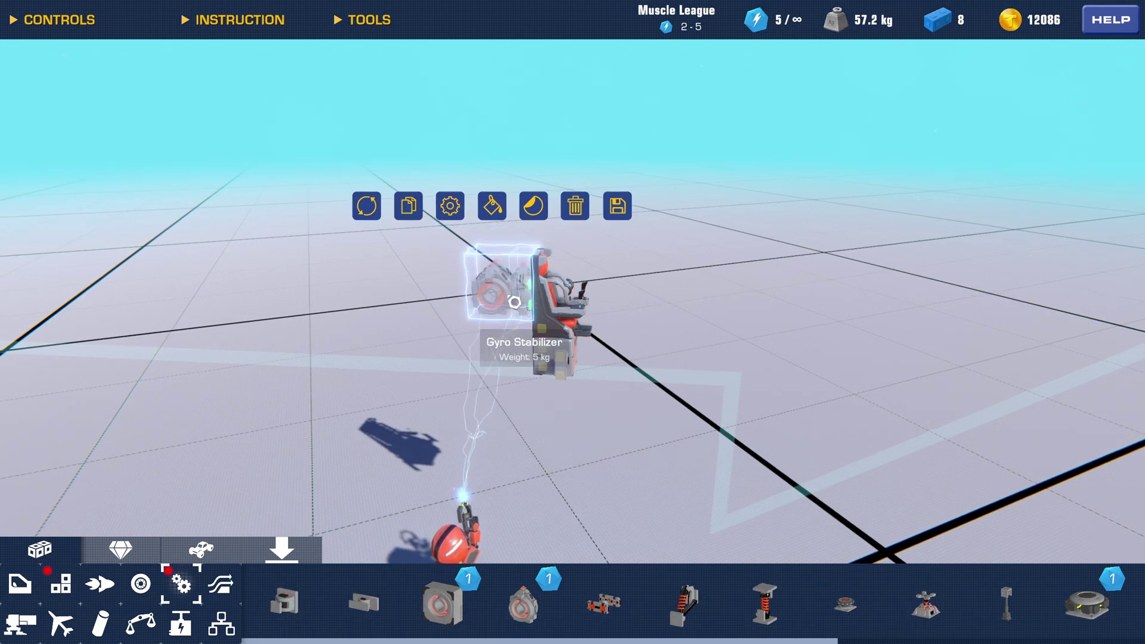
pyautogui.click(451, 207)
pyautogui.click(397, 604)
pyautogui.write('5')
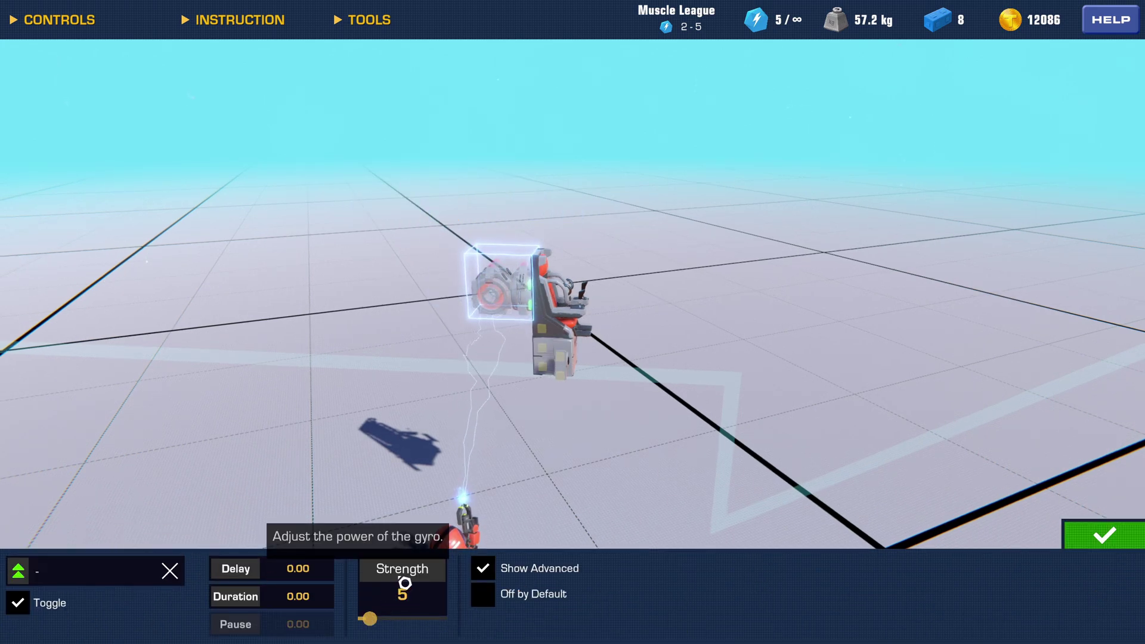
pyautogui.press('Return')
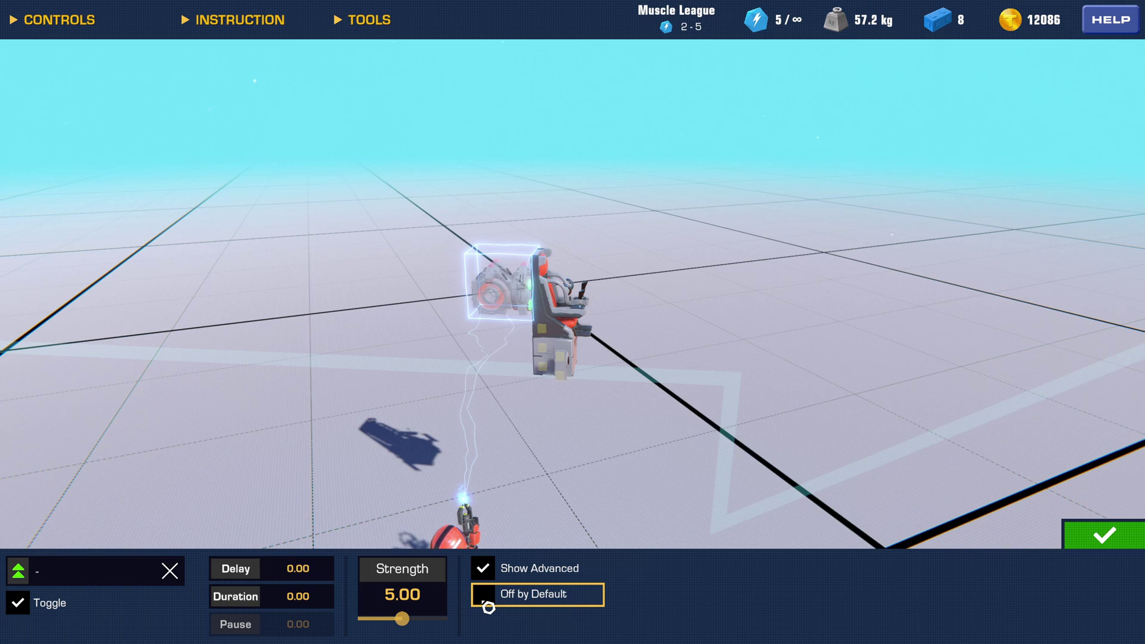
pyautogui.click(1105, 535)
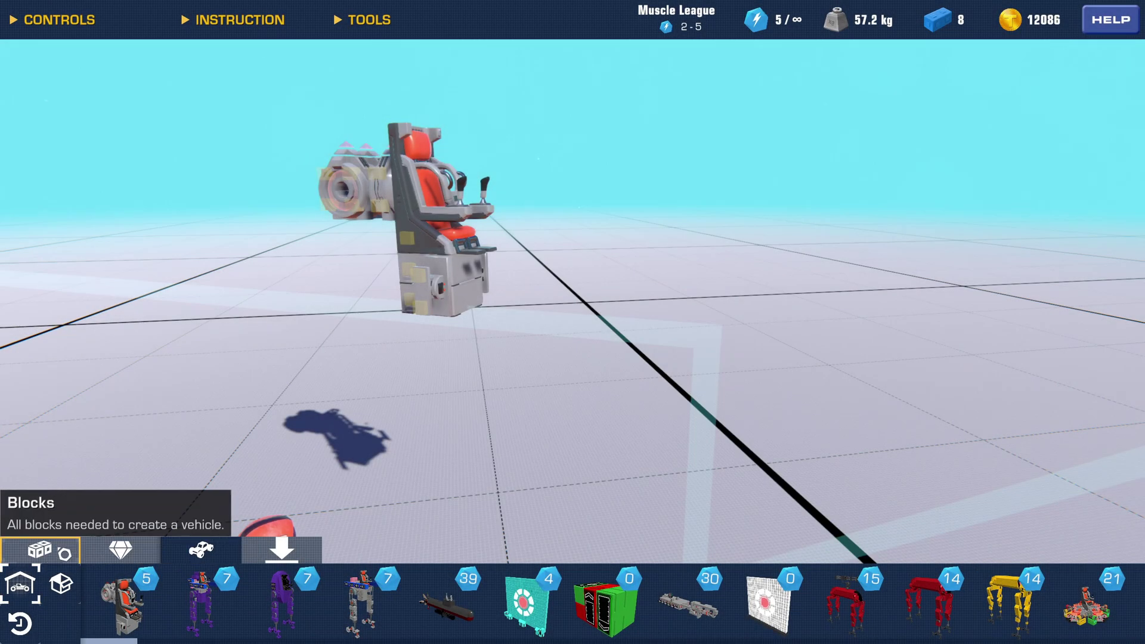
# Add a rotating servo beside the lower gyros and turn it upright so its disc faces the Large Hinge.
pyautogui.click(64, 554)
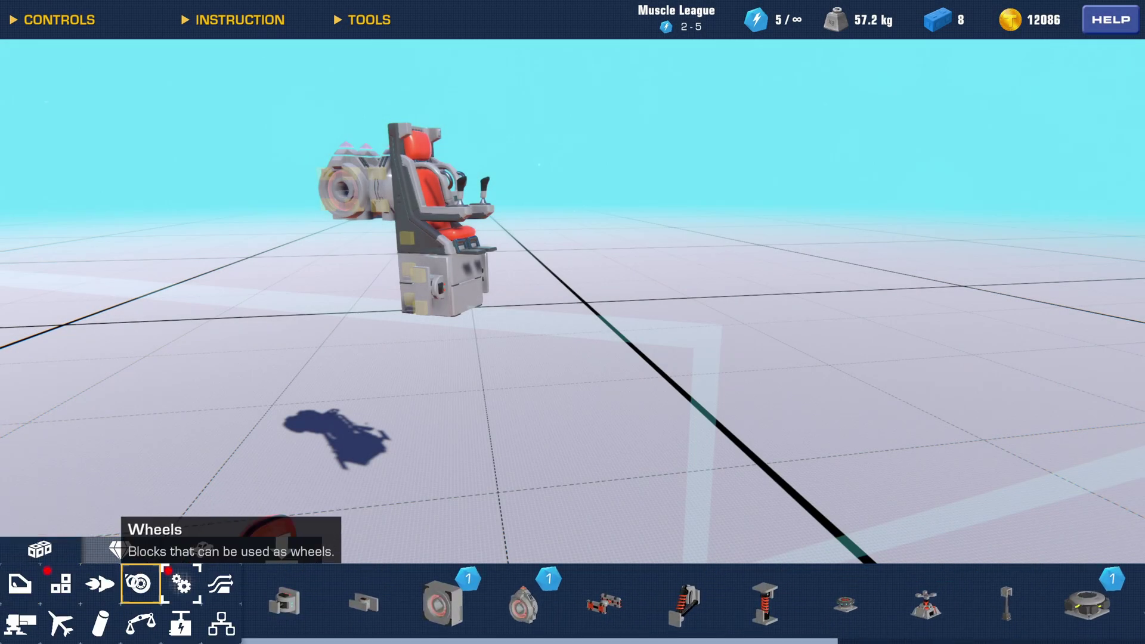
pyautogui.scroll(-3, 746, 611)
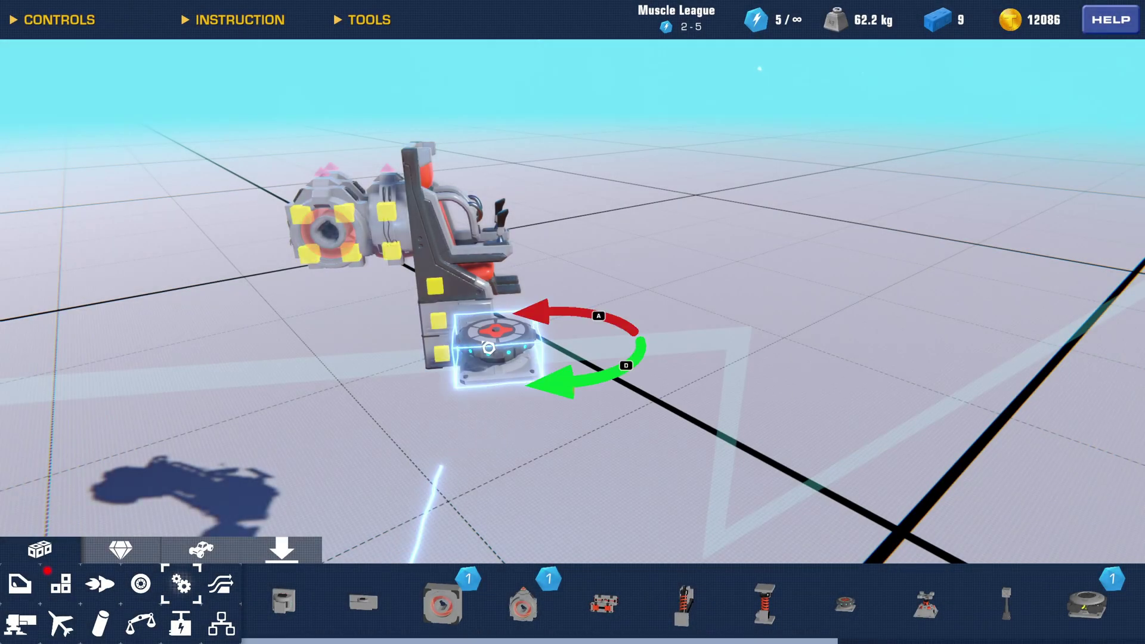
pyautogui.click(466, 380)
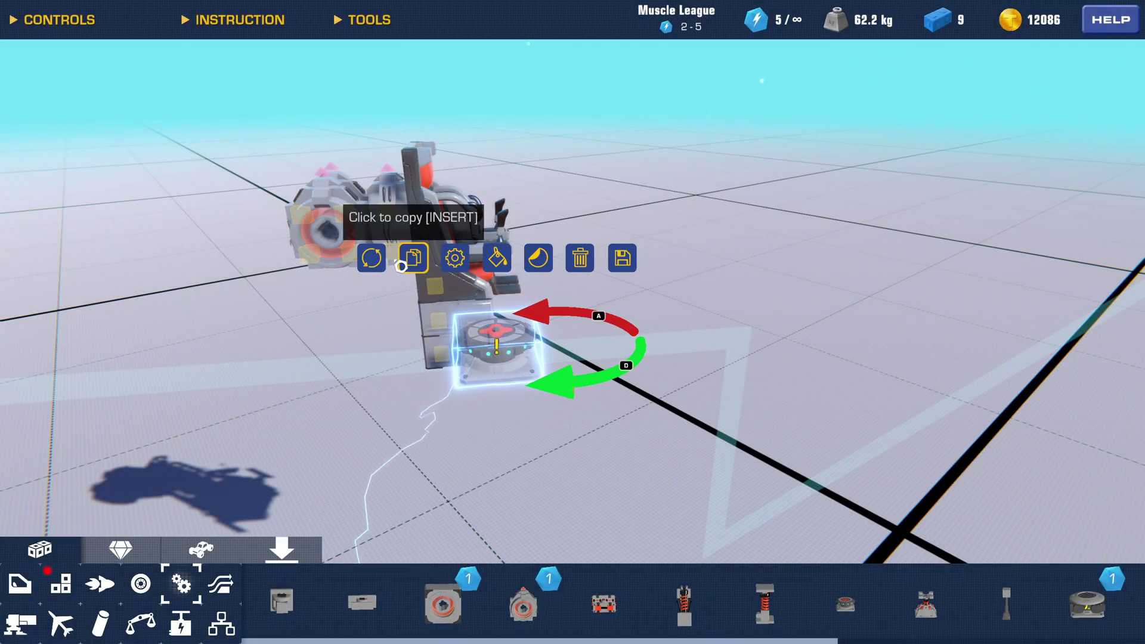
pyautogui.click(485, 347)
pyautogui.click(372, 257)
pyautogui.click(506, 449)
pyautogui.click(501, 444)
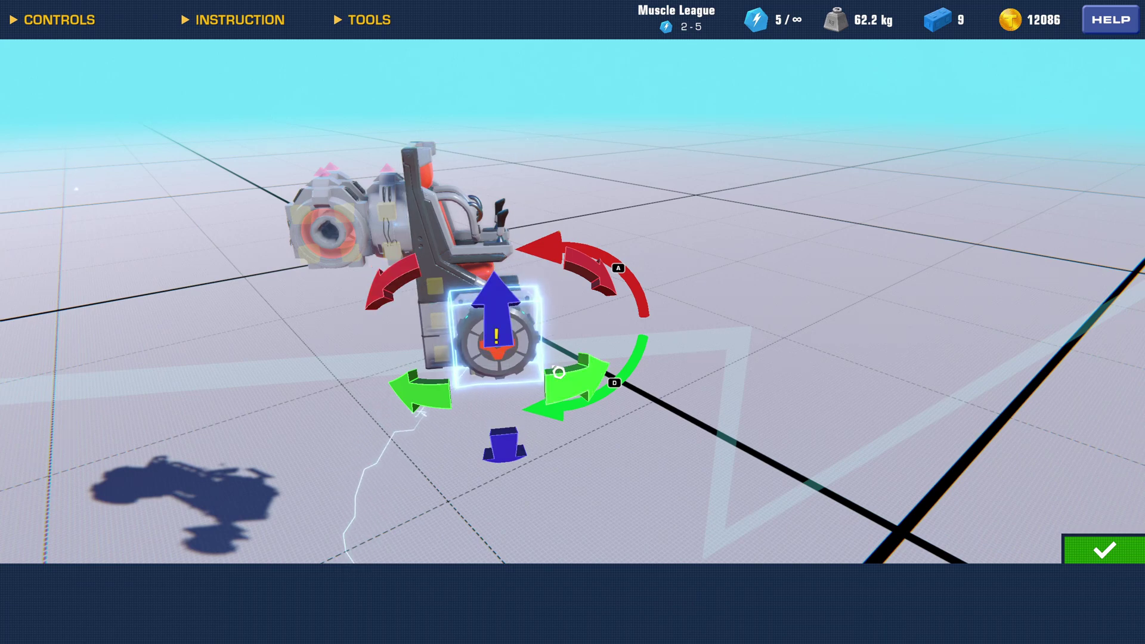
pyautogui.click(510, 330)
pyautogui.click(510, 330)
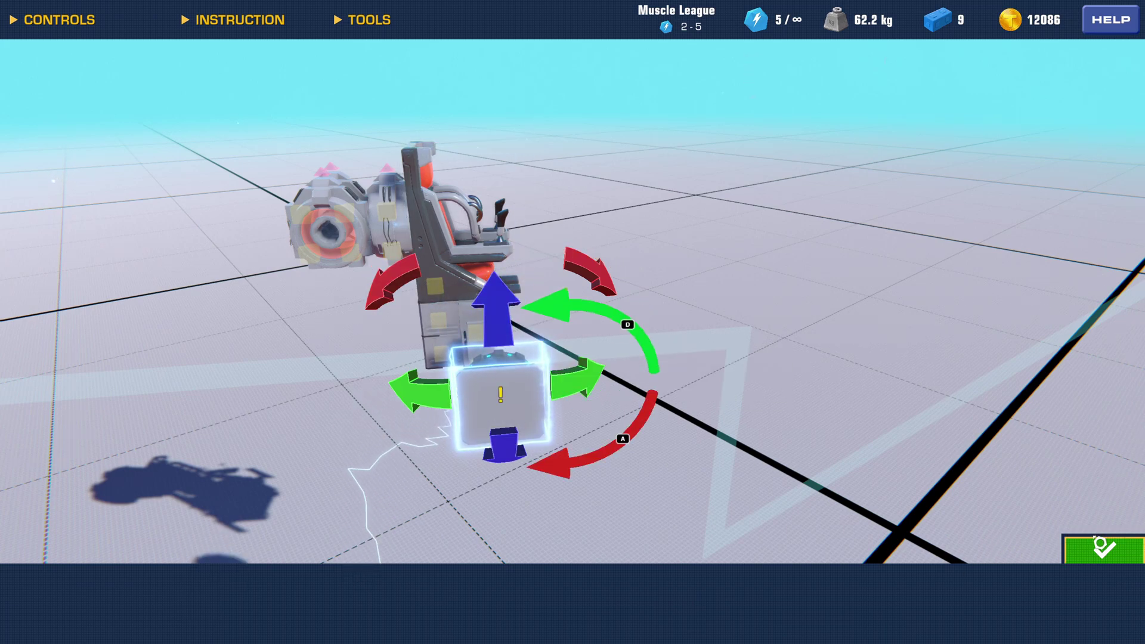
pyautogui.click(1100, 545)
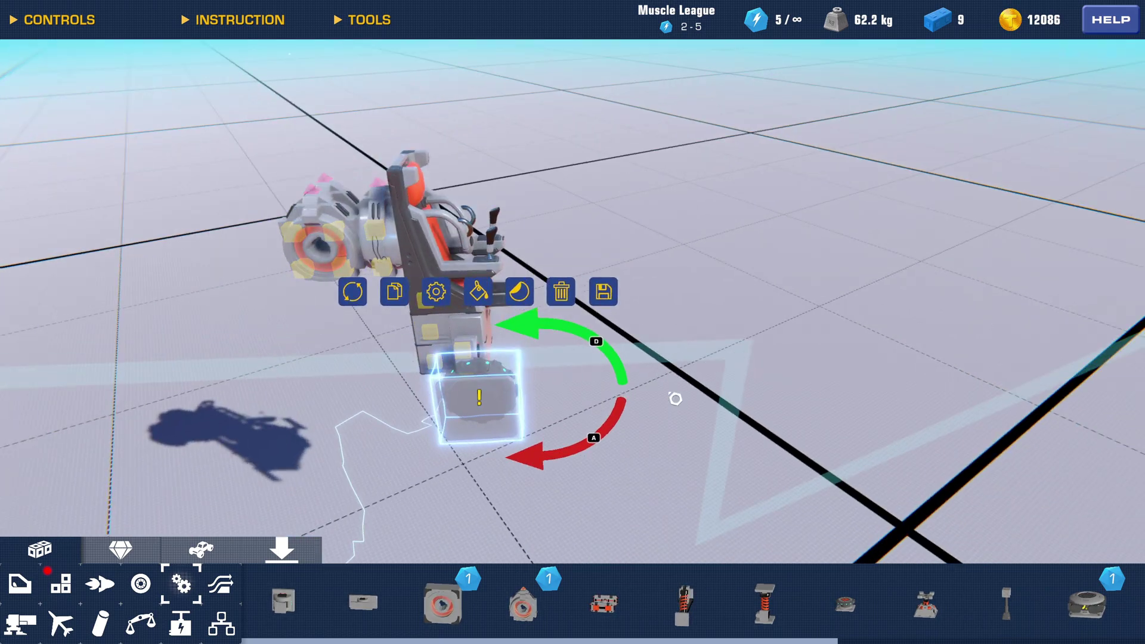
# Clear both control bindings of the servo and attach it to the outer side of the Large Hinge.
pyautogui.click(494, 289)
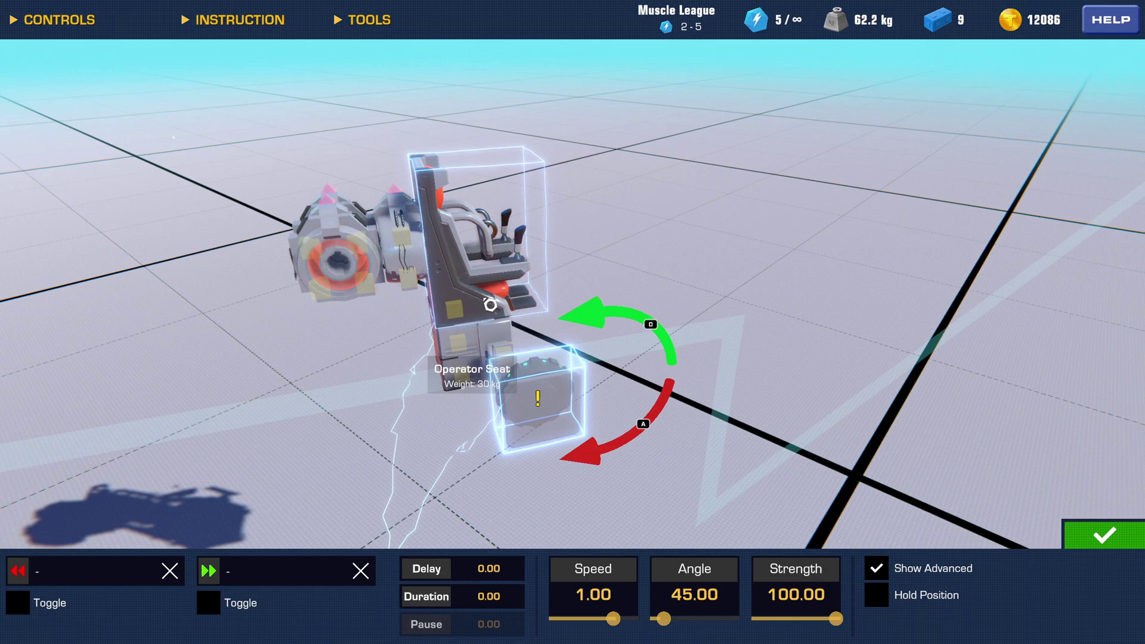
pyautogui.click(1086, 532)
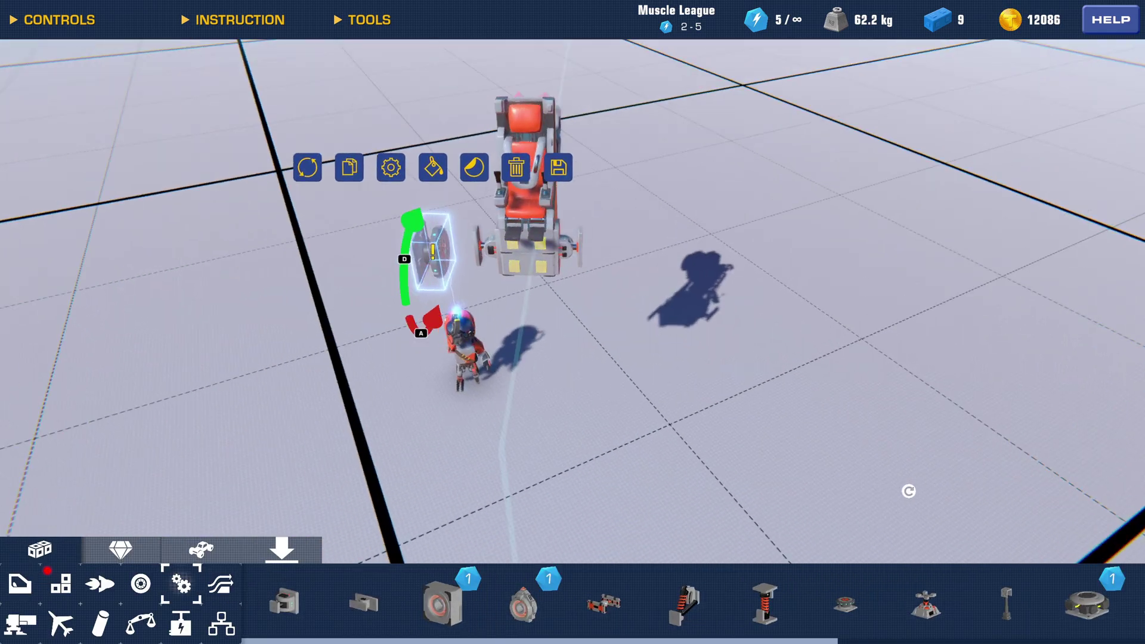
pyautogui.moveTo(519, 331); pyautogui.dragTo(670, 356)
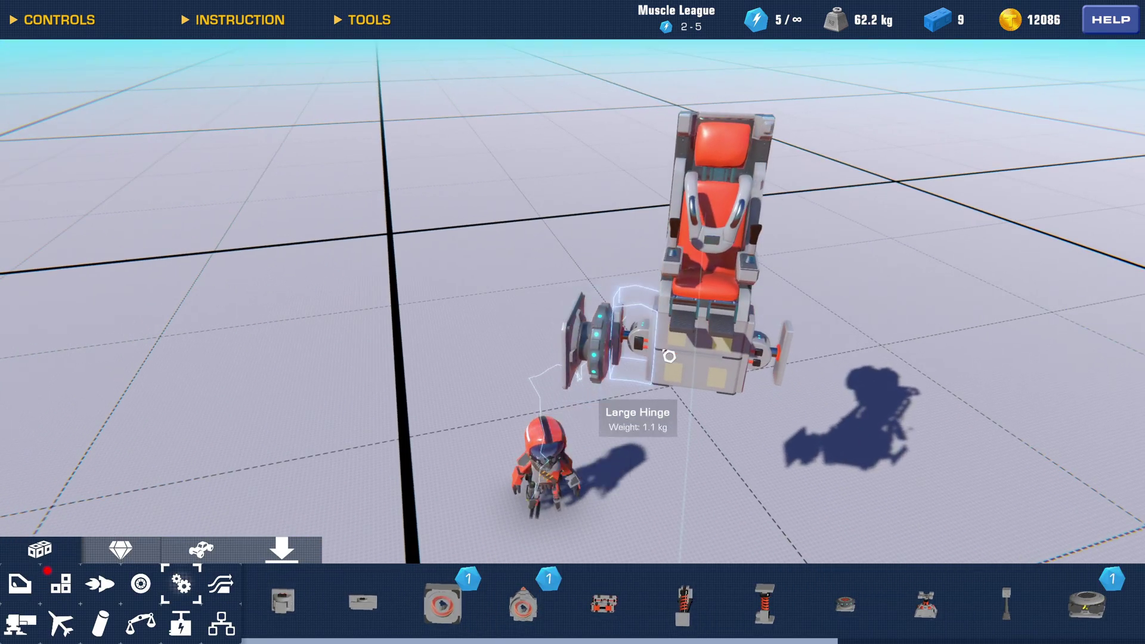
# Duplicate the servo below the first one and flip the copy so its disc faces outward from the seat.
pyautogui.press('d')
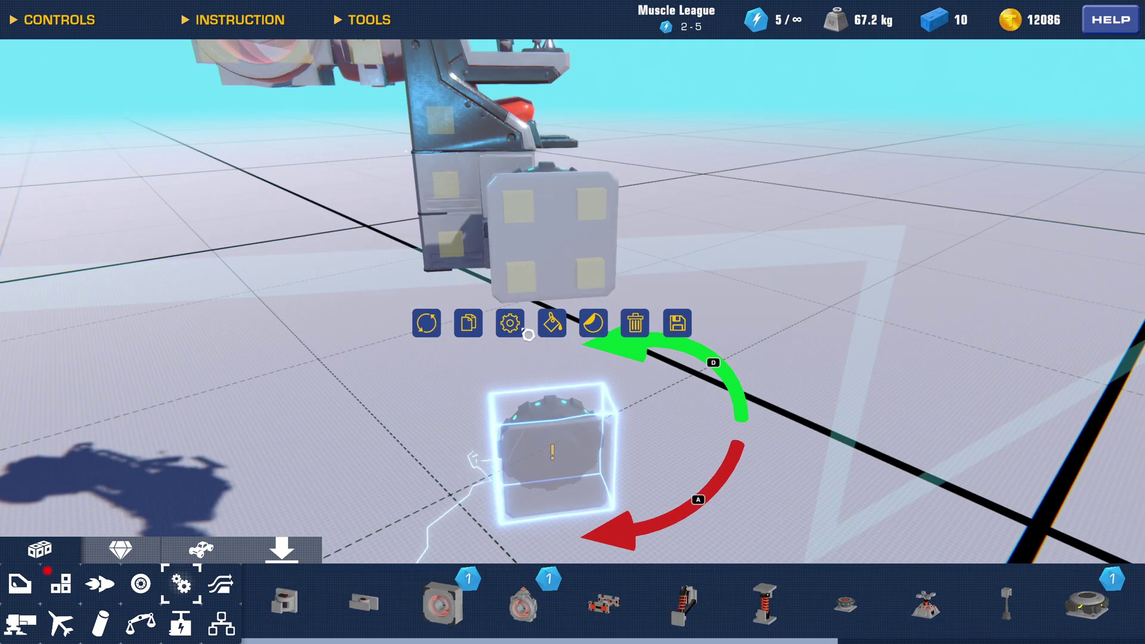
pyautogui.click(435, 325)
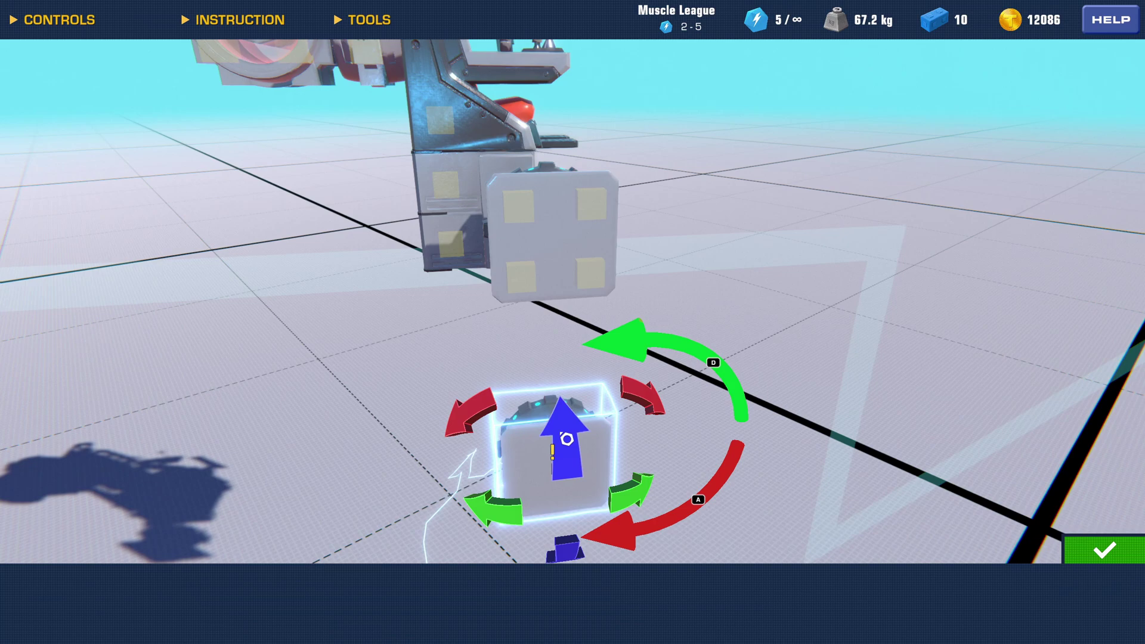
pyautogui.doubleClick(567, 439)
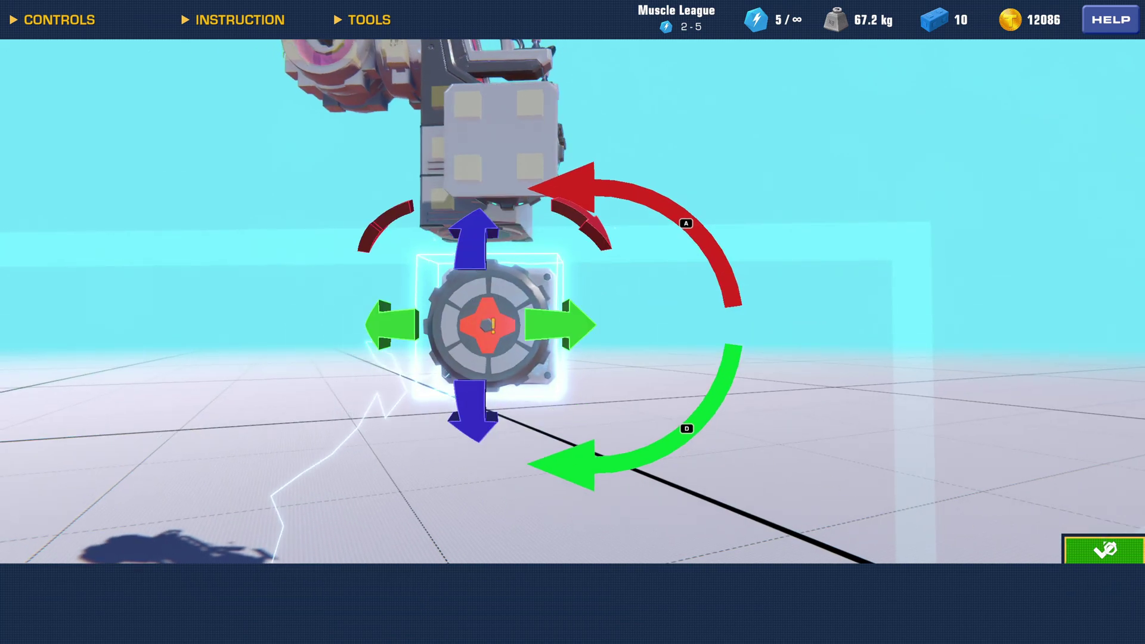
pyautogui.click(1110, 549)
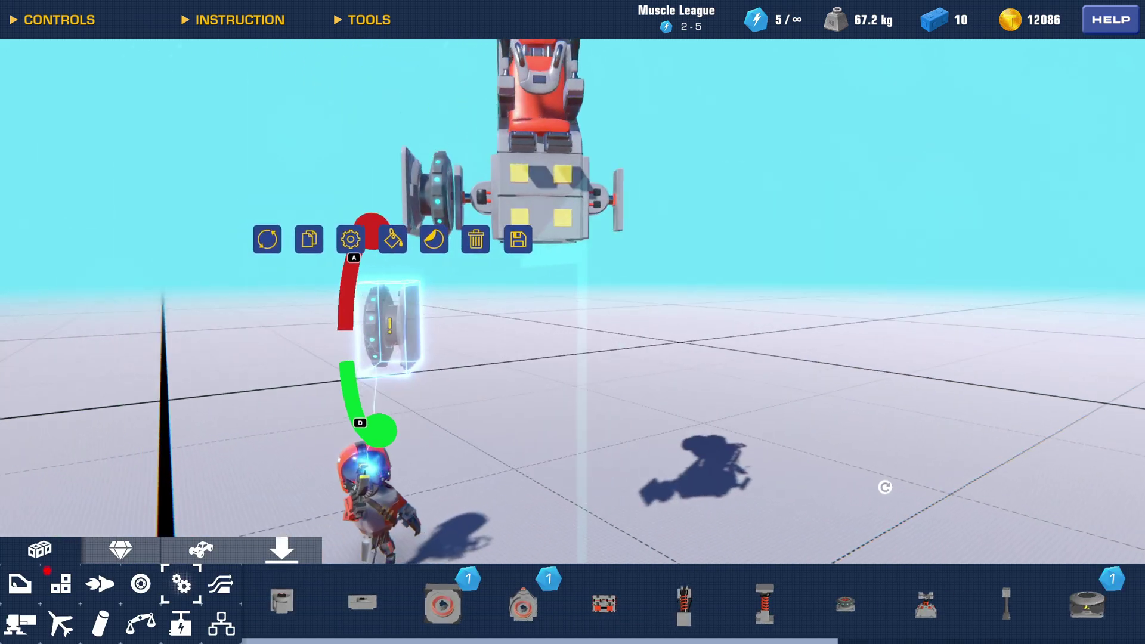
# Duplicate the outward-facing servo and place the copy directly below it as the next leg joint.
pyautogui.moveTo(664, 433); pyautogui.dragTo(664, 357)
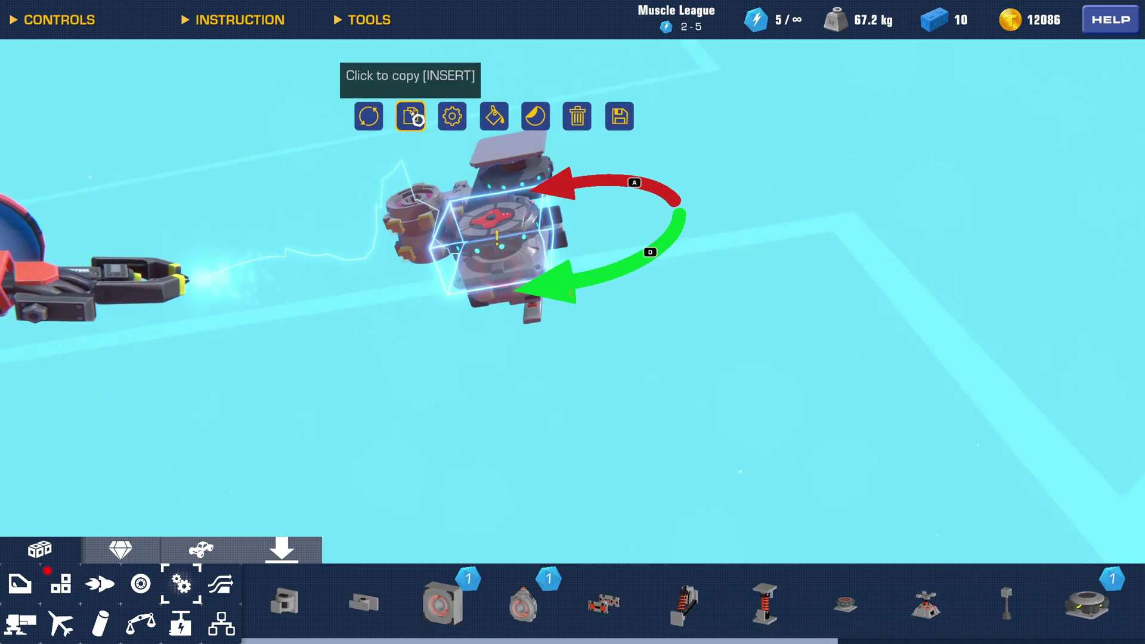
pyautogui.click(406, 130)
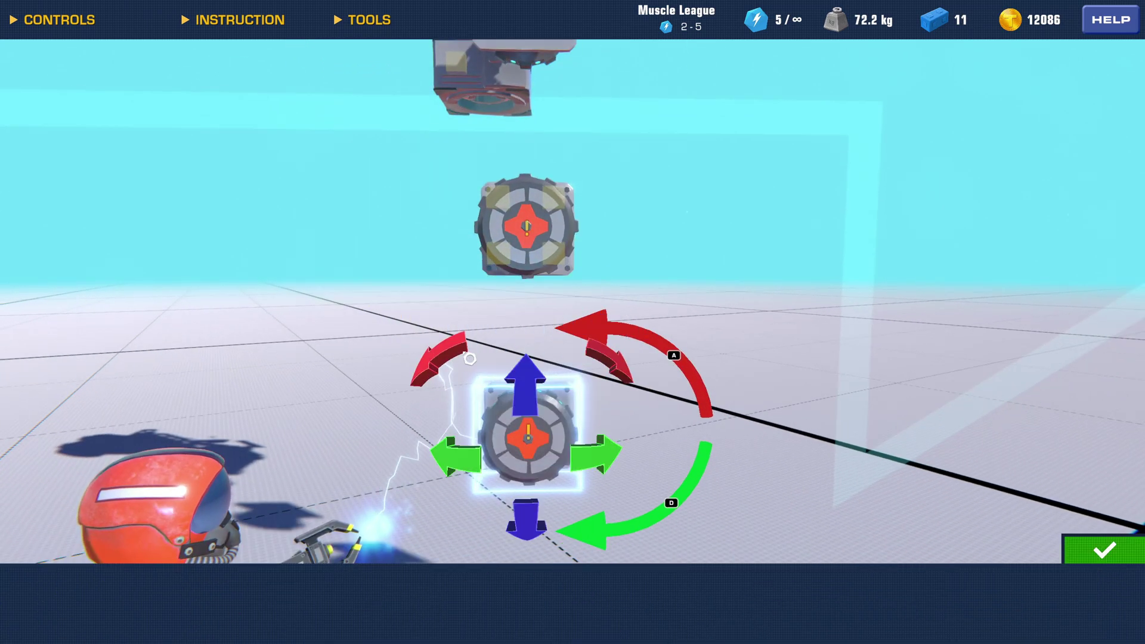
pyautogui.click(1086, 549)
pyautogui.moveTo(931, 478); pyautogui.dragTo(609, 445)
pyautogui.click(650, 379)
pyautogui.scroll(3, 608, 445)
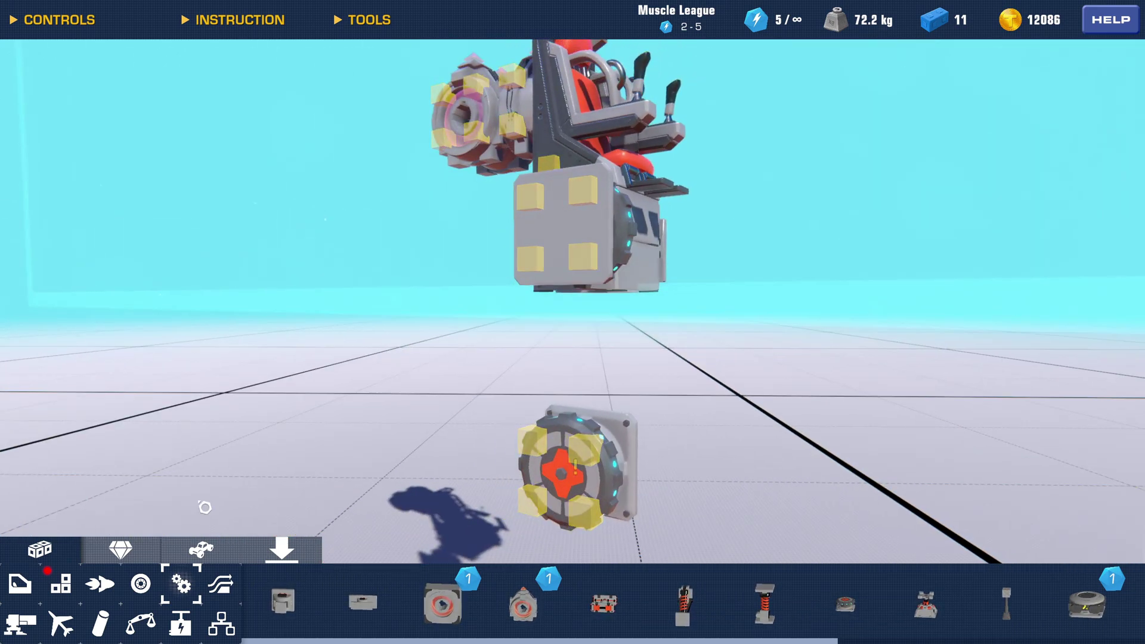
# Attach vertical Flat Connector 1x3 bars in a pair hanging below the outer plate of the hip servo.
pyautogui.click(221, 584)
pyautogui.scroll(-3, 812, 616)
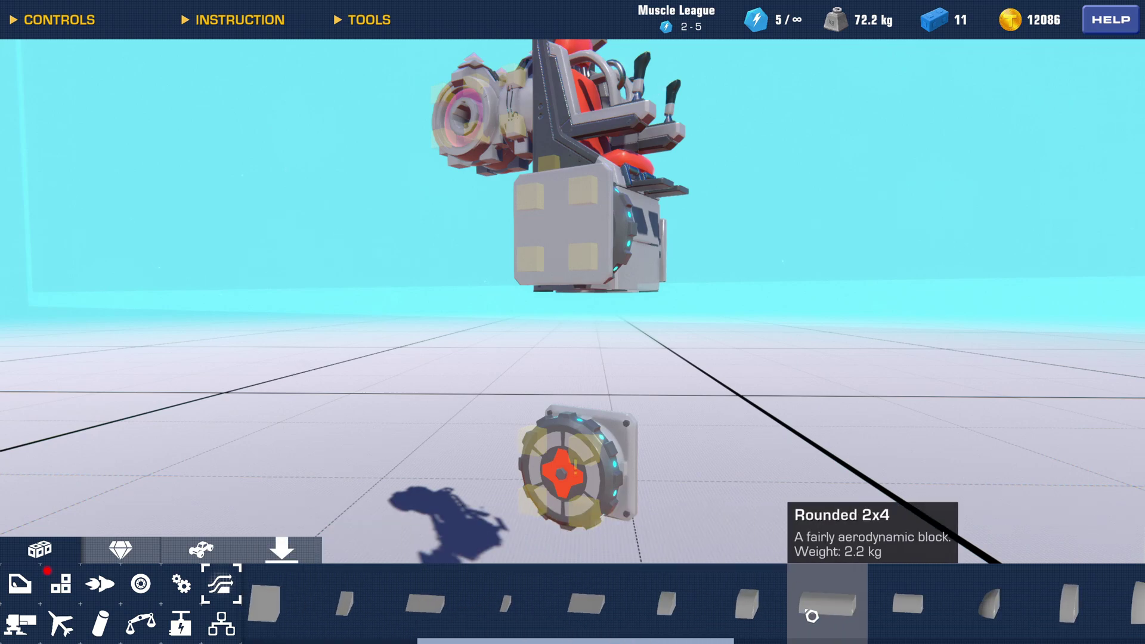
pyautogui.scroll(-5, 836, 627)
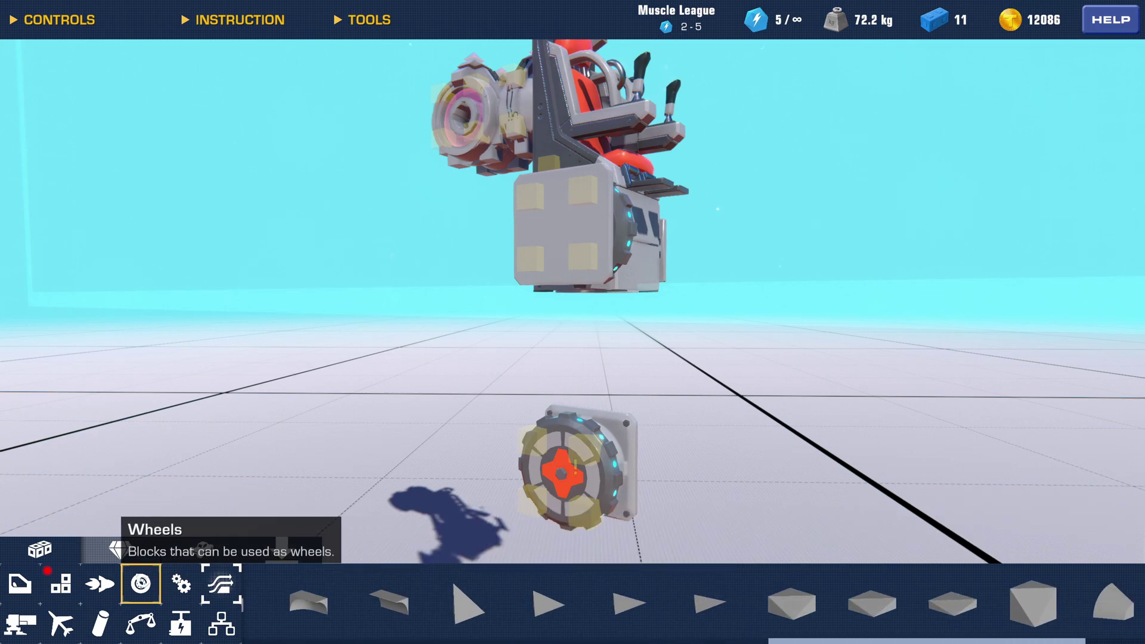
pyautogui.scroll(5, 607, 631)
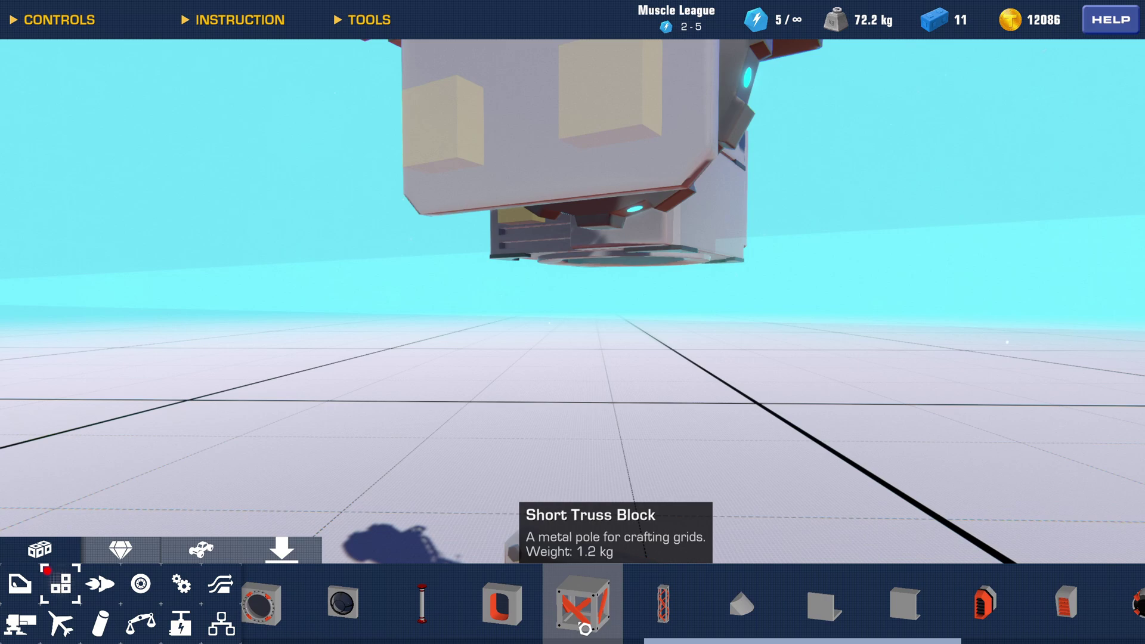
pyautogui.scroll(-4, 583, 602)
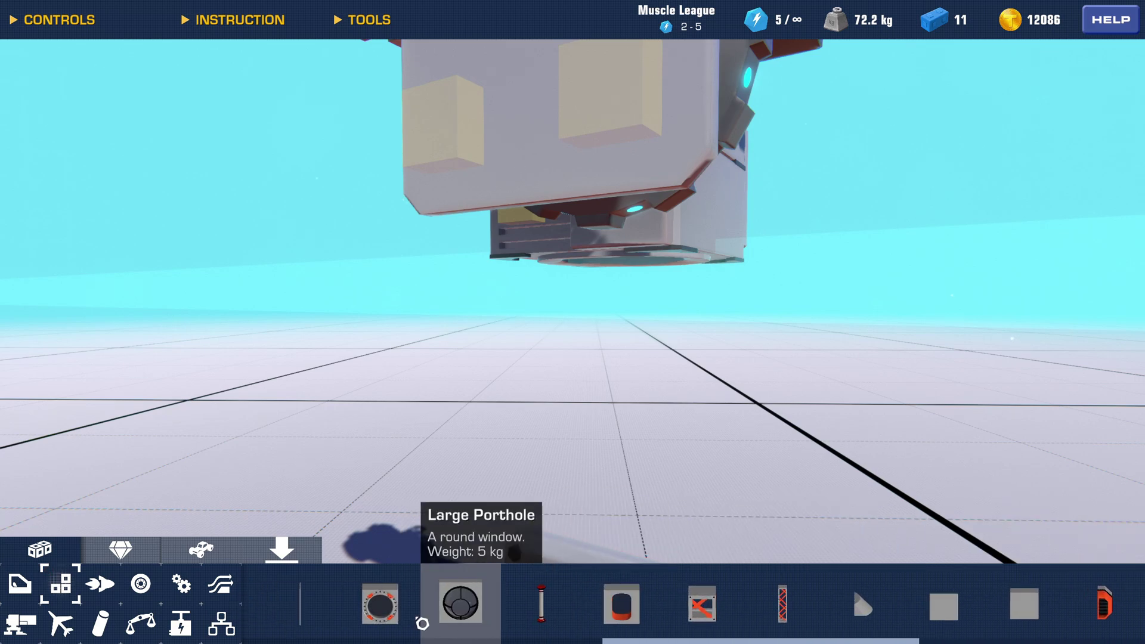
pyautogui.scroll(-5, 514, 443)
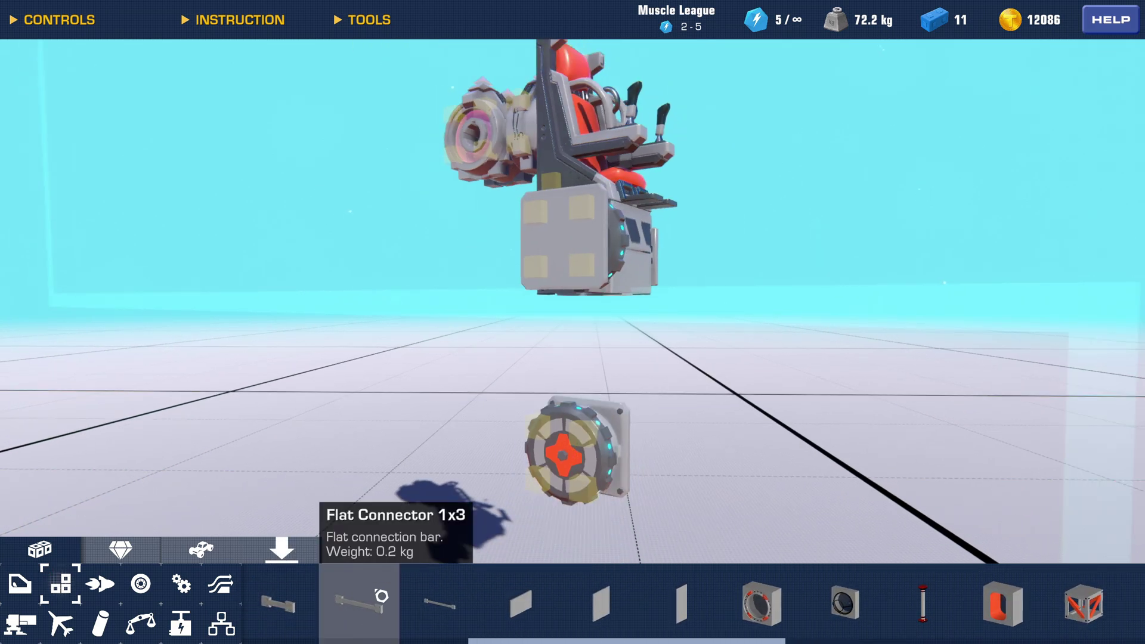
pyautogui.moveTo(379, 593); pyautogui.dragTo(576, 291)
pyautogui.click(410, 185)
pyautogui.click(573, 191)
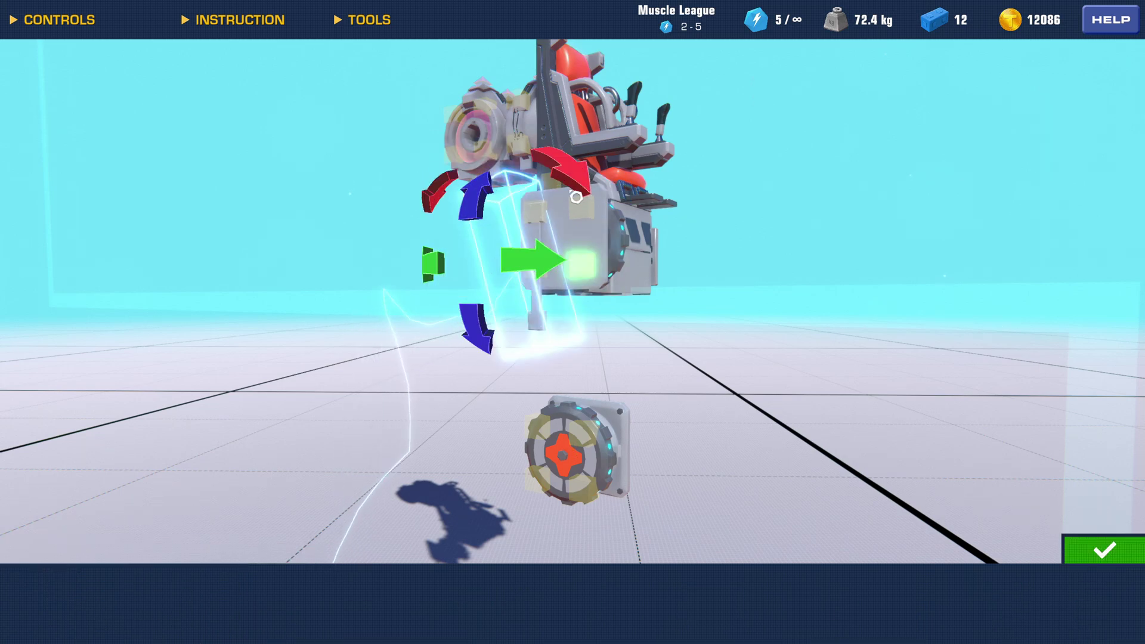
pyautogui.click(1104, 550)
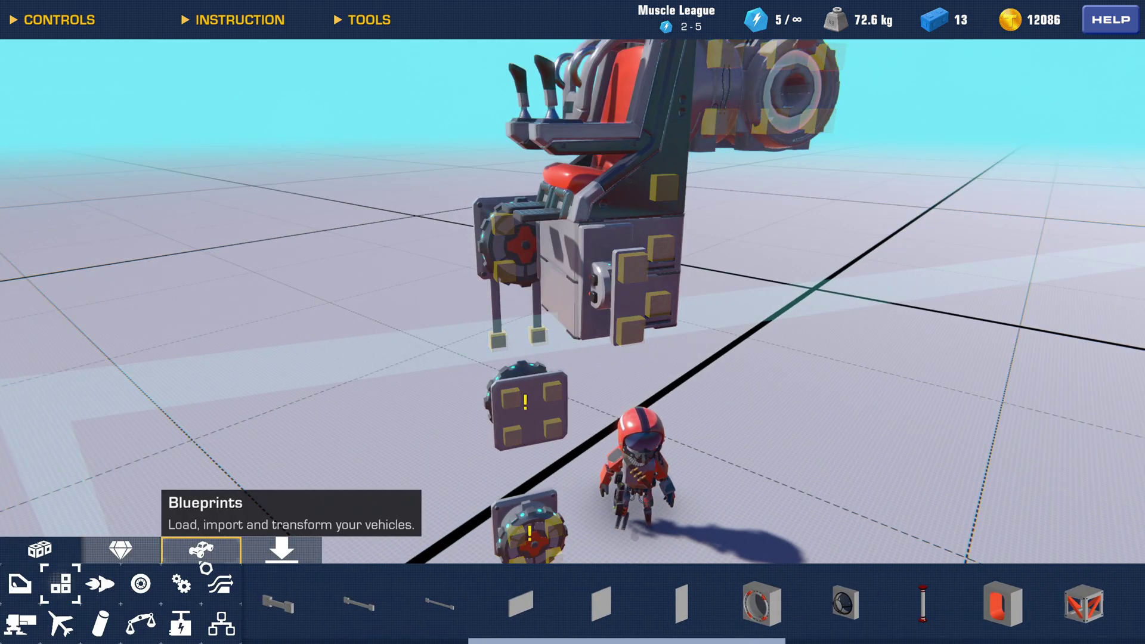
# Attach Tube 1x1 blocks sideways to the inner lower ends of the two hanging flat connectors.
pyautogui.click(100, 623)
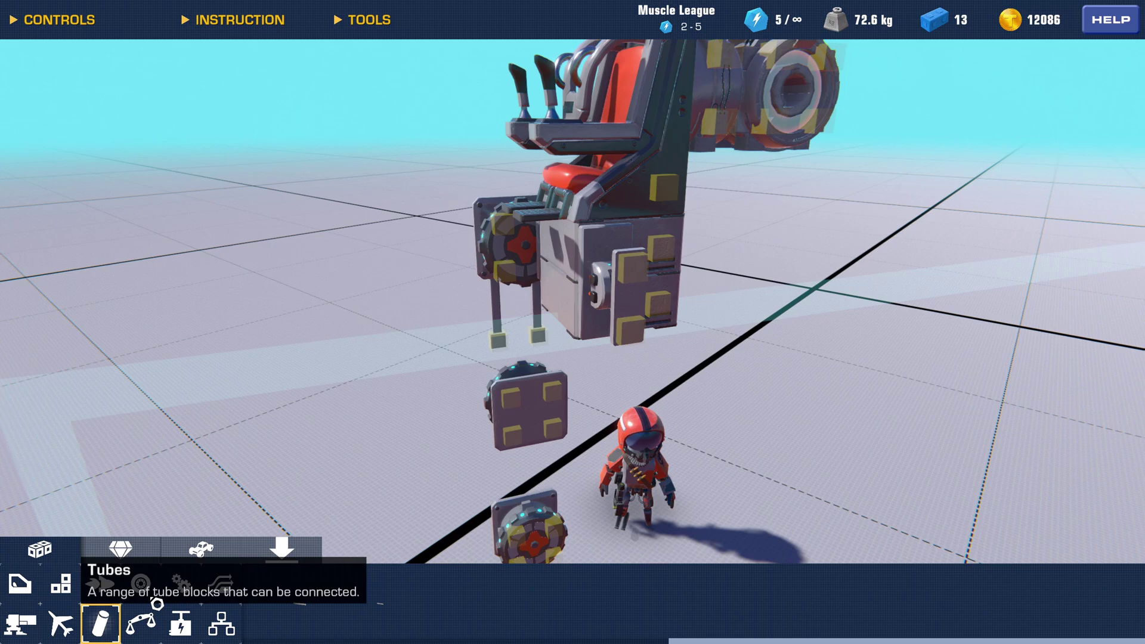
pyautogui.scroll(3, 156, 604)
pyautogui.scroll(4, 441, 604)
pyautogui.moveTo(464, 604); pyautogui.dragTo(497, 357)
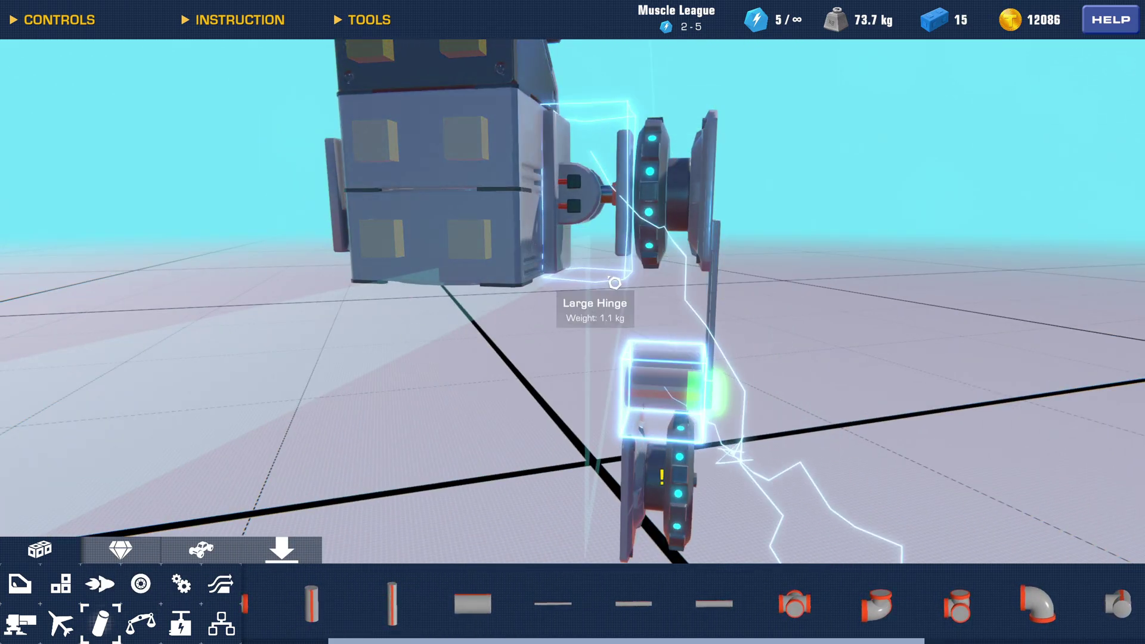
# Duplicate the pair of flat connectors and place the copy on the inner side, joining the tubes to the knee servo.
pyautogui.click(614, 283)
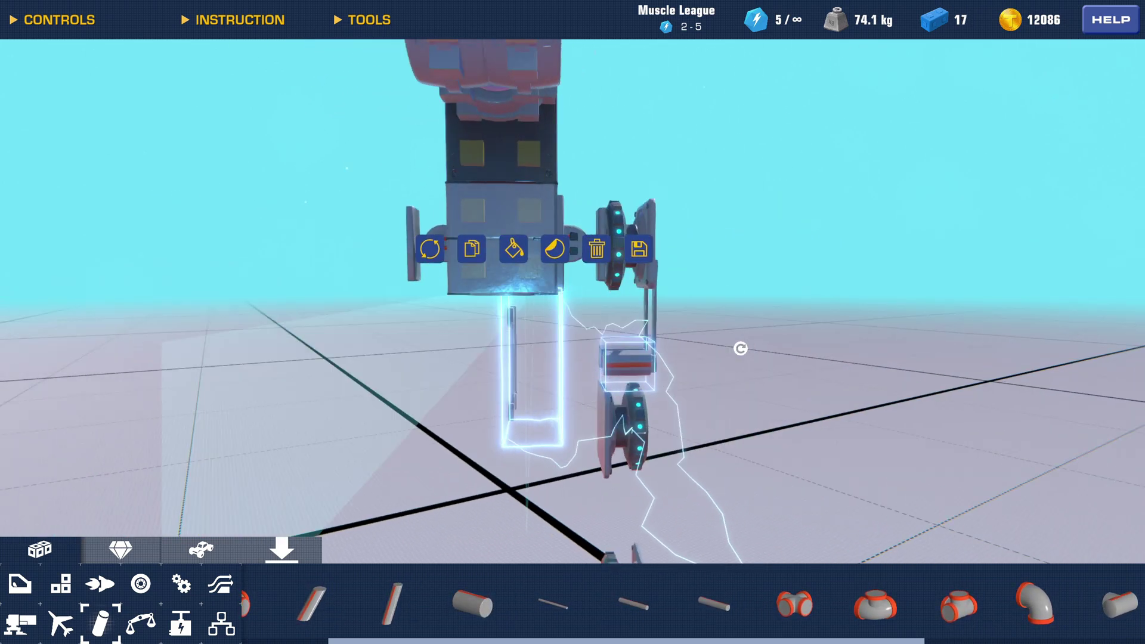
pyautogui.click(482, 265)
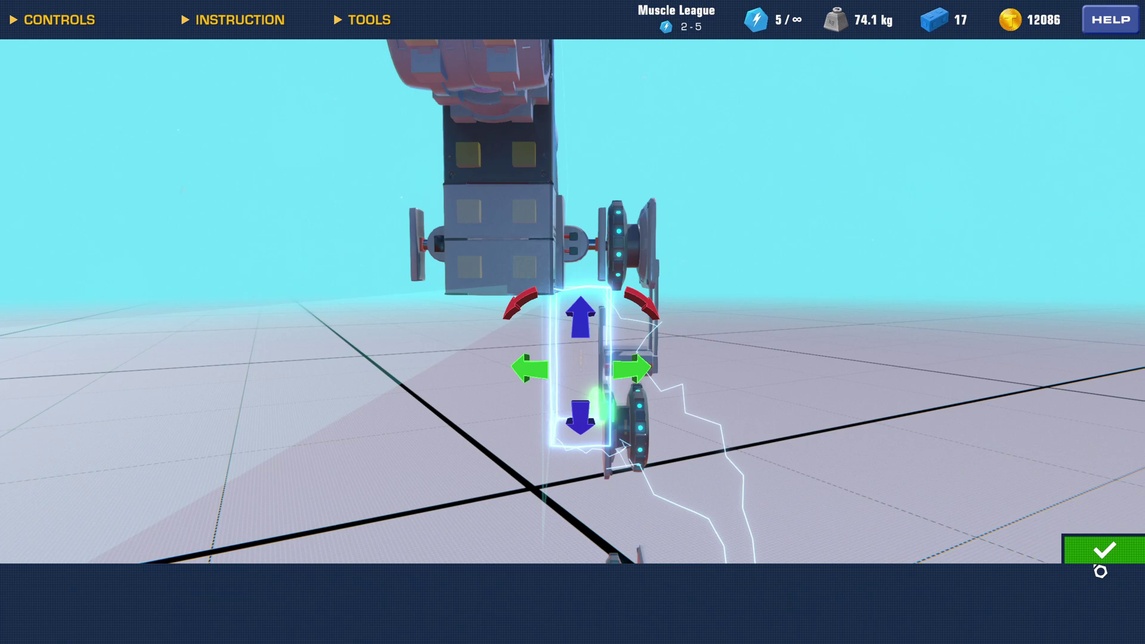
pyautogui.click(1110, 560)
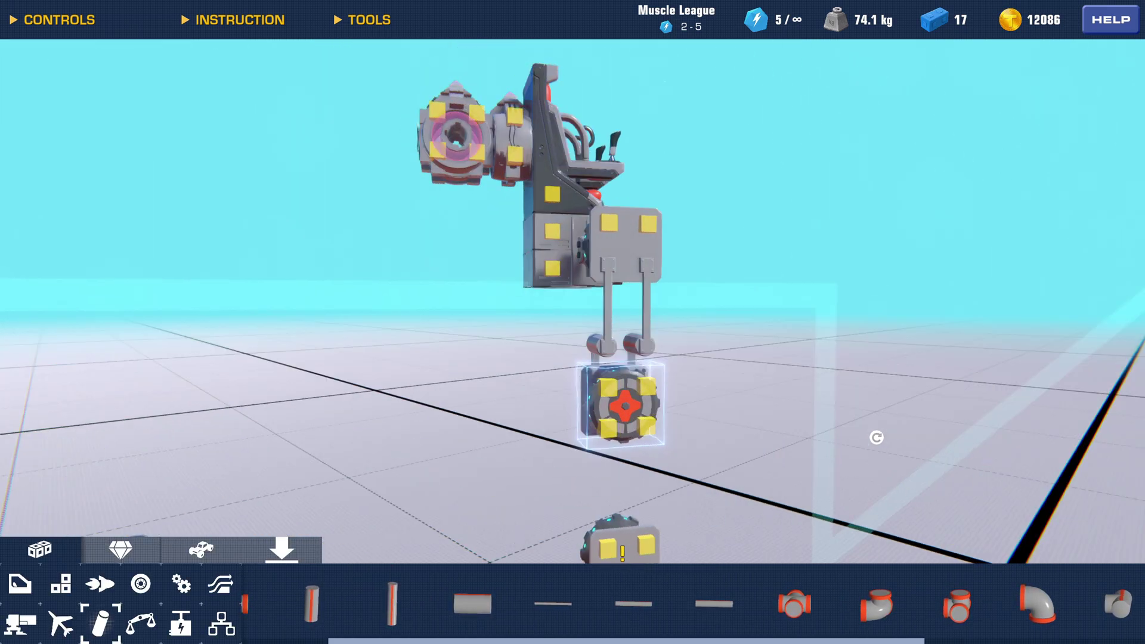
# Duplicate the pair of flat connectors again and hang the copy from the outward-facing disc of the knee servo.
pyautogui.moveTo(877, 437); pyautogui.dragTo(736, 441)
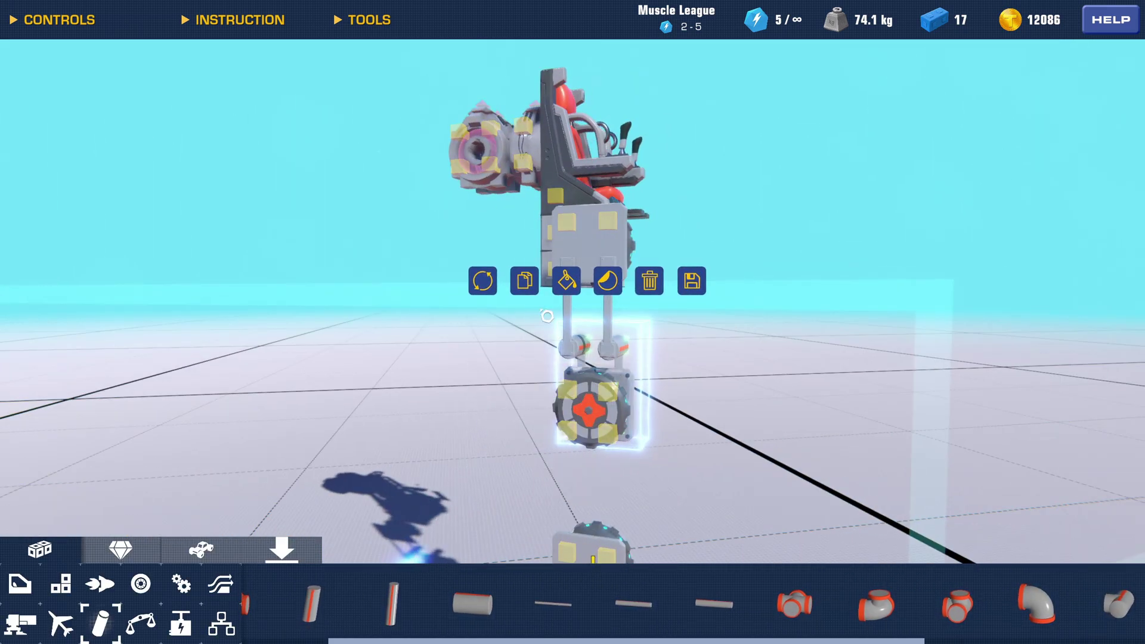
pyautogui.click(522, 284)
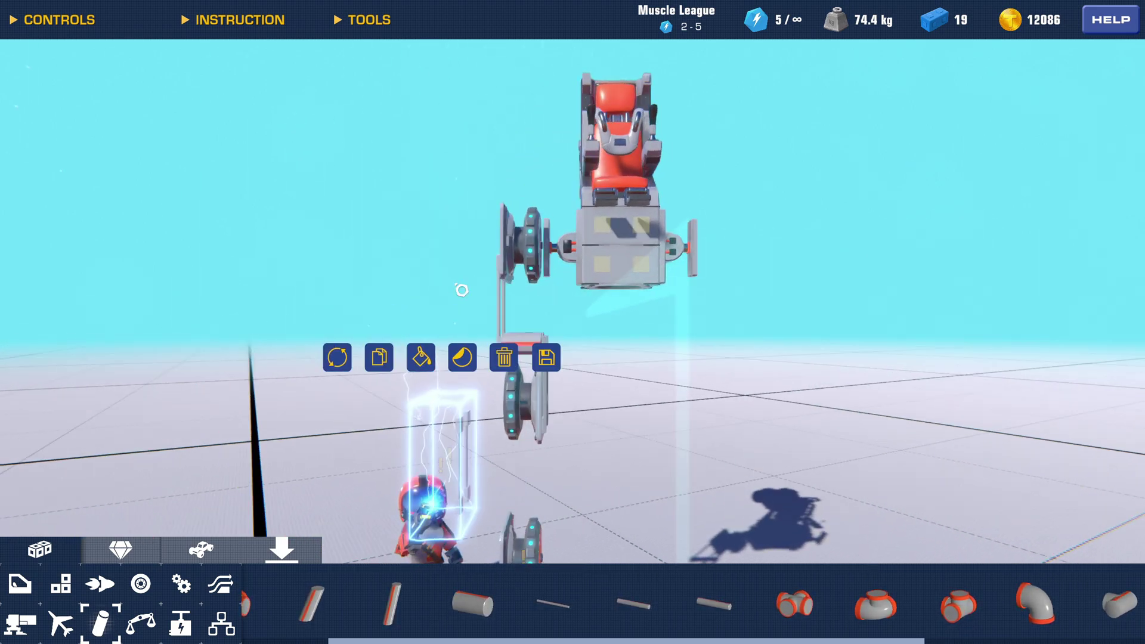
pyautogui.moveTo(723, 437); pyautogui.dragTo(718, 322)
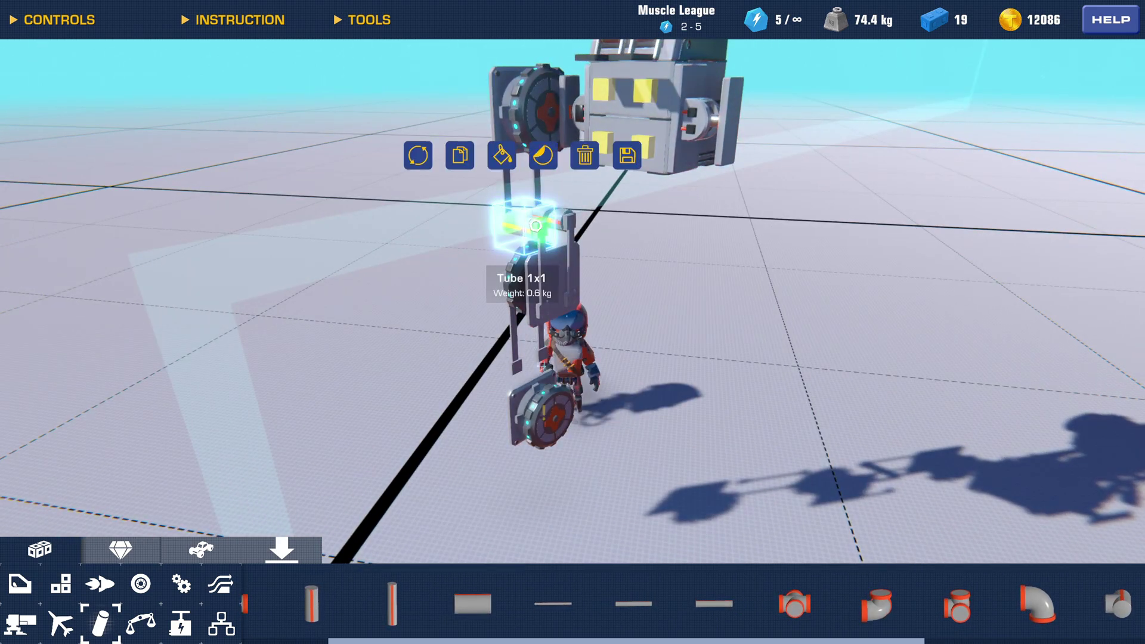
# Duplicate the Tube 1x1 pair and the inner flat connectors one level down to link the knee to the ankle servo.
pyautogui.moveTo(560, 203); pyautogui.dragTo(594, 136)
pyautogui.moveTo(502, 189); pyautogui.dragTo(438, 354)
pyautogui.moveTo(468, 228); pyautogui.dragTo(549, 216)
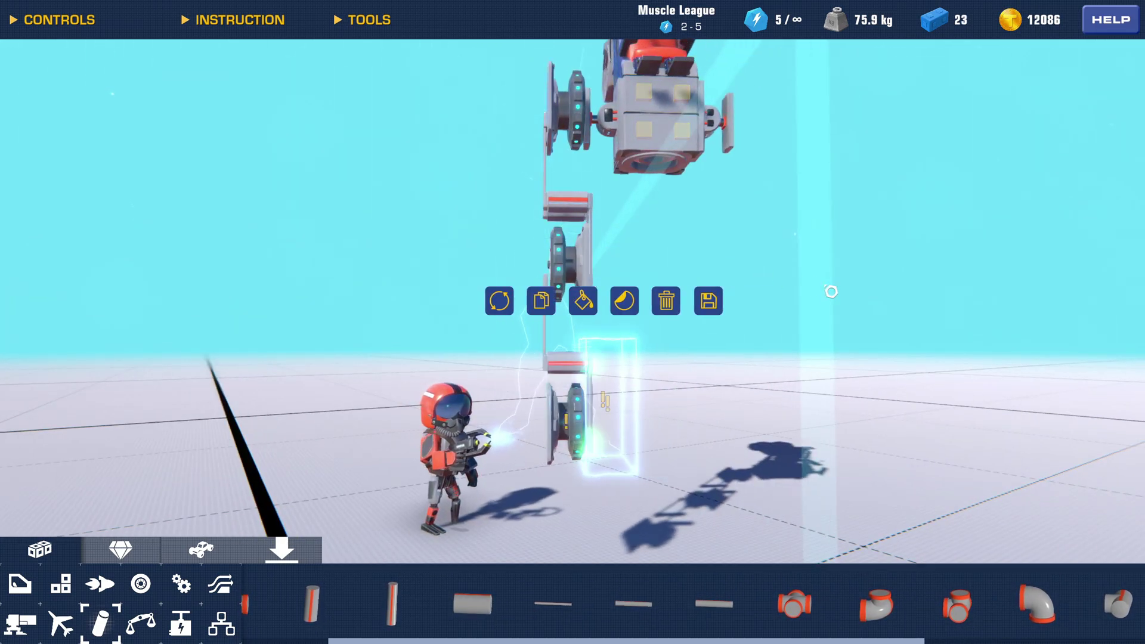
pyautogui.moveTo(848, 289); pyautogui.dragTo(812, 429)
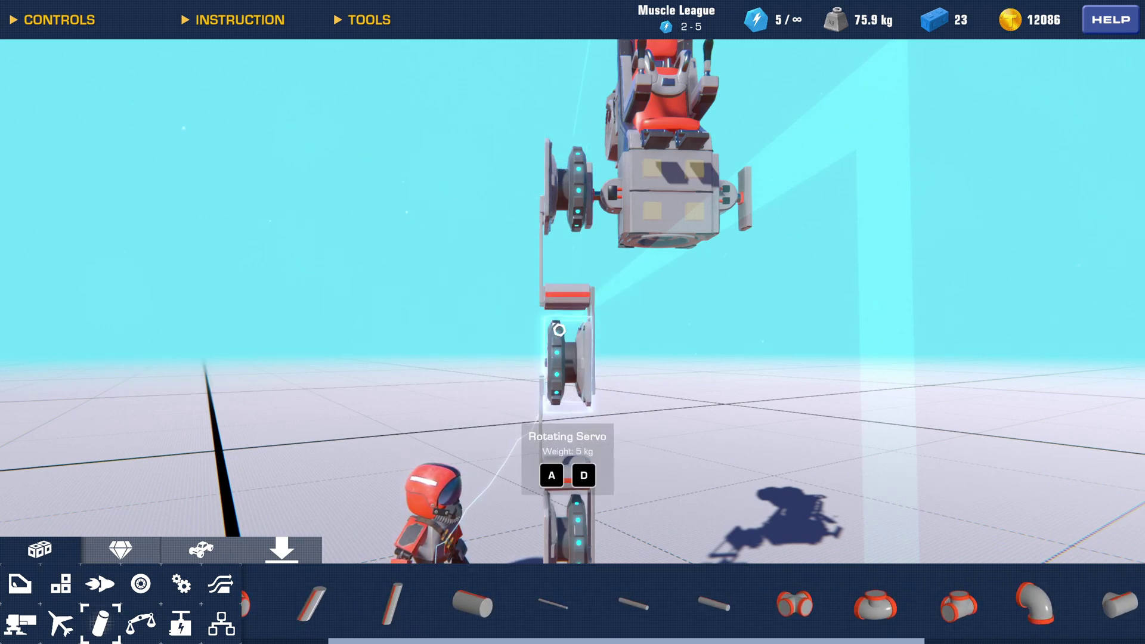
pyautogui.moveTo(570, 409); pyautogui.dragTo(558, 211)
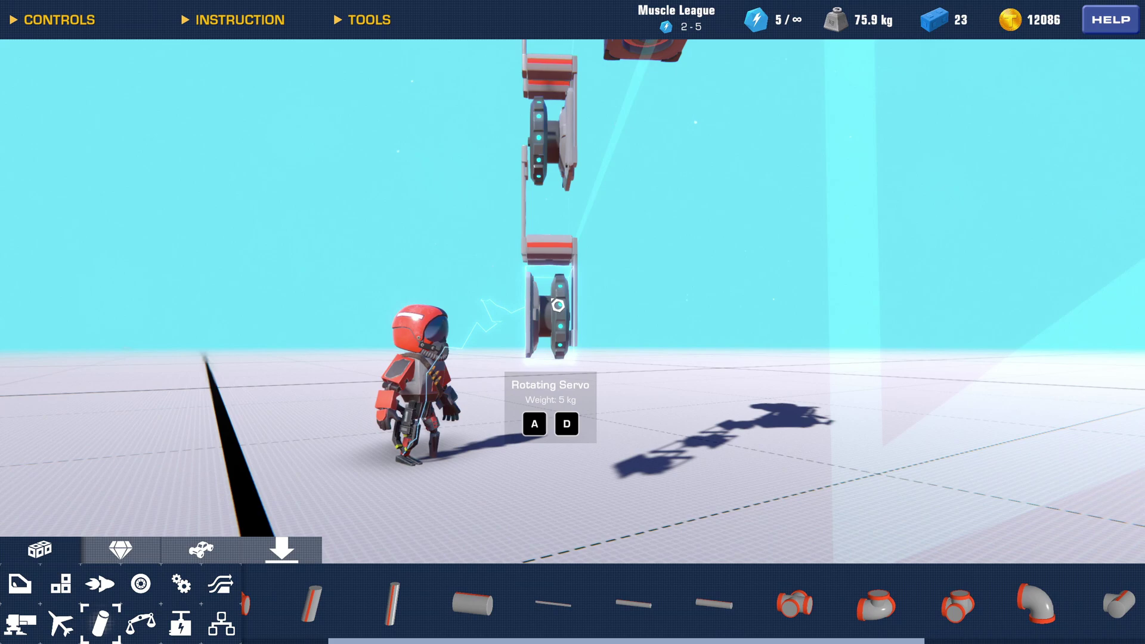
pyautogui.moveTo(585, 251); pyautogui.dragTo(575, 325)
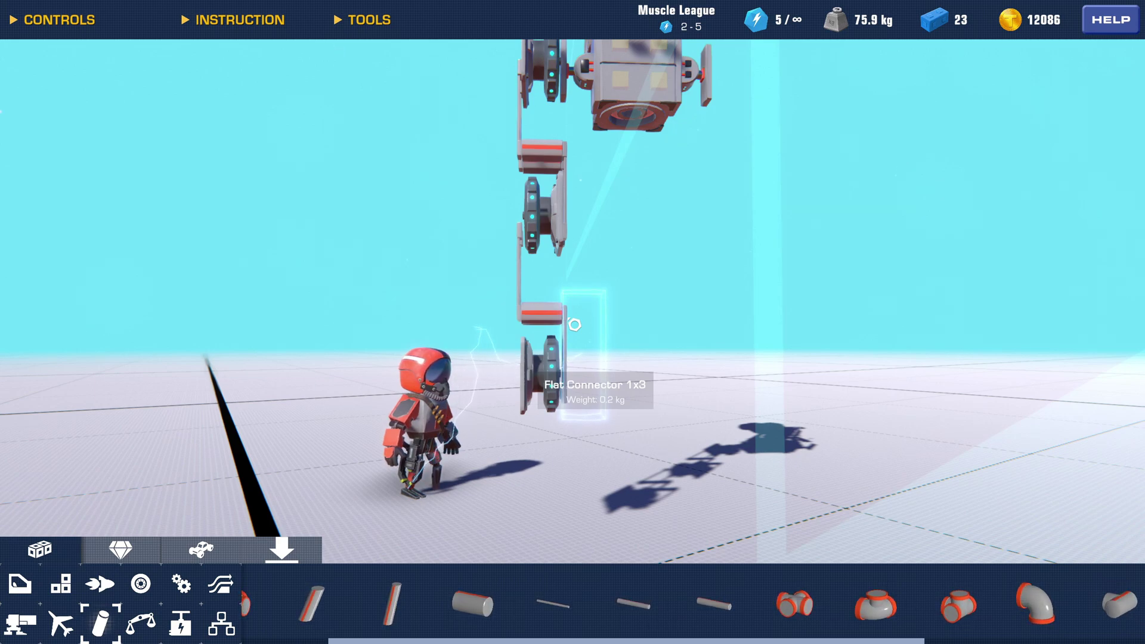
pyautogui.moveTo(607, 318); pyautogui.dragTo(650, 327)
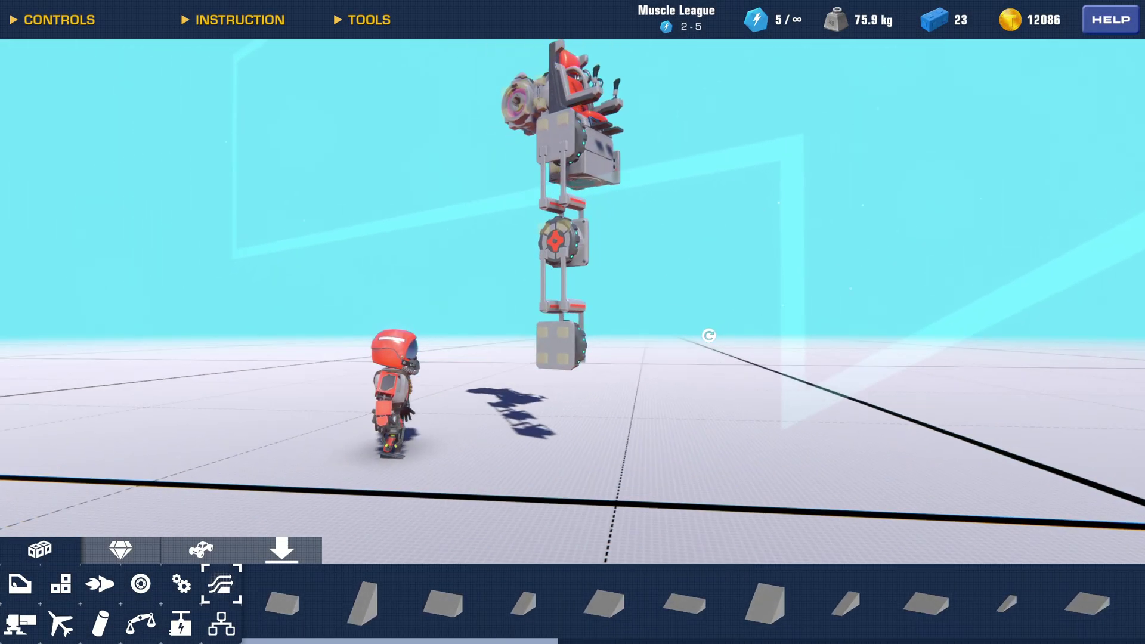
# Place a rectangular block directly beneath the ankle servo as the base of the foot.
pyautogui.scroll(5, 620, 340)
pyautogui.moveTo(708, 335); pyautogui.dragTo(753, 352)
pyautogui.scroll(-3, 536, 527)
pyautogui.moveTo(527, 523); pyautogui.dragTo(418, 531)
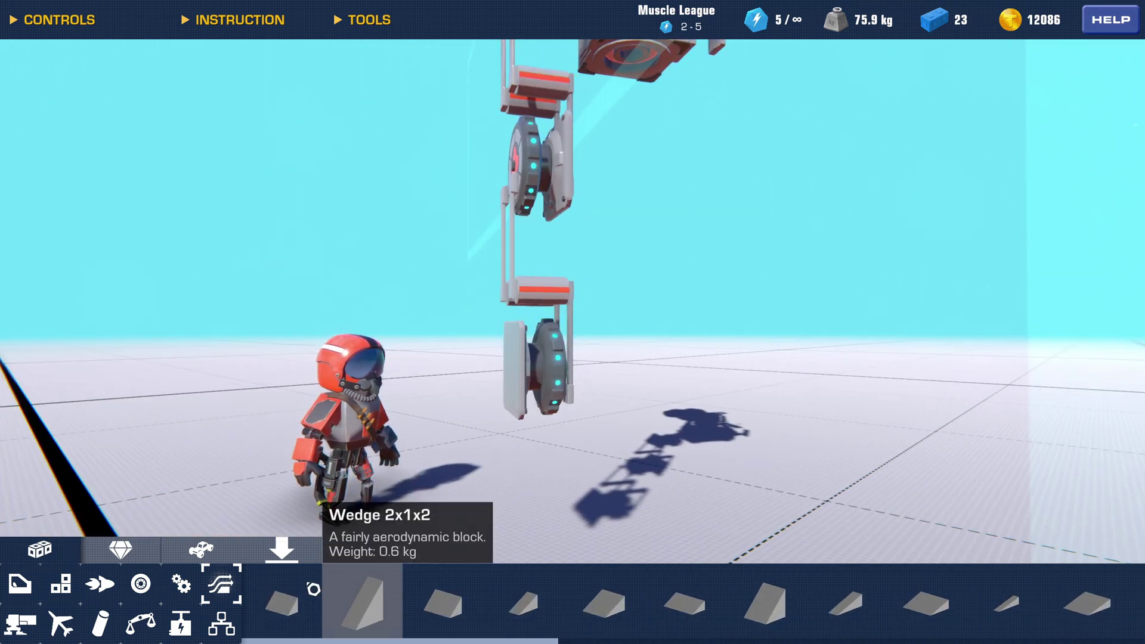
pyautogui.click(61, 622)
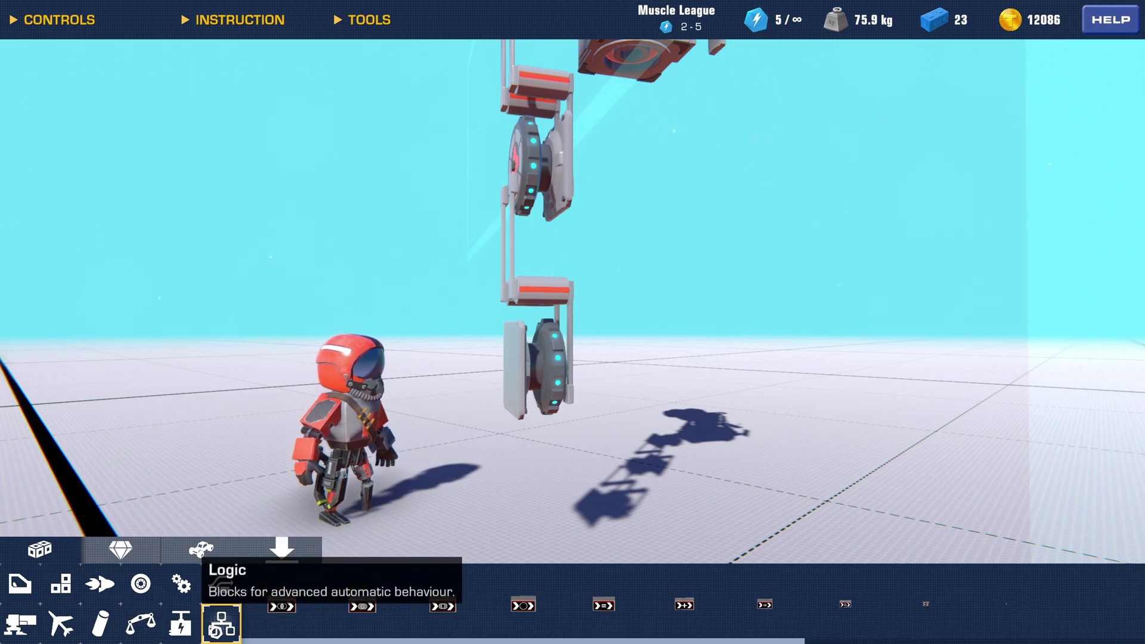
pyautogui.click(111, 597)
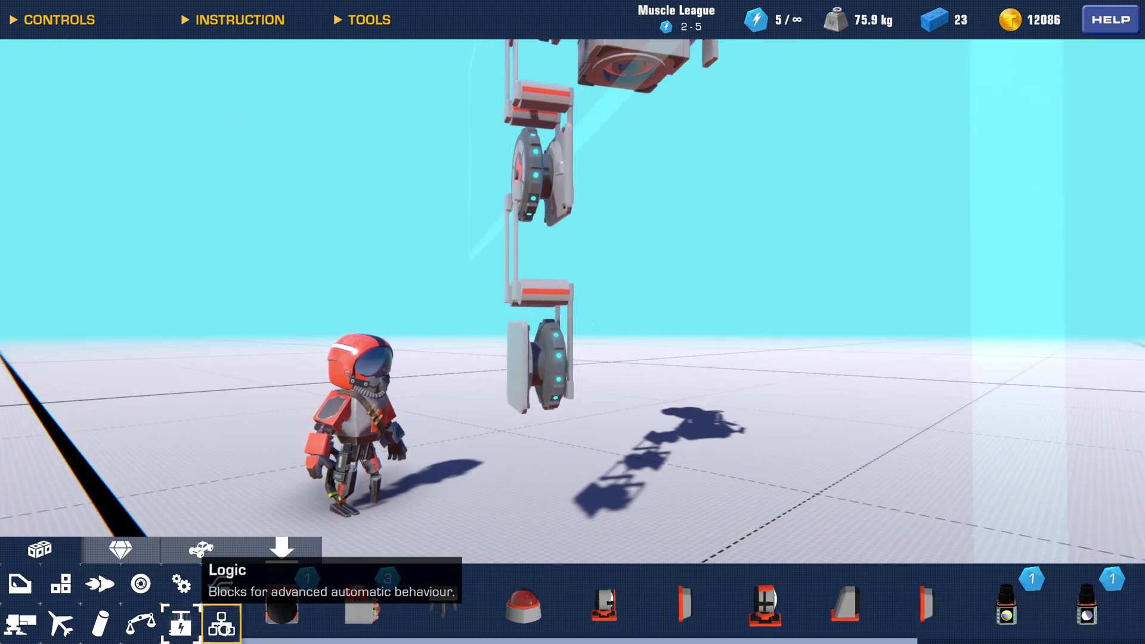
pyautogui.moveTo(377, 599); pyautogui.dragTo(525, 417)
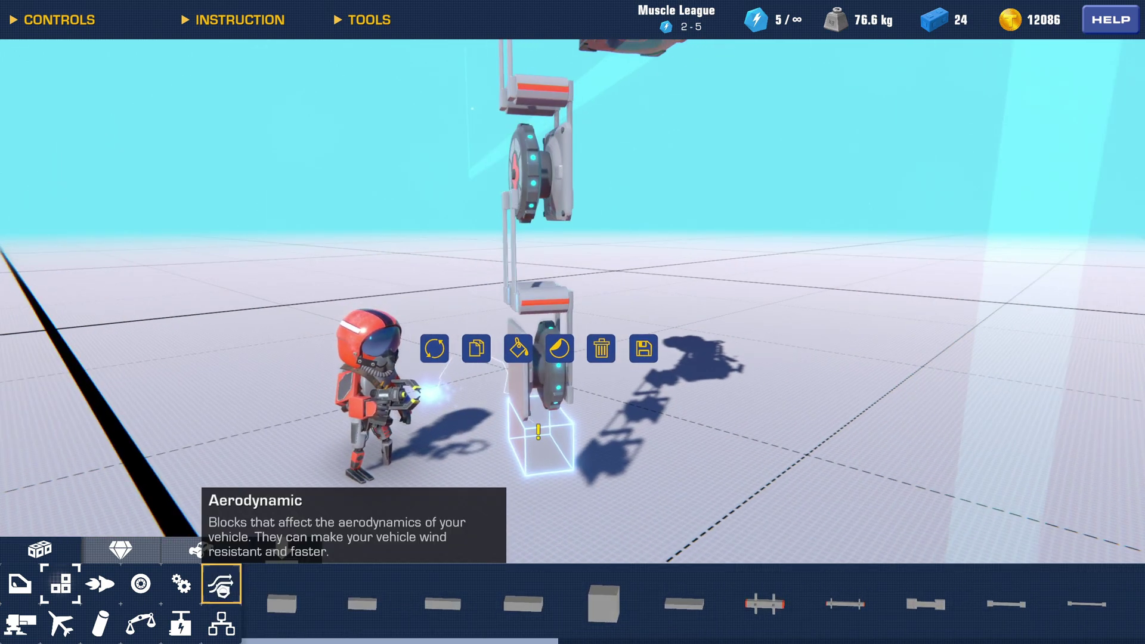
# Add a wedge in front of the foot block so it slopes down toward the toe.
pyautogui.click(221, 584)
pyautogui.moveTo(523, 603); pyautogui.dragTo(545, 524)
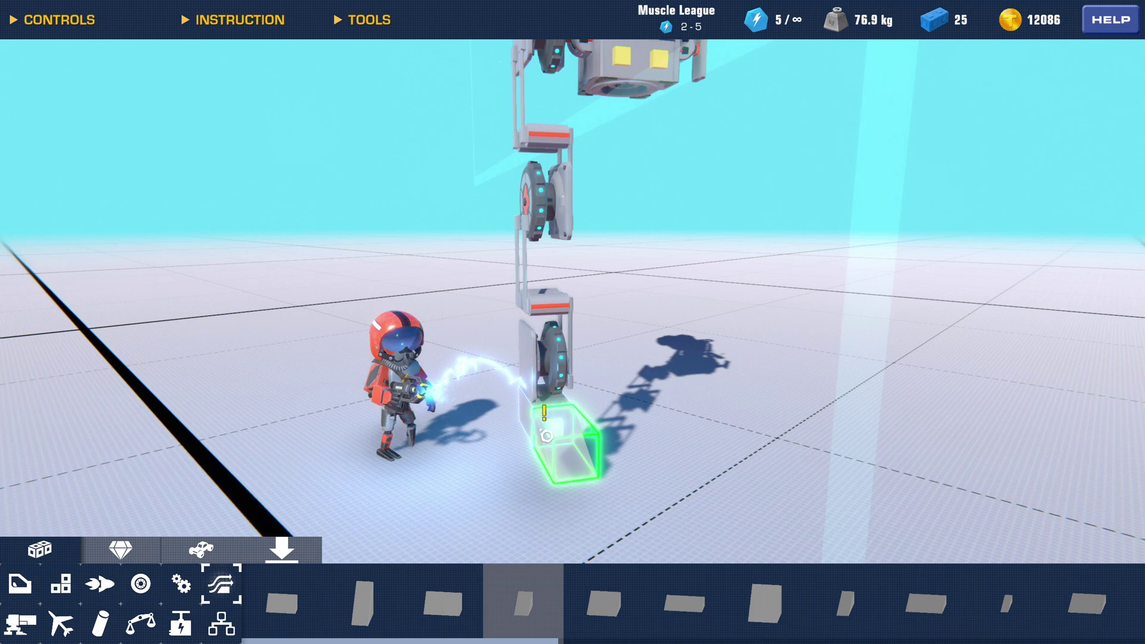
pyautogui.moveTo(547, 436); pyautogui.dragTo(547, 437)
# Join the foot block to the ankle servo's outer plate with a short vertical flat connector at the rear.
pyautogui.moveTo(739, 450); pyautogui.dragTo(640, 507)
pyautogui.scroll(-3, 621, 439)
pyautogui.scroll(-3, 662, 405)
pyautogui.scroll(8, 731, 408)
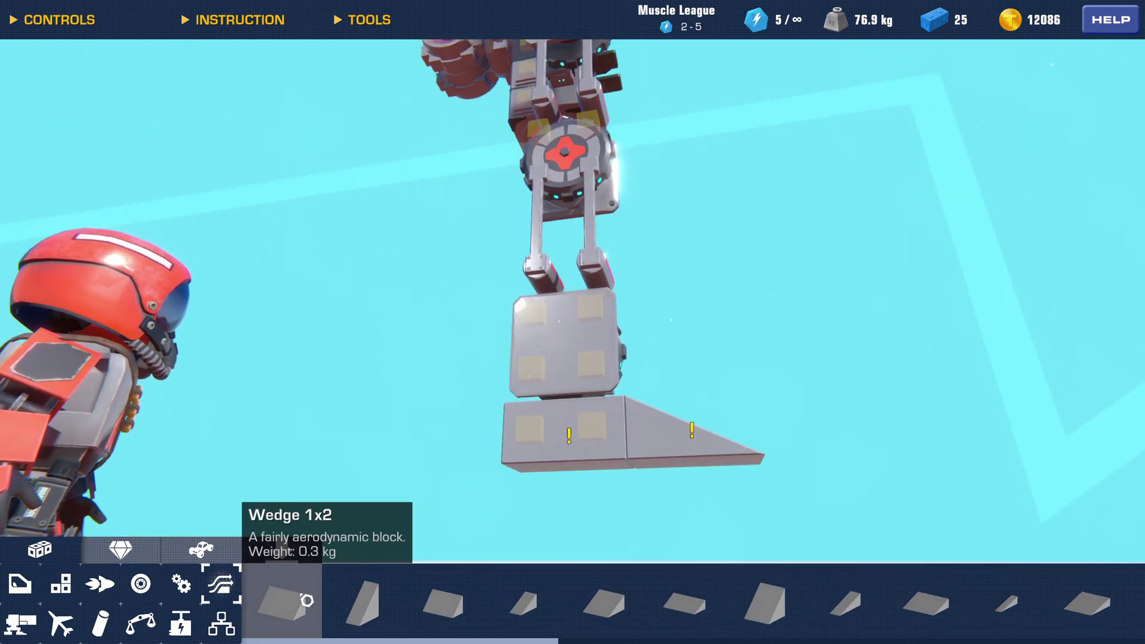
pyautogui.scroll(-3, 665, 601)
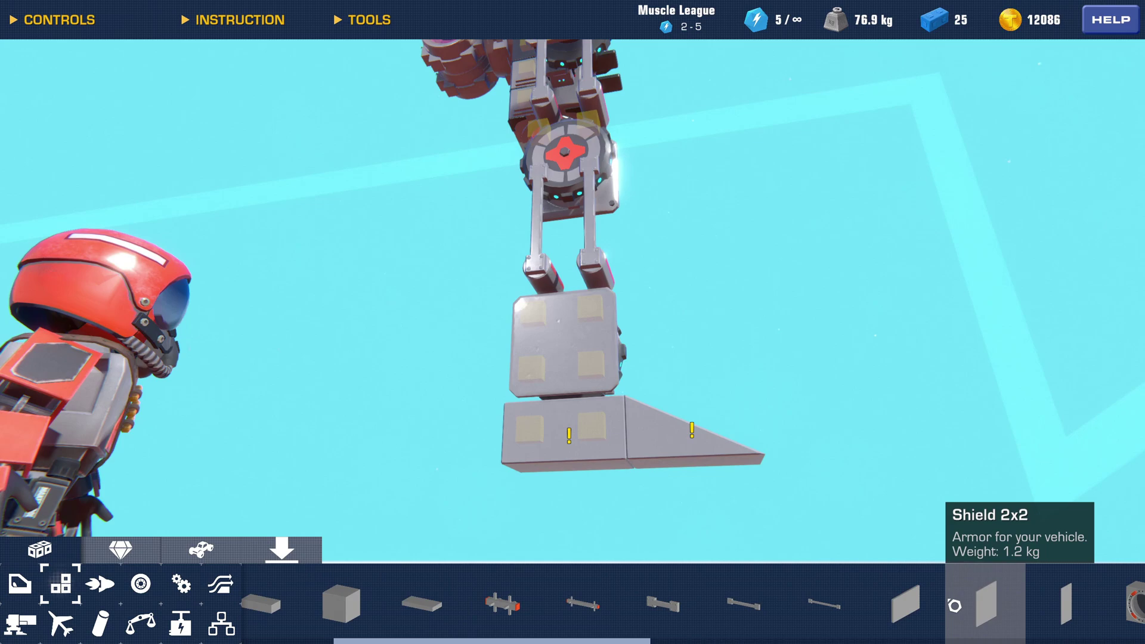
pyautogui.click(667, 613)
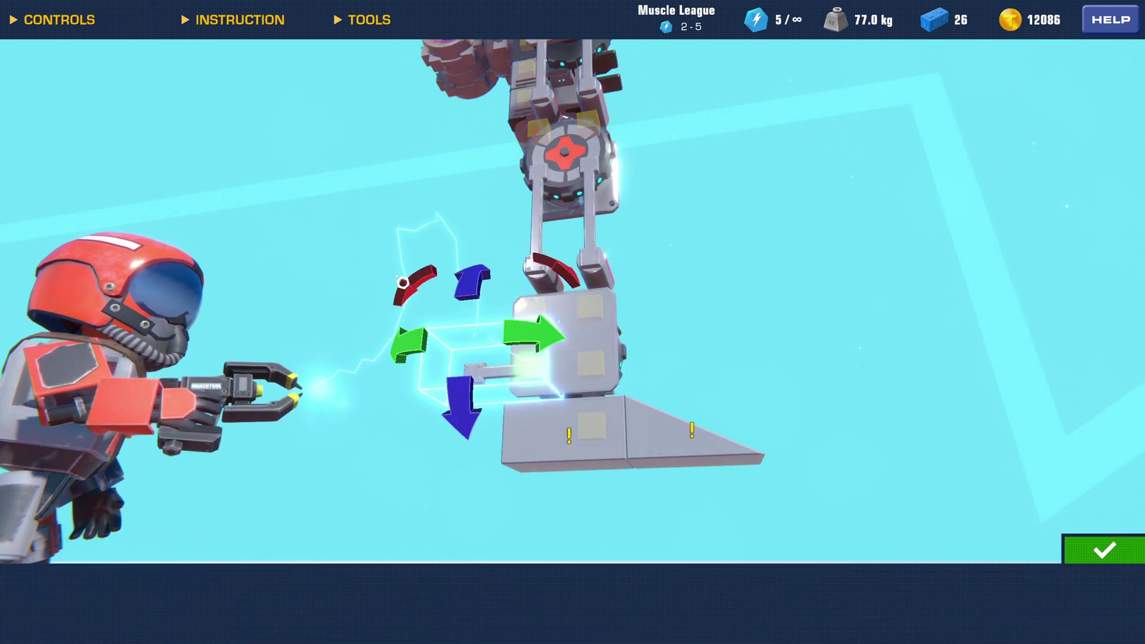
pyautogui.click(1103, 549)
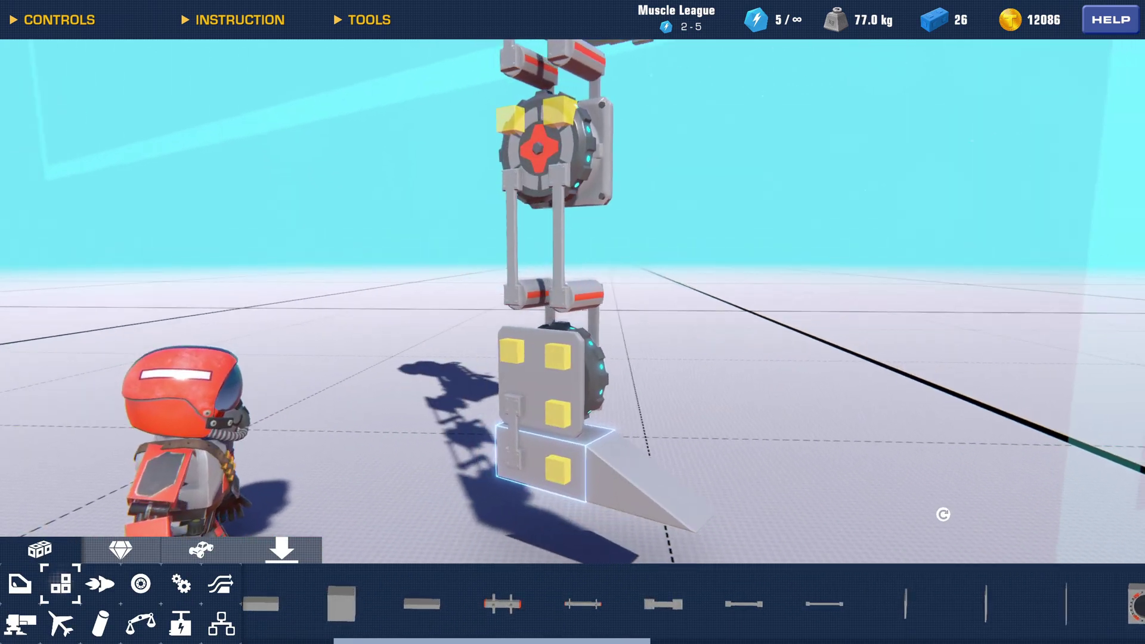
# Attach dark pads from the wheel parts to the underside of the foot block and wedge.
pyautogui.moveTo(943, 514); pyautogui.dragTo(887, 437)
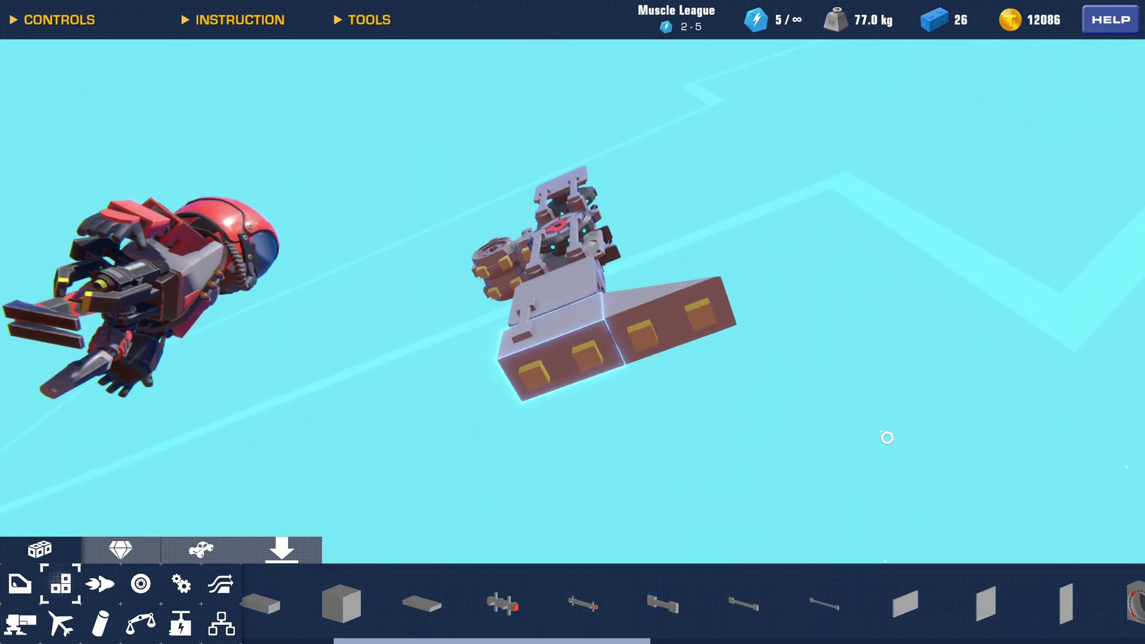
pyautogui.click(141, 583)
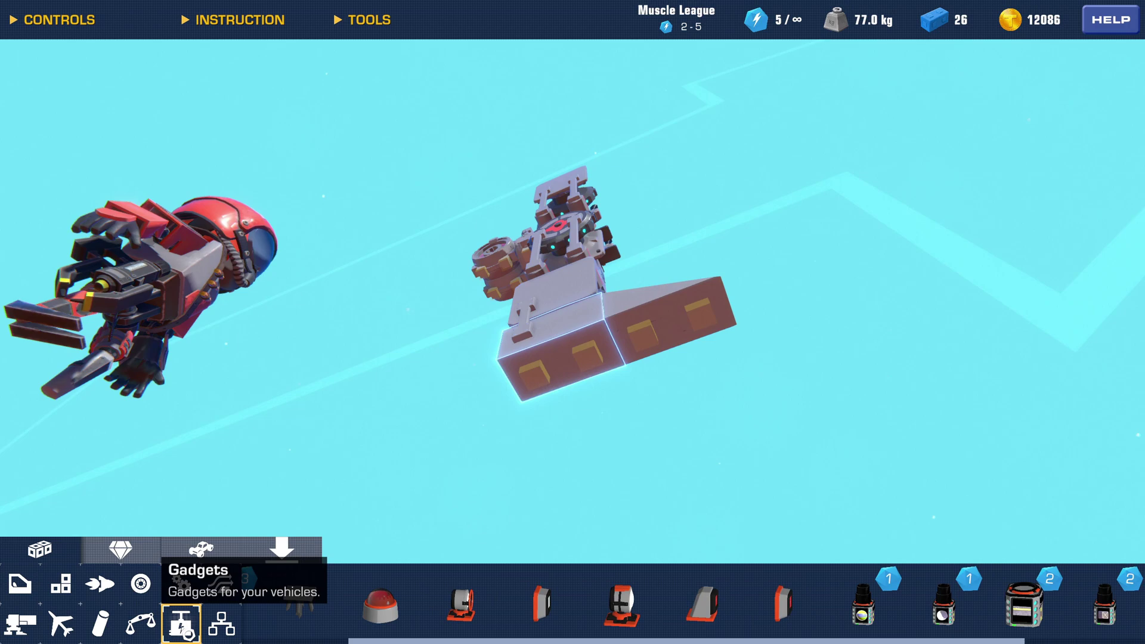
pyautogui.click(221, 623)
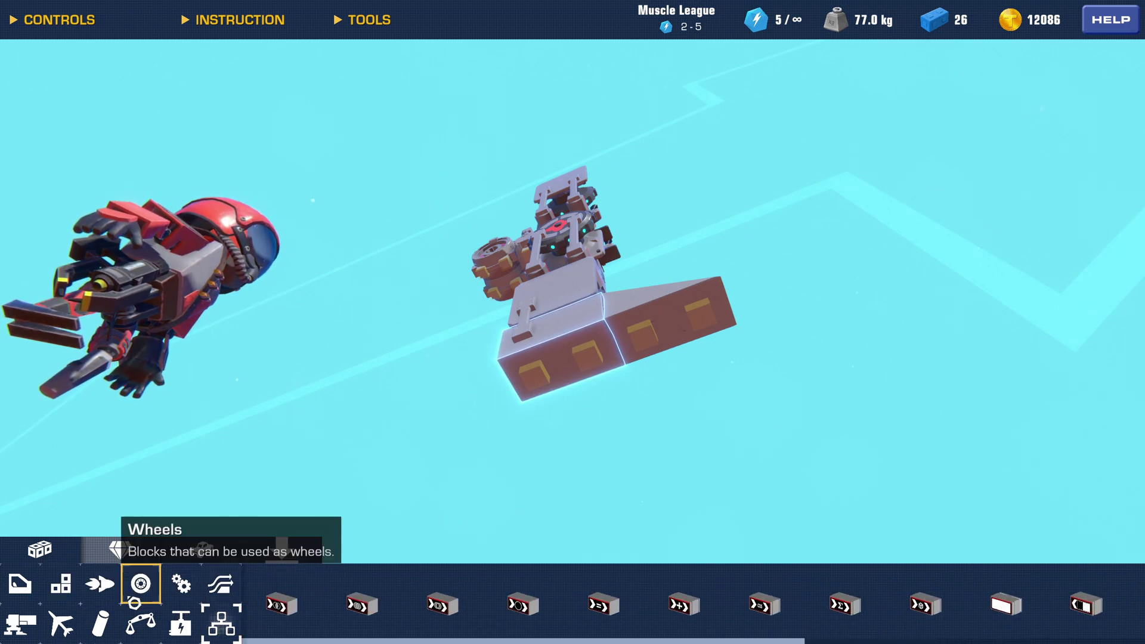
pyautogui.click(140, 583)
pyautogui.moveTo(1025, 604); pyautogui.dragTo(609, 409)
pyautogui.click(605, 414)
# Duplicate the hip servo with its flat connectors and tubes and attach the flipped copy to the opposite Large Hinge.
pyautogui.moveTo(705, 396); pyautogui.dragTo(665, 435)
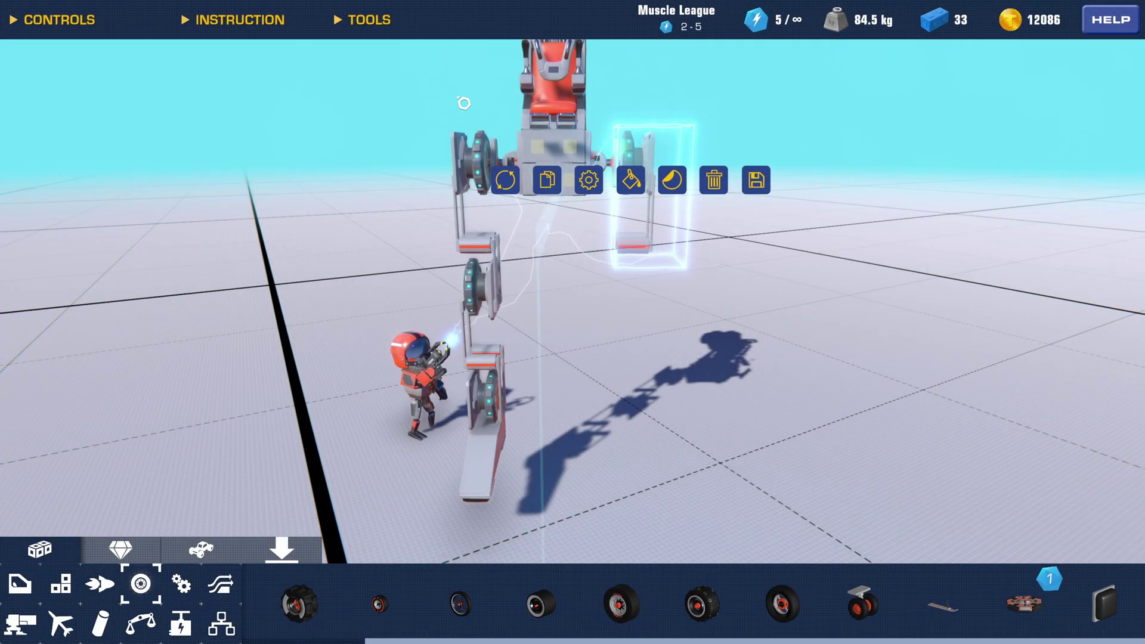
pyautogui.click(535, 311)
pyautogui.moveTo(533, 310)
pyautogui.mouseDown()
pyautogui.moveTo(511, 325)
pyautogui.moveTo(445, 322)
pyautogui.moveTo(518, 314)
pyautogui.mouseUp()
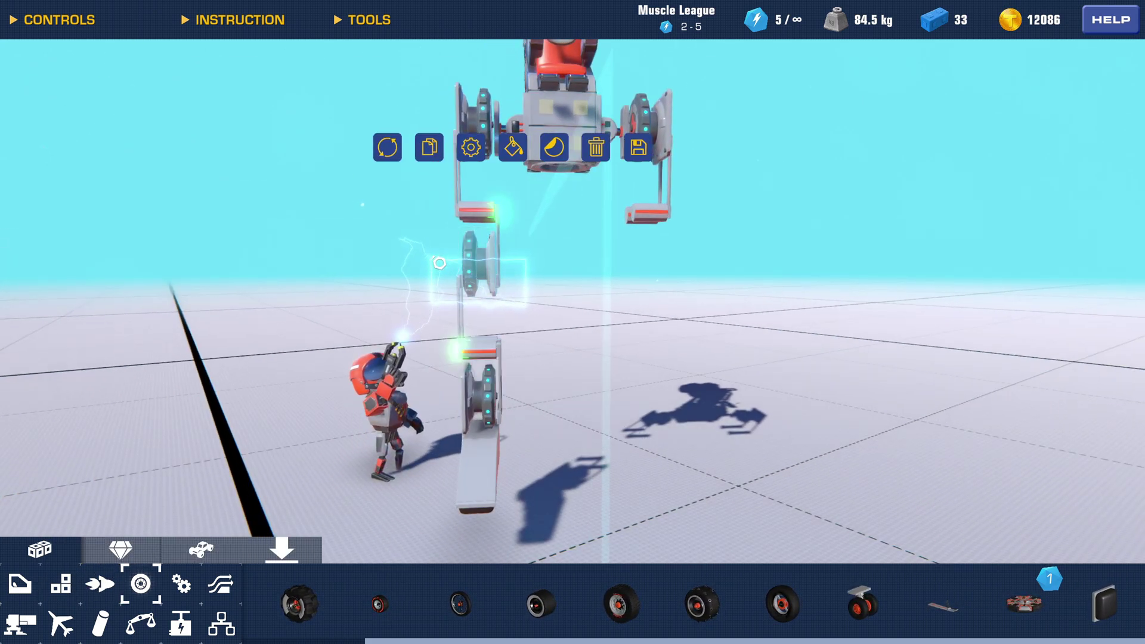
# Duplicate the knee servo section with its flat connectors and tubes, then attach the flipped copy beneath the second leg's hip section.
pyautogui.moveTo(433, 256); pyautogui.dragTo(368, 269)
pyautogui.click(386, 160)
pyautogui.press('d')
pyautogui.press('d')
pyautogui.press('d')
pyautogui.press('d')
pyautogui.press('d')
pyautogui.press('d')
pyautogui.moveTo(391, 161); pyautogui.dragTo(468, 169)
pyautogui.click(419, 246)
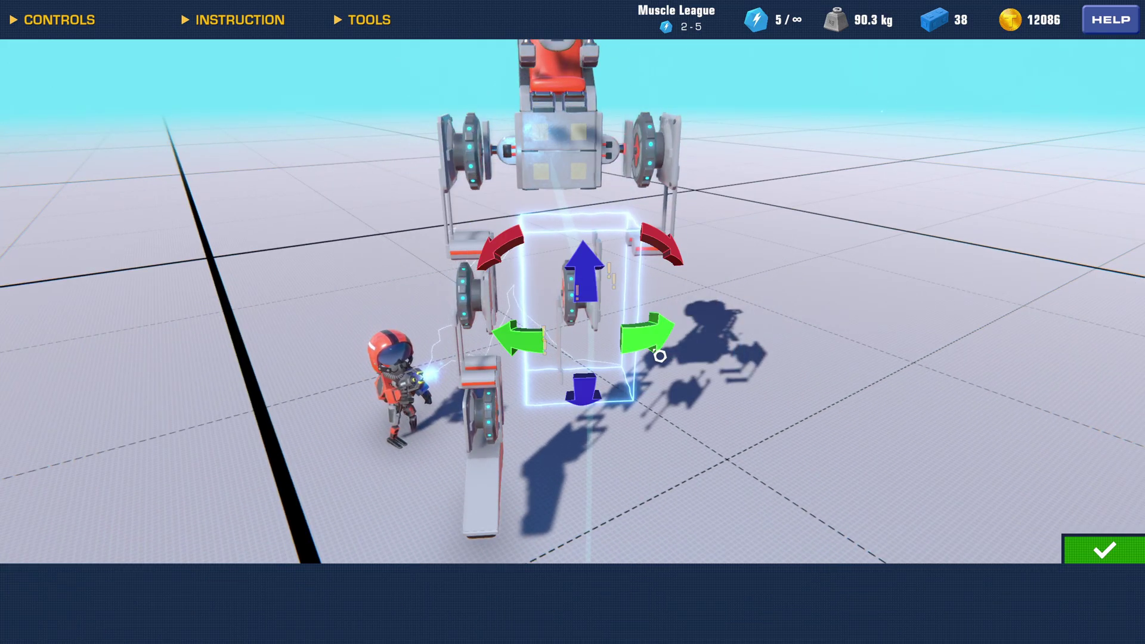
pyautogui.click(1107, 544)
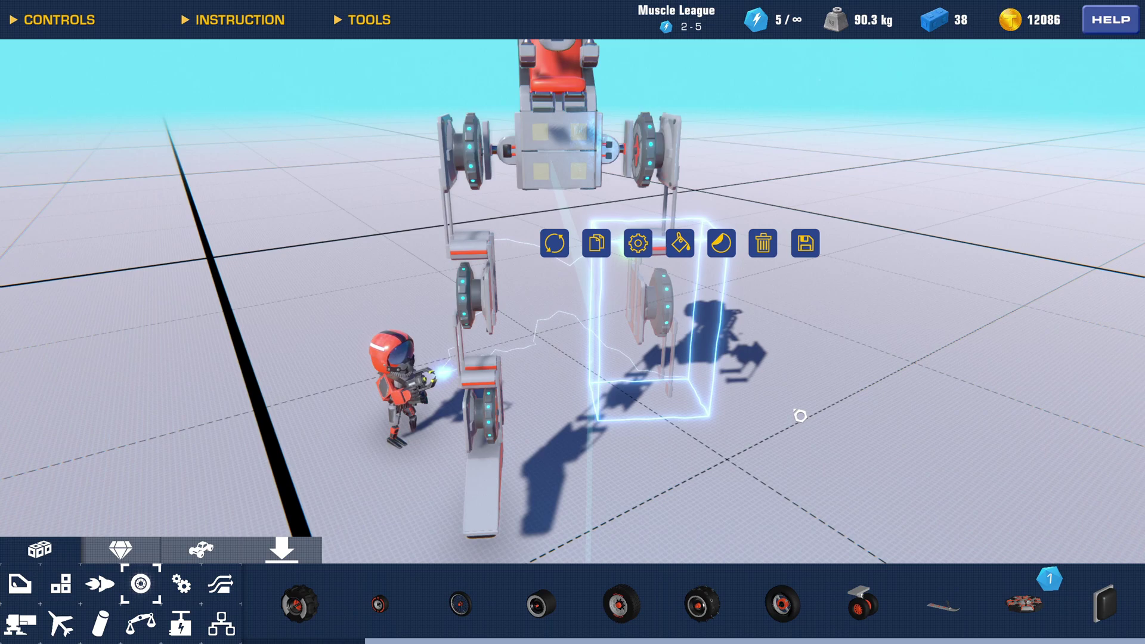
pyautogui.moveTo(800, 416)
pyautogui.mouseDown()
pyautogui.moveTo(732, 424)
pyautogui.moveTo(797, 394)
pyautogui.mouseUp()
pyautogui.press('d')
pyautogui.click(732, 420)
# Duplicate the ankle servo and foot section, and attach the flipped ankle servo copy beneath the second leg's knee.
pyautogui.moveTo(546, 431); pyautogui.dragTo(562, 437)
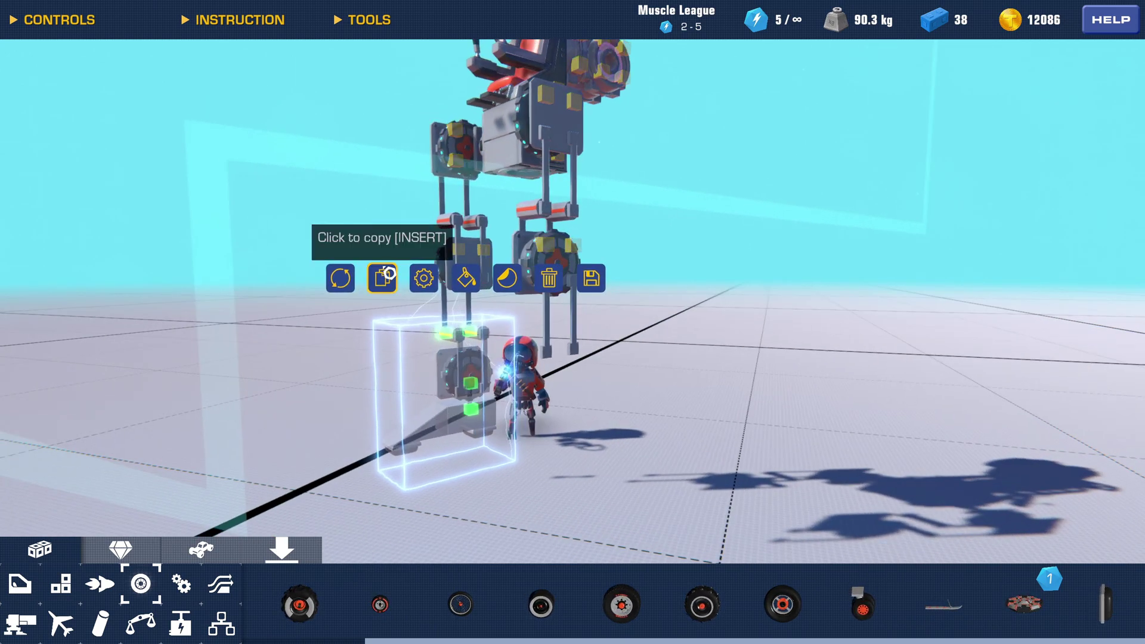
pyautogui.click(441, 285)
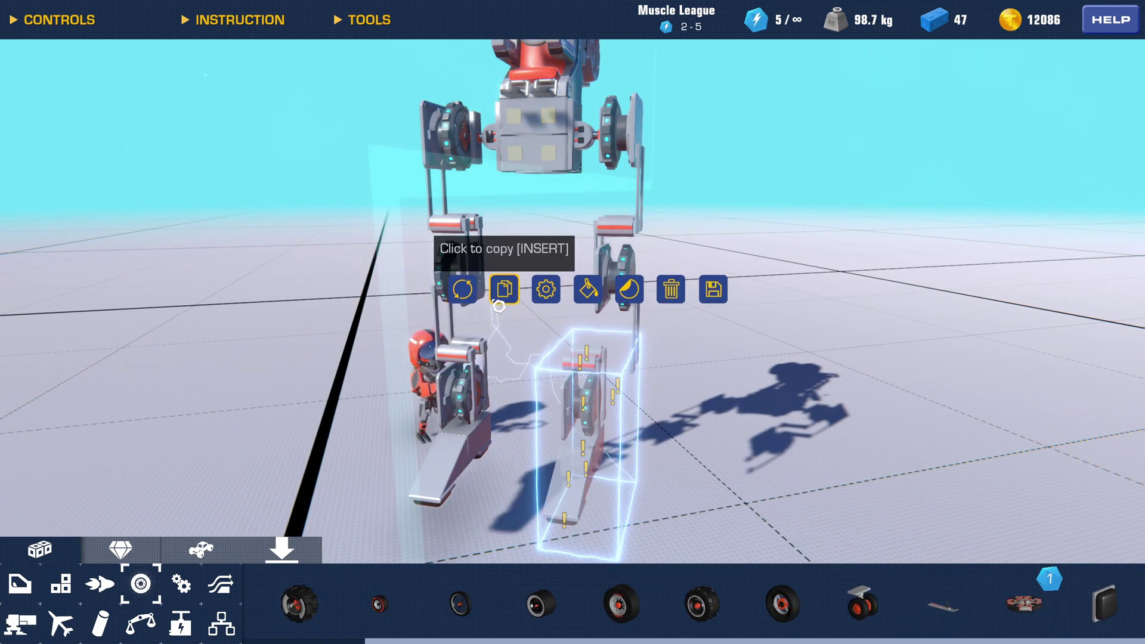
pyautogui.click(500, 298)
pyautogui.click(1077, 546)
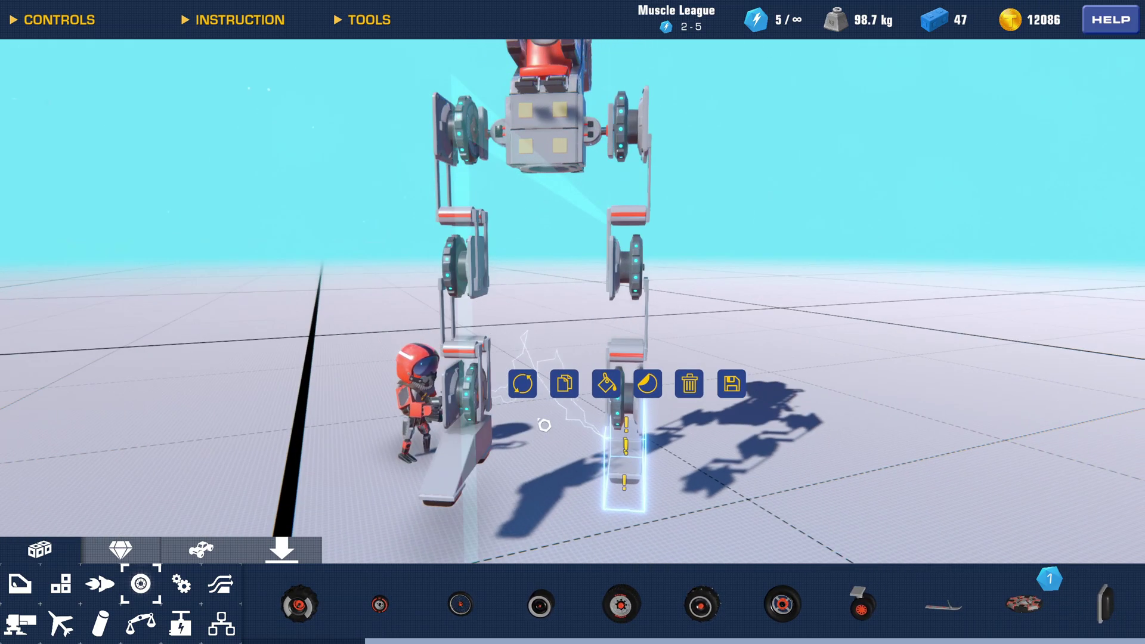
# Turn the detached foot copy to face forward and place it beneath the second leg's ankle servo.
pyautogui.click(521, 382)
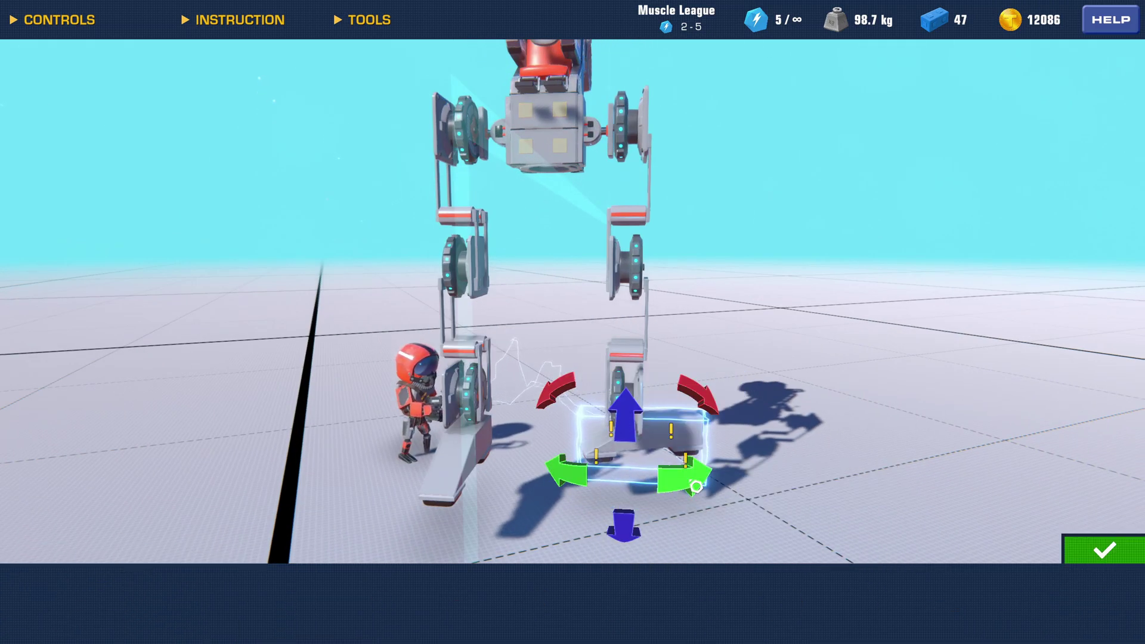
pyautogui.click(1079, 551)
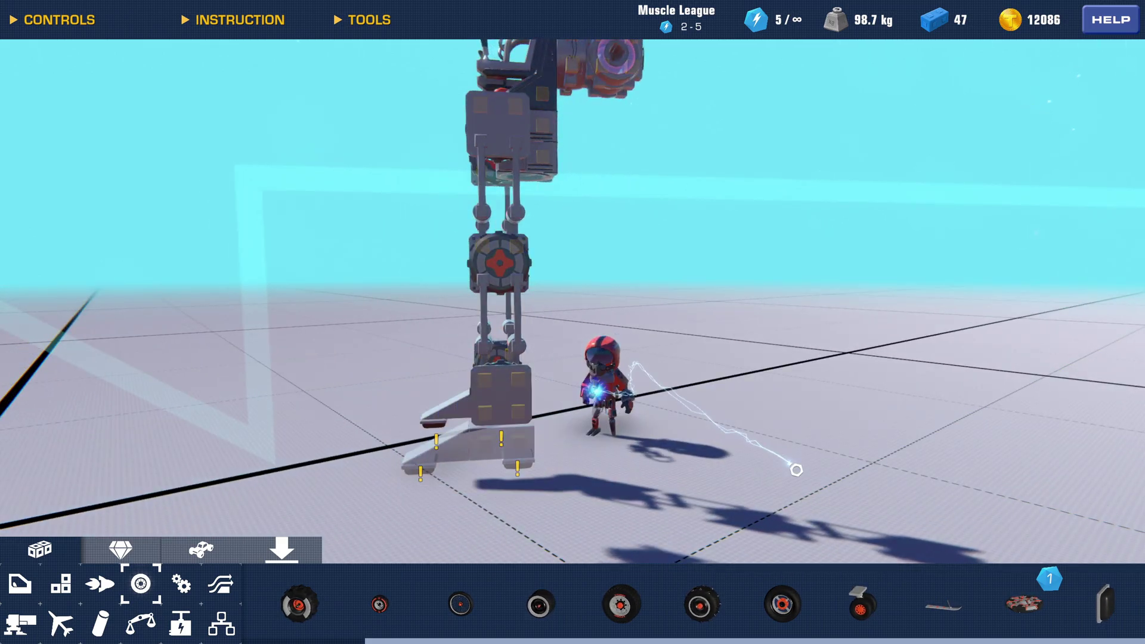
pyautogui.moveTo(797, 470); pyautogui.dragTo(917, 466)
pyautogui.click(570, 440)
# Duplicate the first foot's short flat connector and use the copy to join the second foot to its ankle servo.
pyautogui.moveTo(569, 440); pyautogui.dragTo(431, 406)
pyautogui.click(441, 318)
pyautogui.moveTo(441, 318); pyautogui.dragTo(506, 330)
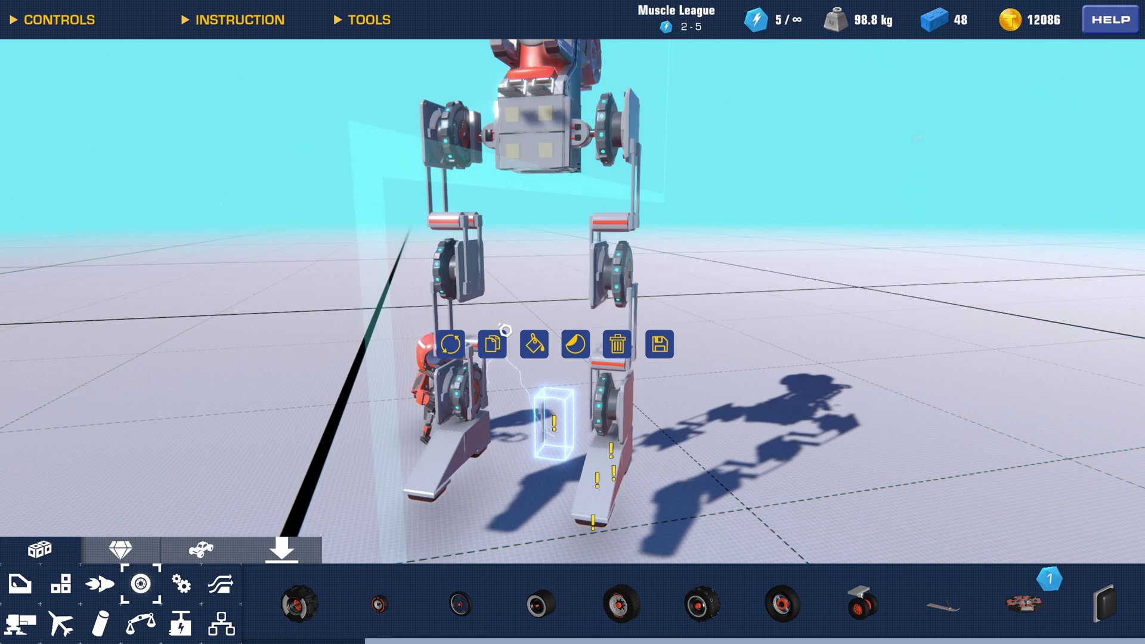
pyautogui.moveTo(896, 359); pyautogui.dragTo(724, 377)
# Test the mech in drive mode, return to the builder and review the shared settings of all the leg servos.
pyautogui.press('b')
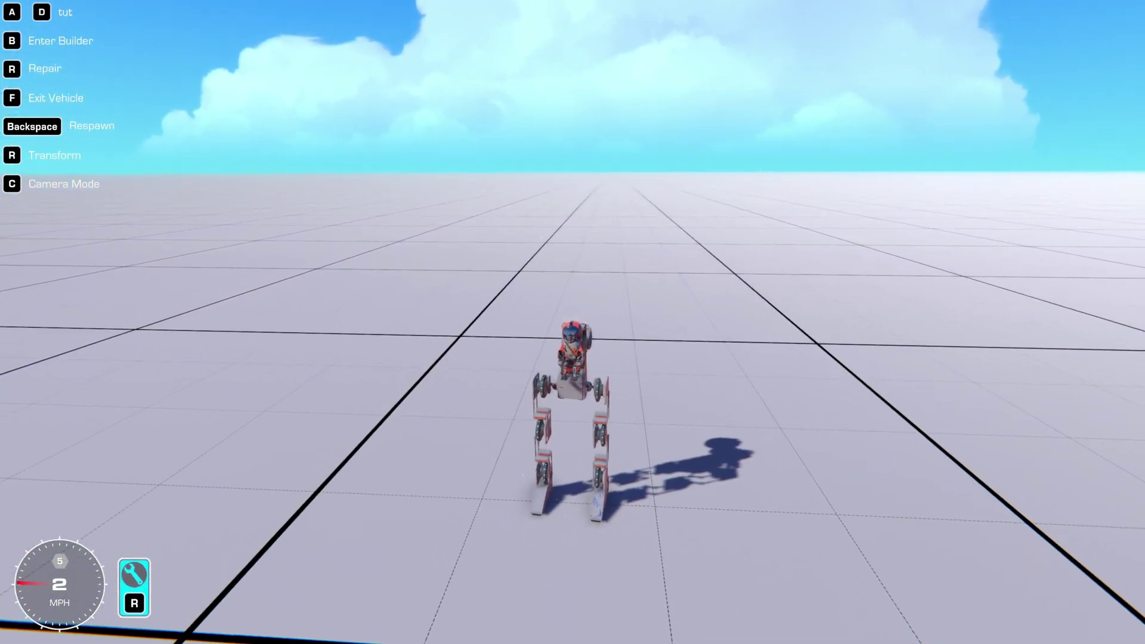
pyautogui.press('b')
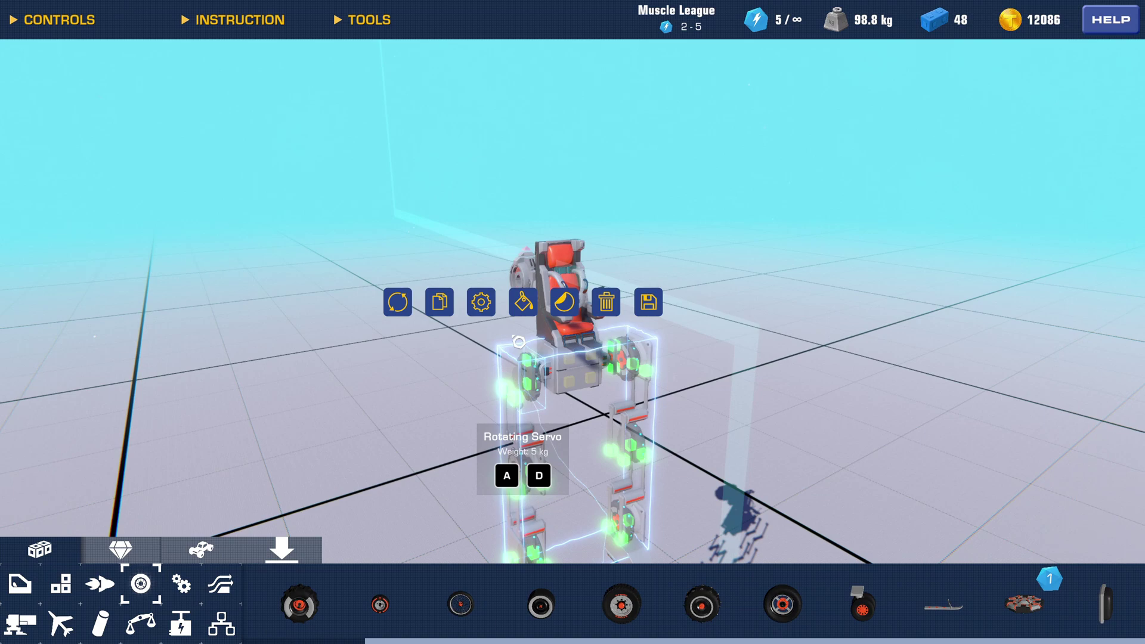
pyautogui.click(481, 302)
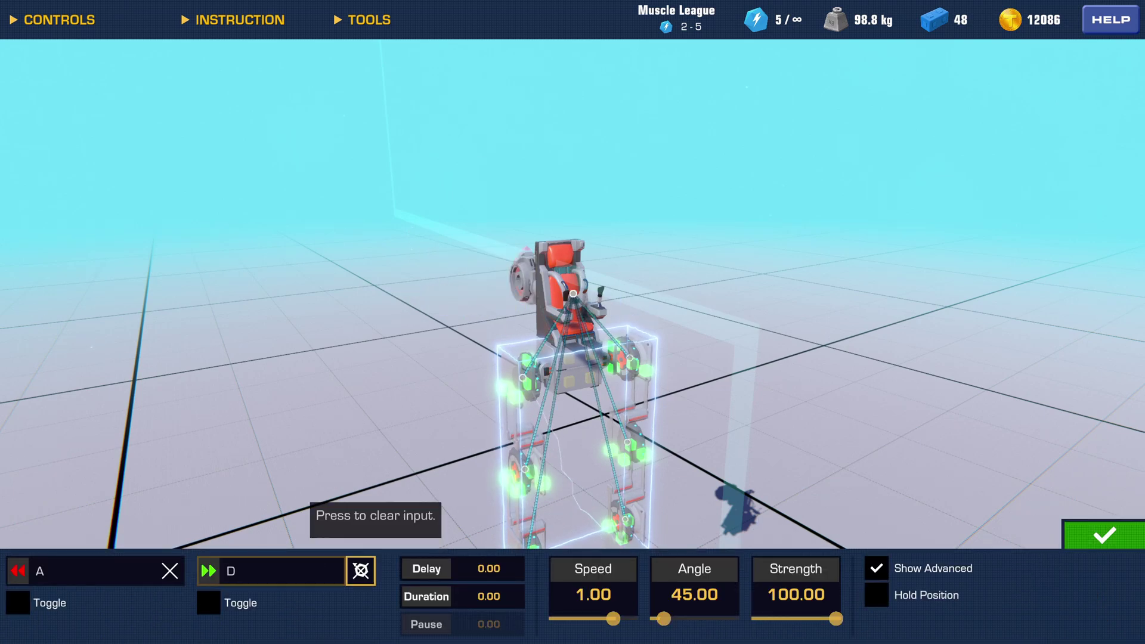
pyautogui.click(1103, 535)
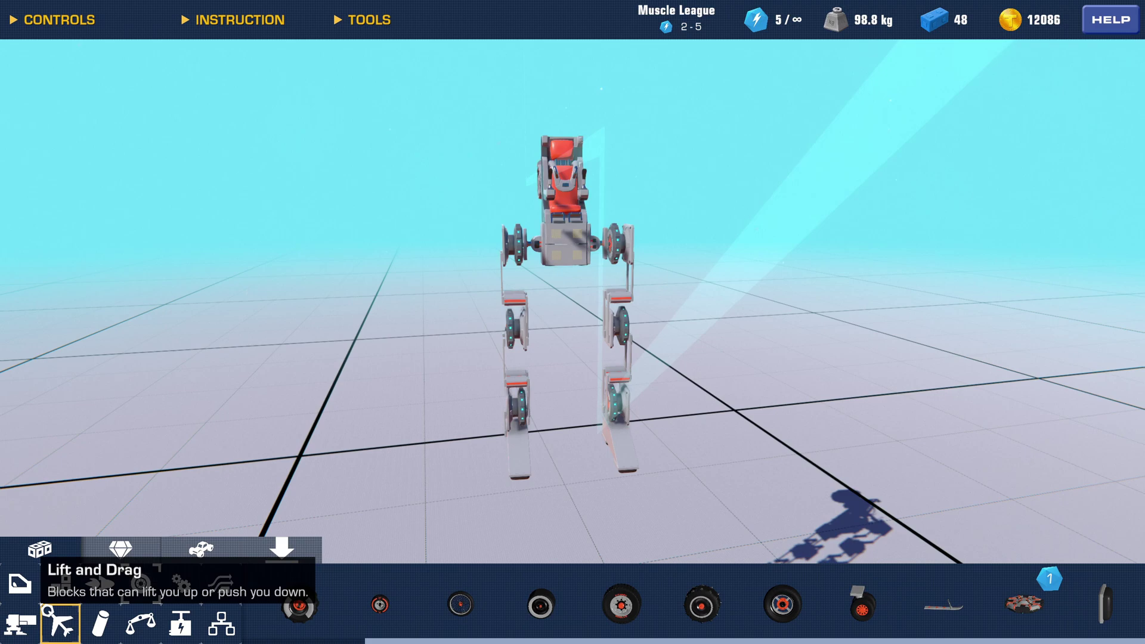
# Bring up the Mechanic blocks and move both legs with their Large Hinges outward, away from the body.
pyautogui.click(60, 584)
pyautogui.click(140, 623)
pyautogui.click(181, 584)
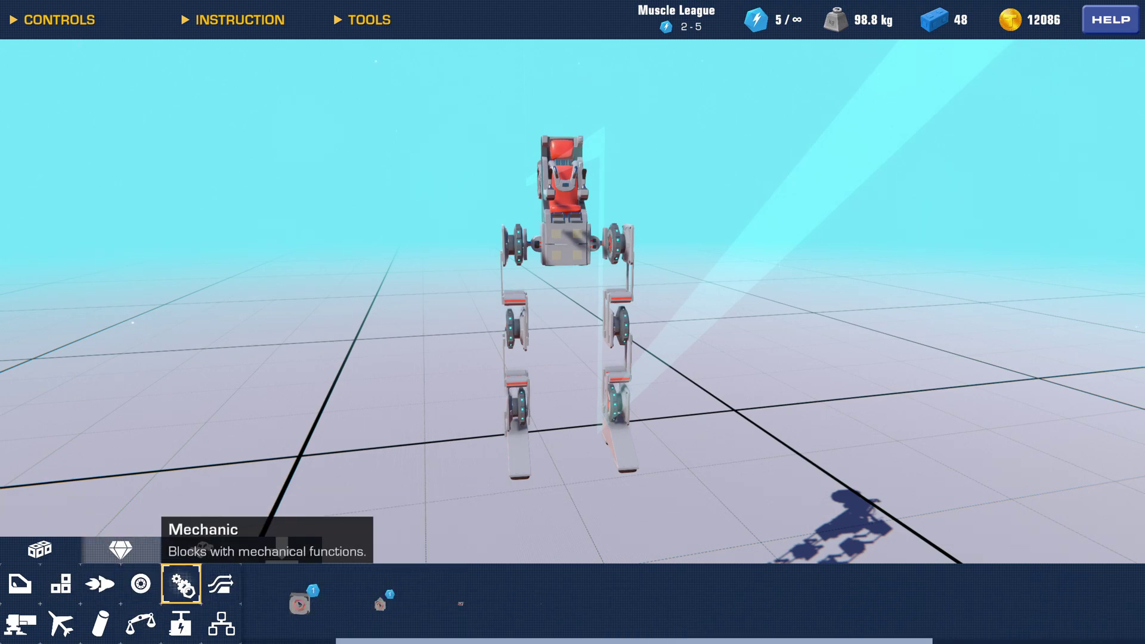
pyautogui.scroll(-1, 477, 642)
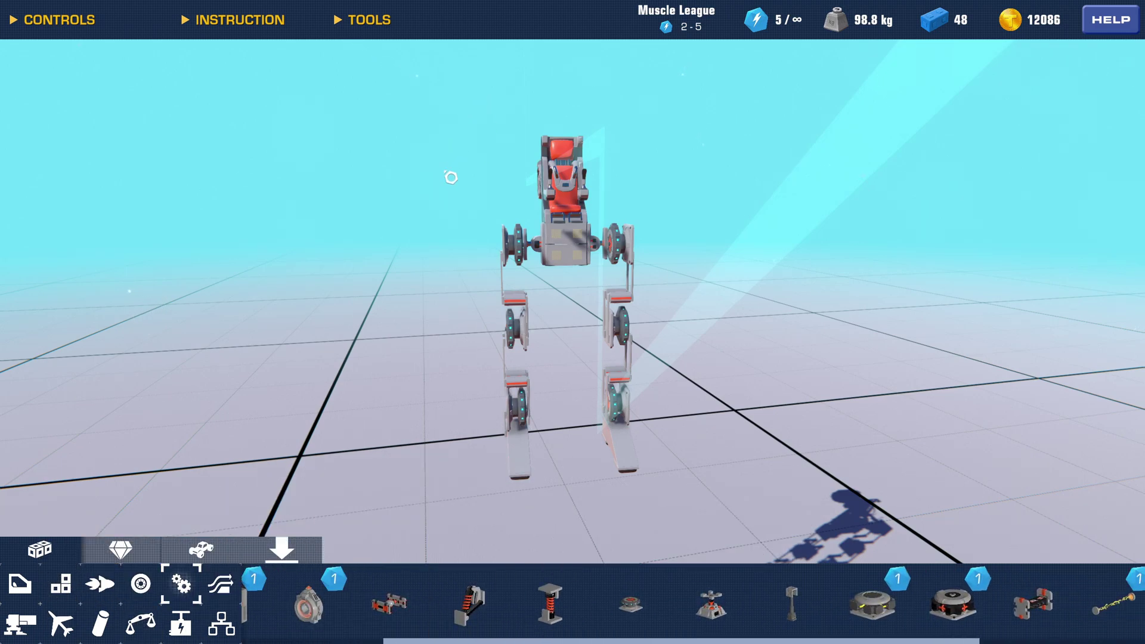
pyautogui.moveTo(487, 566)
pyautogui.mouseDown()
pyautogui.moveTo(520, 546)
pyautogui.moveTo(550, 488)
pyautogui.moveTo(474, 270)
pyautogui.moveTo(564, 315)
pyautogui.mouseUp()
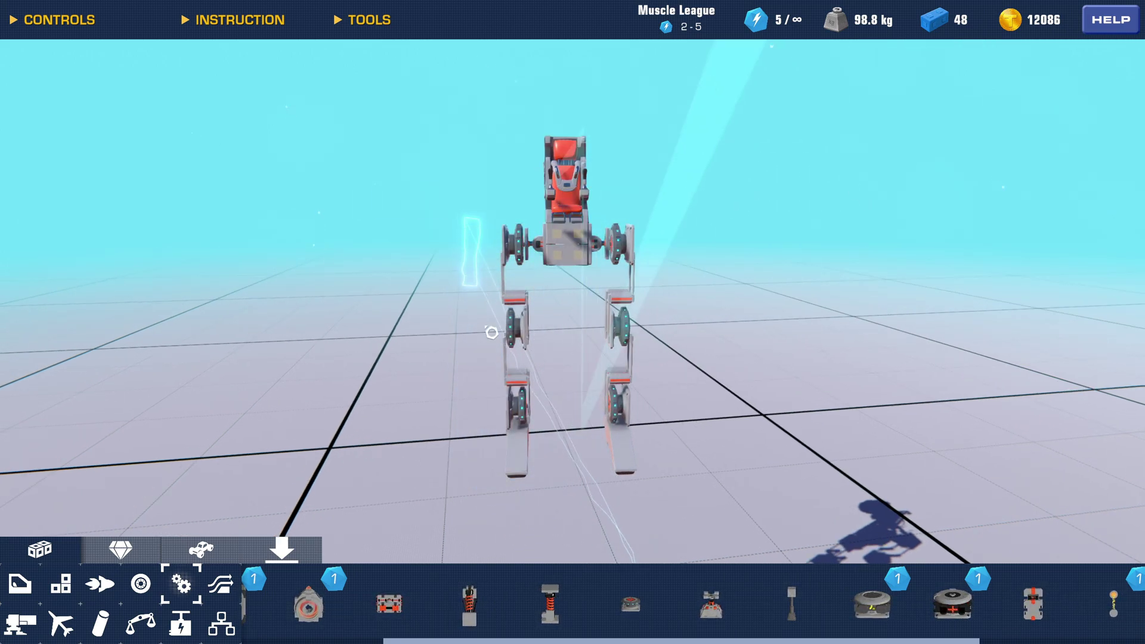
pyautogui.moveTo(491, 333); pyautogui.dragTo(532, 485)
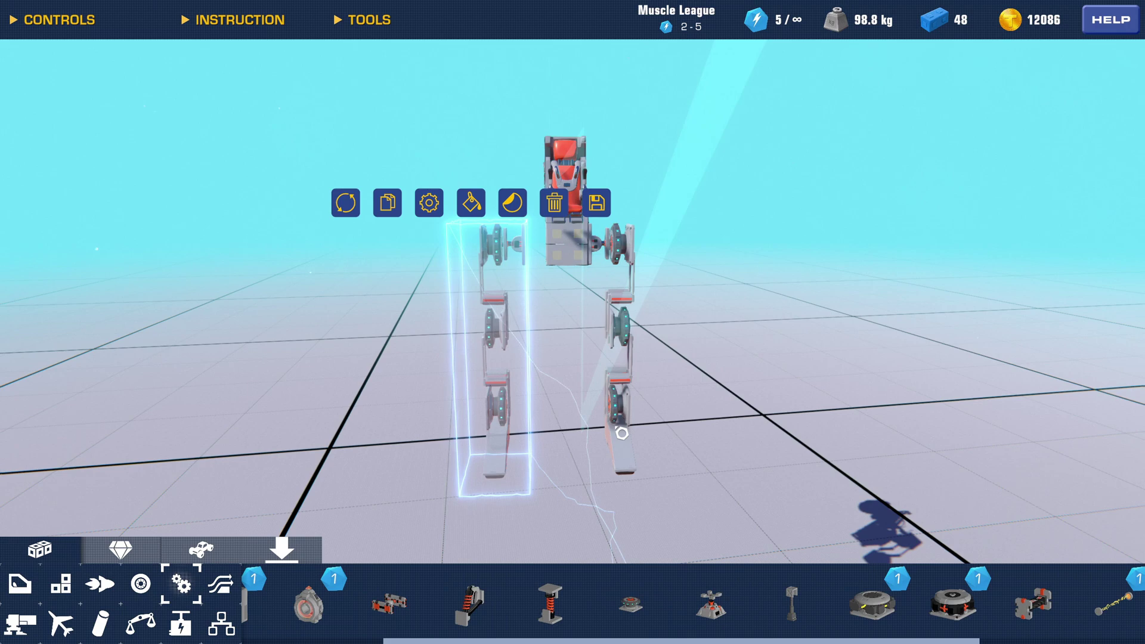
pyautogui.moveTo(716, 486); pyautogui.dragTo(741, 187)
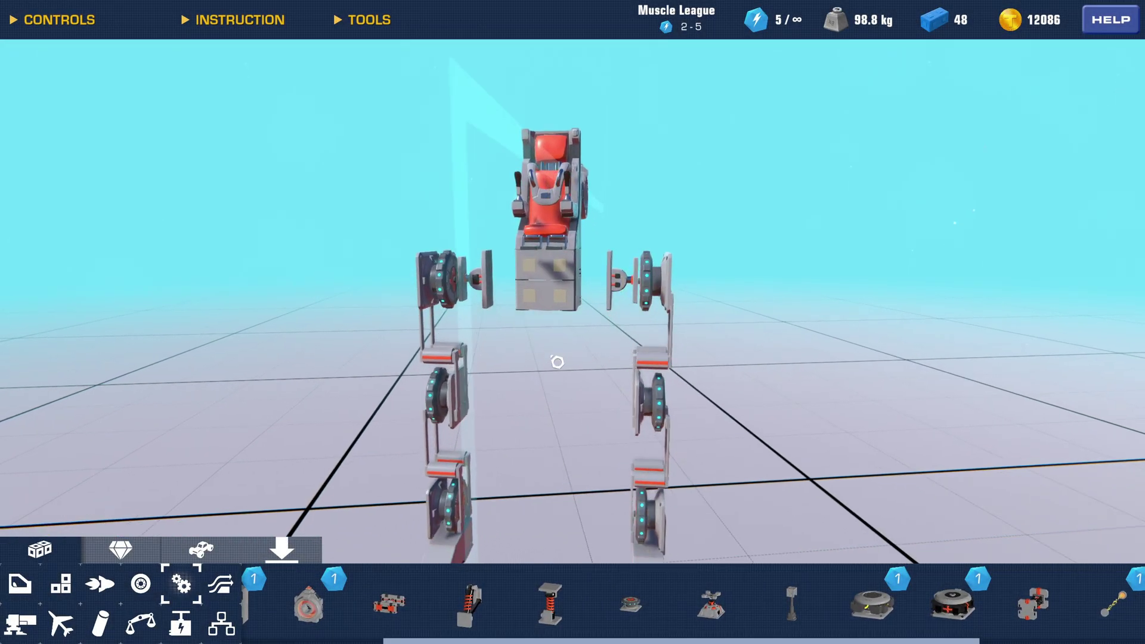
# Shift the body blocks rearward relative to the operator seat so the front of the seat overhangs them.
pyautogui.moveTo(558, 362); pyautogui.dragTo(578, 441)
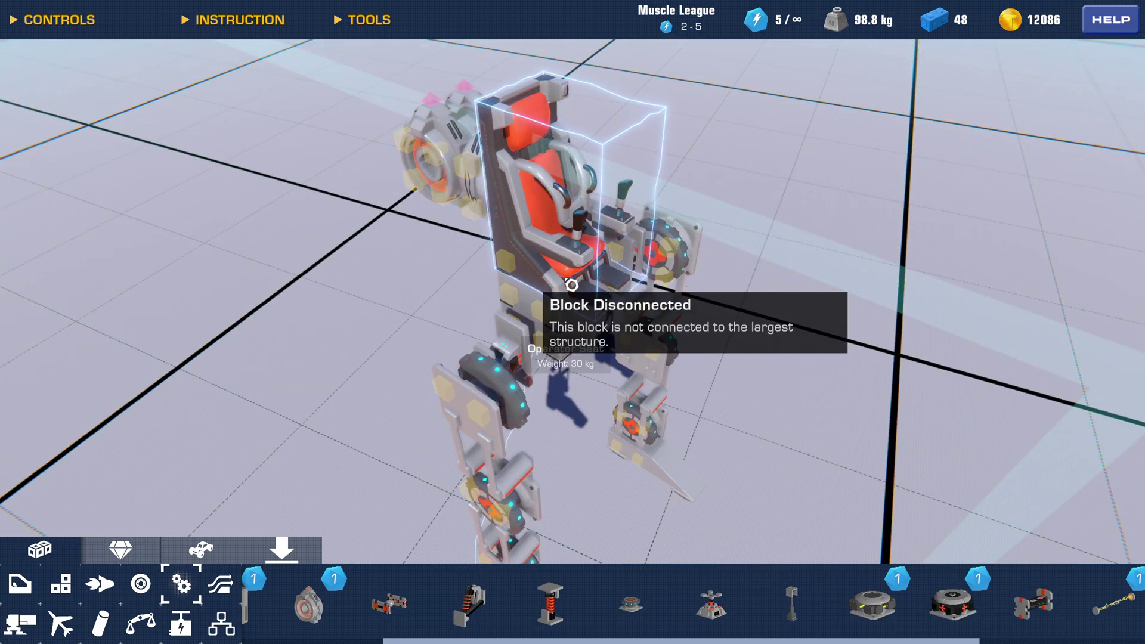
pyautogui.click(559, 299)
pyautogui.moveTo(560, 312); pyautogui.dragTo(606, 312)
pyautogui.click(743, 340)
pyautogui.moveTo(743, 340); pyautogui.dragTo(708, 358)
# Mount an upright suspension spring under the front of the operator seat and place a duplicate beside it.
pyautogui.moveTo(547, 604); pyautogui.dragTo(511, 320)
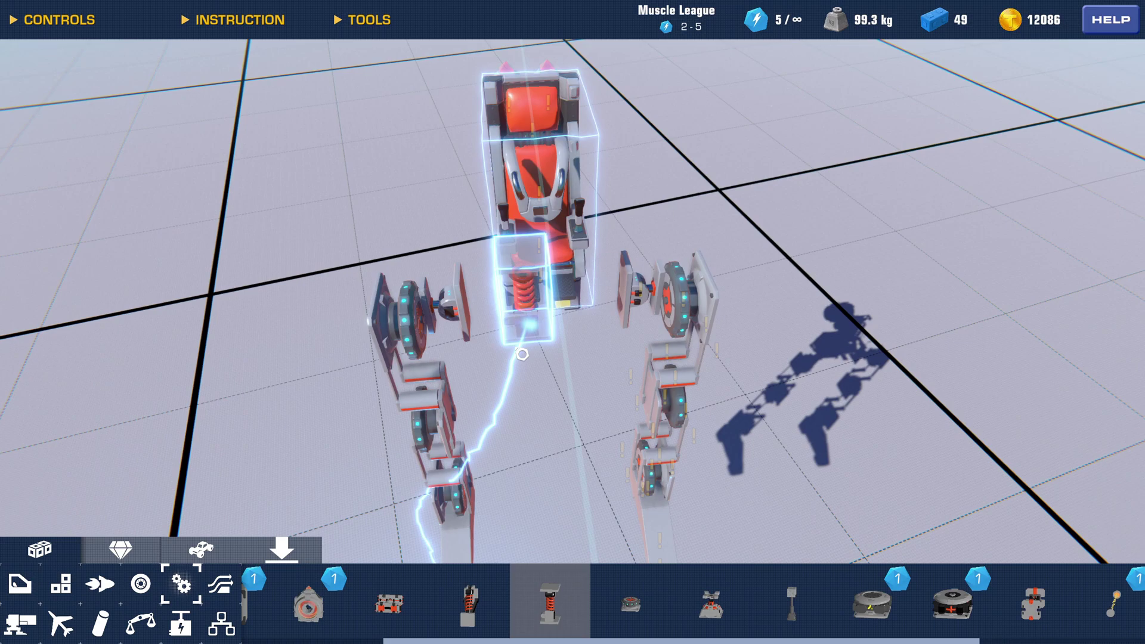
pyautogui.click(522, 354)
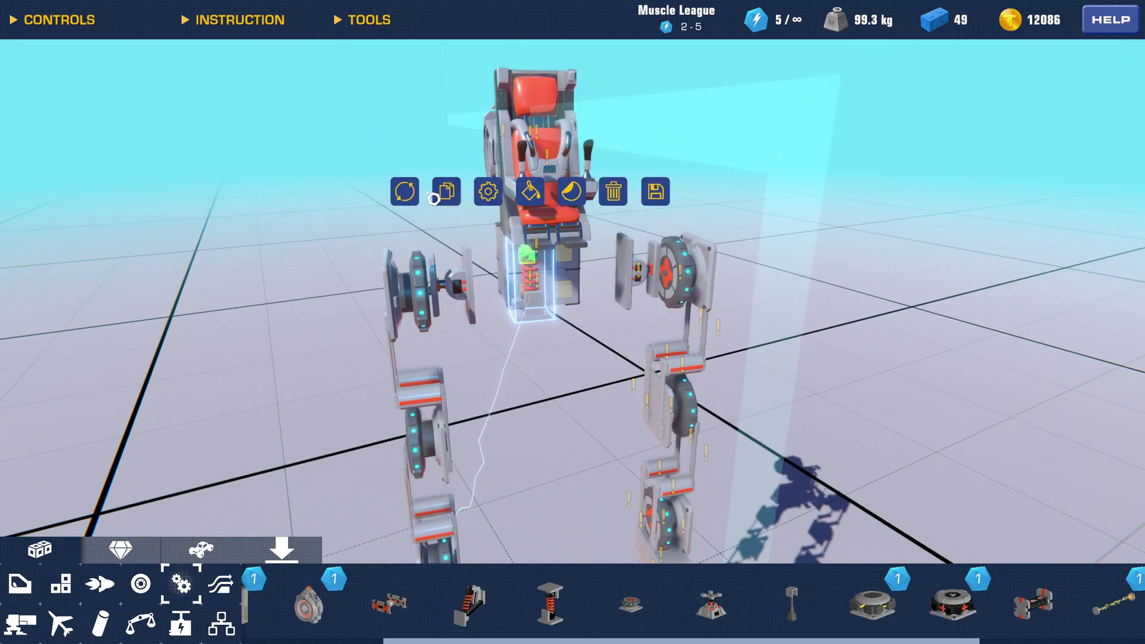
pyautogui.click(405, 192)
pyautogui.click(1098, 553)
pyautogui.moveTo(1074, 525); pyautogui.dragTo(927, 532)
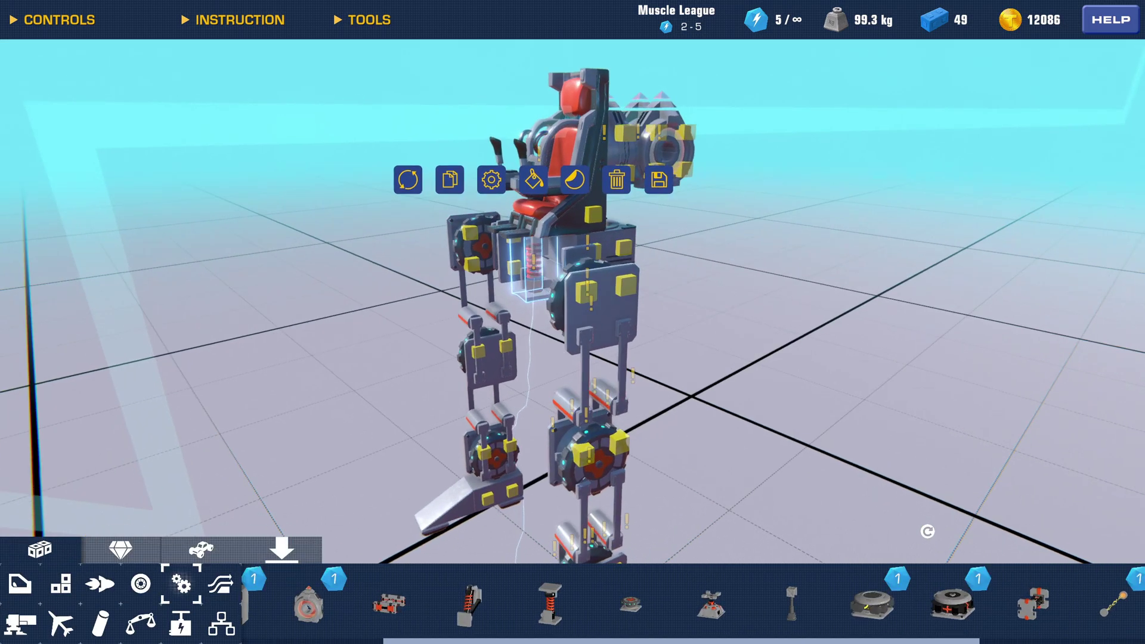
pyautogui.click(450, 179)
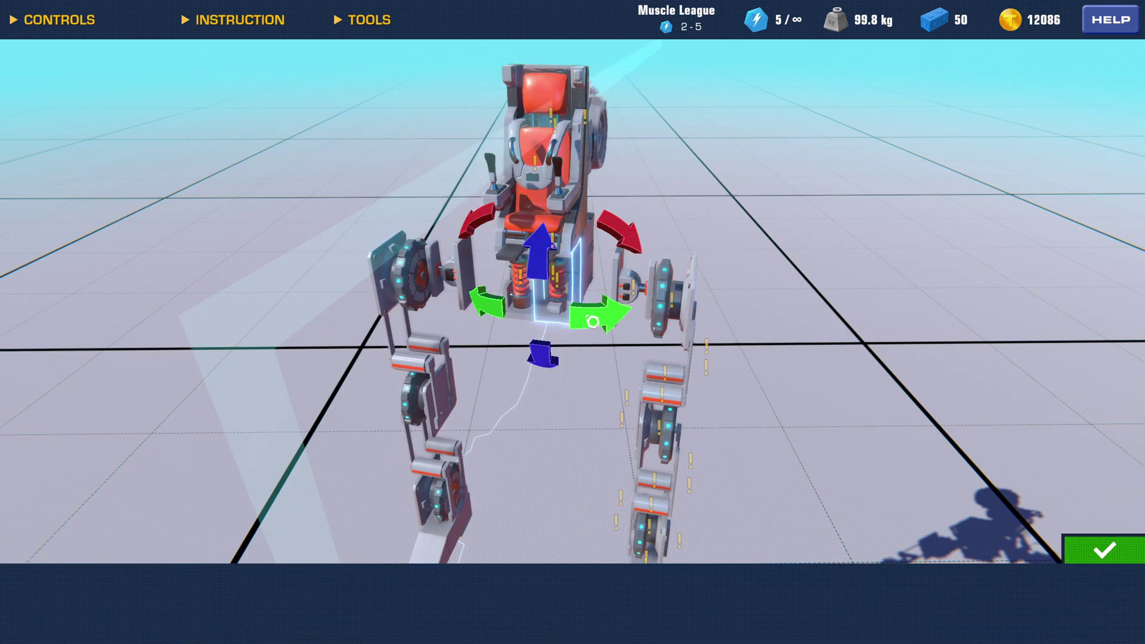
pyautogui.click(822, 288)
# Move both complete legs back inward and reattach their hip hinge plates to the body beside the suspension springs.
pyautogui.scroll(-5, 816, 281)
pyautogui.moveTo(815, 281); pyautogui.dragTo(651, 504)
pyautogui.click(651, 503)
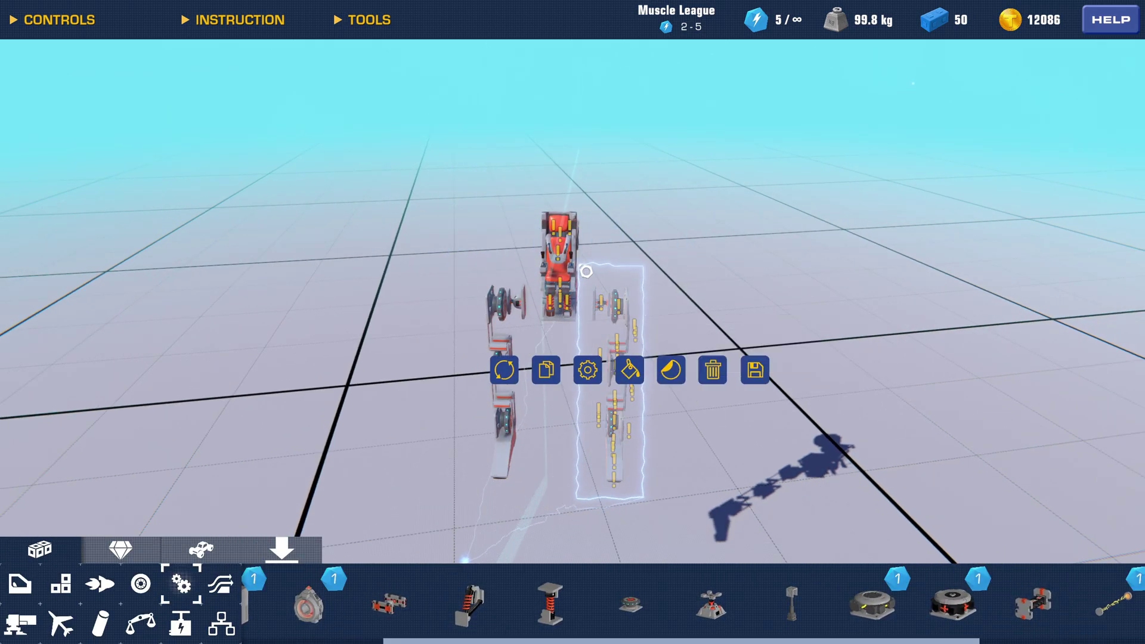
pyautogui.click(626, 269)
pyautogui.scroll(2, 458, 380)
pyautogui.moveTo(385, 254); pyautogui.dragTo(490, 514)
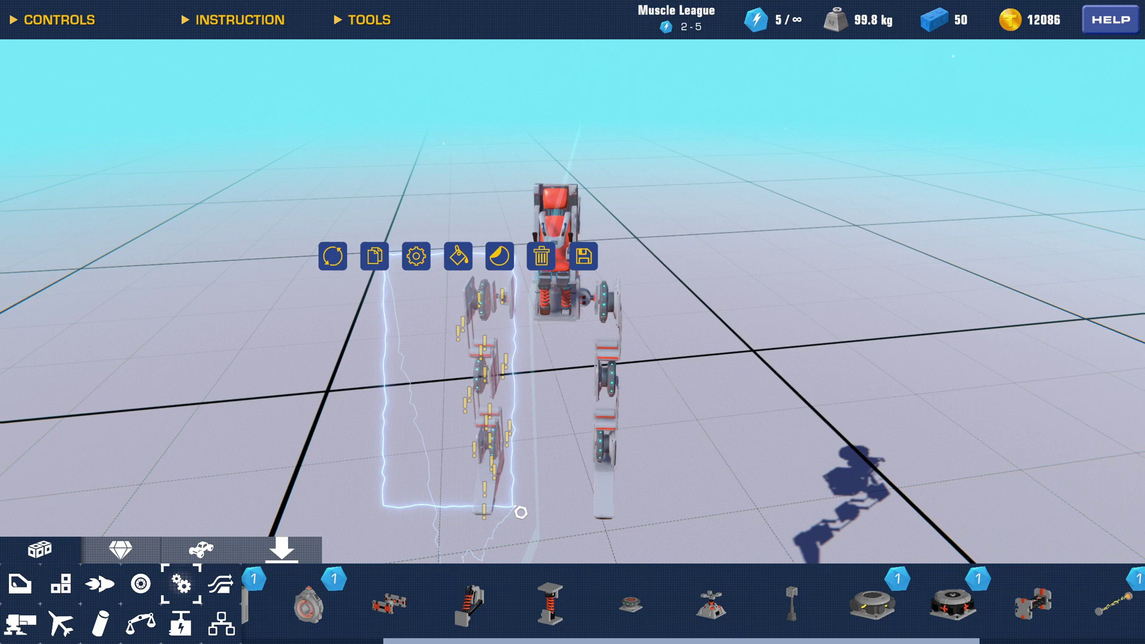
pyautogui.click(550, 432)
pyautogui.moveTo(452, 250); pyautogui.dragTo(538, 497)
pyautogui.moveTo(679, 519); pyautogui.dragTo(621, 390)
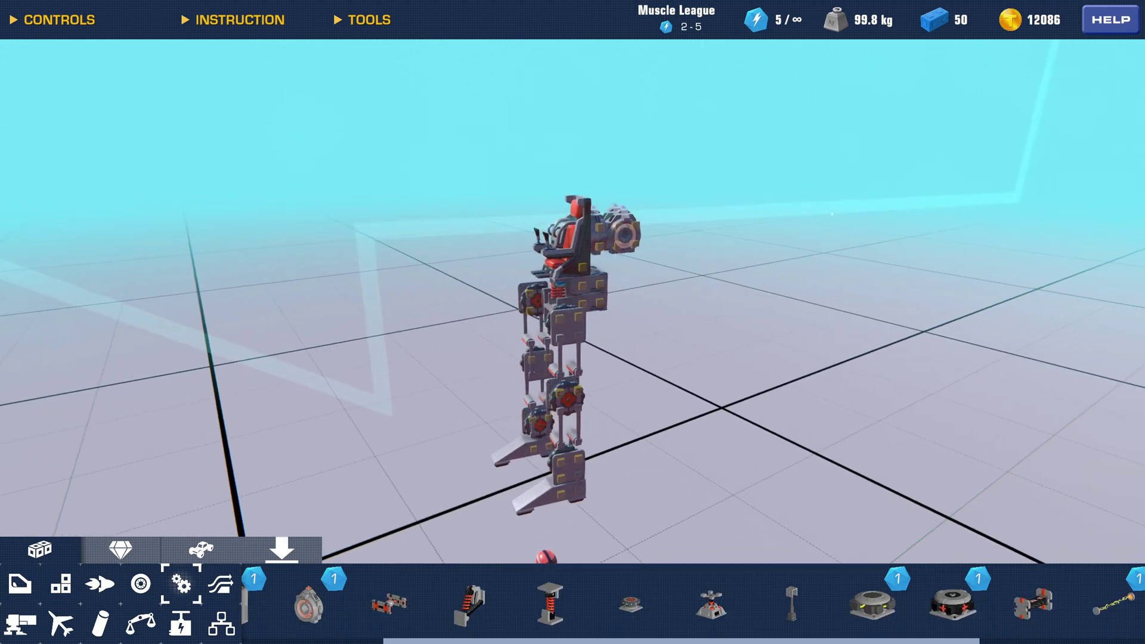
# Test the spring-seated mech in drive mode and return to the builder.
pyautogui.press('b')
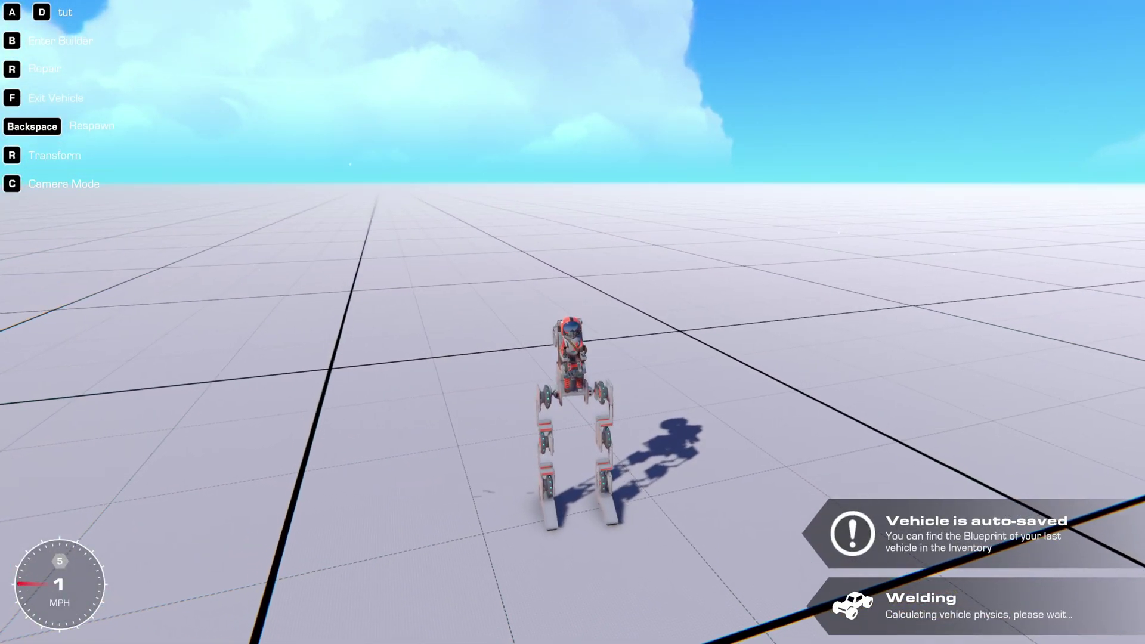
pyautogui.press('b')
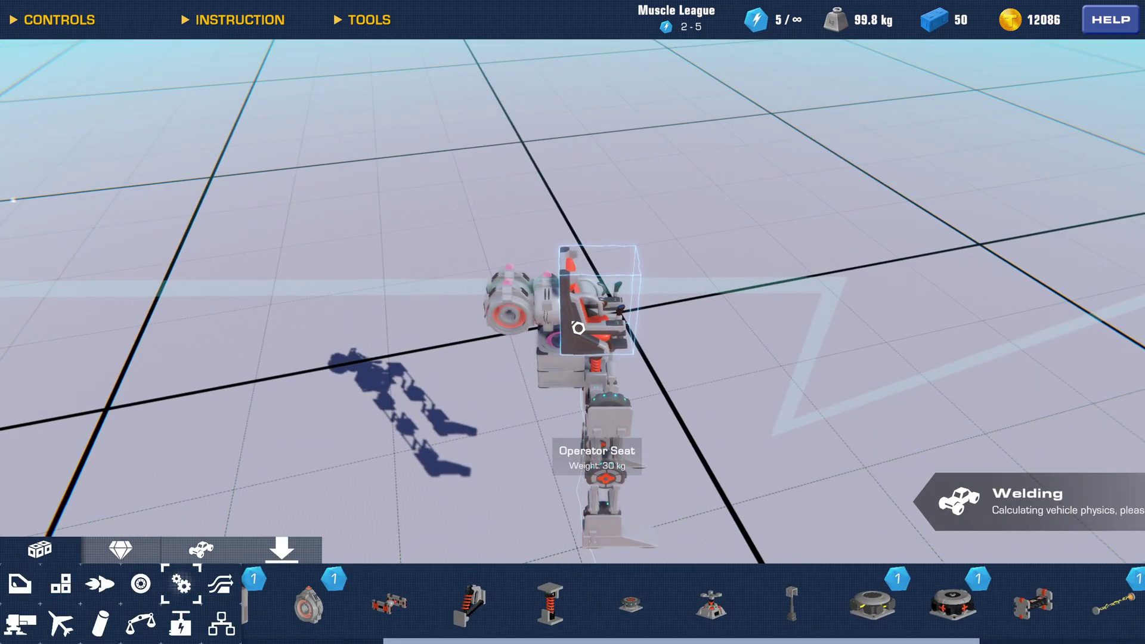
pyautogui.scroll(-3, 556, 321)
pyautogui.moveTo(555, 321); pyautogui.dragTo(490, 303)
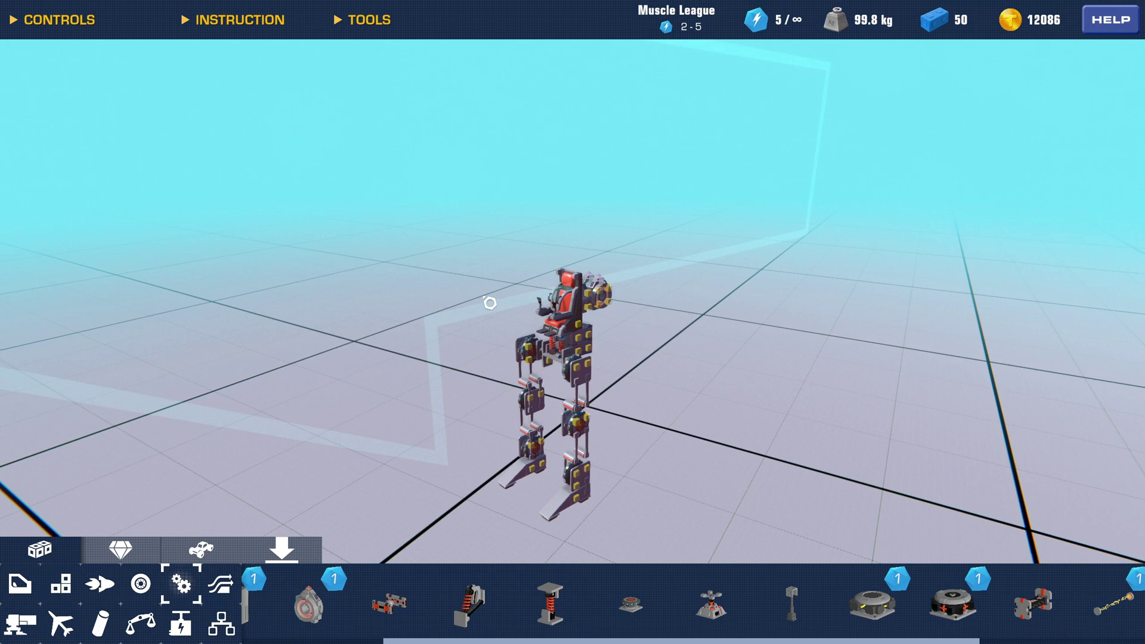
# Save the assembled mech as a blueprint.
pyautogui.click(569, 326)
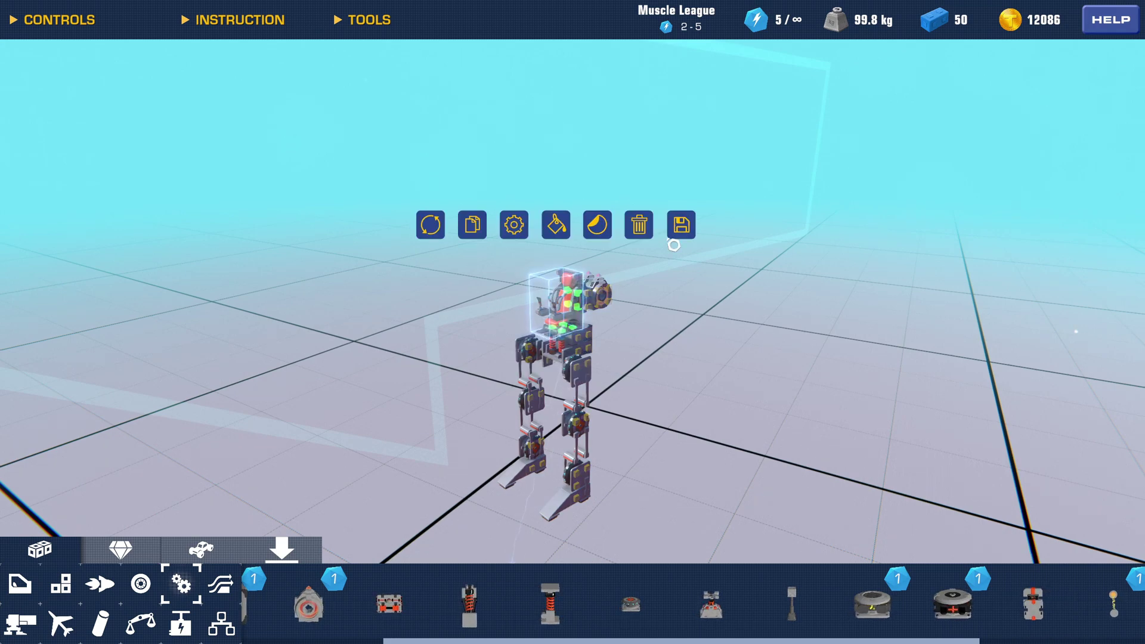
pyautogui.click(681, 225)
pyautogui.click(673, 477)
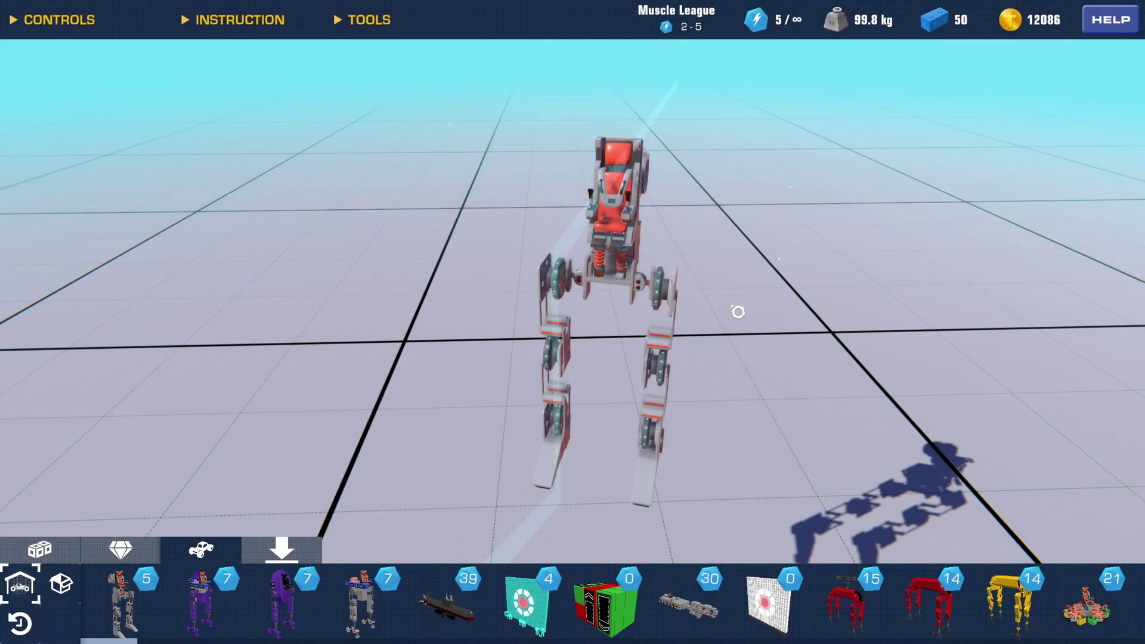
# Bring up the logic blocks and examine the mech's body and legs from behind and from the side.
pyautogui.moveTo(692, 310); pyautogui.dragTo(678, 352)
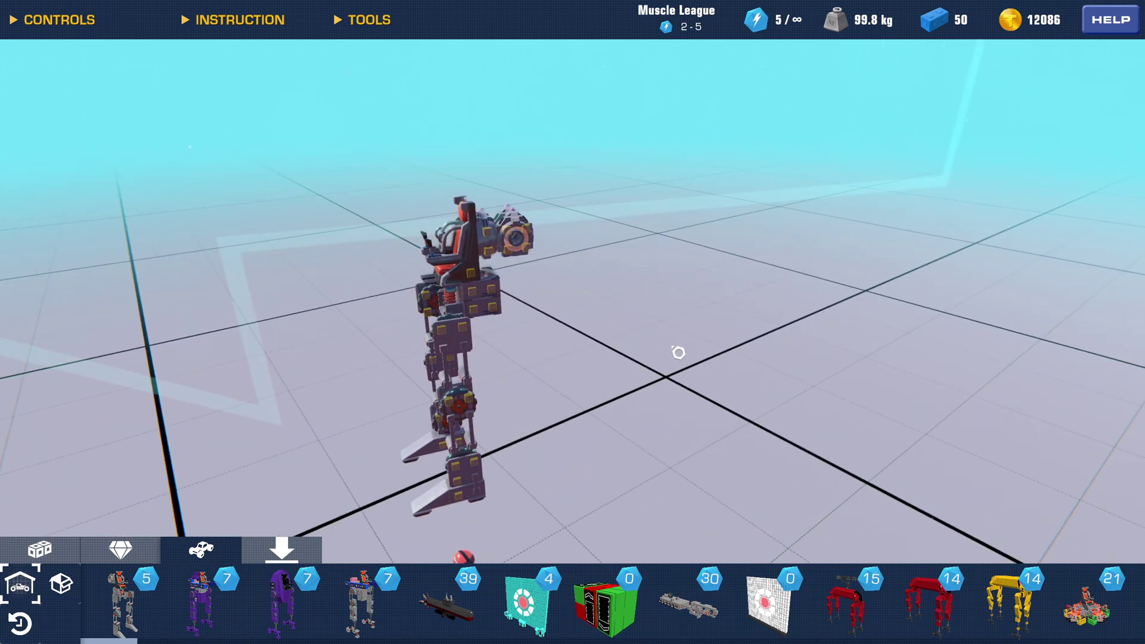
pyautogui.moveTo(678, 353); pyautogui.dragTo(654, 256)
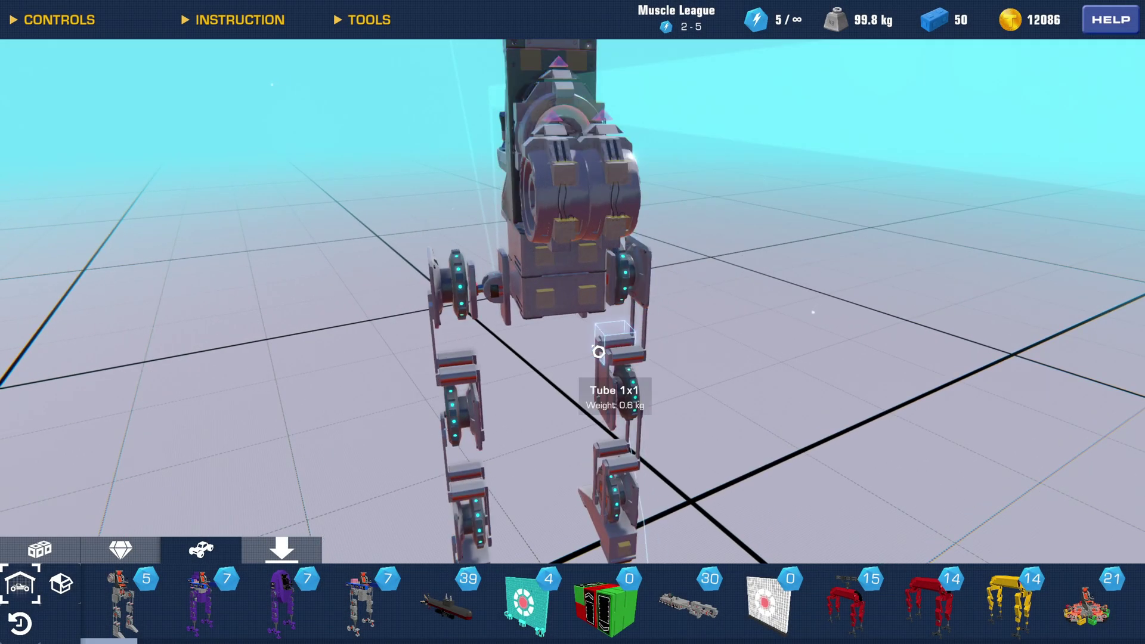
pyautogui.click(35, 559)
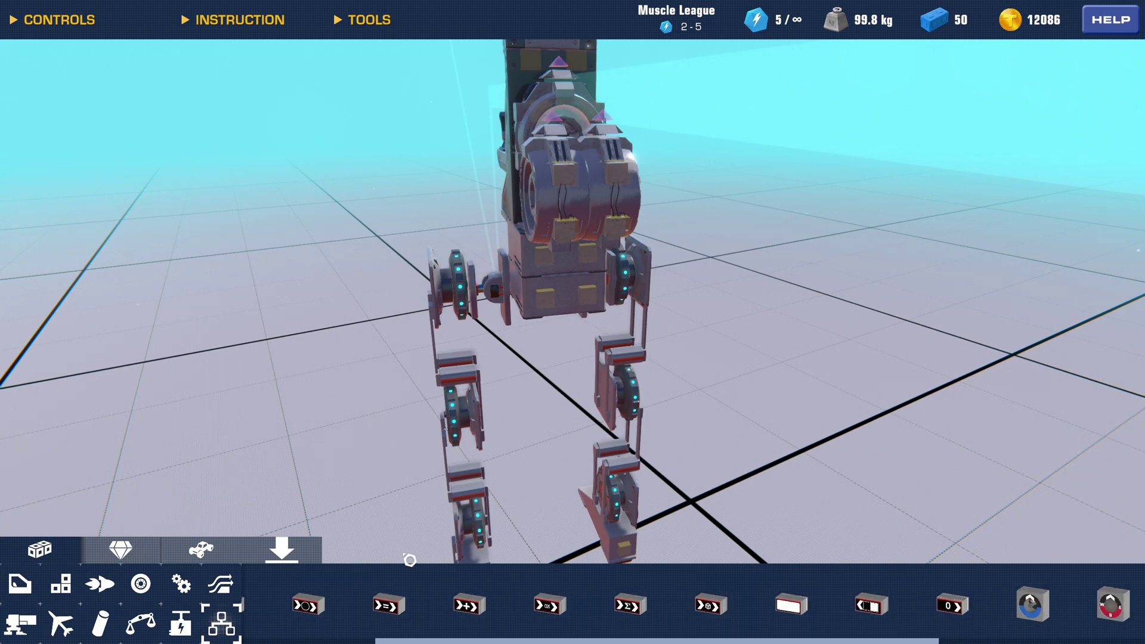
pyautogui.scroll(-3, 463, 507)
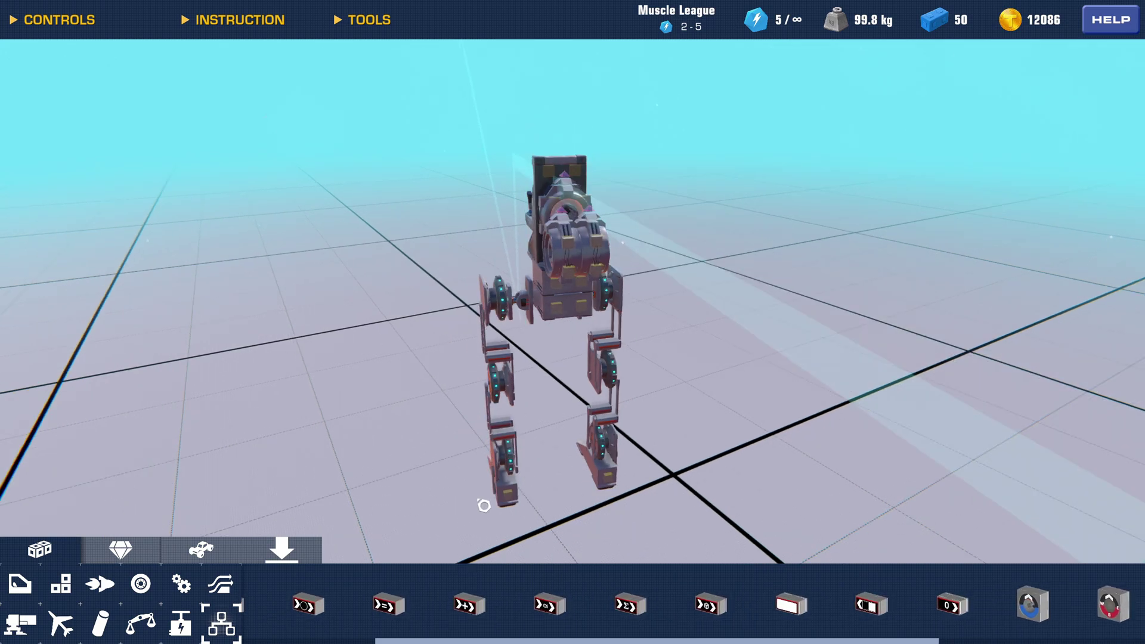
pyautogui.moveTo(588, 425); pyautogui.dragTo(606, 425)
pyautogui.moveTo(741, 420); pyautogui.dragTo(583, 392)
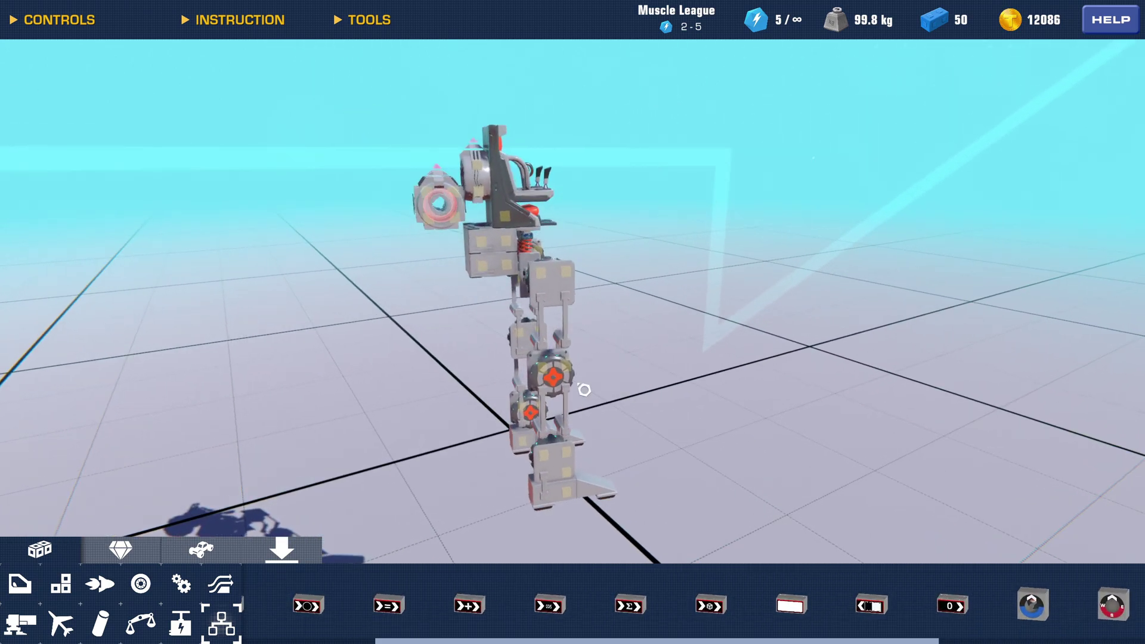
pyautogui.click(575, 388)
pyautogui.click(525, 302)
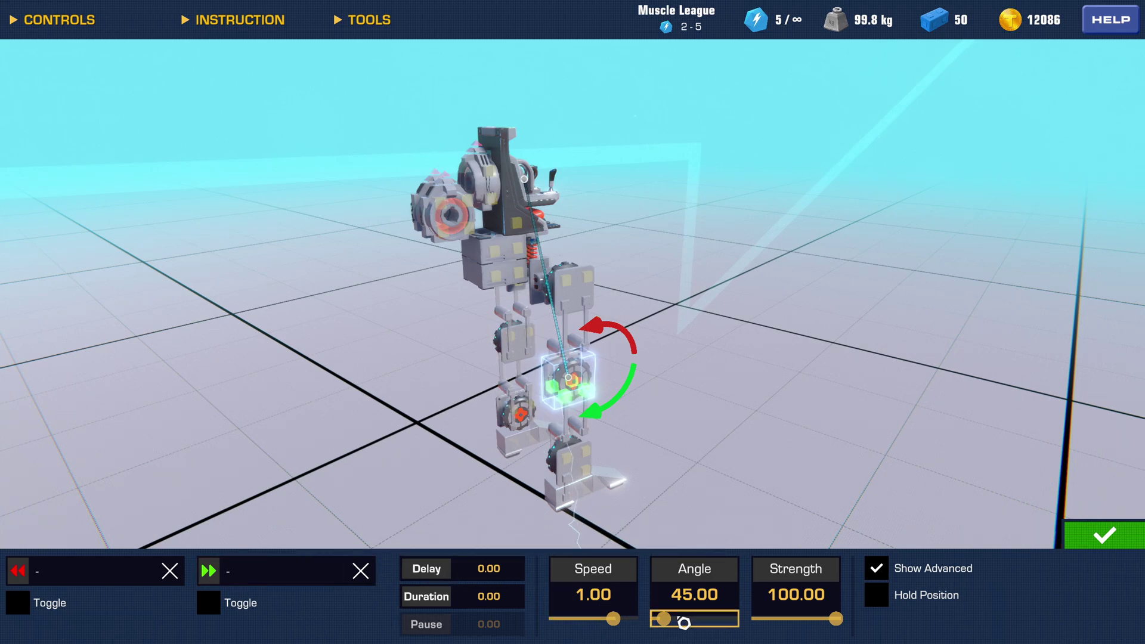
pyautogui.click(697, 610)
pyautogui.click(644, 496)
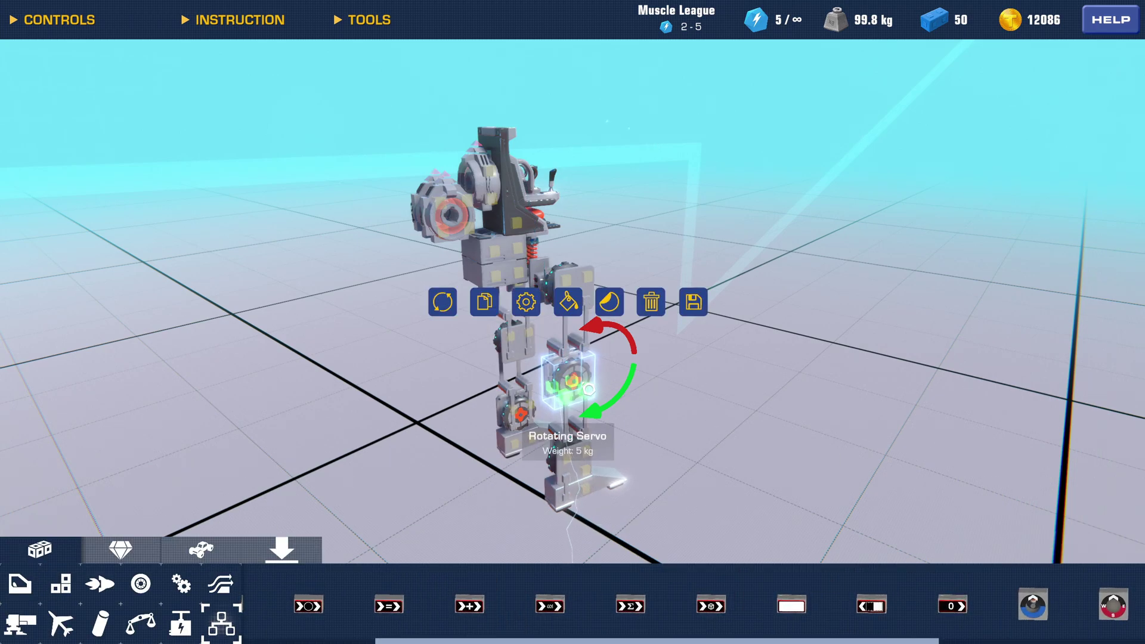
# Set the maximum angle of all the leg servos together to 120 and their strength to 30.
pyautogui.doubleClick(565, 376)
pyautogui.click(525, 302)
pyautogui.click(701, 604)
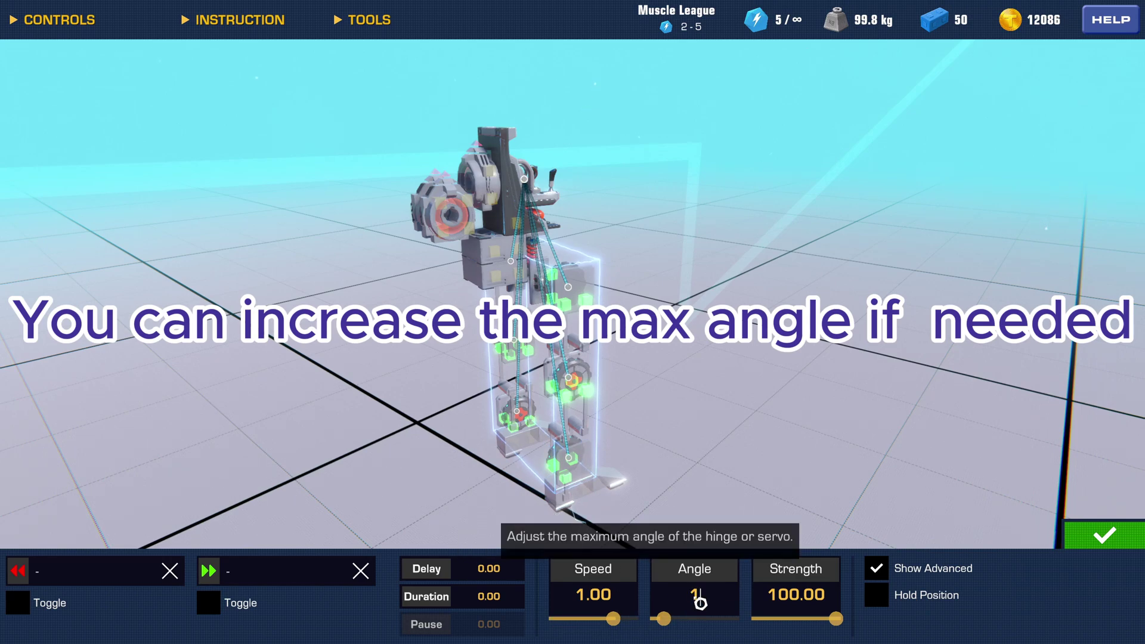
pyautogui.write('120')
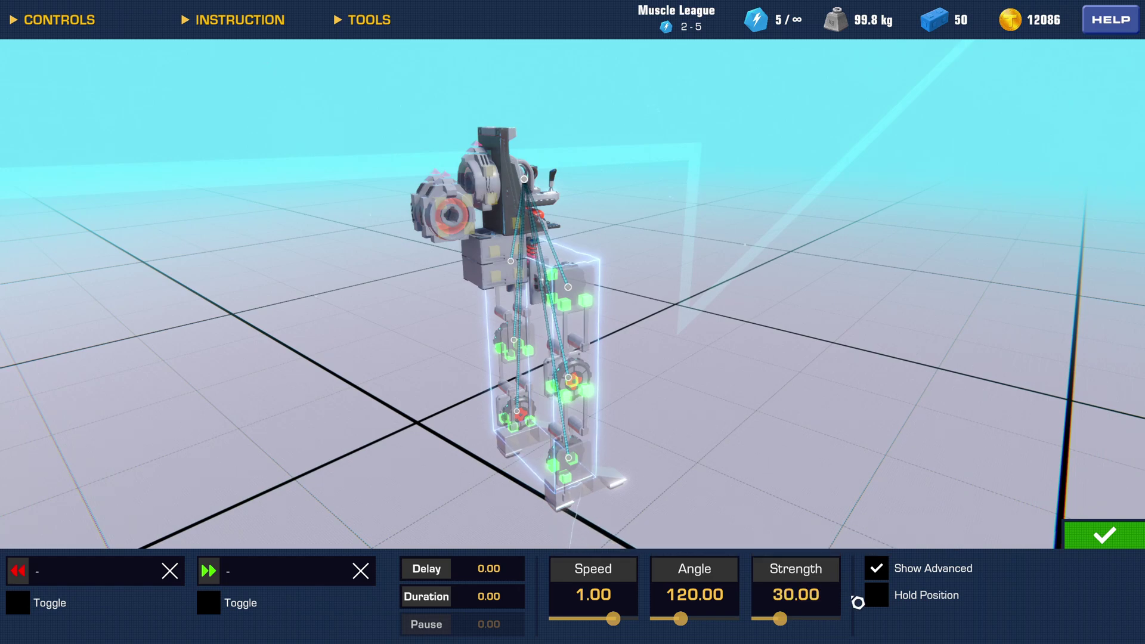
pyautogui.click(954, 401)
# Set the rotation speed of the mech's right hip and ankle servos to -1.
pyautogui.click(596, 424)
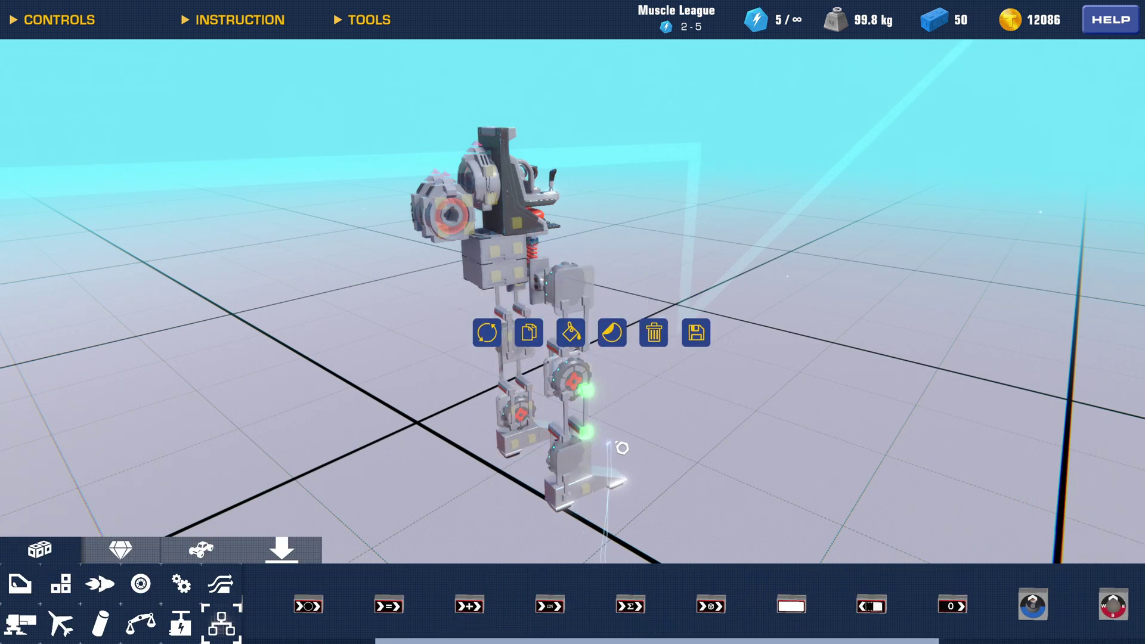
pyautogui.click(582, 462)
pyautogui.keyDown('shift'); pyautogui.click(580, 280); pyautogui.keyUp('shift')
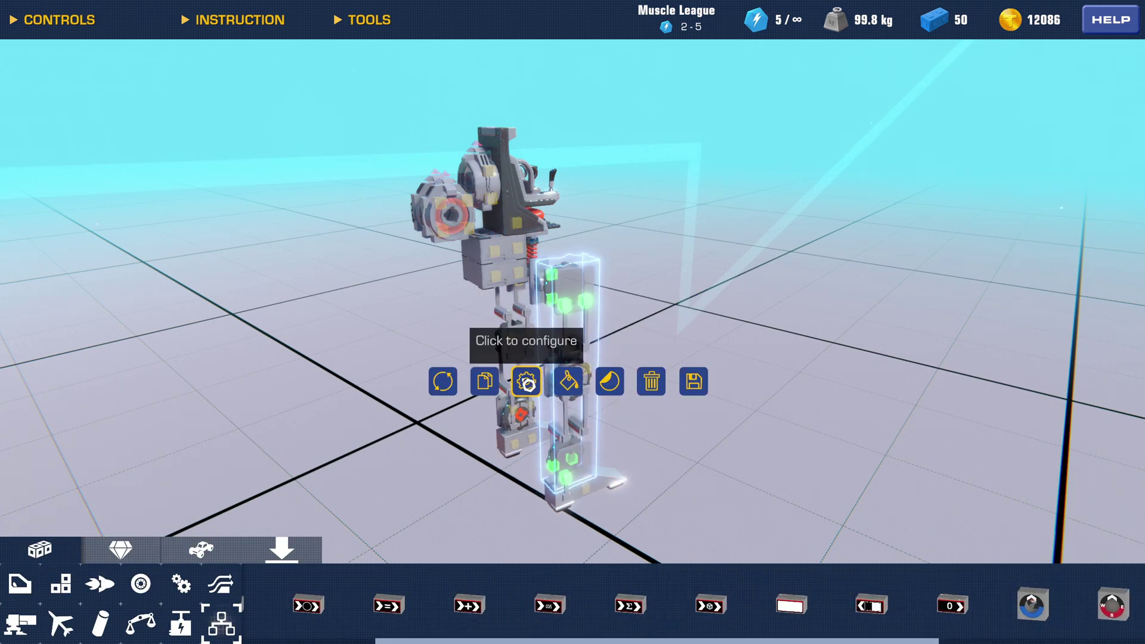
pyautogui.click(527, 382)
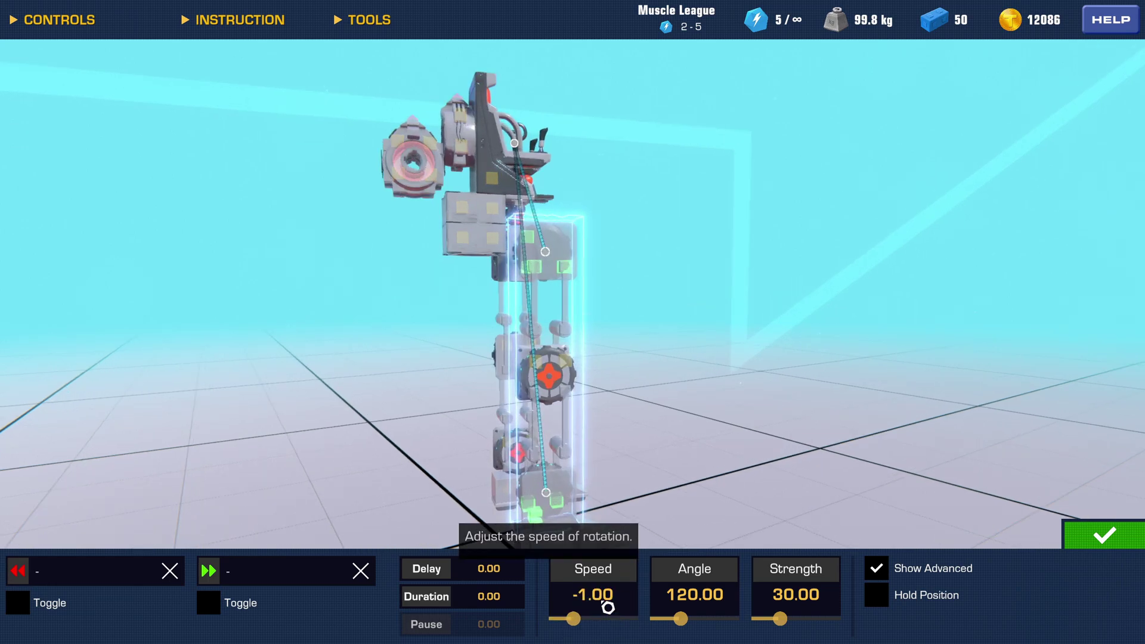
pyautogui.click(1115, 538)
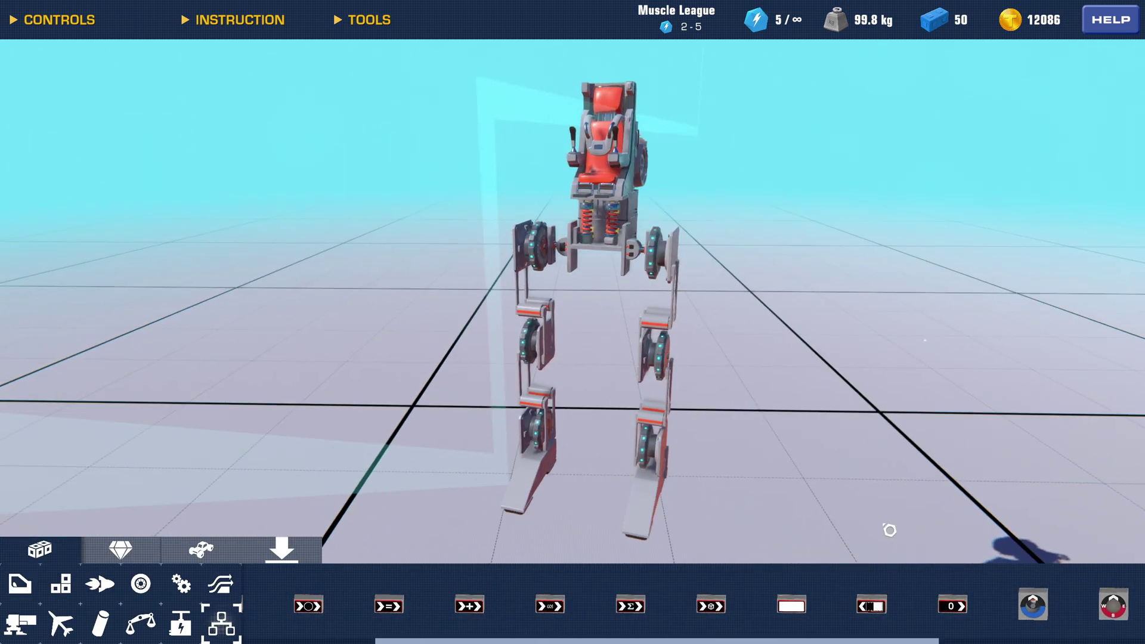
# Reverse the rotation speed of the knee servo on the mech's left leg.
pyautogui.click(653, 472)
pyautogui.click(654, 358)
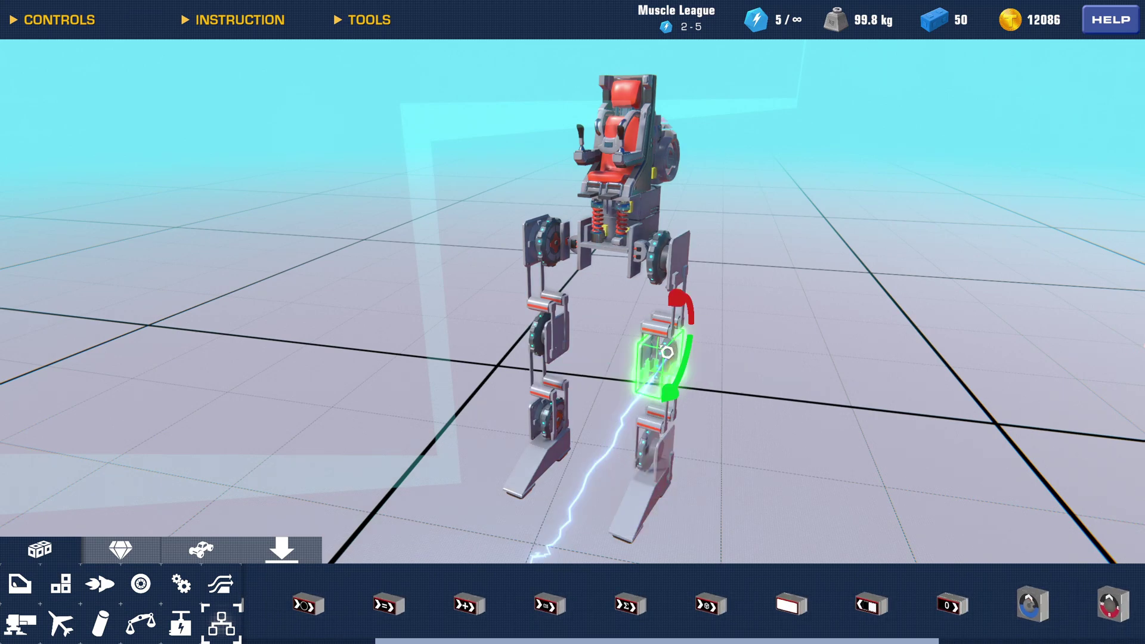
pyautogui.click(616, 281)
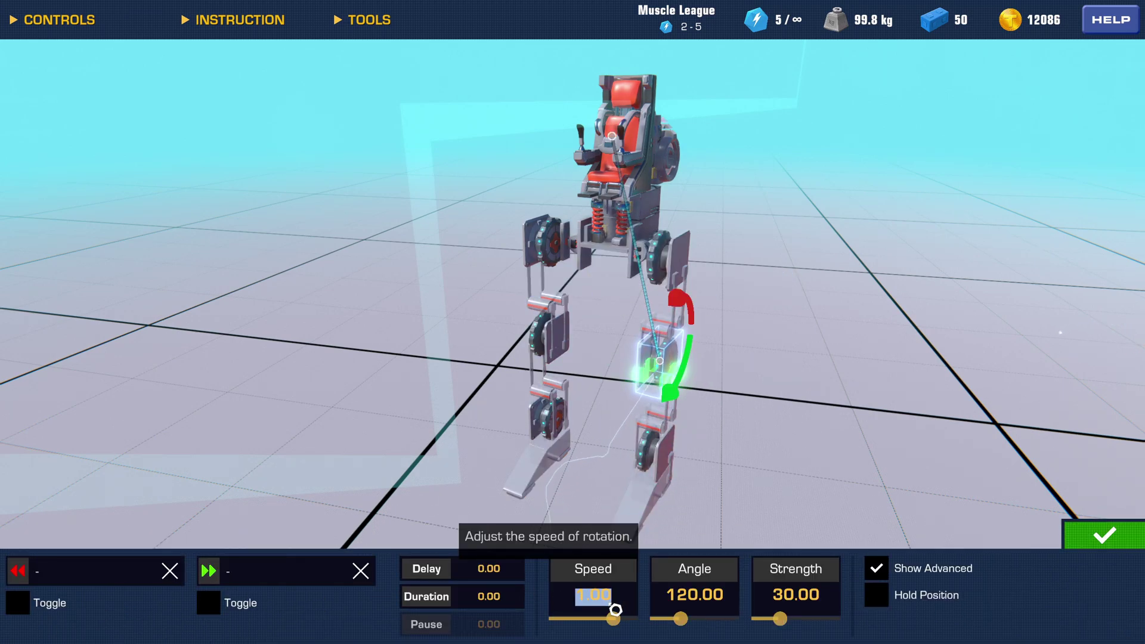
pyautogui.click(623, 451)
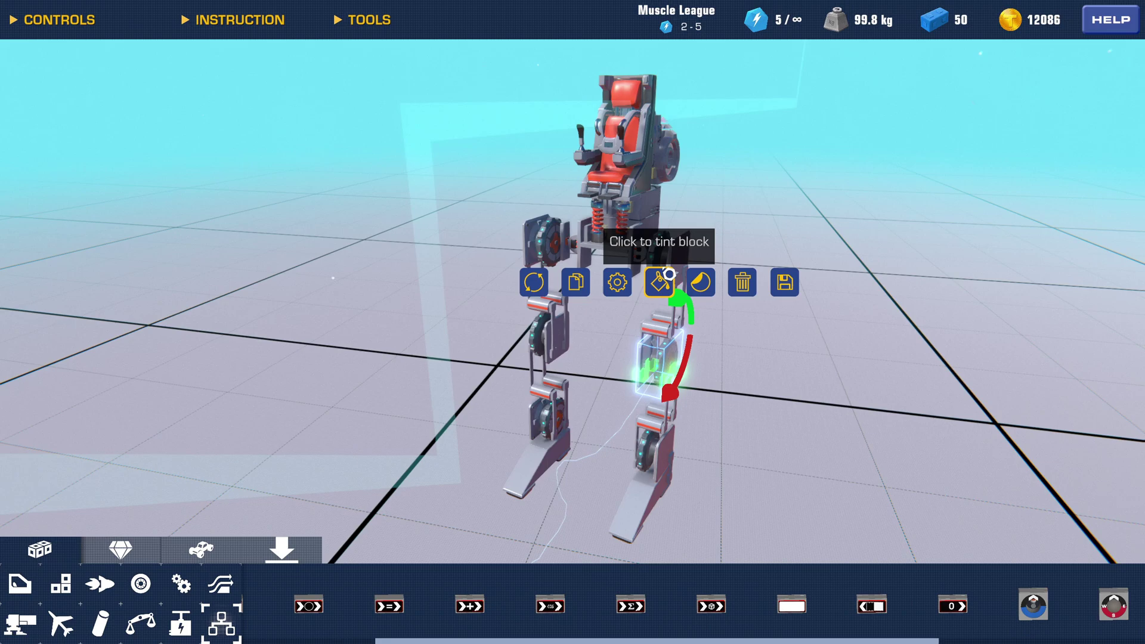
# Test the mech with the adjusted leg servos in drive mode and return to the builder.
pyautogui.click(805, 230)
pyautogui.moveTo(805, 231); pyautogui.dragTo(766, 244)
pyautogui.press('b')
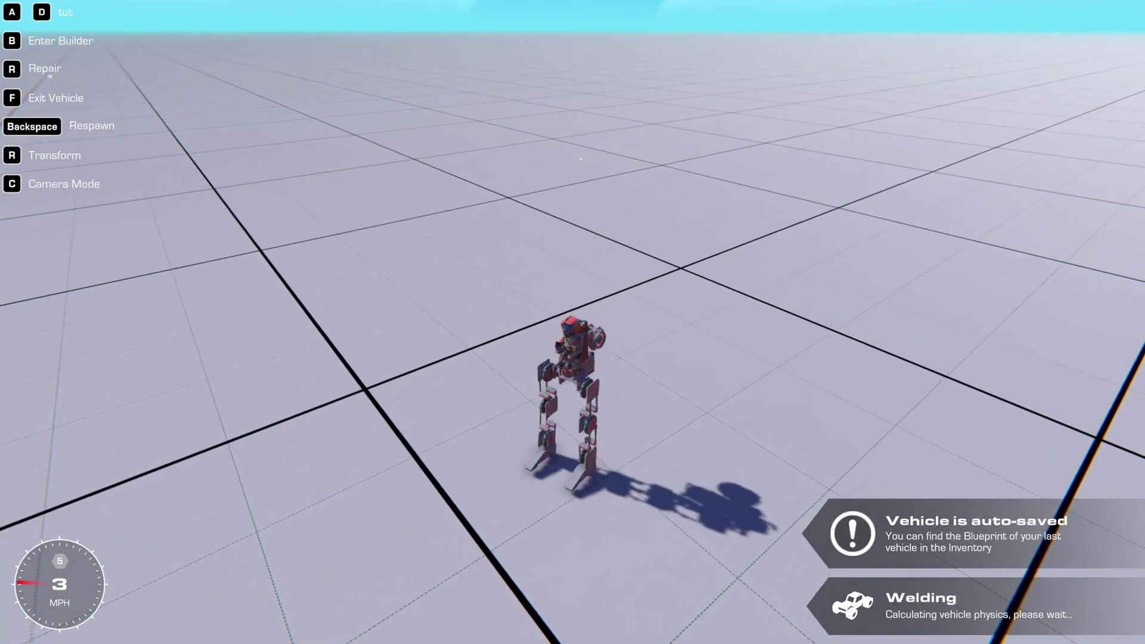
pyautogui.press('b')
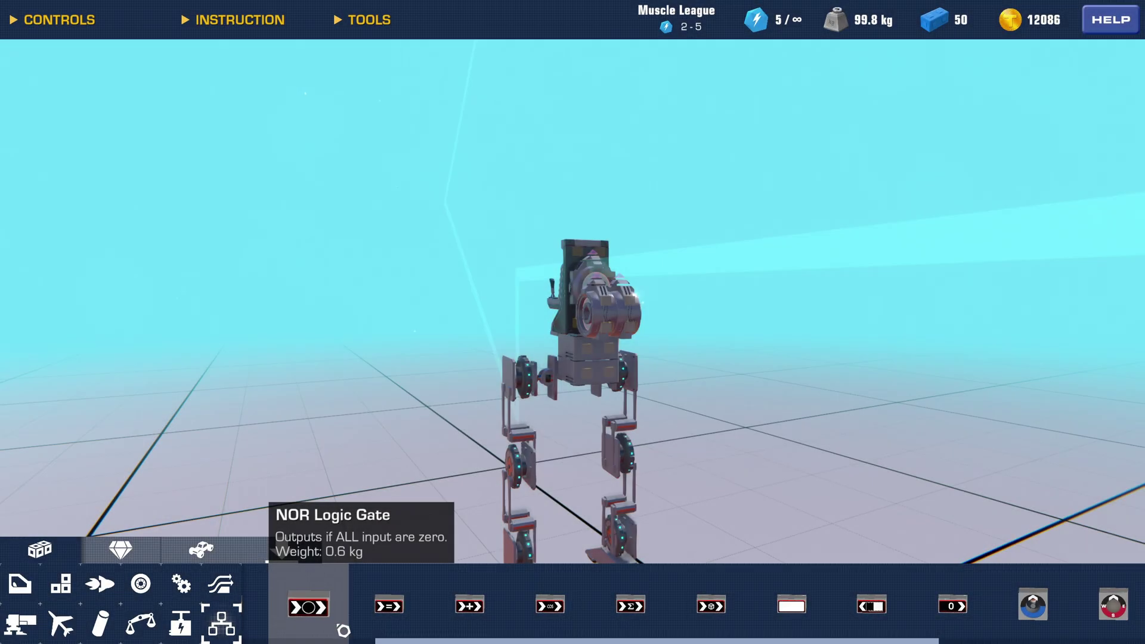
# Add a distance sensor from the logic blocks and place it behind the mech's body.
pyautogui.scroll(-2, 727, 631)
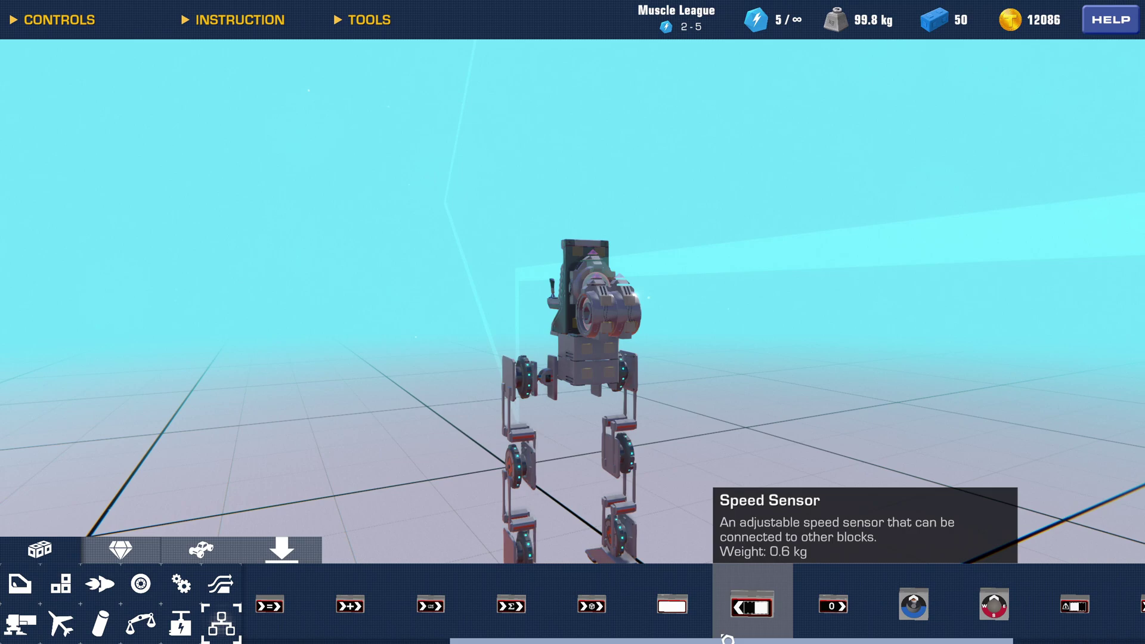
pyautogui.scroll(3, 716, 631)
pyautogui.moveTo(874, 610); pyautogui.dragTo(787, 477)
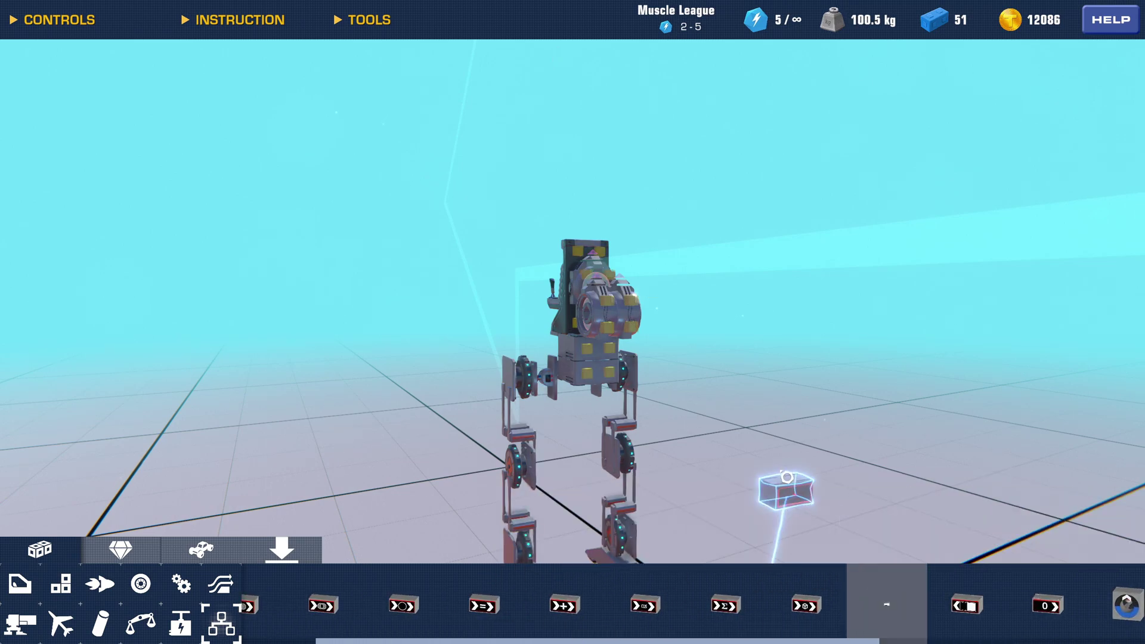
pyautogui.moveTo(604, 371); pyautogui.dragTo(602, 372)
pyautogui.moveTo(601, 372); pyautogui.dragTo(547, 471)
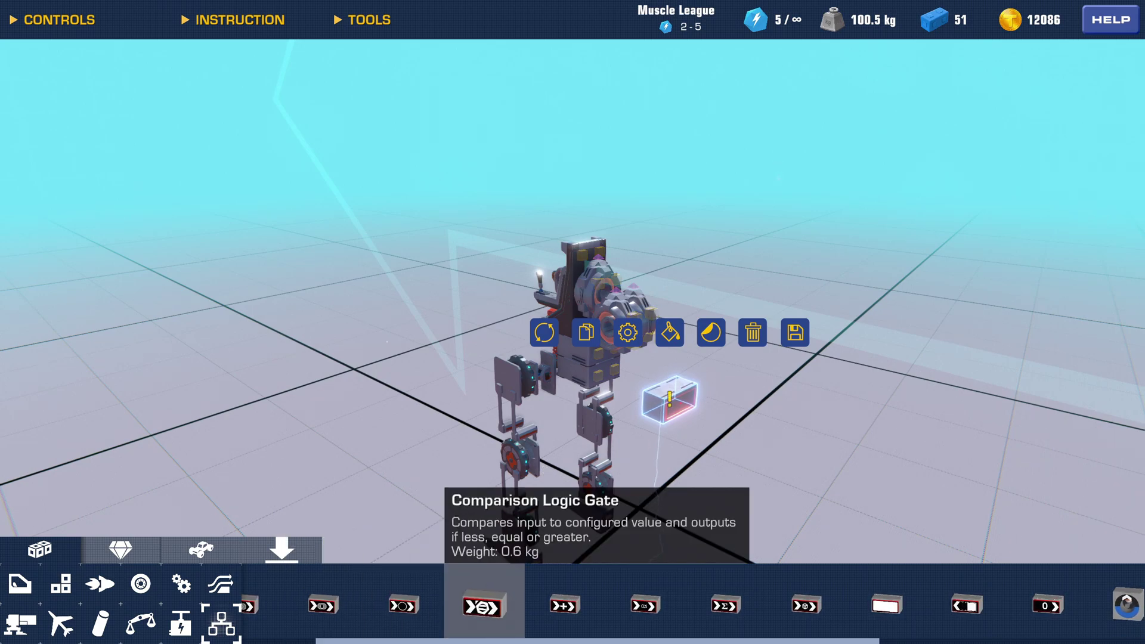
# Attach a rotated XOR logic gate to the back of the body and duplicate it into a row of three ending in the distance sensor.
pyautogui.moveTo(349, 613); pyautogui.dragTo(596, 387)
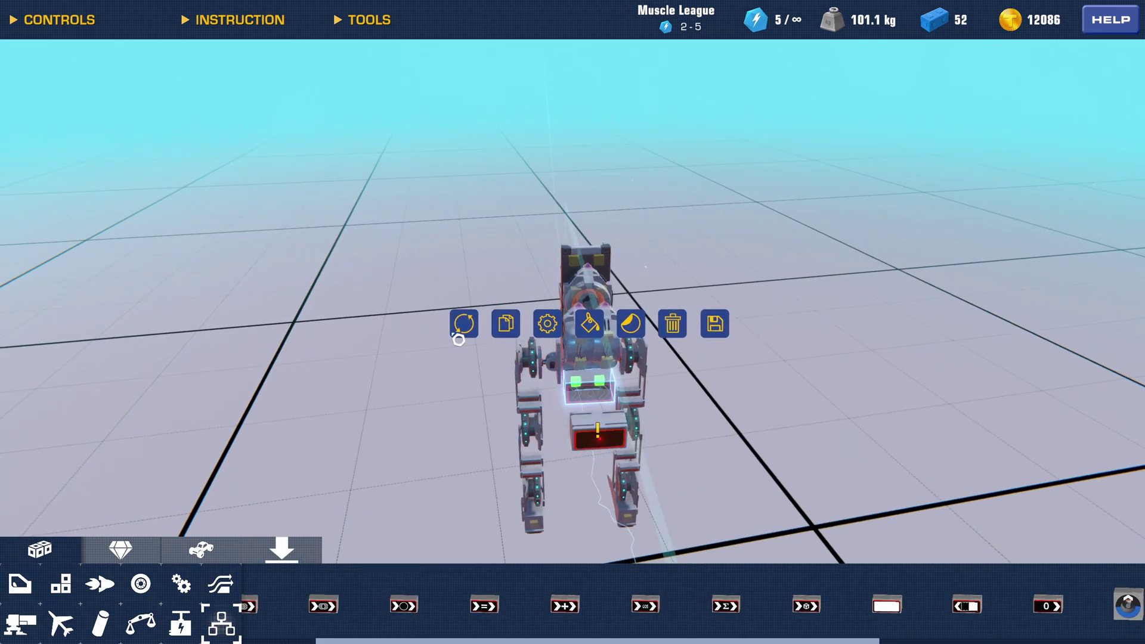
pyautogui.click(463, 326)
pyautogui.click(1064, 553)
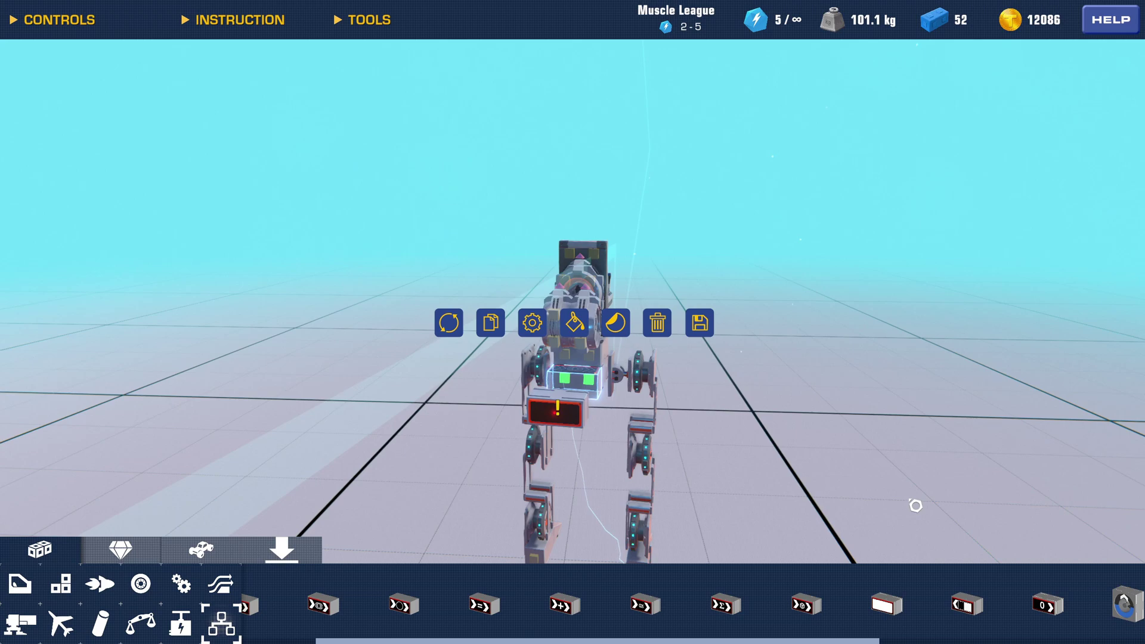
pyautogui.click(498, 342)
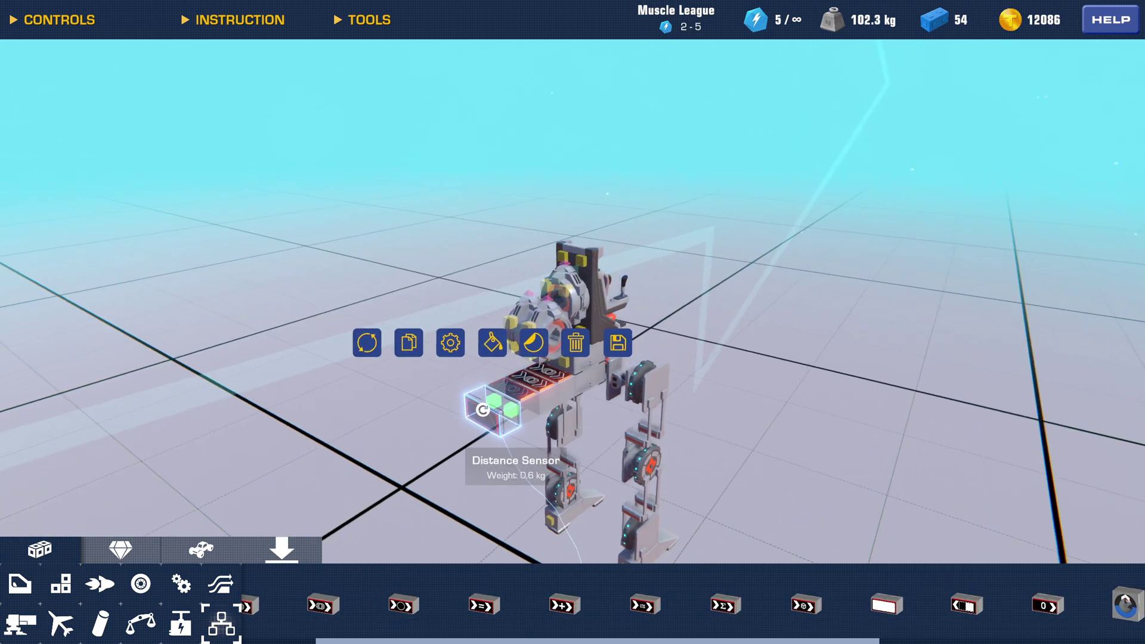
# Connect the distance sensor's output to the three XOR gates and to one hip joint on each side.
pyautogui.click(442, 327)
pyautogui.click(522, 388)
pyautogui.click(544, 381)
pyautogui.moveTo(544, 381); pyautogui.dragTo(572, 386)
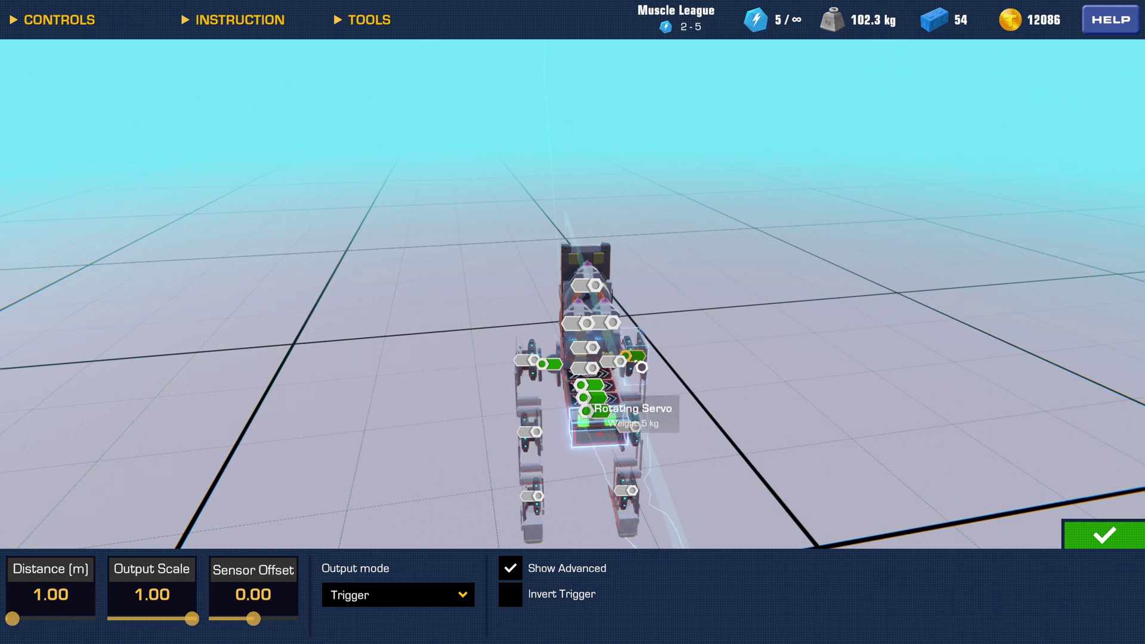
pyautogui.moveTo(636, 361); pyautogui.dragTo(477, 489)
pyautogui.scroll(3, 525, 440)
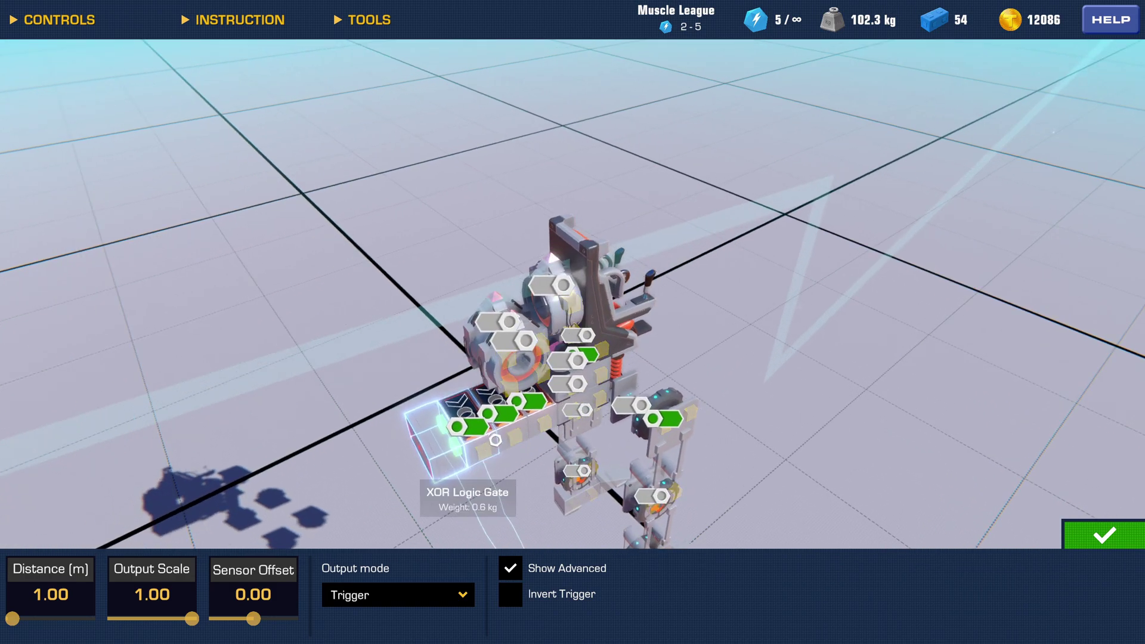
pyautogui.moveTo(518, 419); pyautogui.dragTo(631, 403)
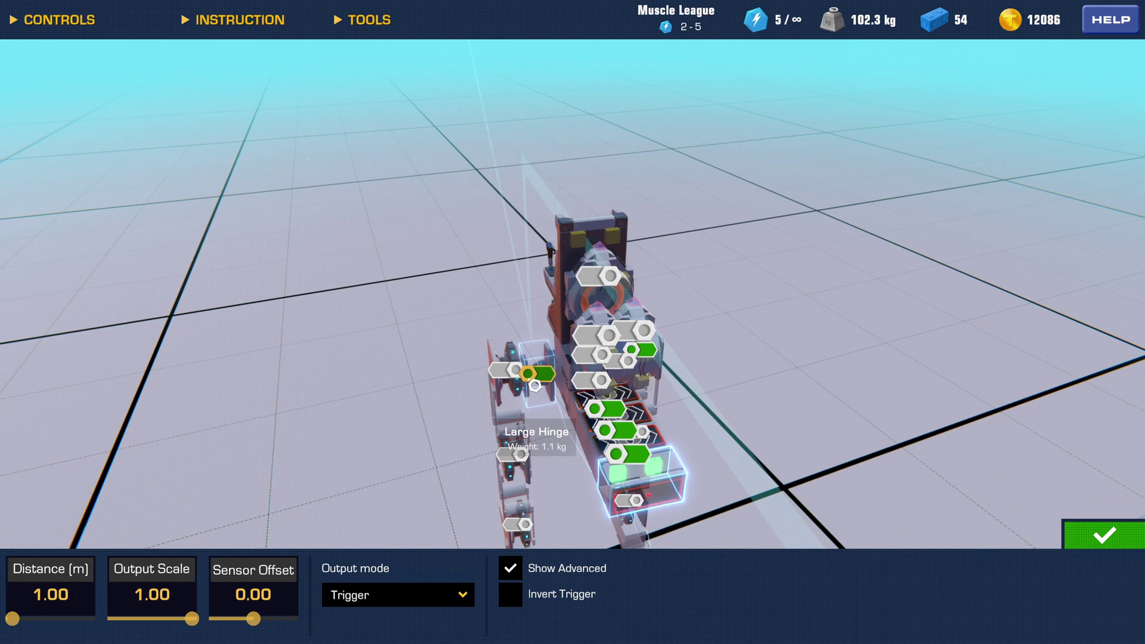
pyautogui.moveTo(555, 380); pyautogui.dragTo(525, 377)
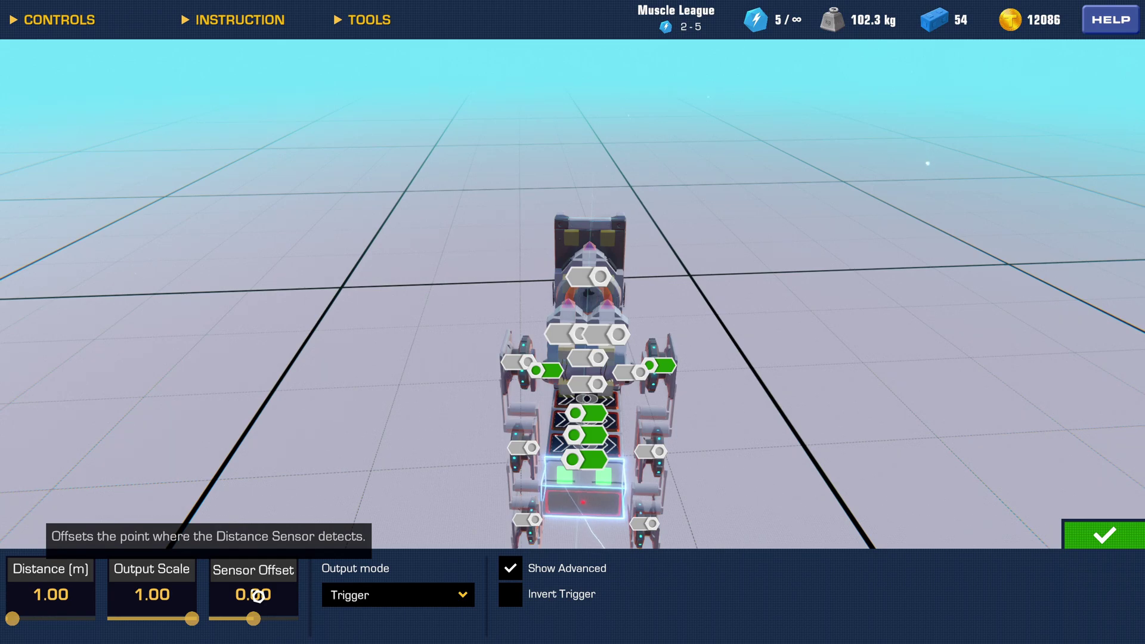
# Set the distance sensor's output scale to 0.66 and its distance to 0.
pyautogui.click(163, 595)
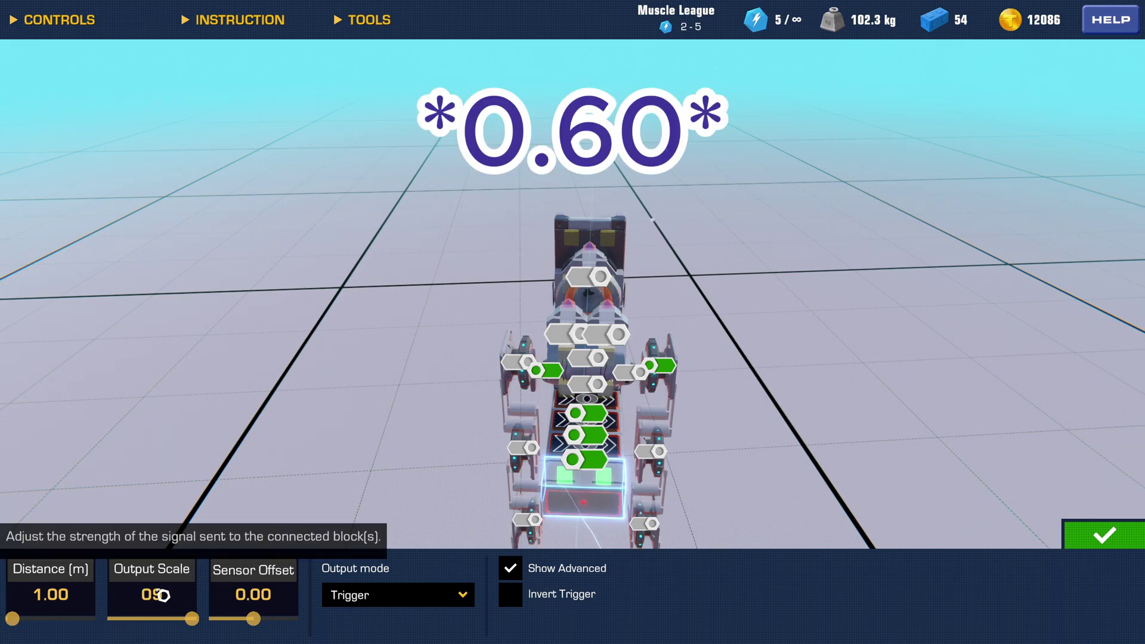
pyautogui.press('BackSpace')
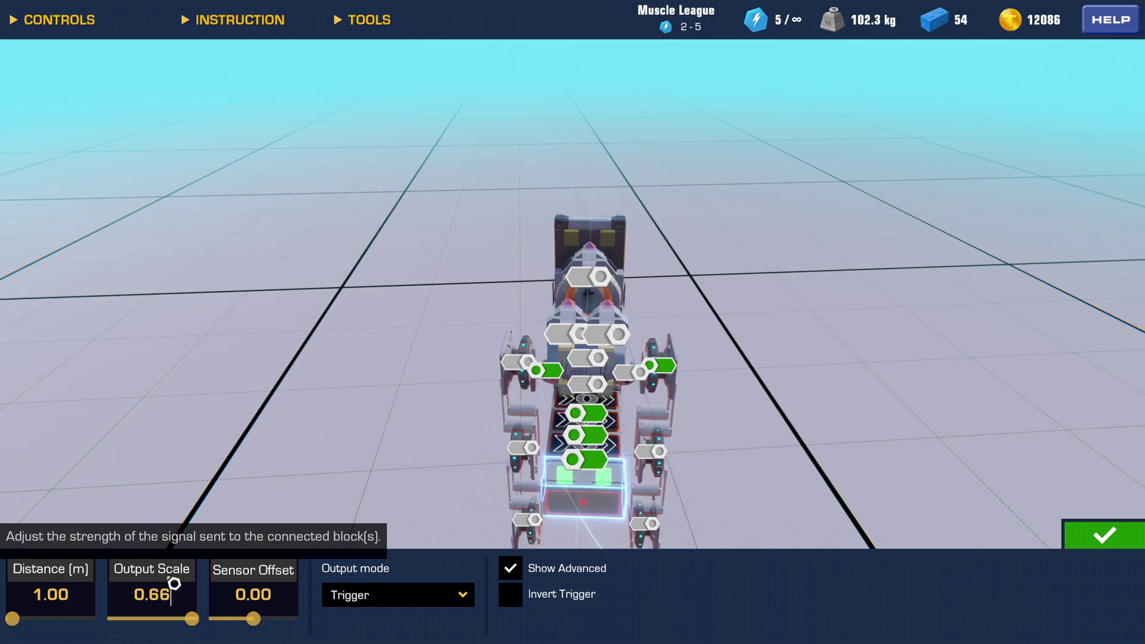
pyautogui.press('Return')
pyautogui.write('0')
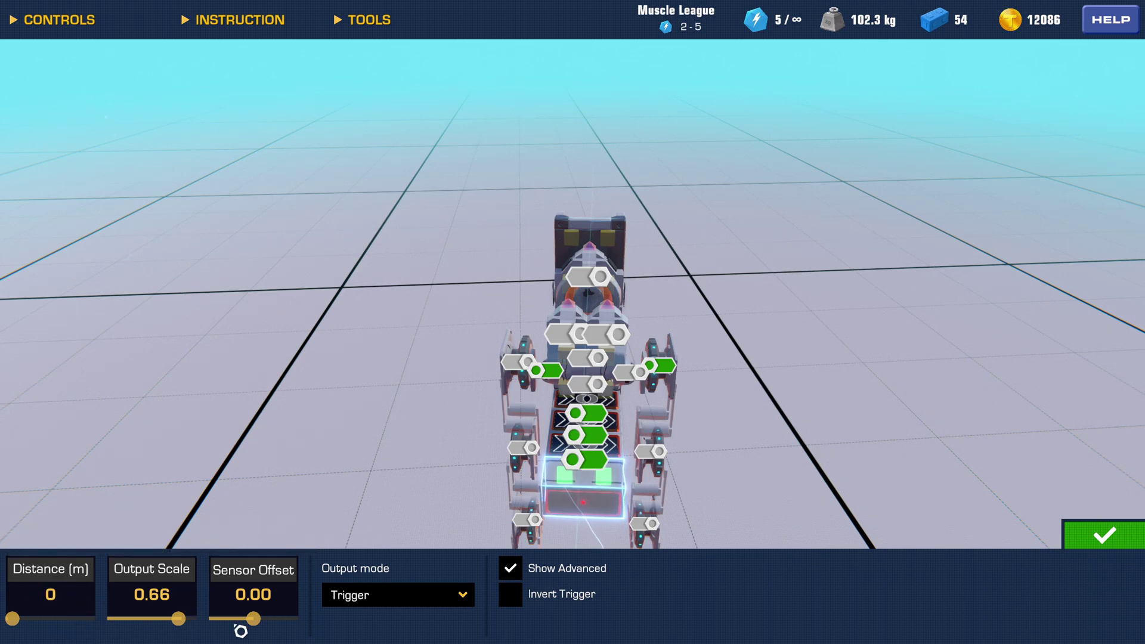
pyautogui.click(1131, 542)
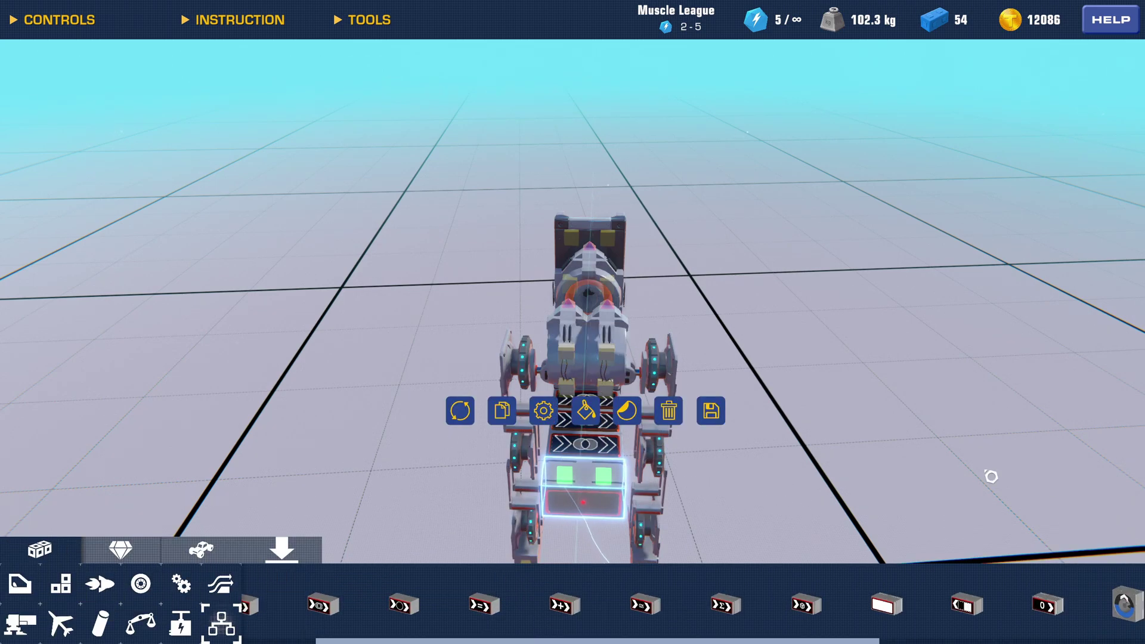
# Test the sensor-driven leg movement in drive mode and return to the builder.
pyautogui.click(992, 475)
pyautogui.press('b')
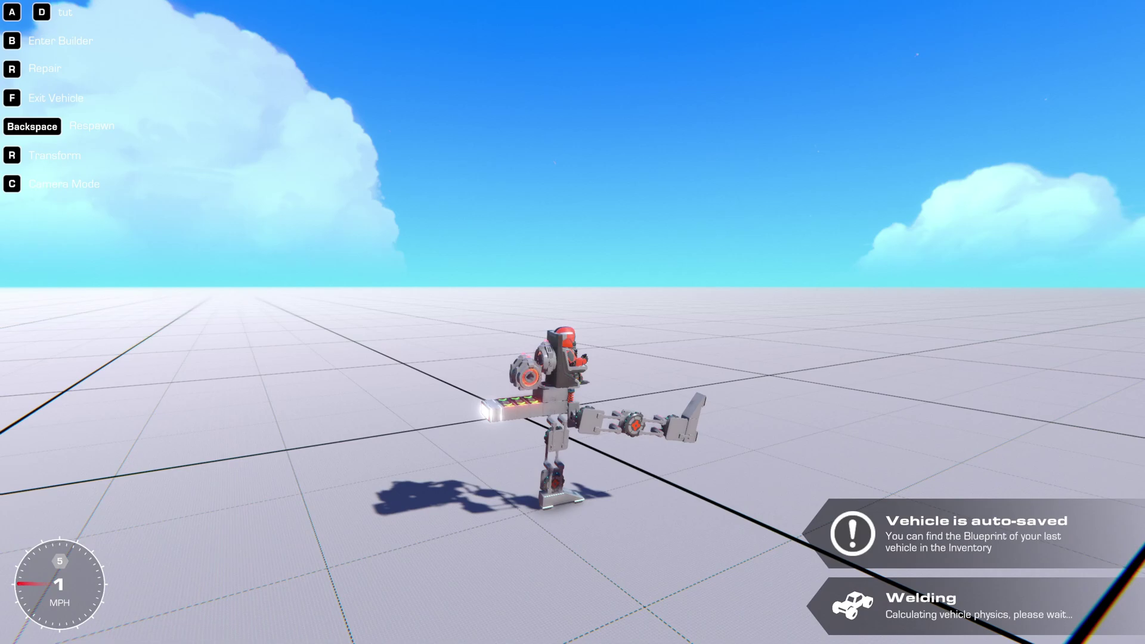
pyautogui.press('b')
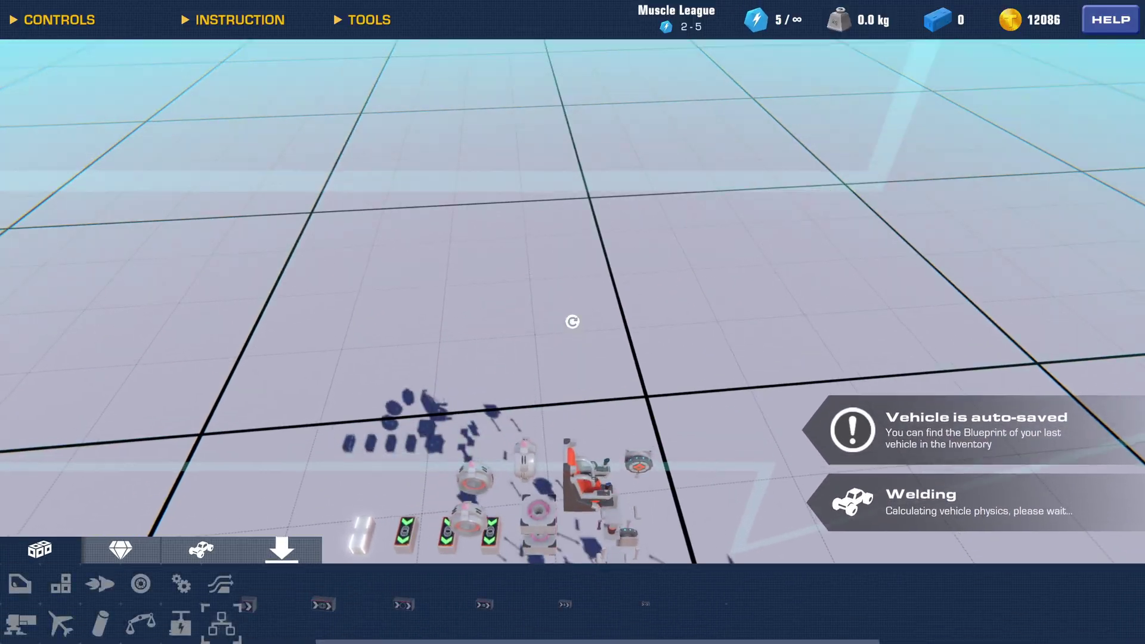
# Enable Invert Trigger on the distance sensor and try the mech's standing and forward control in drive mode.
pyautogui.click(485, 417)
pyautogui.click(448, 344)
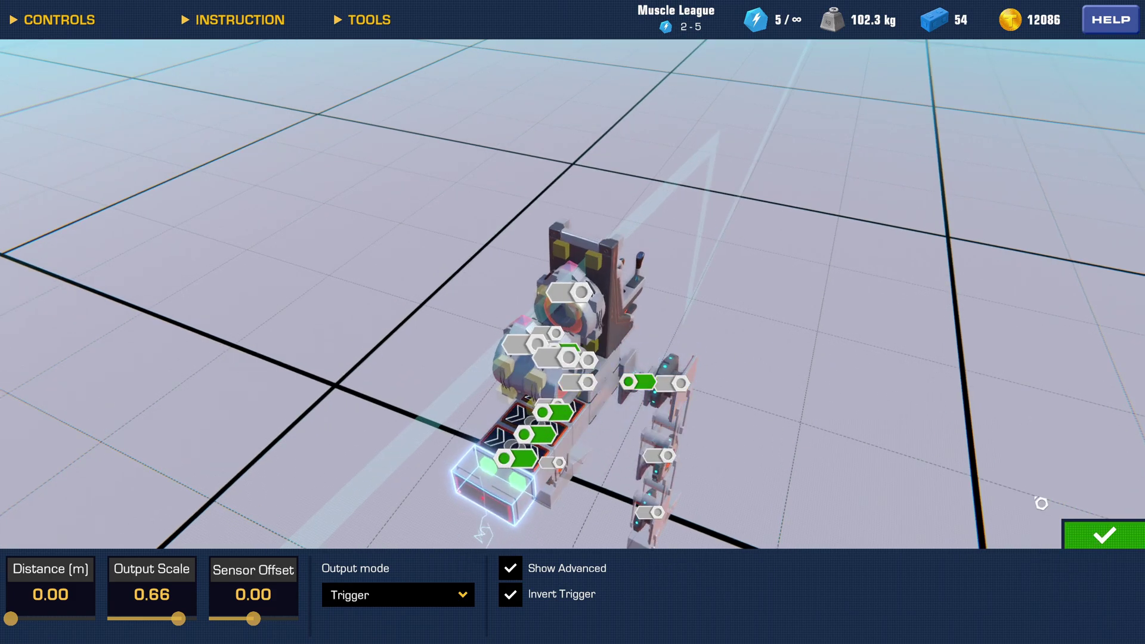
pyautogui.press('b')
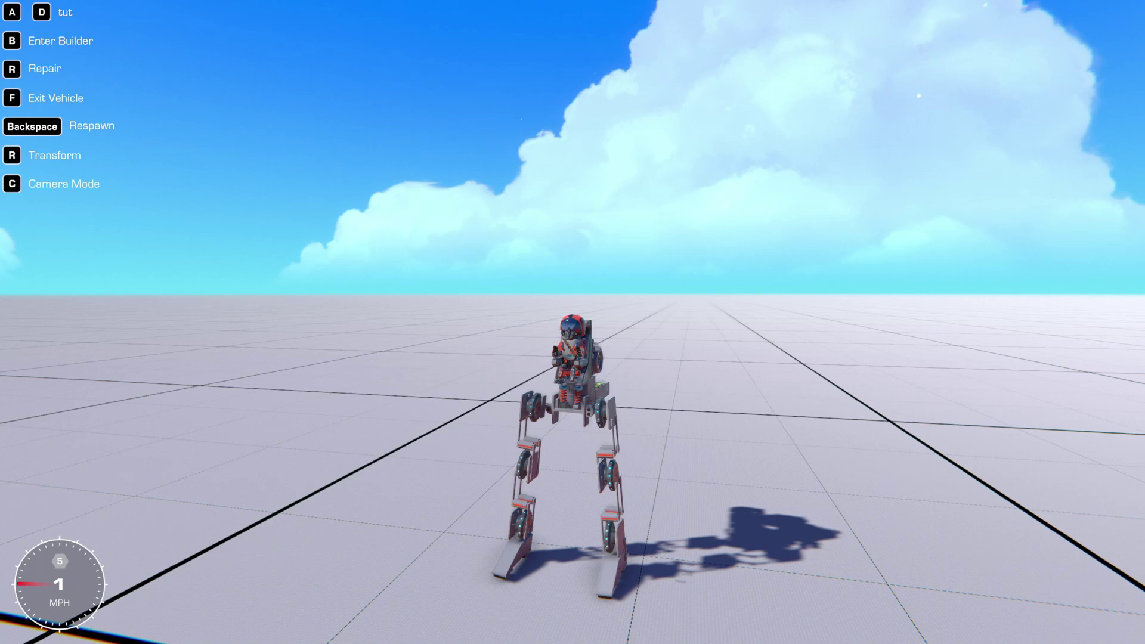
pyautogui.press('w')
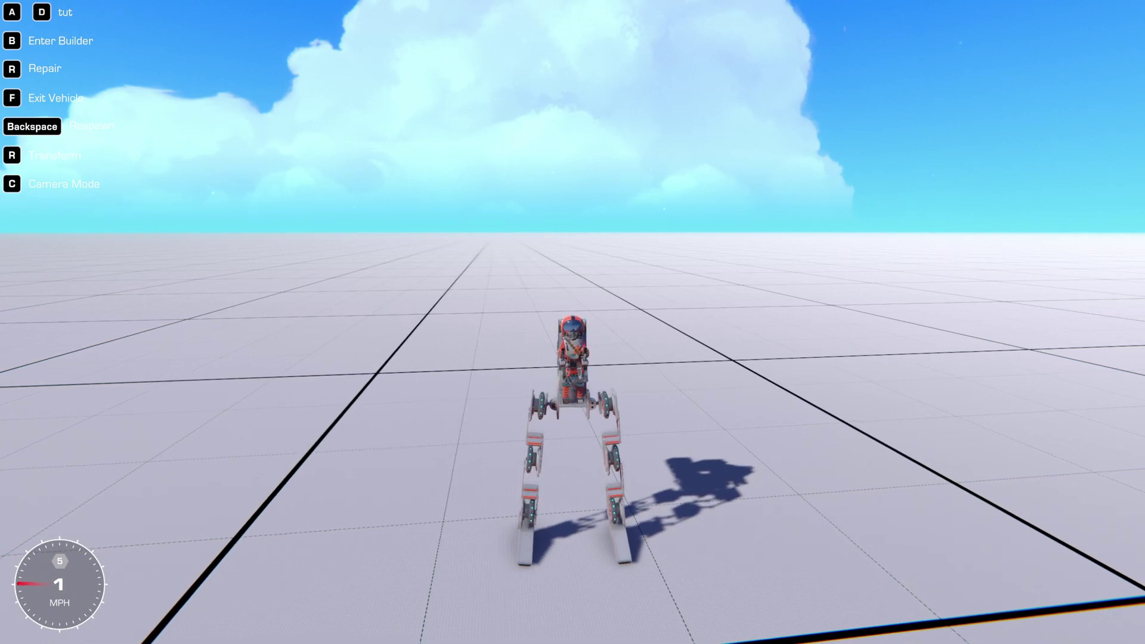
pyautogui.press('b')
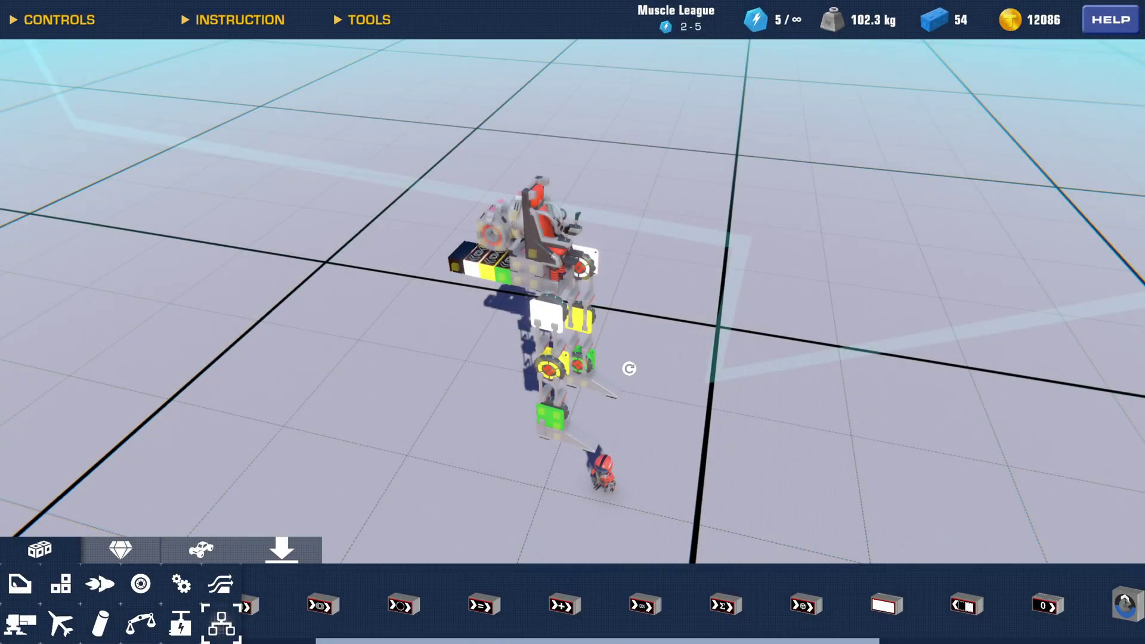
# Connect the output of the white XOR gate beside the distance sensor to the white hip servos on both legs.
pyautogui.scroll(3, 650, 364)
pyautogui.moveTo(629, 369); pyautogui.dragTo(616, 401)
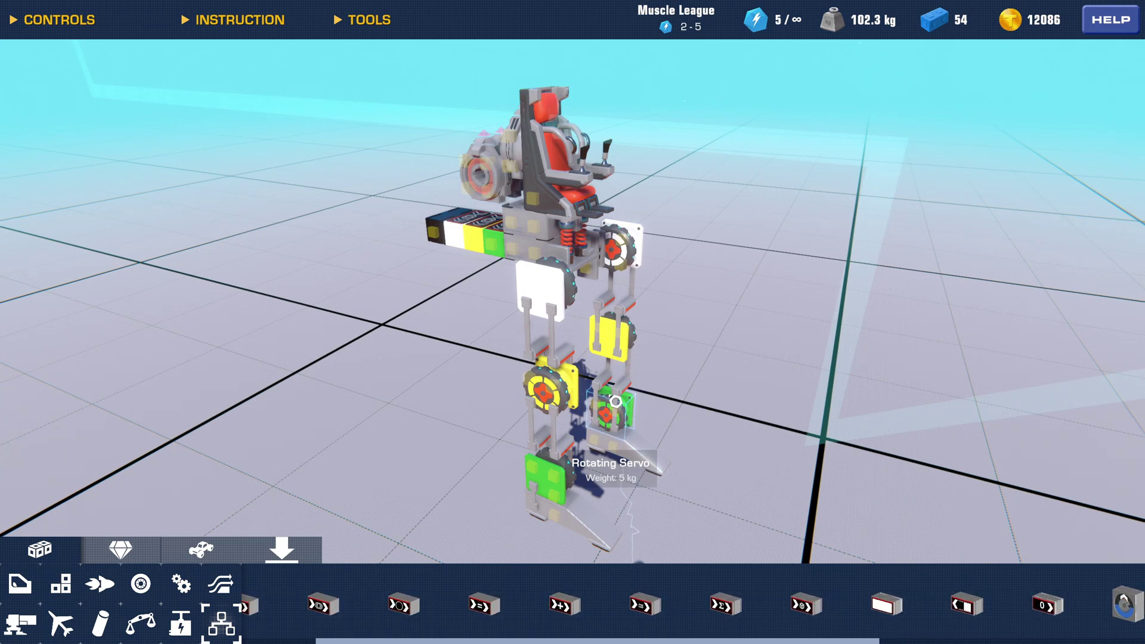
pyautogui.click(488, 219)
pyautogui.moveTo(489, 221); pyautogui.dragTo(527, 221)
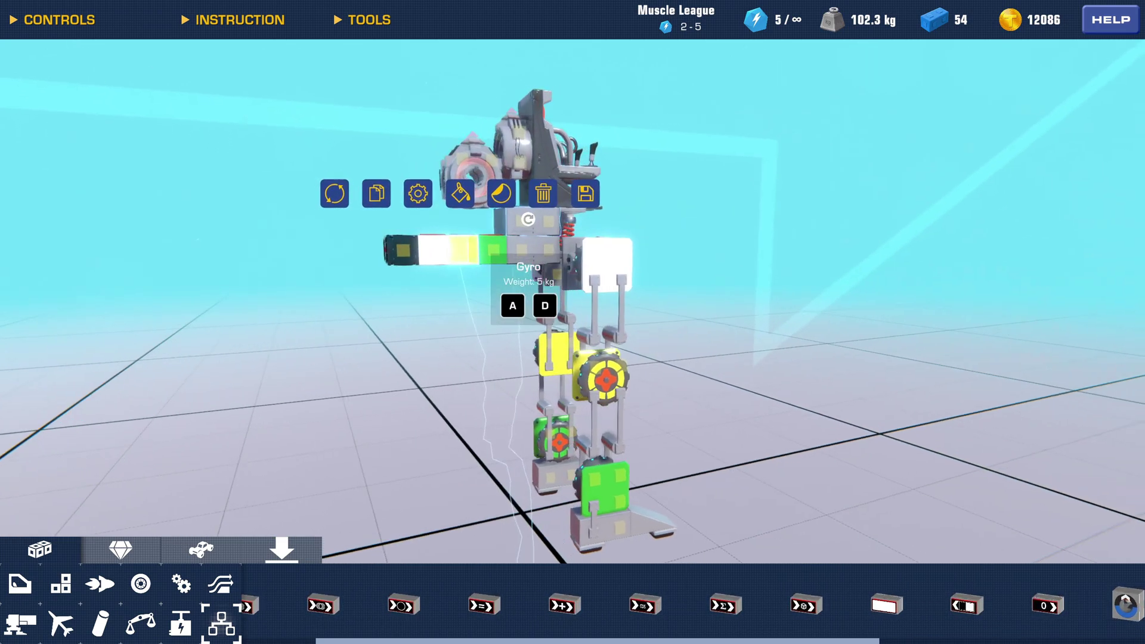
pyautogui.moveTo(759, 245); pyautogui.dragTo(603, 299)
pyautogui.click(471, 320)
pyautogui.click(429, 252)
pyautogui.moveTo(428, 250); pyautogui.dragTo(483, 261)
pyautogui.click(654, 302)
pyautogui.moveTo(599, 392); pyautogui.dragTo(770, 297)
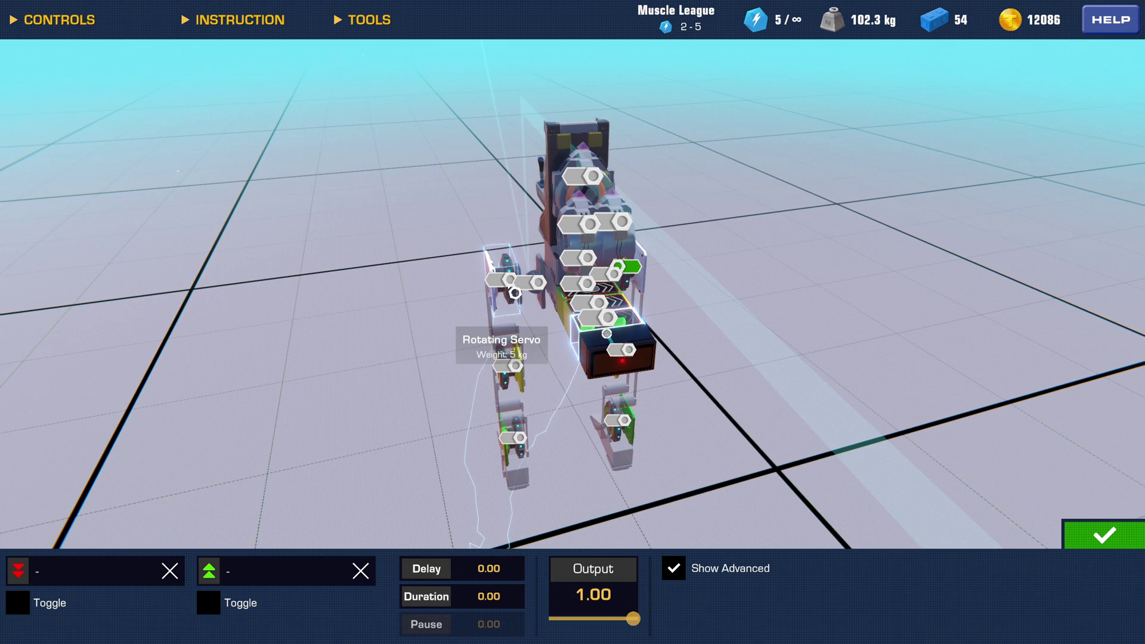
pyautogui.click(515, 285)
pyautogui.moveTo(613, 307); pyautogui.dragTo(431, 284)
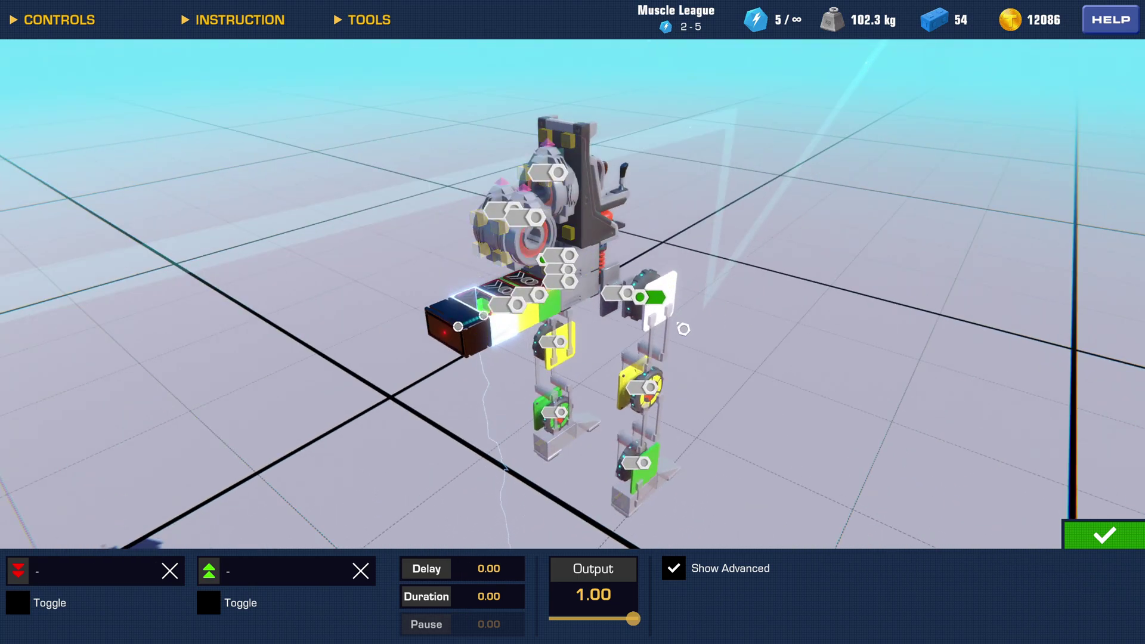
pyautogui.moveTo(683, 330); pyautogui.dragTo(716, 337)
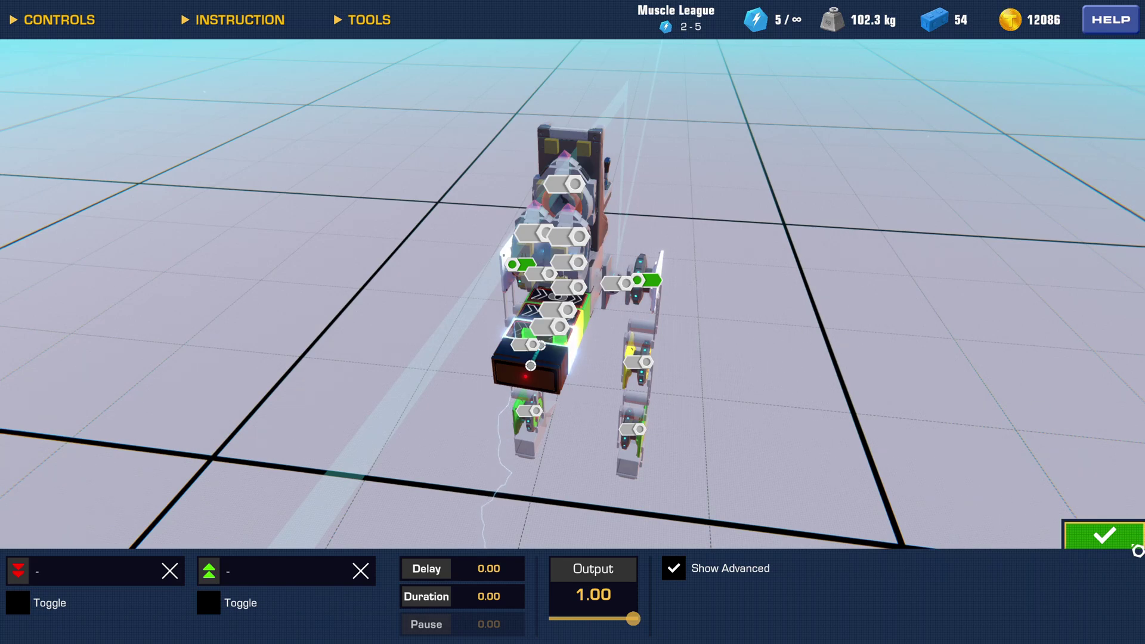
pyautogui.click(1114, 539)
# Test the newly wired hip servos in drive mode and return to the builder.
pyautogui.moveTo(1012, 478); pyautogui.dragTo(908, 478)
pyautogui.press('b')
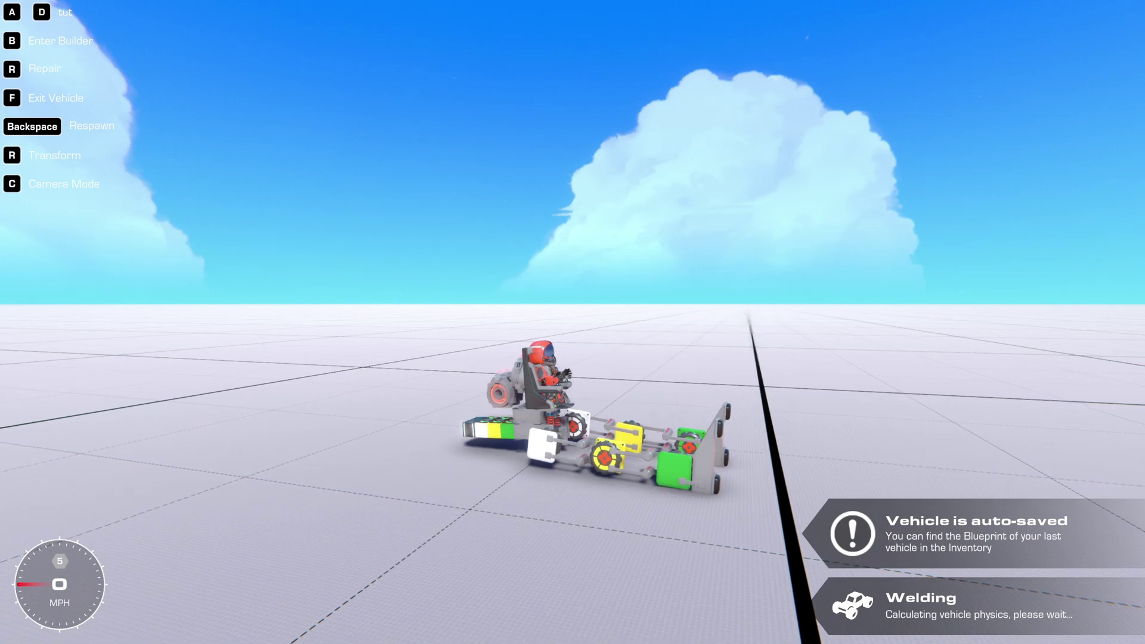
pyautogui.press('b')
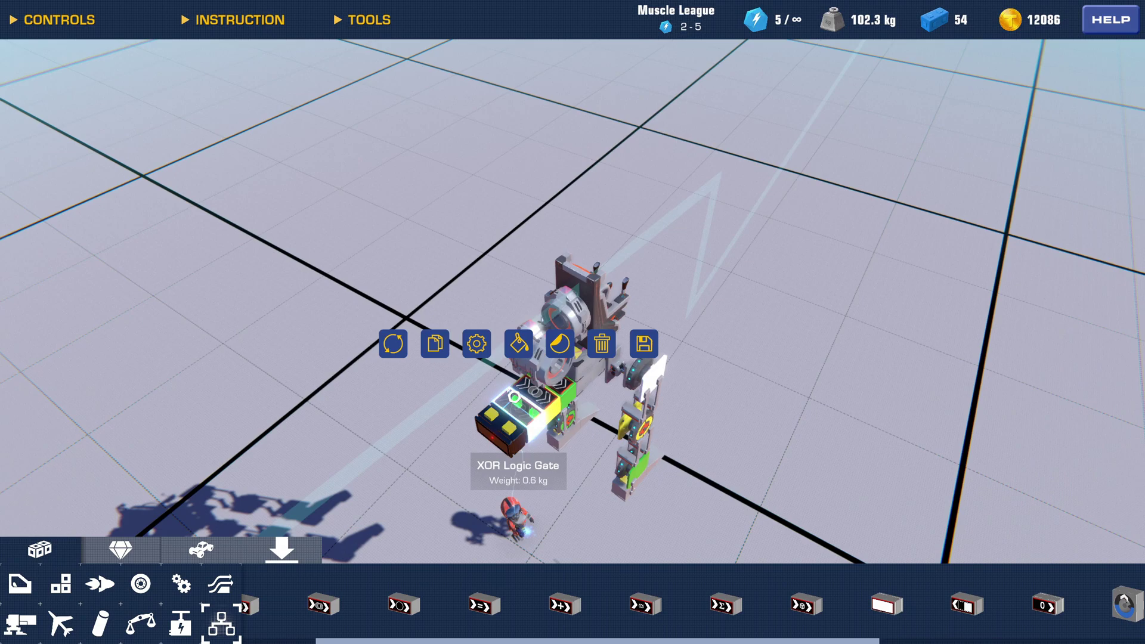
# Set the white XOR gate's output to 0.25 and test the stance in drive mode.
pyautogui.click(477, 344)
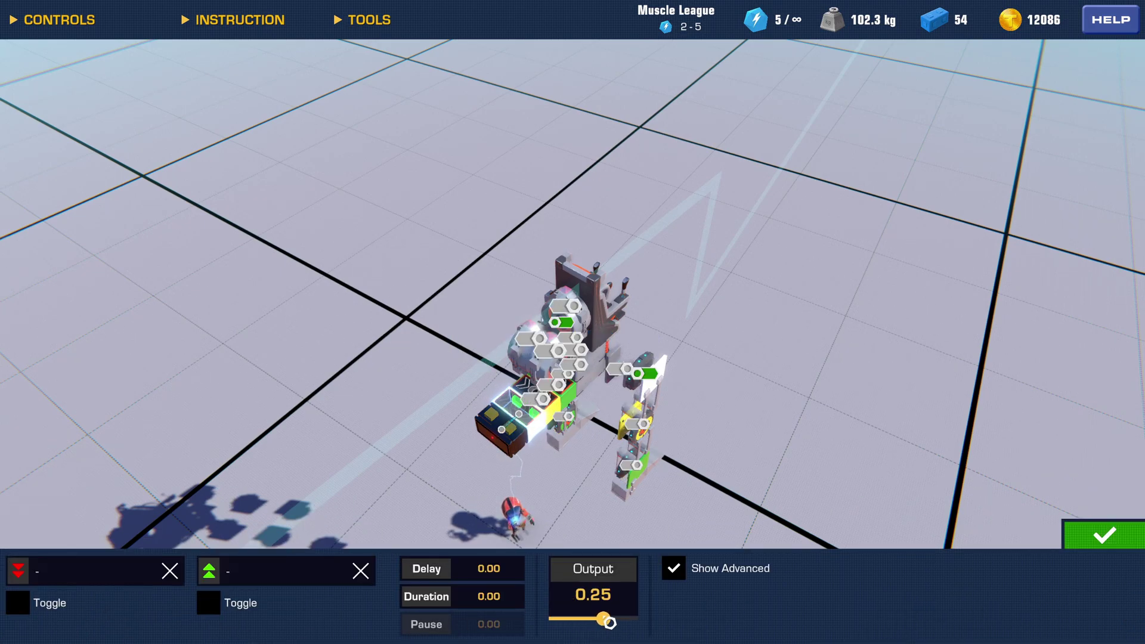
pyautogui.click(1091, 546)
pyautogui.press('b')
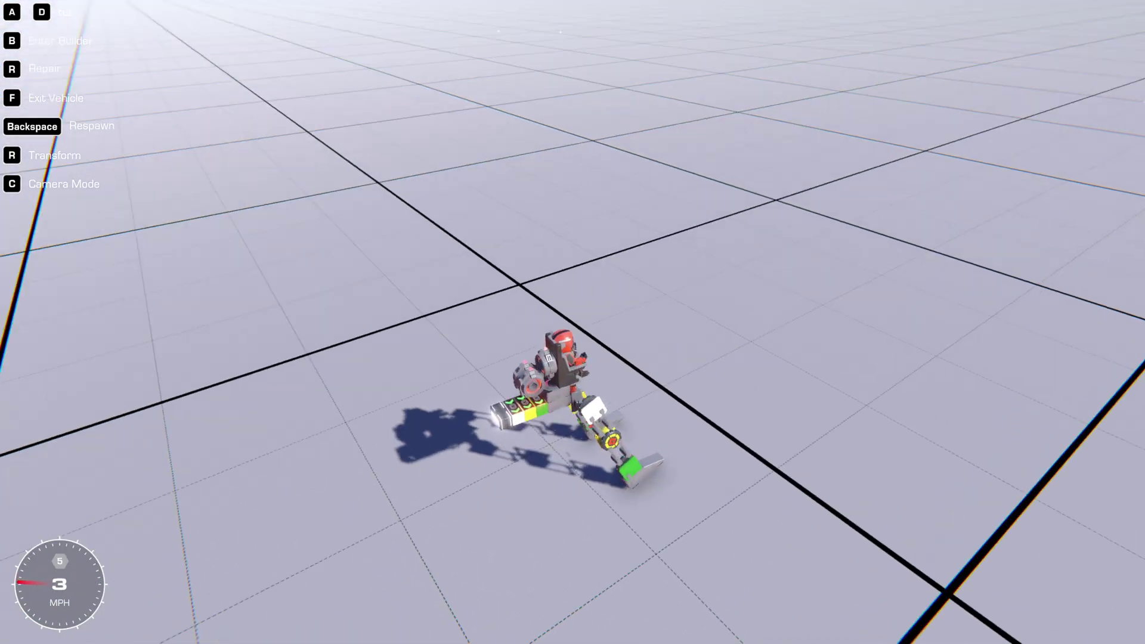
pyautogui.press('b')
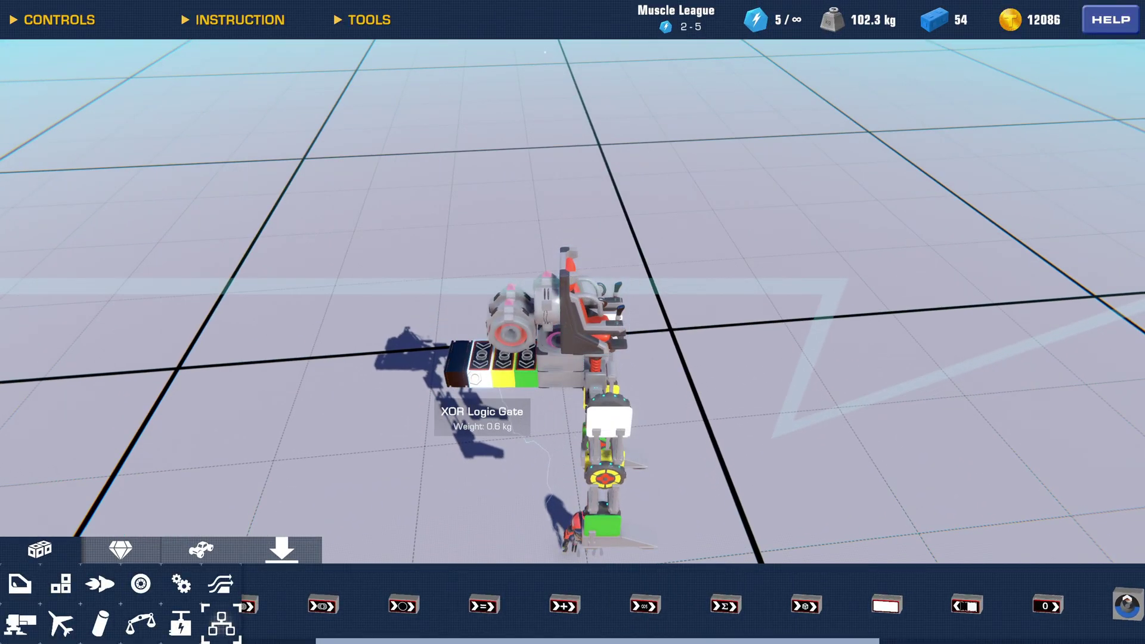
# Adjust the output strength of the white and yellow XOR gates, and set the green gate's output to 0.21 for the green servos.
pyautogui.click(482, 365)
pyautogui.click(441, 298)
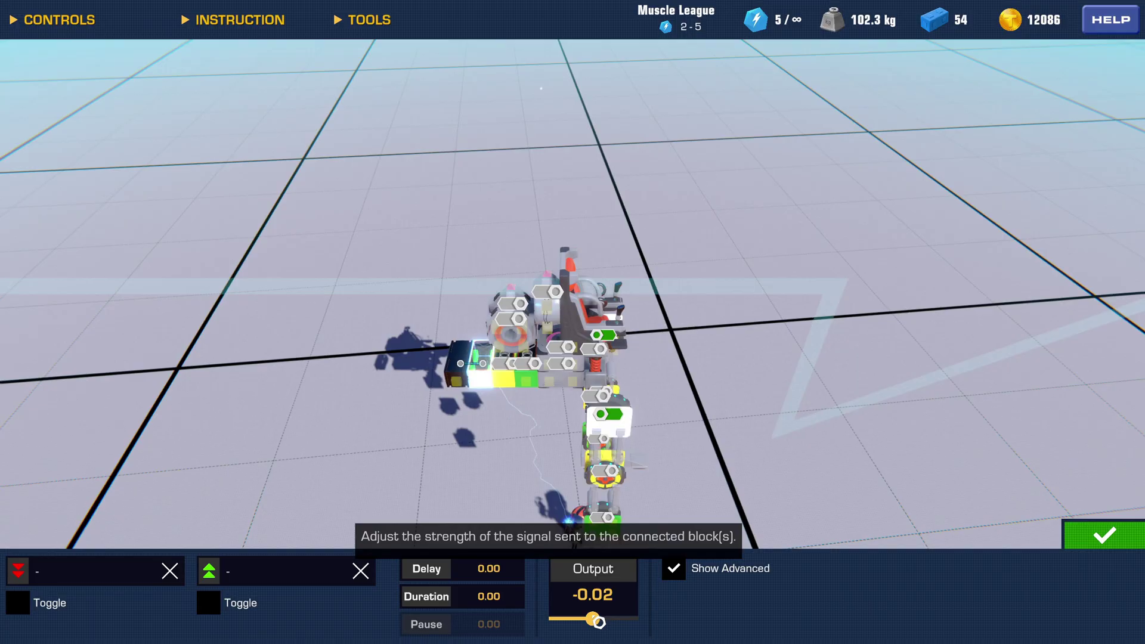
pyautogui.moveTo(598, 622); pyautogui.dragTo(598, 620)
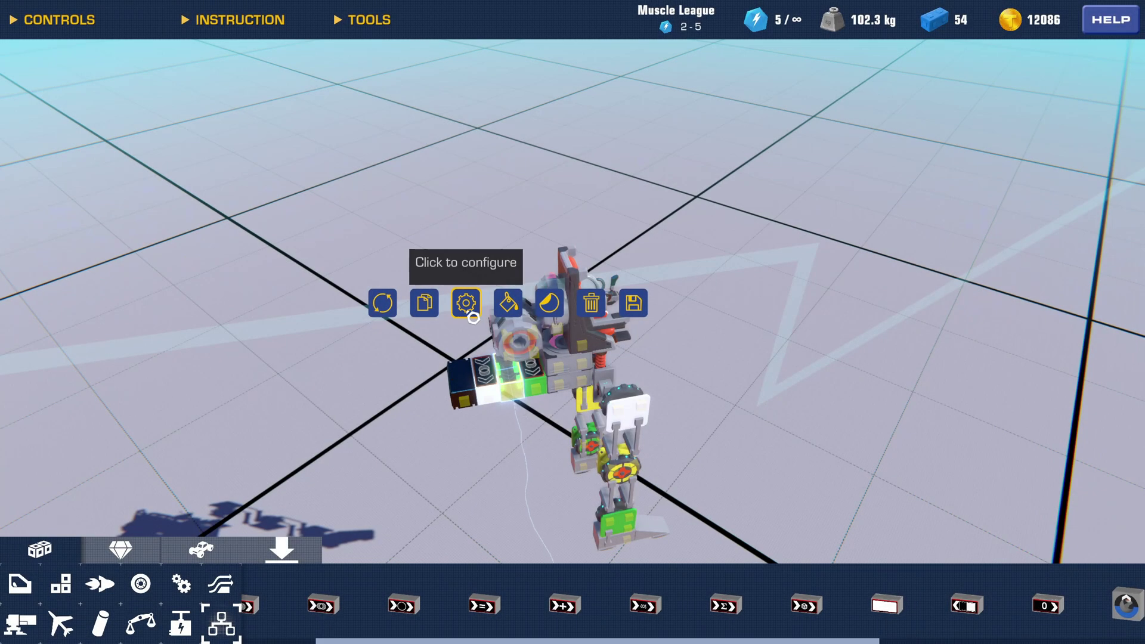
pyautogui.click(468, 302)
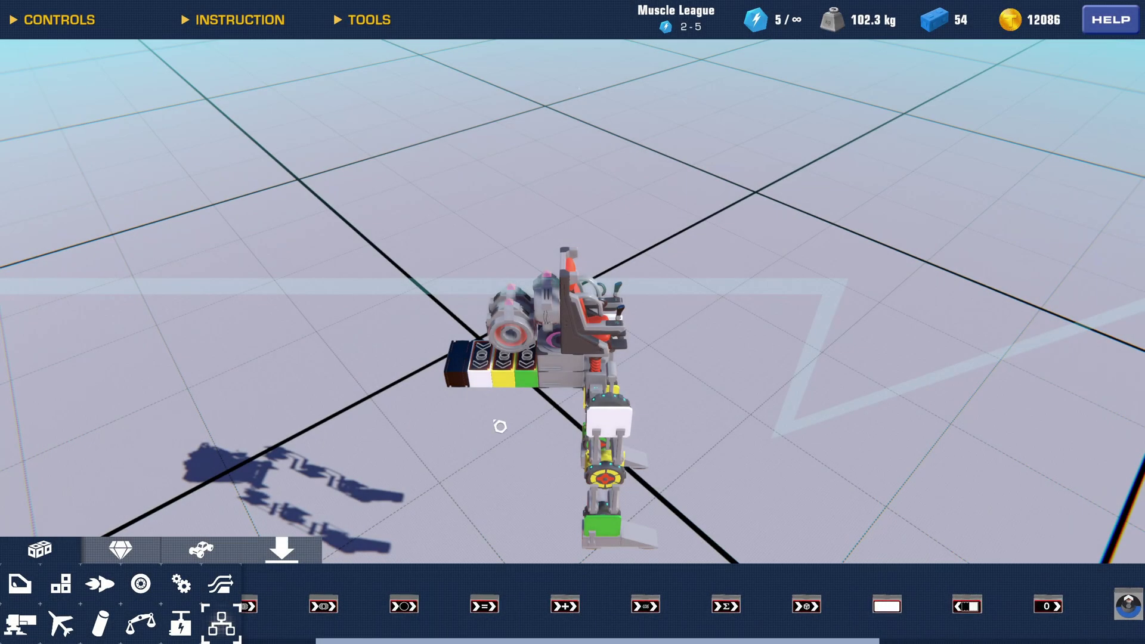
pyautogui.moveTo(477, 367)
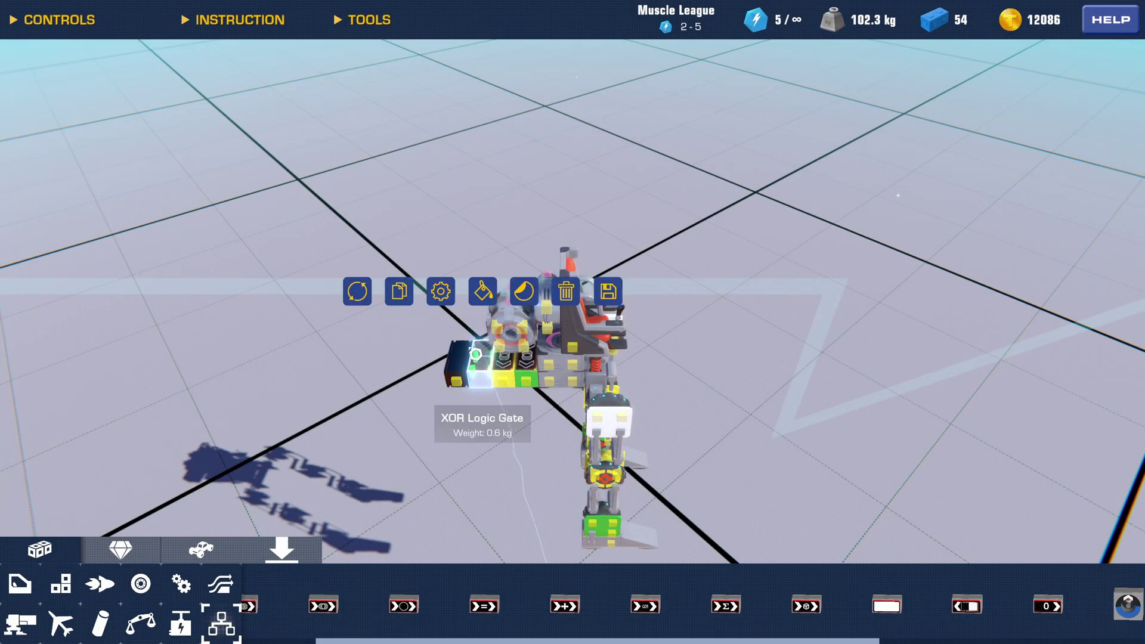
pyautogui.click(441, 291)
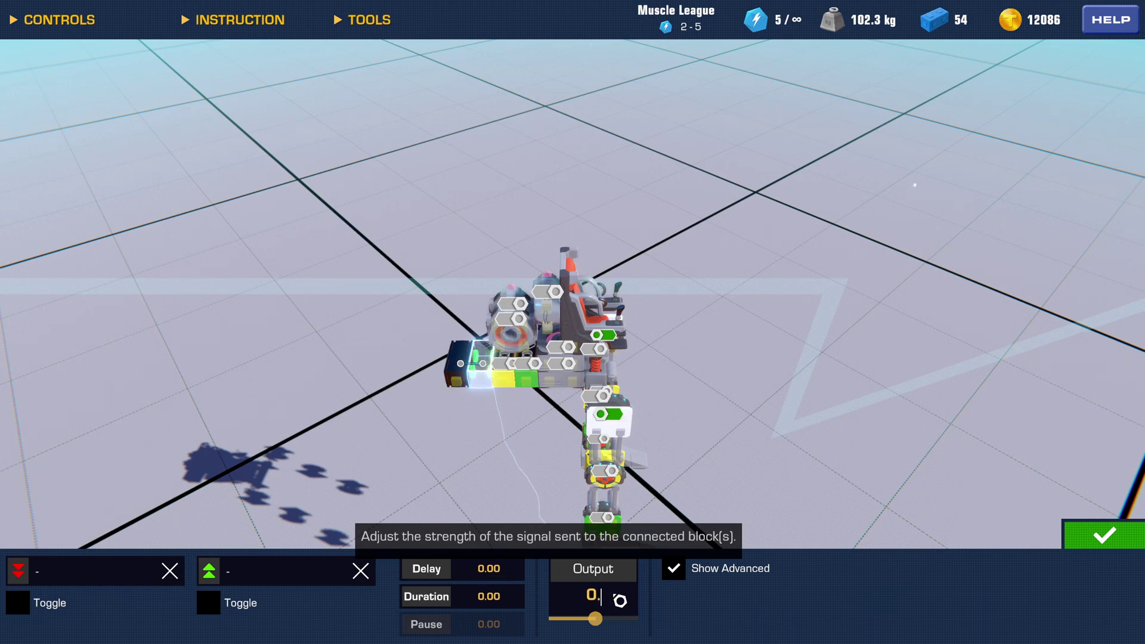
pyautogui.moveTo(595, 619); pyautogui.dragTo(604, 619)
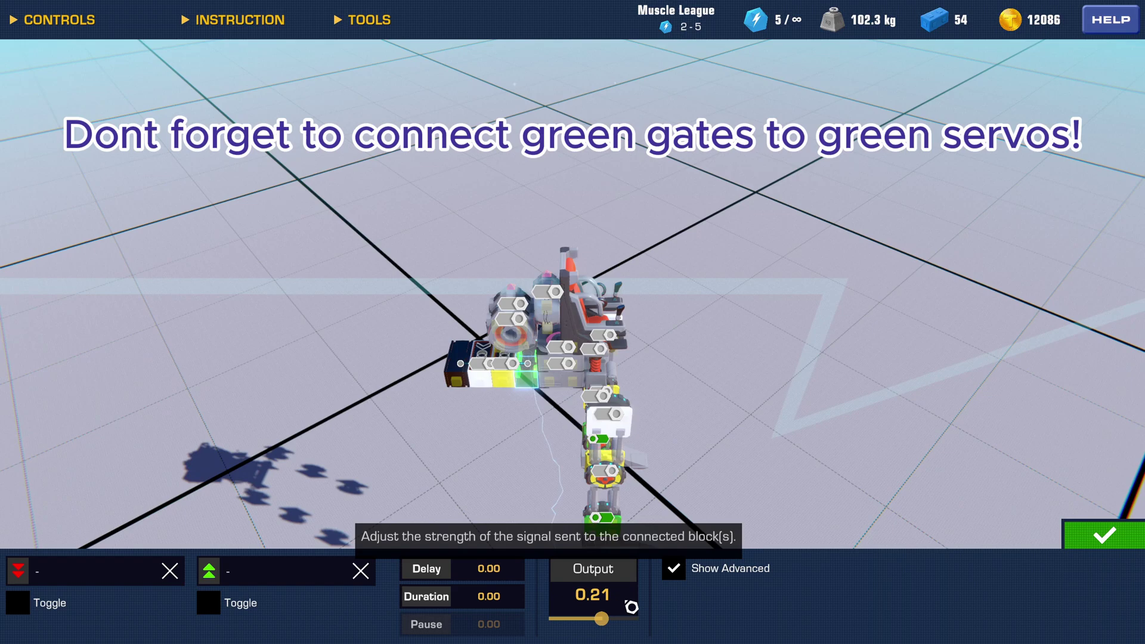
# Check the mech's standing posture from several sides in drive mode and return to the builder.
pyautogui.press('b')
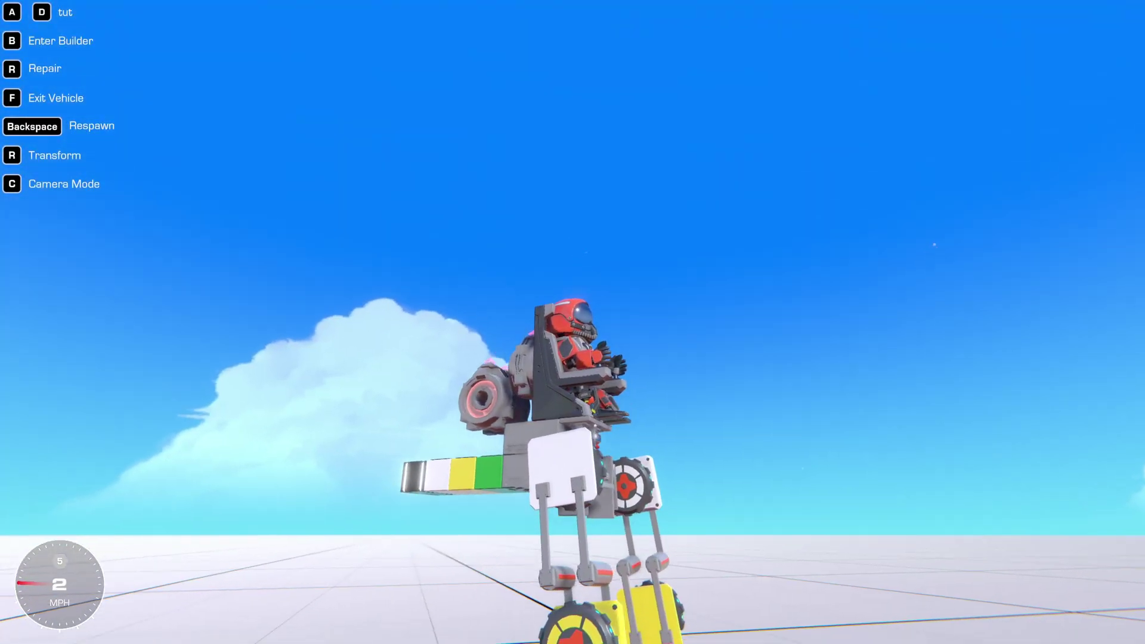
pyautogui.scroll(3, 573, 322)
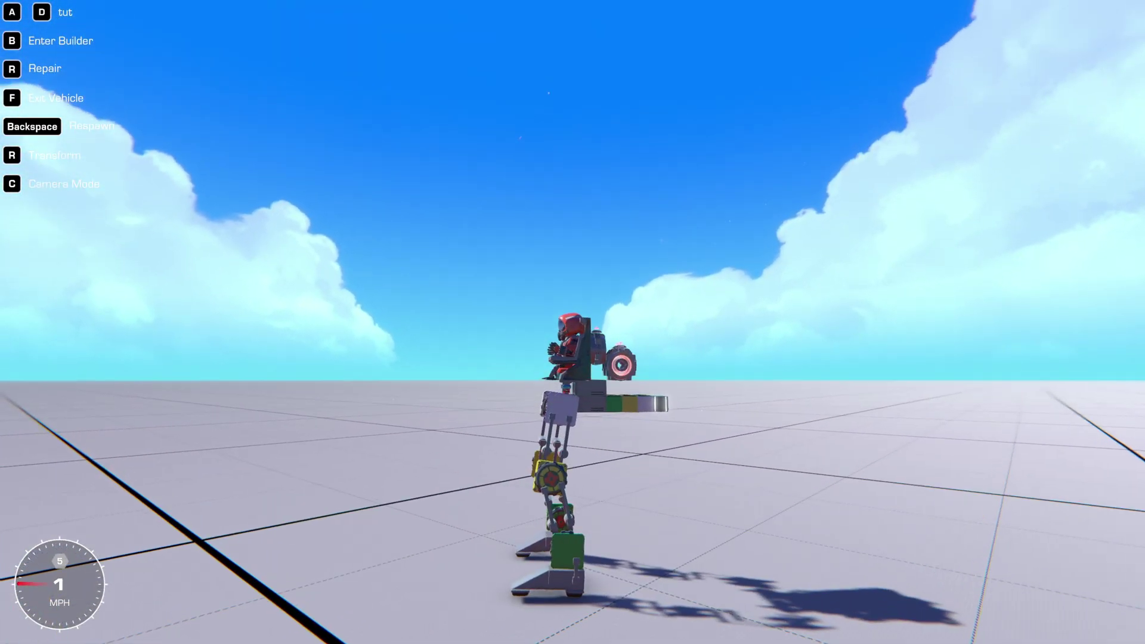
pyautogui.scroll(-3, 572, 322)
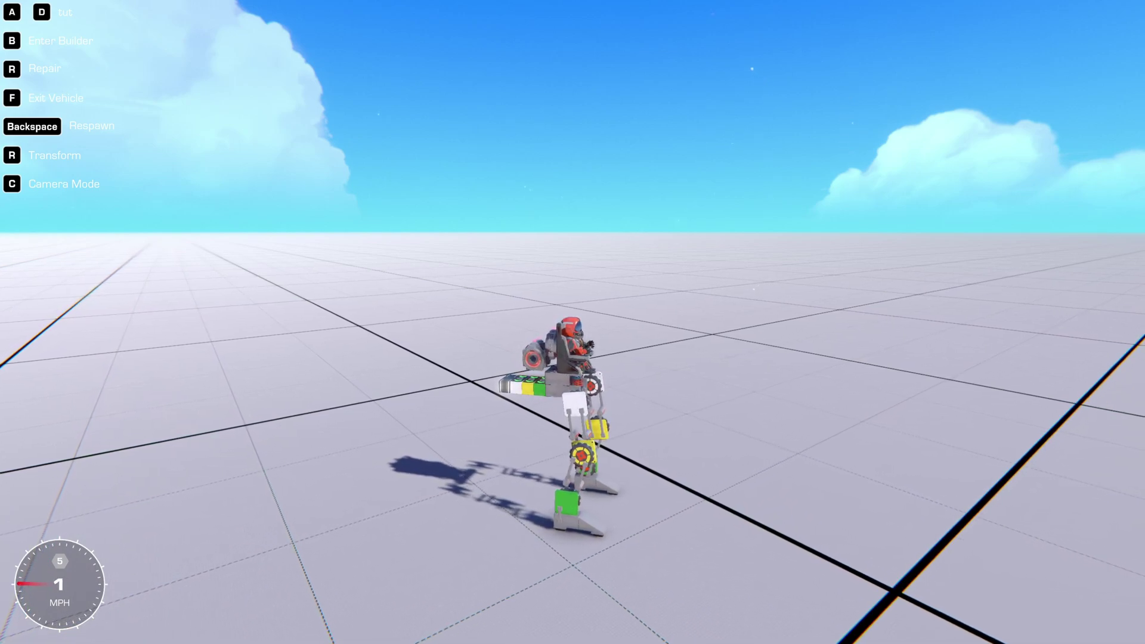
pyautogui.press('b')
# Rearrange the distance sensor and XOR gates more compactly underneath the body and gyros.
pyautogui.click(527, 334)
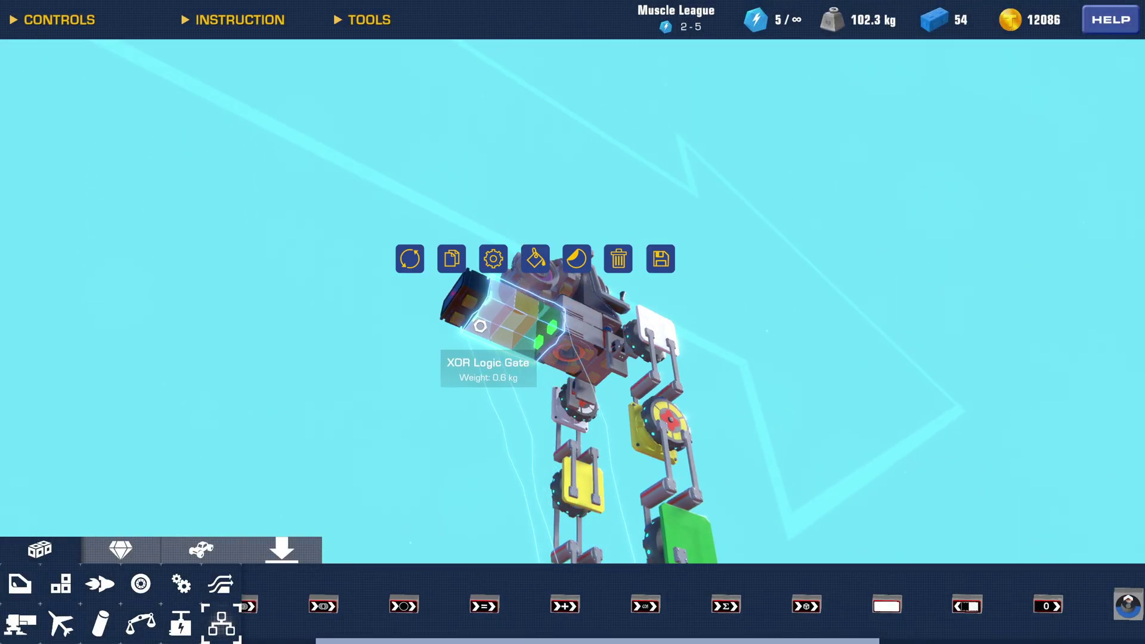
pyautogui.click(410, 258)
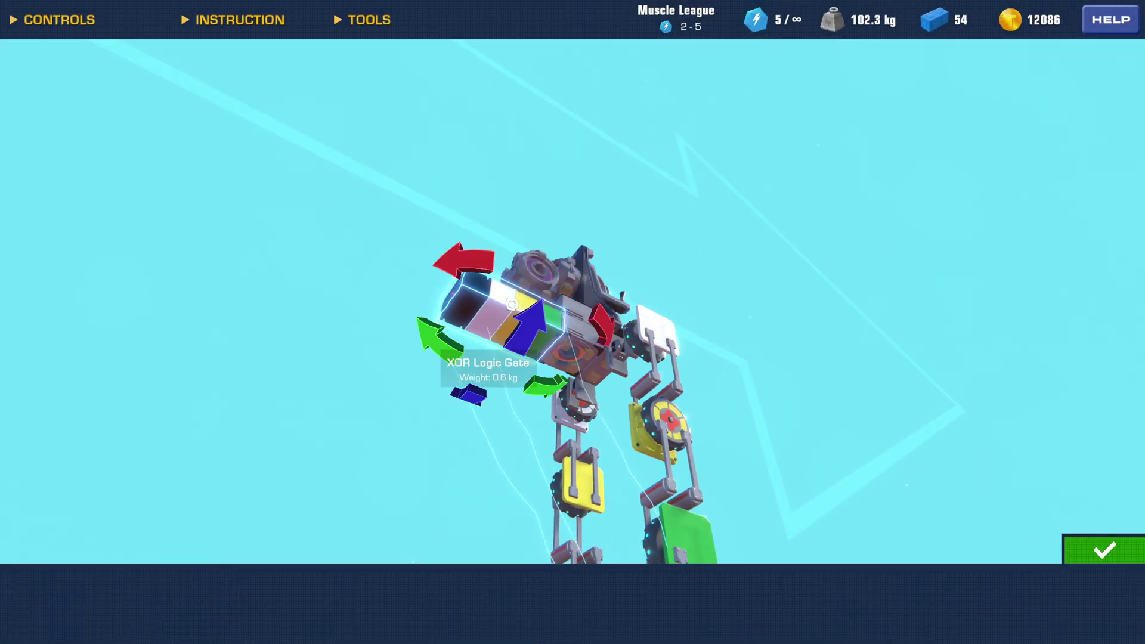
pyautogui.click(1112, 538)
pyautogui.moveTo(519, 328); pyautogui.dragTo(490, 419)
pyautogui.click(780, 376)
pyautogui.moveTo(779, 377); pyautogui.dragTo(635, 409)
pyautogui.moveTo(560, 374); pyautogui.dragTo(818, 323)
# Test turning the mech both ways in drive mode and return to the builder.
pyautogui.press('b')
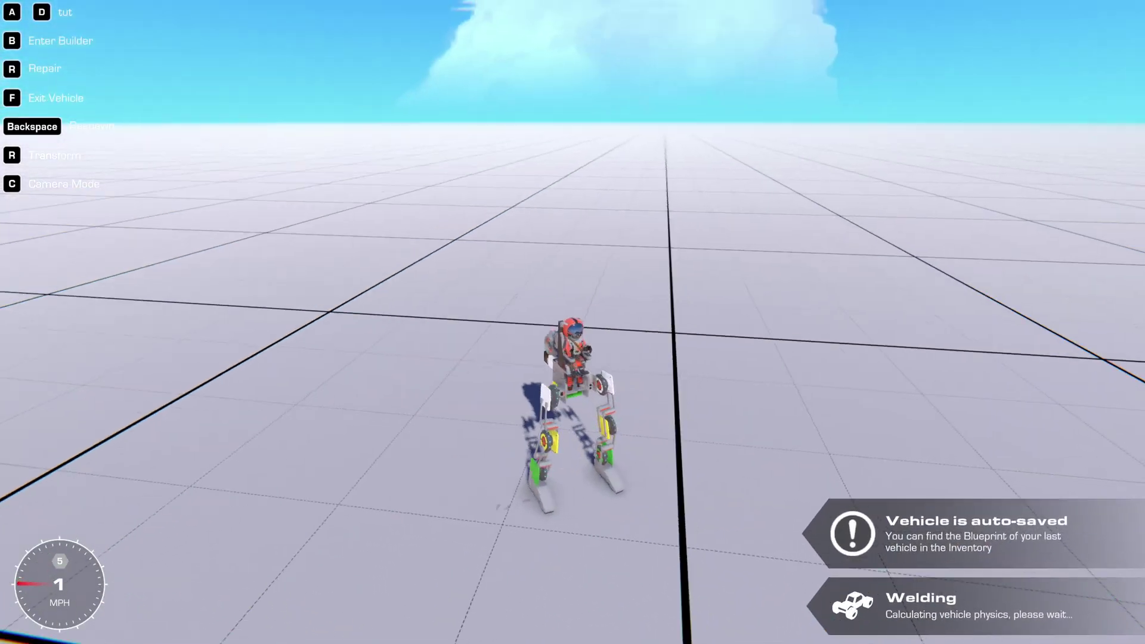
pyautogui.press('d')
pyautogui.press('a')
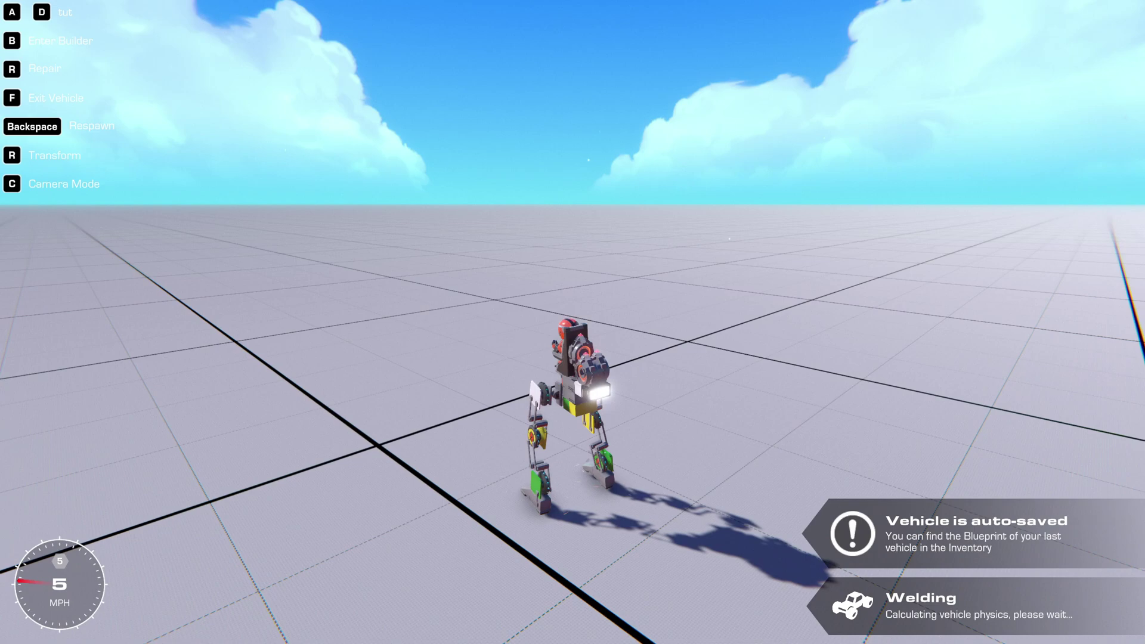
pyautogui.press('d')
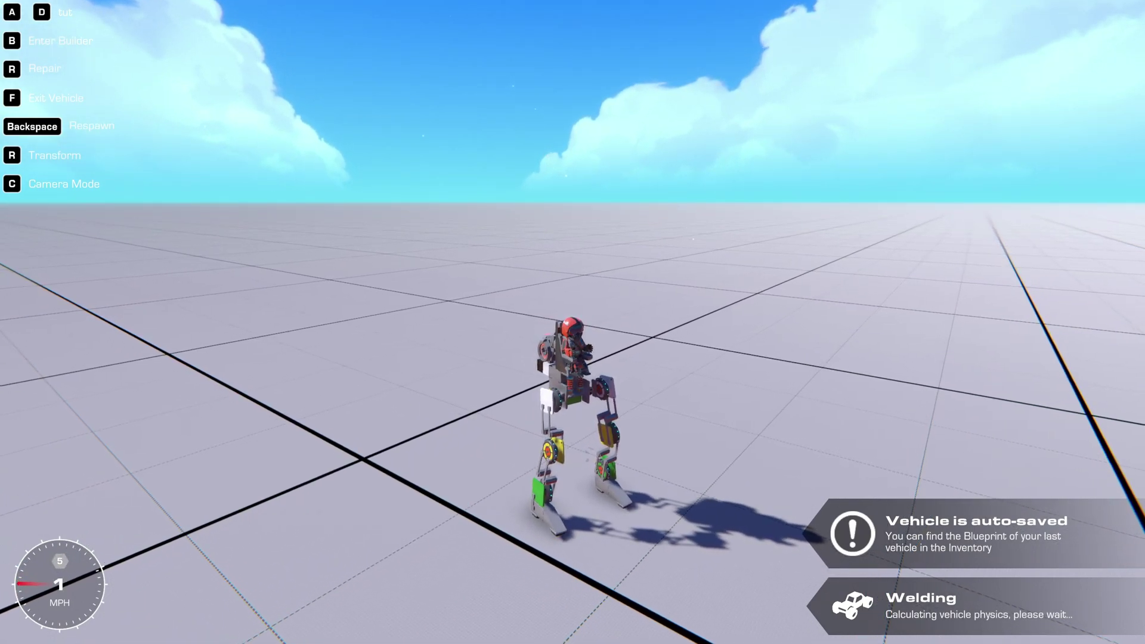
pyautogui.press('b')
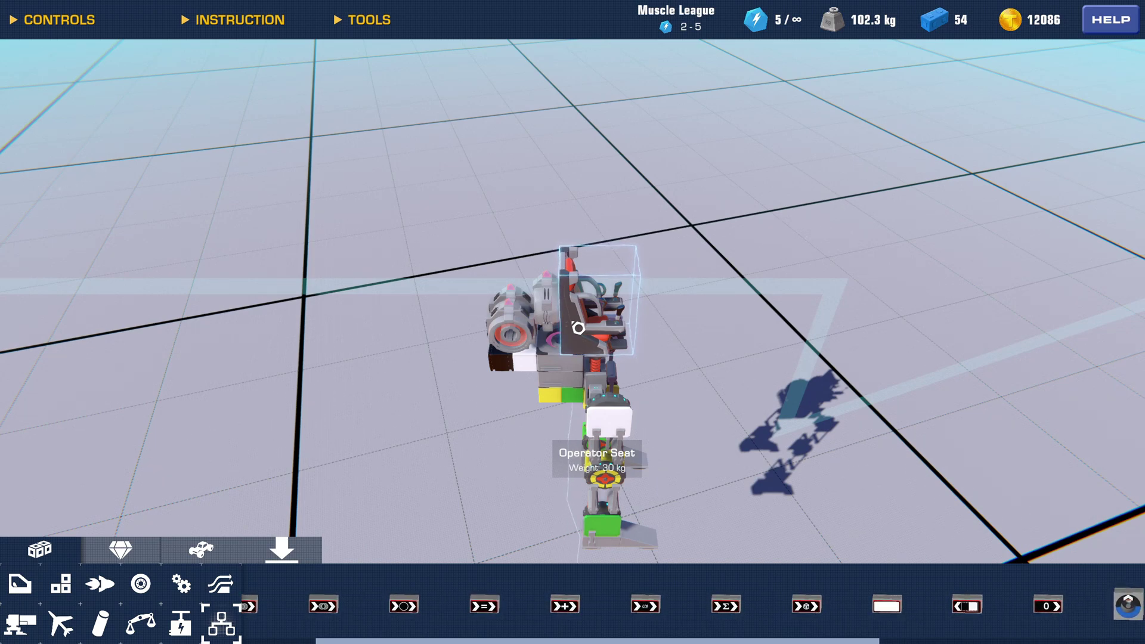
# Place a row of four XOR logic gates along one side of the seat, deleting the surplus rear gate.
pyautogui.moveTo(529, 328); pyautogui.dragTo(789, 321)
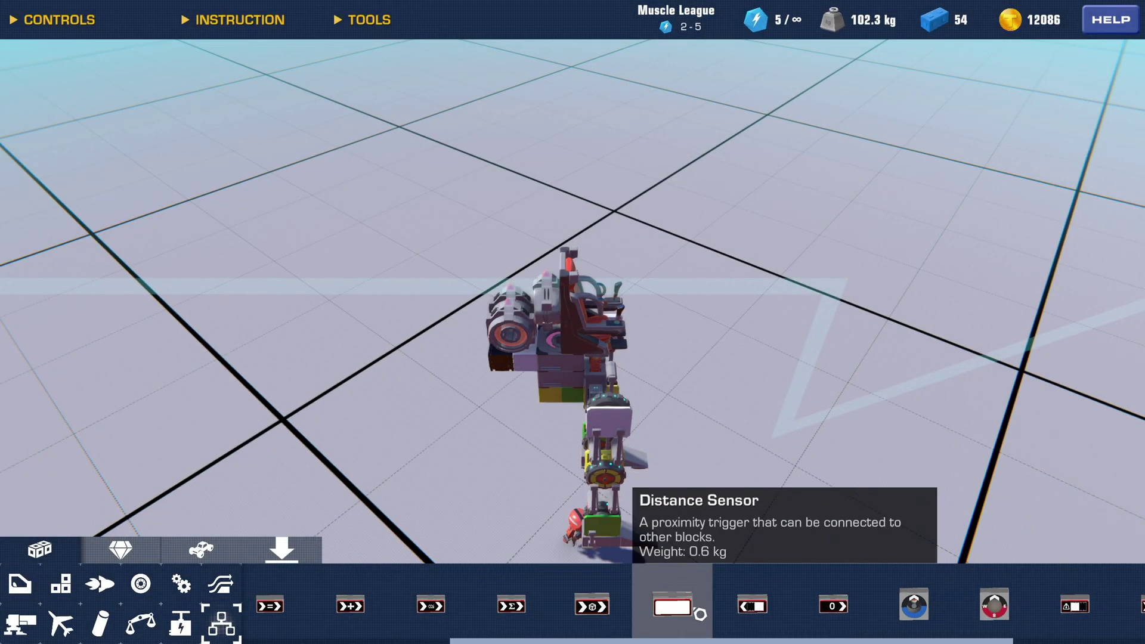
pyautogui.scroll(1, 389, 607)
pyautogui.scroll(2, 417, 607)
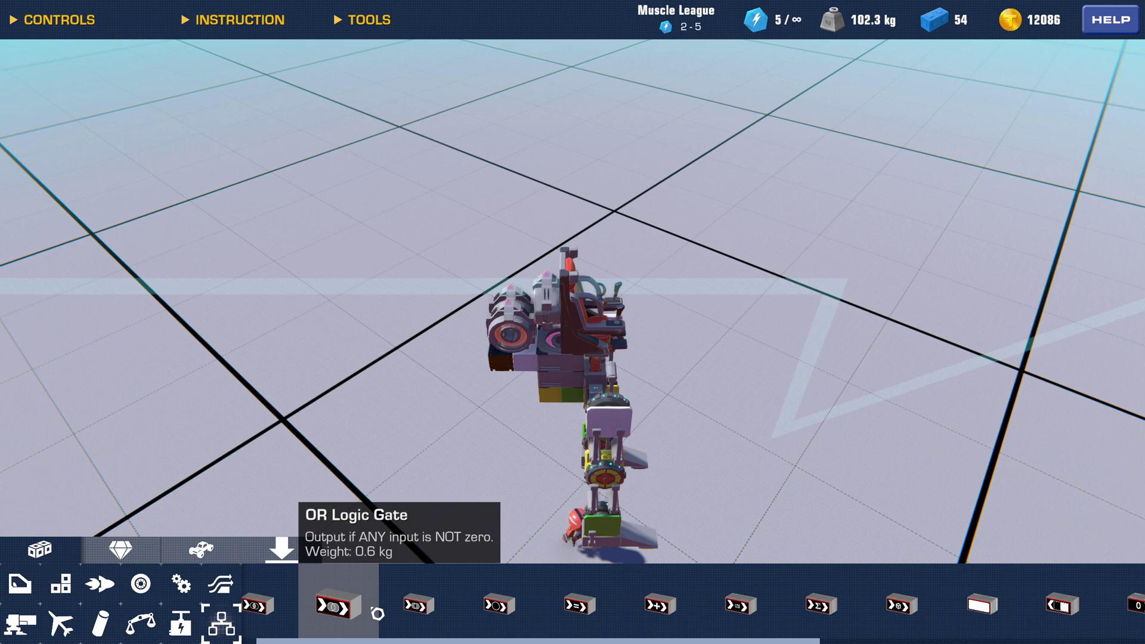
pyautogui.moveTo(448, 611); pyautogui.dragTo(746, 328)
pyautogui.click(543, 266)
pyautogui.click(543, 266)
pyautogui.click(535, 290)
pyautogui.click(521, 316)
pyautogui.click(743, 326)
pyautogui.click(384, 377)
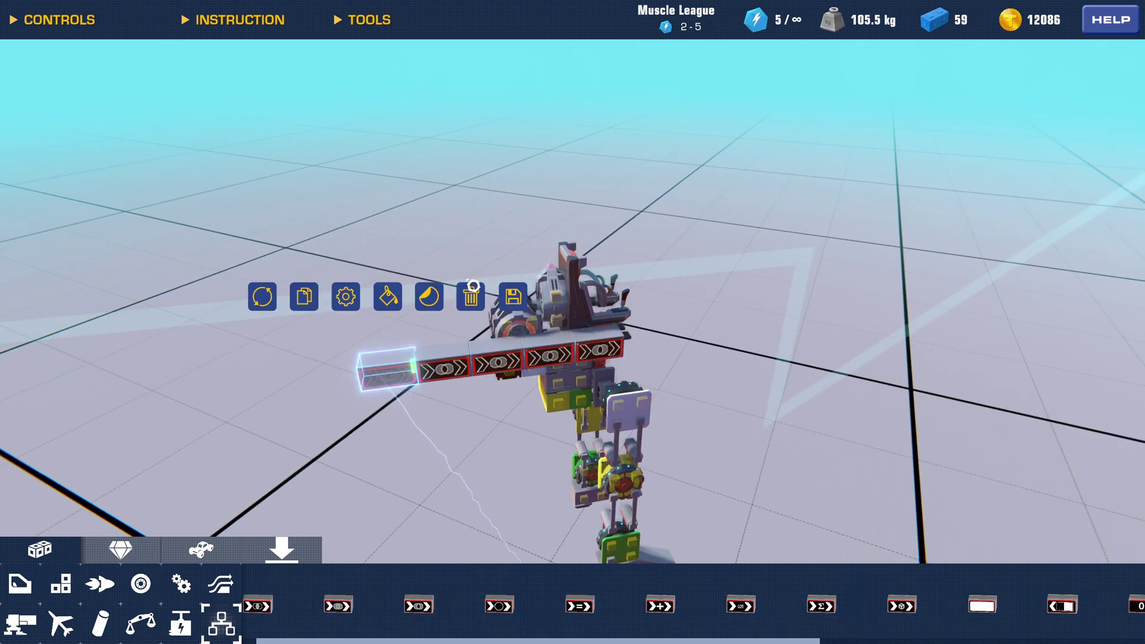
pyautogui.click(470, 293)
# Complete matching rows of XOR gates on both sides of the seat, coloured green, white, yellow and white from back to front.
pyautogui.click(443, 368)
pyautogui.moveTo(443, 368); pyautogui.dragTo(586, 271)
pyautogui.click(577, 252)
pyautogui.click(857, 346)
pyautogui.moveTo(857, 346)
pyautogui.mouseDown()
pyautogui.moveTo(760, 369)
pyautogui.moveTo(666, 363)
pyautogui.moveTo(691, 351)
pyautogui.moveTo(696, 370)
pyautogui.mouseUp()
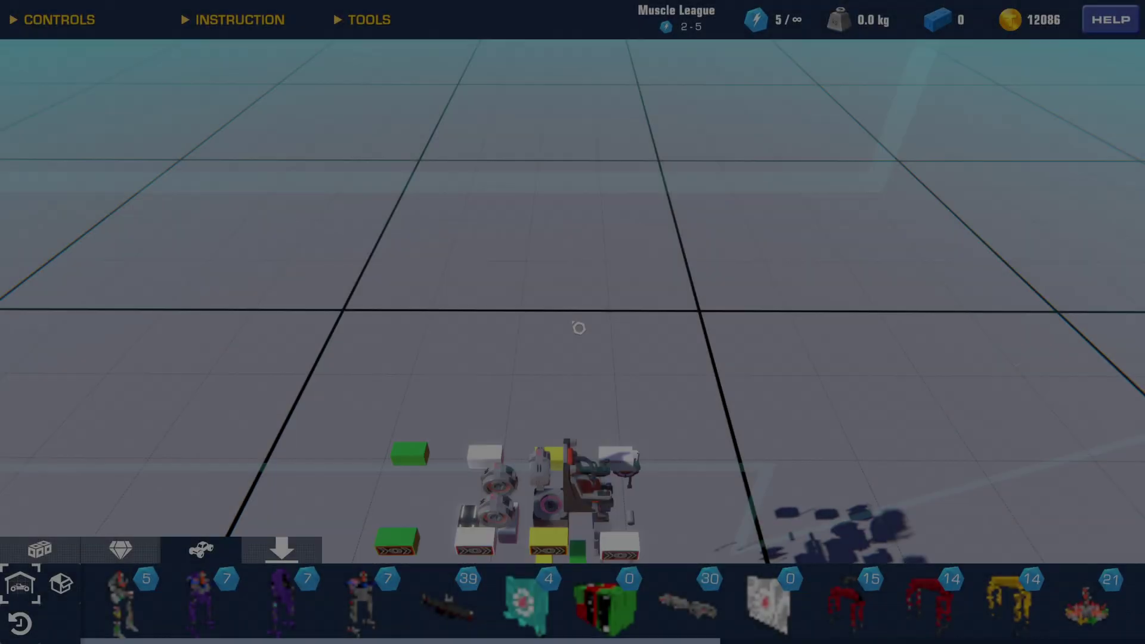
pyautogui.moveTo(678, 323)
pyautogui.mouseDown()
pyautogui.moveTo(651, 311)
pyautogui.moveTo(593, 379)
pyautogui.moveTo(653, 301)
pyautogui.moveTo(606, 274)
pyautogui.moveTo(481, 289)
pyautogui.moveTo(456, 198)
pyautogui.moveTo(384, 208)
pyautogui.moveTo(531, 271)
pyautogui.mouseUp()
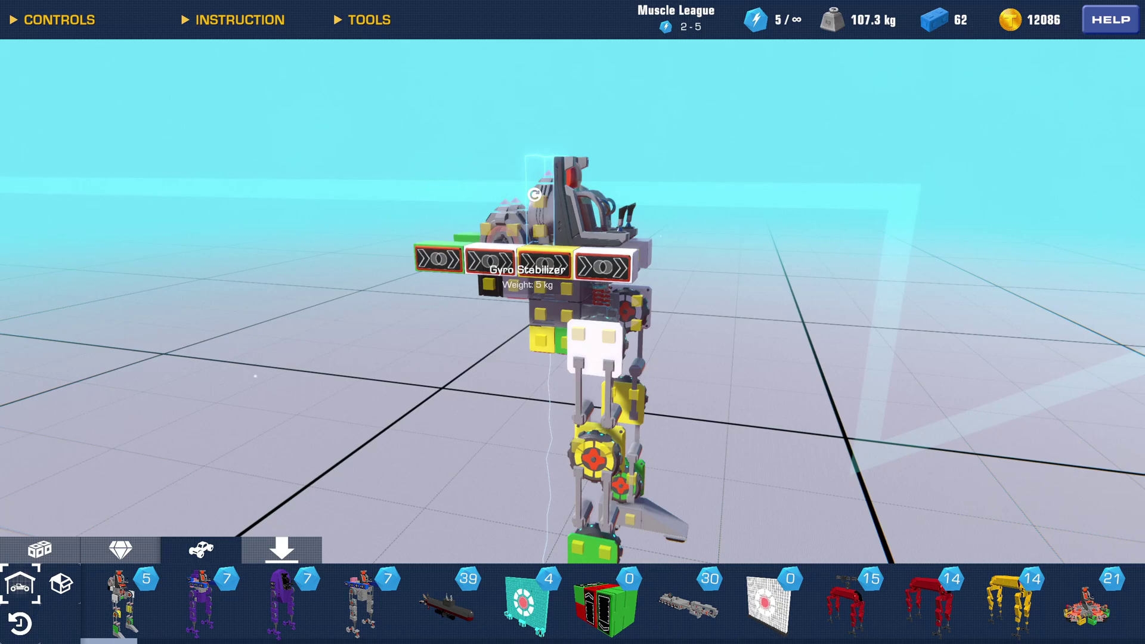
# Wire the front white XOR gate of the side row to the white hip servo on the same side.
pyautogui.rightClick(620, 269)
pyautogui.click(577, 209)
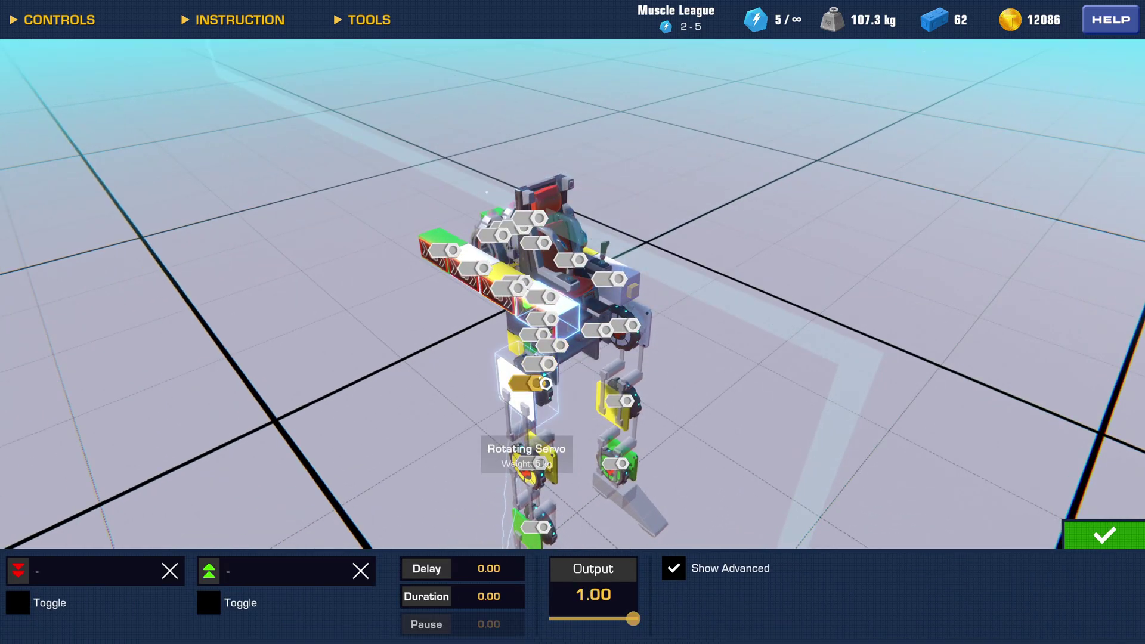
pyautogui.moveTo(545, 382); pyautogui.dragTo(768, 360)
pyautogui.press('Escape')
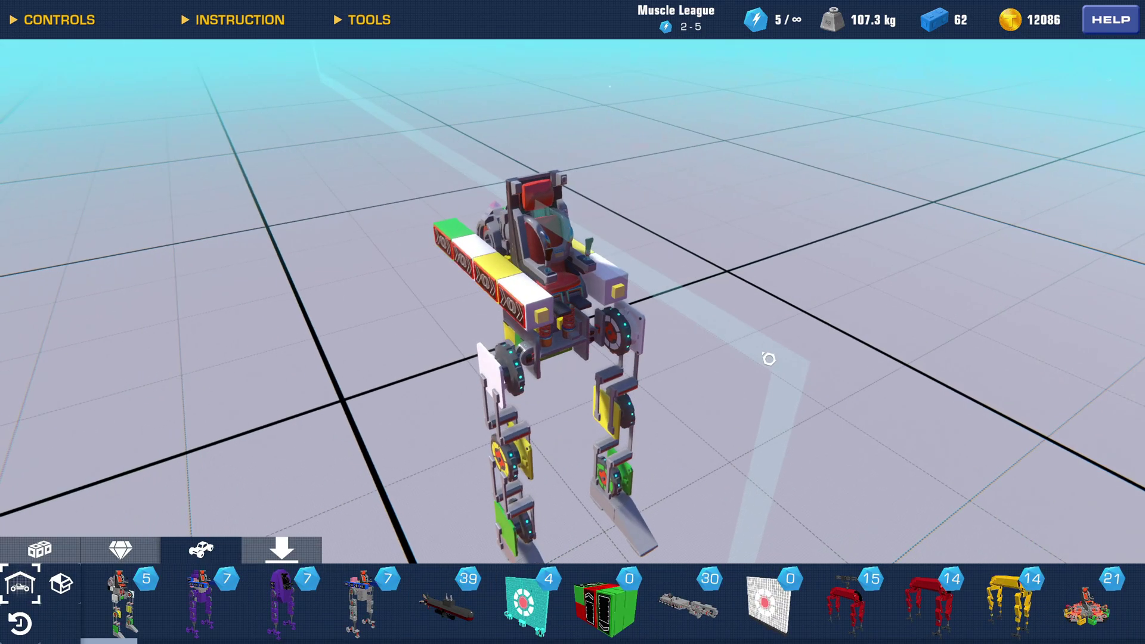
pyautogui.moveTo(658, 339); pyautogui.dragTo(693, 335)
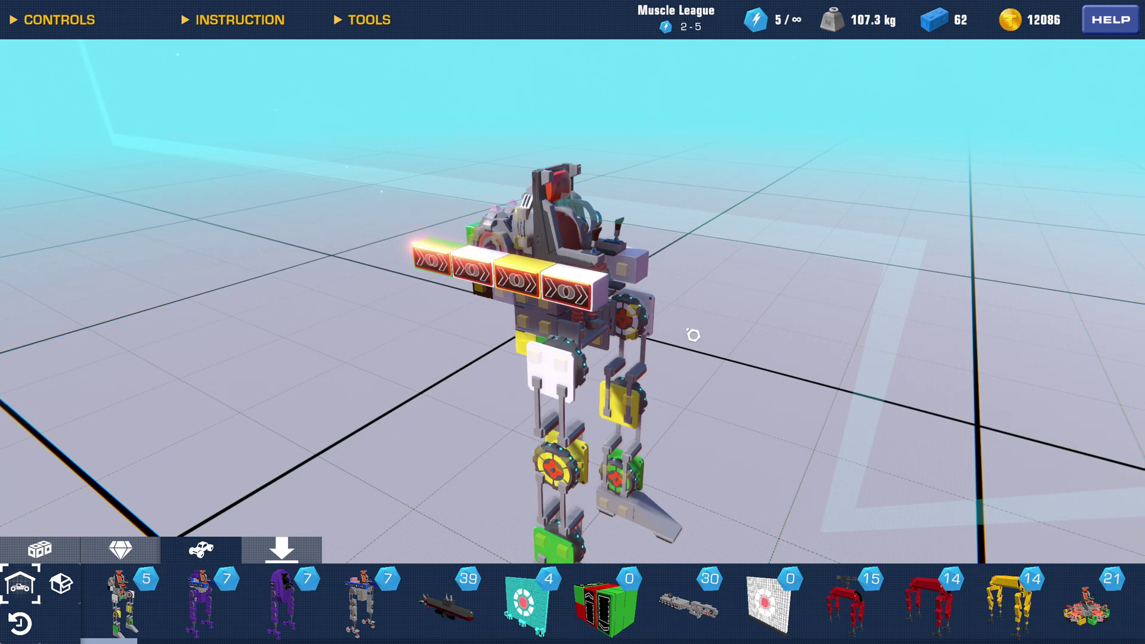
pyautogui.moveTo(715, 315); pyautogui.dragTo(411, 243)
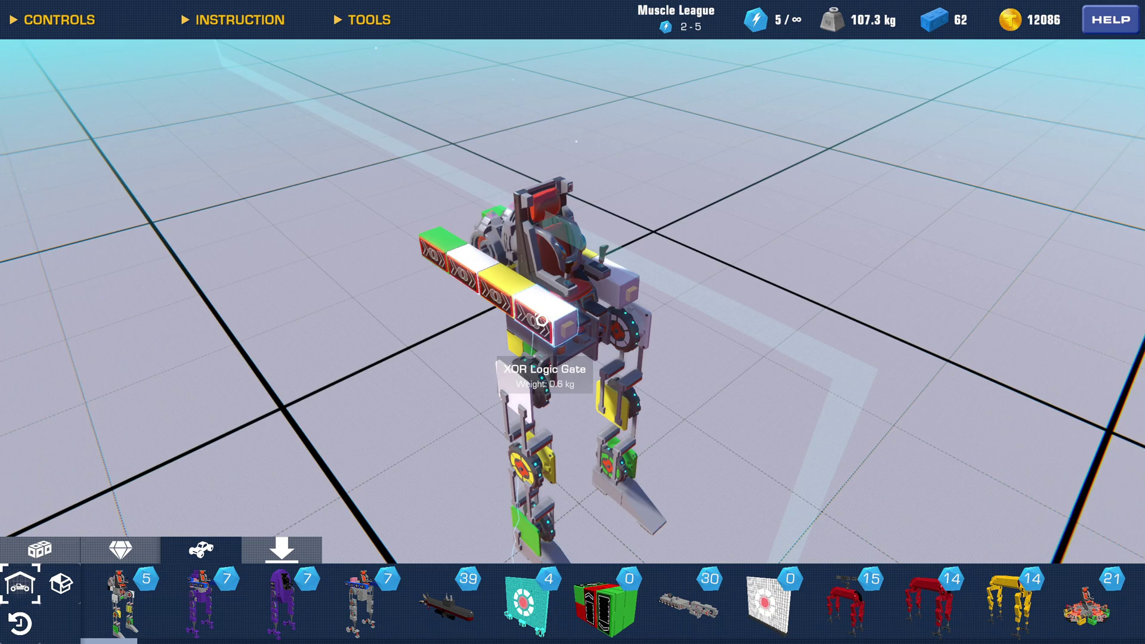
pyautogui.moveTo(531, 340); pyautogui.dragTo(599, 505)
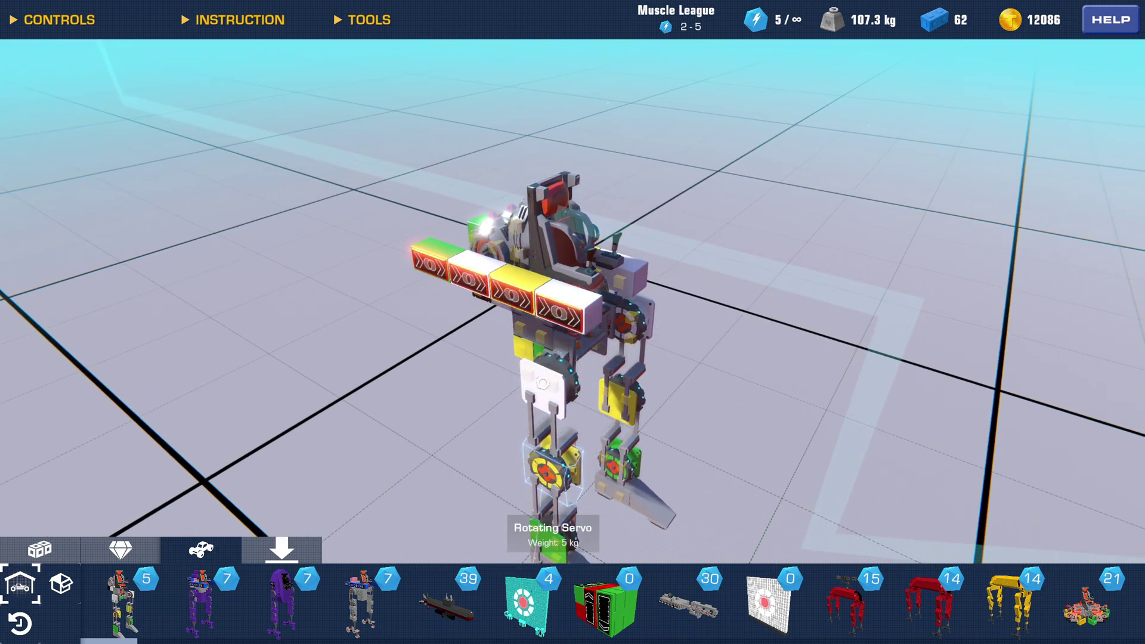
# Wire the yellow XOR gate on the mech's right side to the yellow knee servo of the right leg.
pyautogui.moveTo(539, 352); pyautogui.dragTo(545, 312)
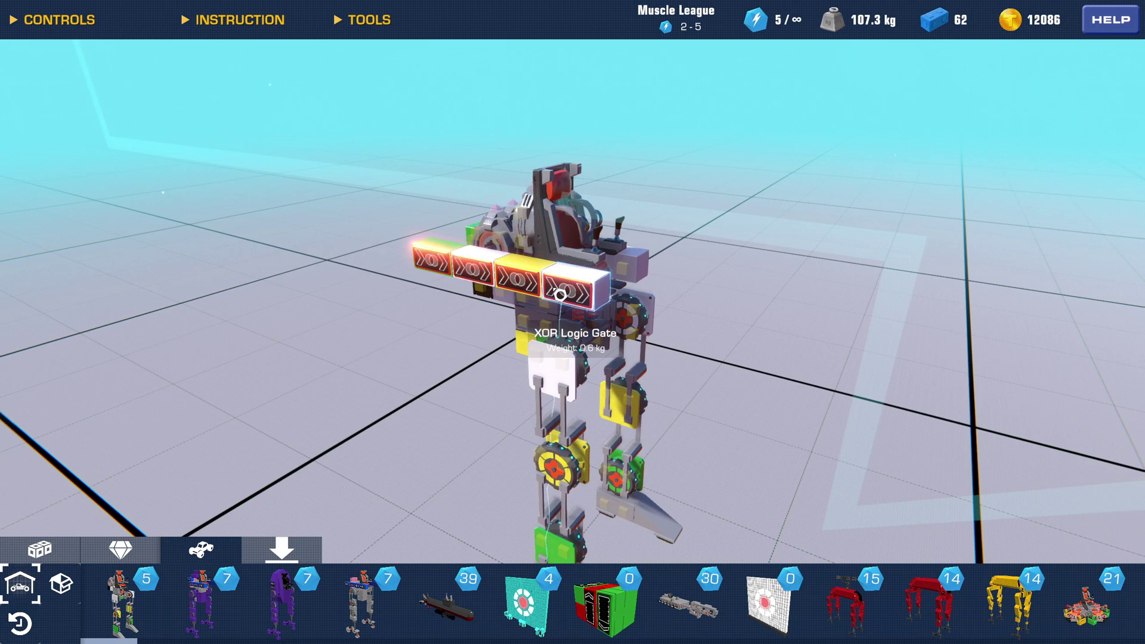
pyautogui.rightClick(561, 289)
pyautogui.click(532, 222)
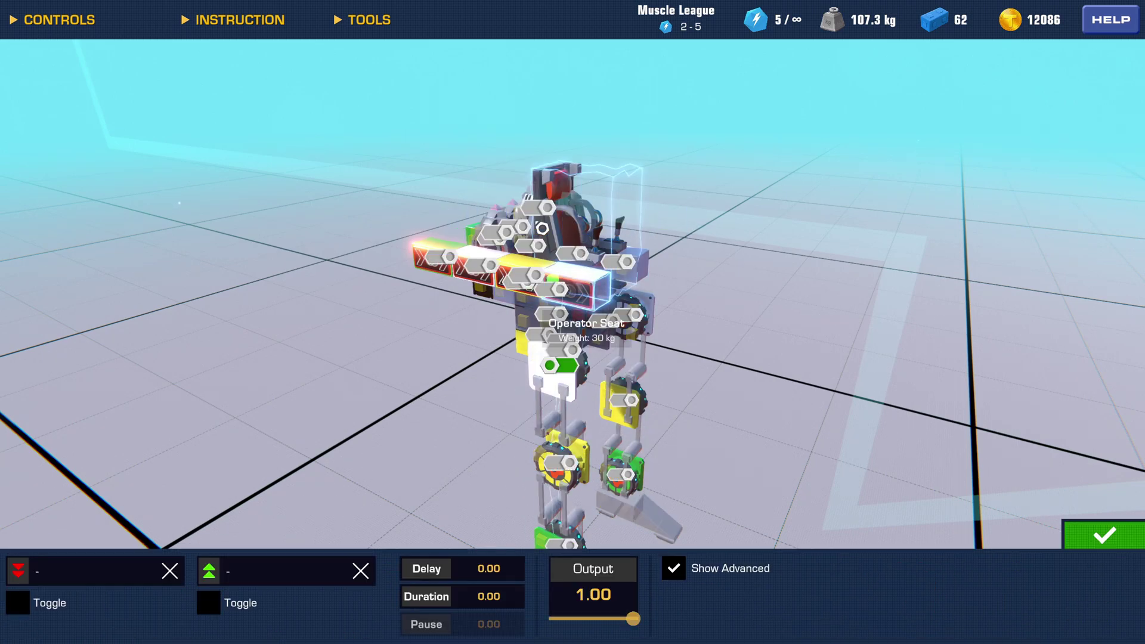
pyautogui.moveTo(532, 226); pyautogui.dragTo(430, 262)
pyautogui.scroll(3, 328, 426)
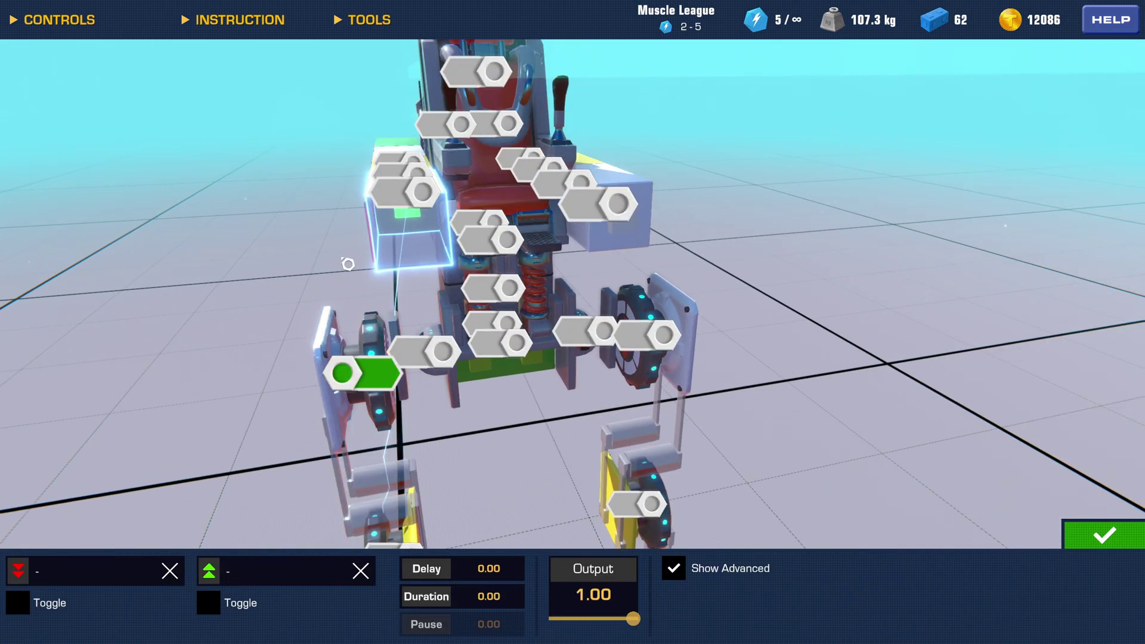
pyautogui.moveTo(334, 327); pyautogui.dragTo(513, 342)
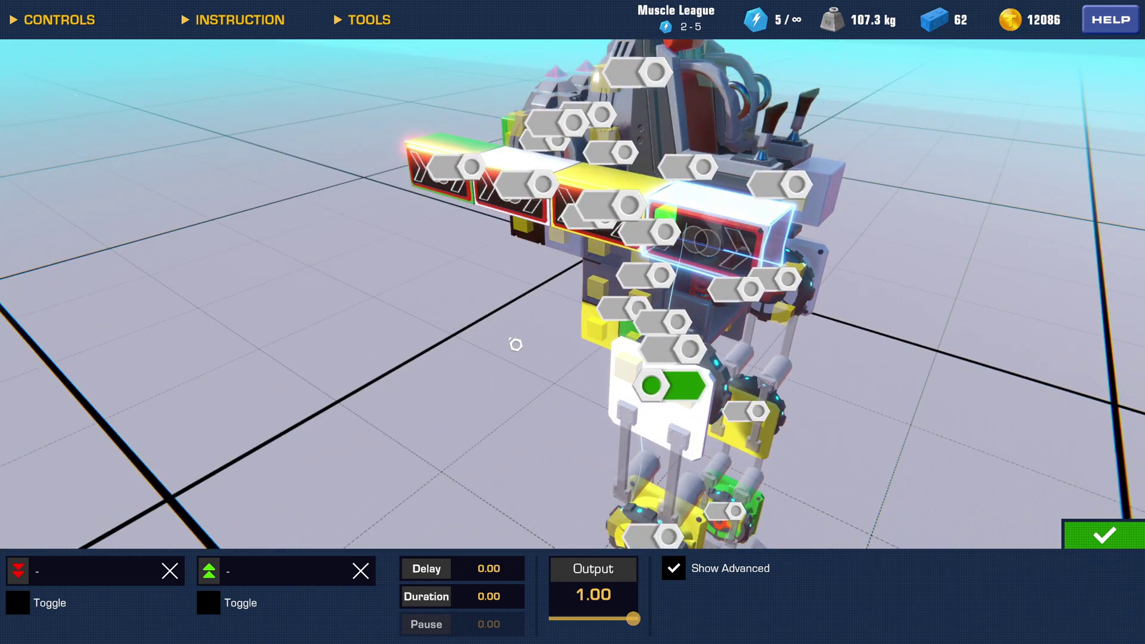
pyautogui.click(575, 191)
pyautogui.scroll(-2, 550, 376)
pyautogui.moveTo(549, 376); pyautogui.dragTo(463, 239)
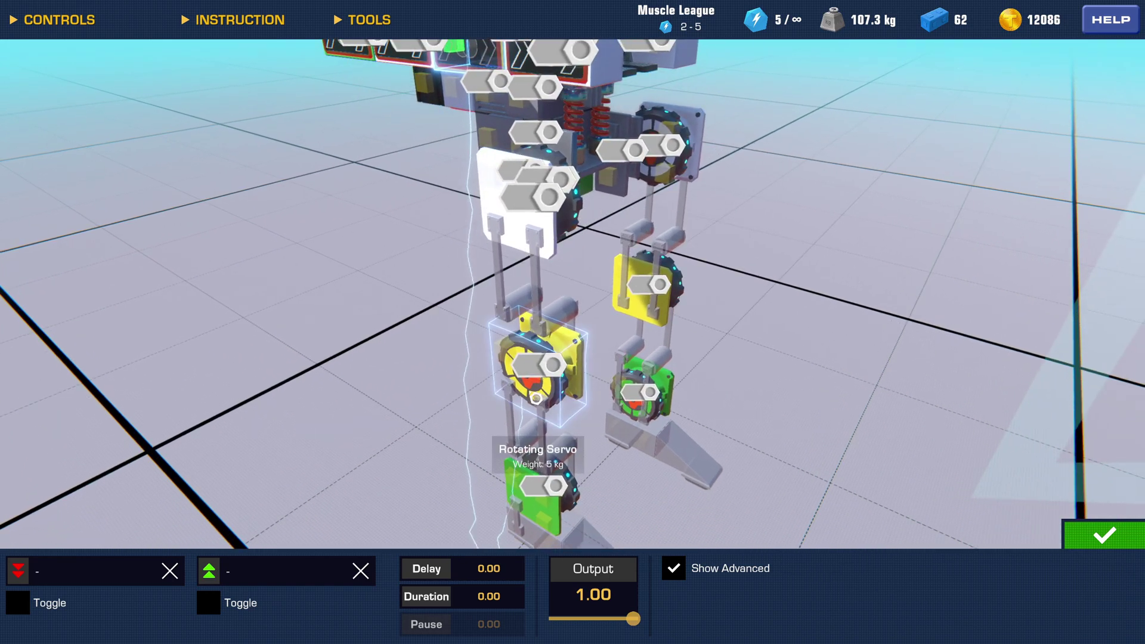
pyautogui.click(539, 372)
# Wire the right side's rear white XOR gate to the white hip servo and its green gate to the green ankle servo.
pyautogui.moveTo(328, 174); pyautogui.dragTo(374, 282)
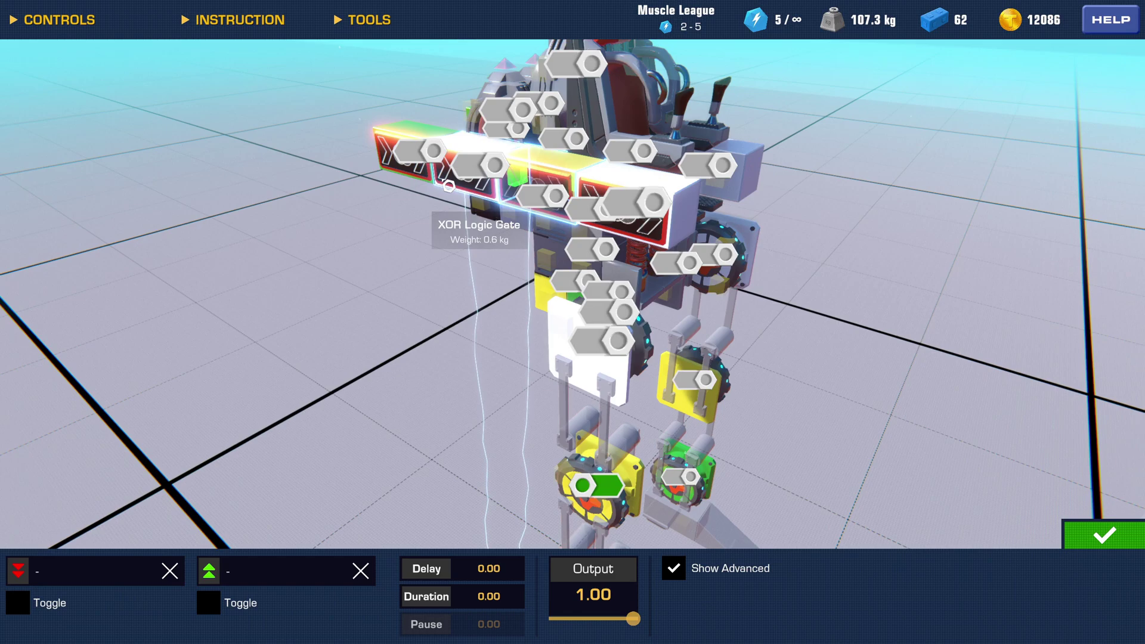
pyautogui.click(450, 186)
pyautogui.moveTo(450, 187); pyautogui.dragTo(513, 338)
pyautogui.moveTo(412, 289); pyautogui.dragTo(464, 293)
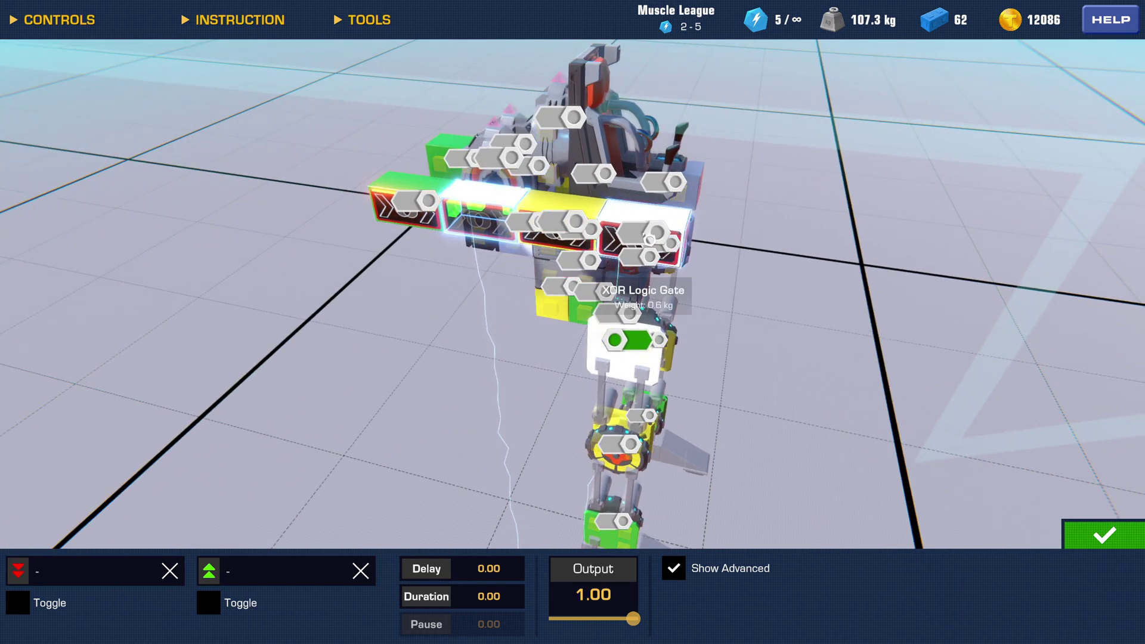
pyautogui.moveTo(489, 375); pyautogui.dragTo(401, 175)
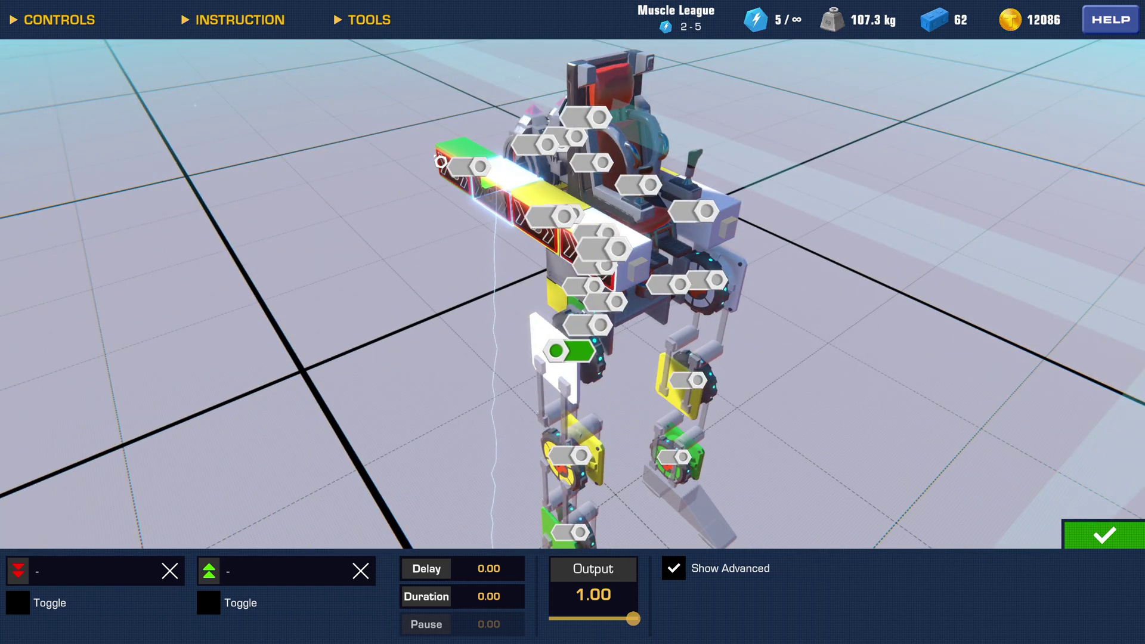
pyautogui.press('c')
pyautogui.press('c')
pyautogui.moveTo(435, 230); pyautogui.dragTo(415, 72)
pyautogui.click(532, 375)
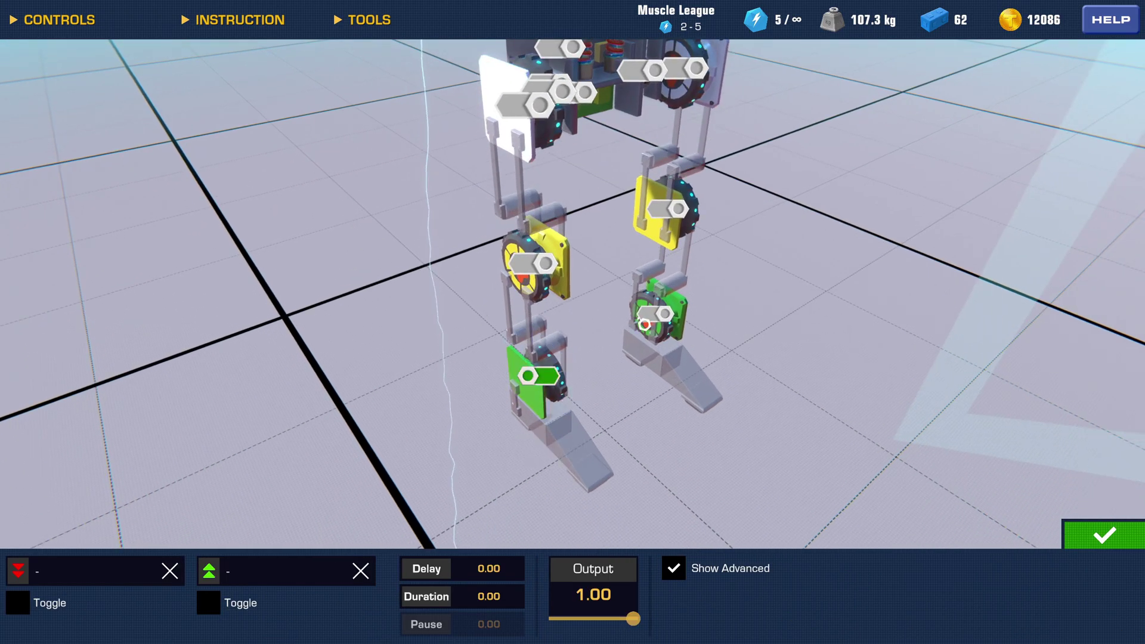
pyautogui.press('c')
# Wire the left side's front white XOR gate to the left white hip servo and its yellow gate to the yellow knee servo.
pyautogui.moveTo(861, 187); pyautogui.dragTo(707, 356)
pyautogui.scroll(-3, 706, 356)
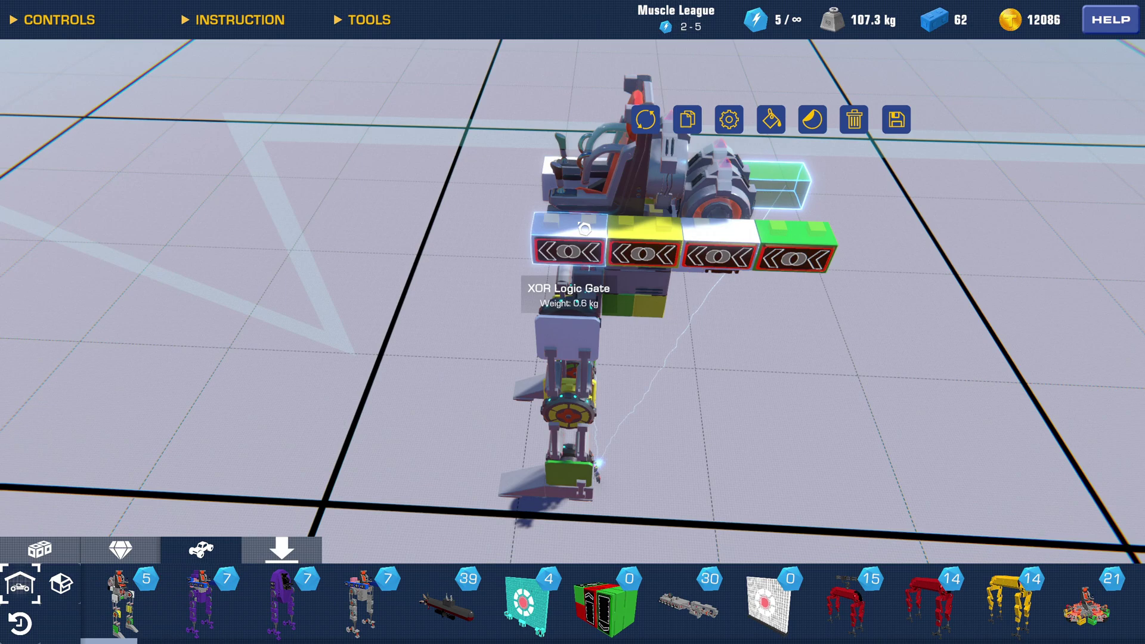
pyautogui.click(561, 255)
pyautogui.click(521, 176)
pyautogui.moveTo(517, 180); pyautogui.dragTo(482, 185)
pyautogui.click(511, 323)
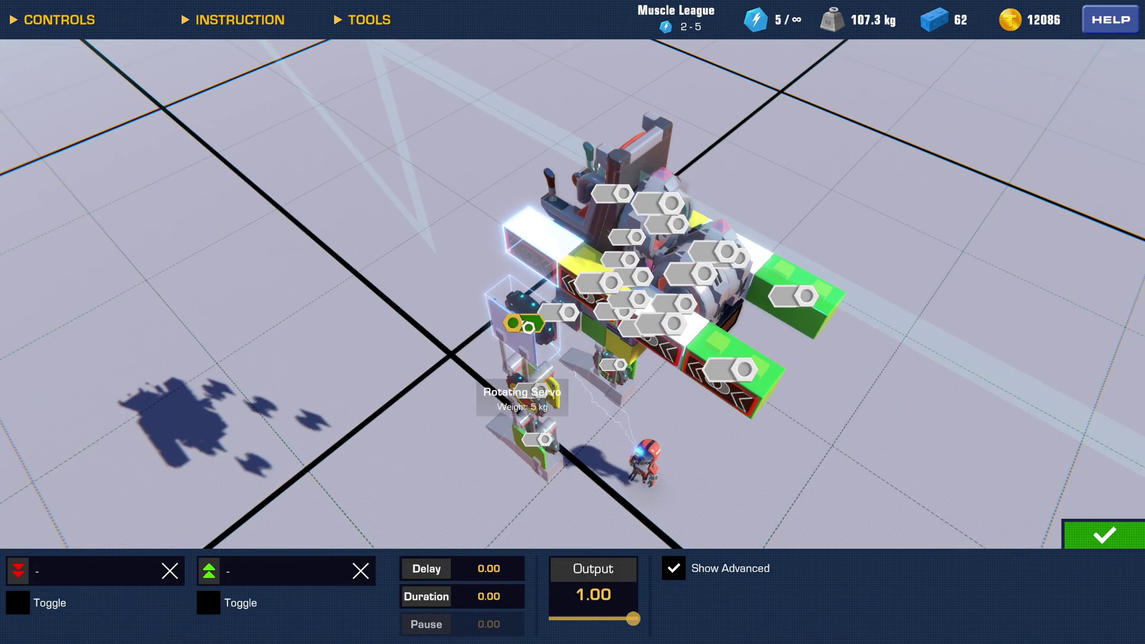
pyautogui.moveTo(512, 323); pyautogui.dragTo(534, 326)
pyautogui.click(558, 406)
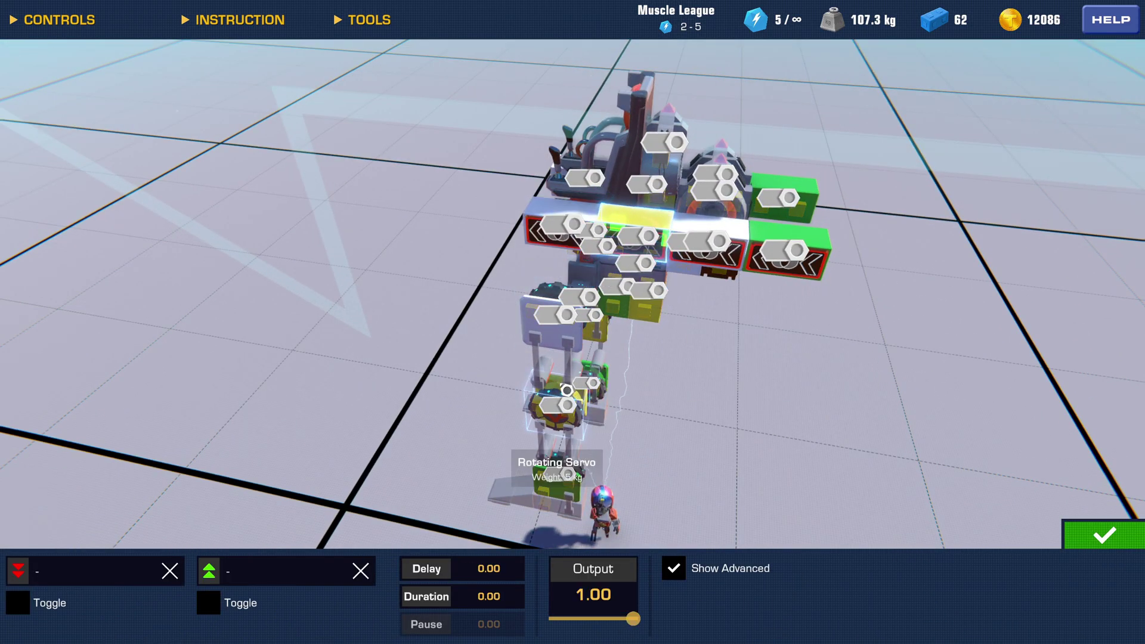
# Wire the left side's rear white XOR gate to the white hip servo and its green gate to the green ankle servo.
pyautogui.click(560, 314)
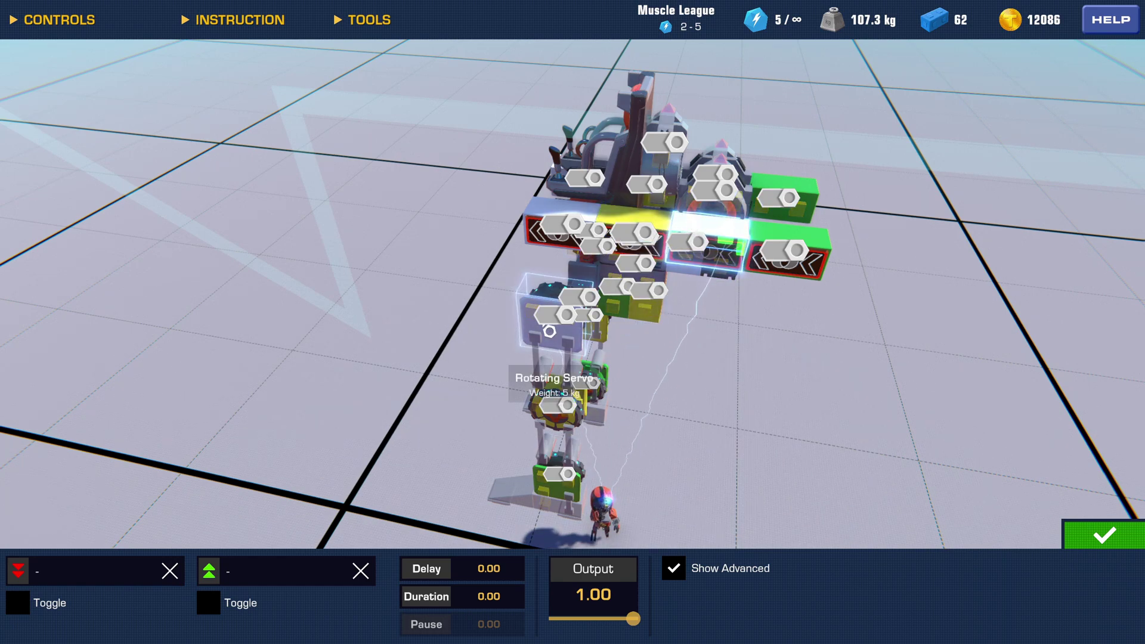
pyautogui.click(810, 269)
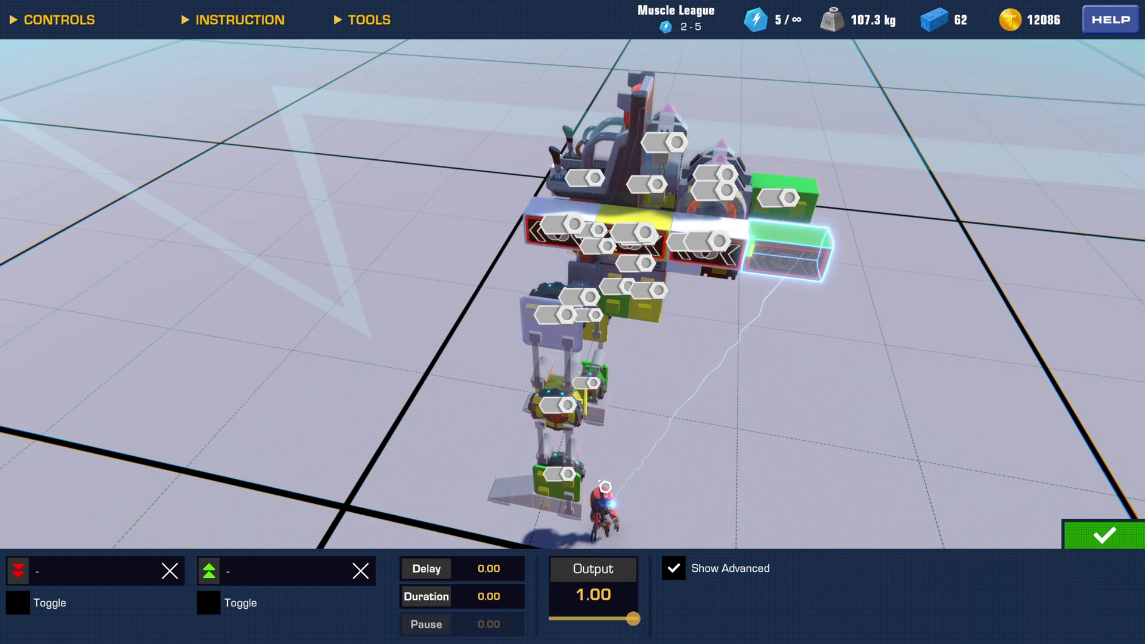
pyautogui.click(560, 475)
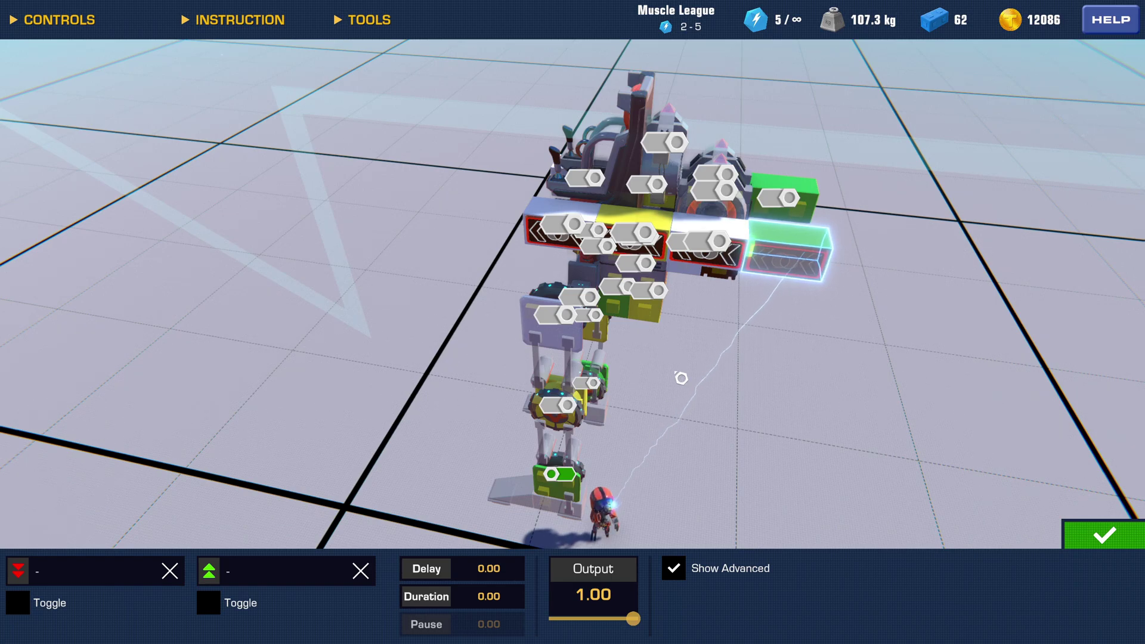
pyautogui.press('Escape')
# Set Delay, Duration and Pause to 0.25 for all four XOR gates on the mech's right side together.
pyautogui.moveTo(682, 378); pyautogui.dragTo(841, 376)
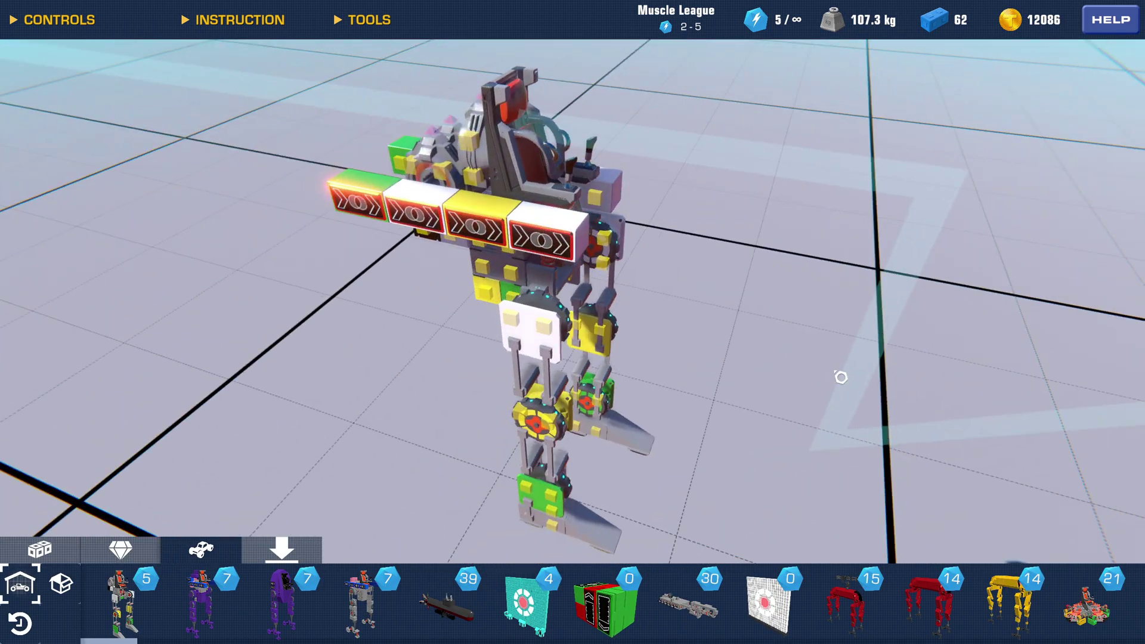
pyautogui.moveTo(677, 358); pyautogui.dragTo(707, 385)
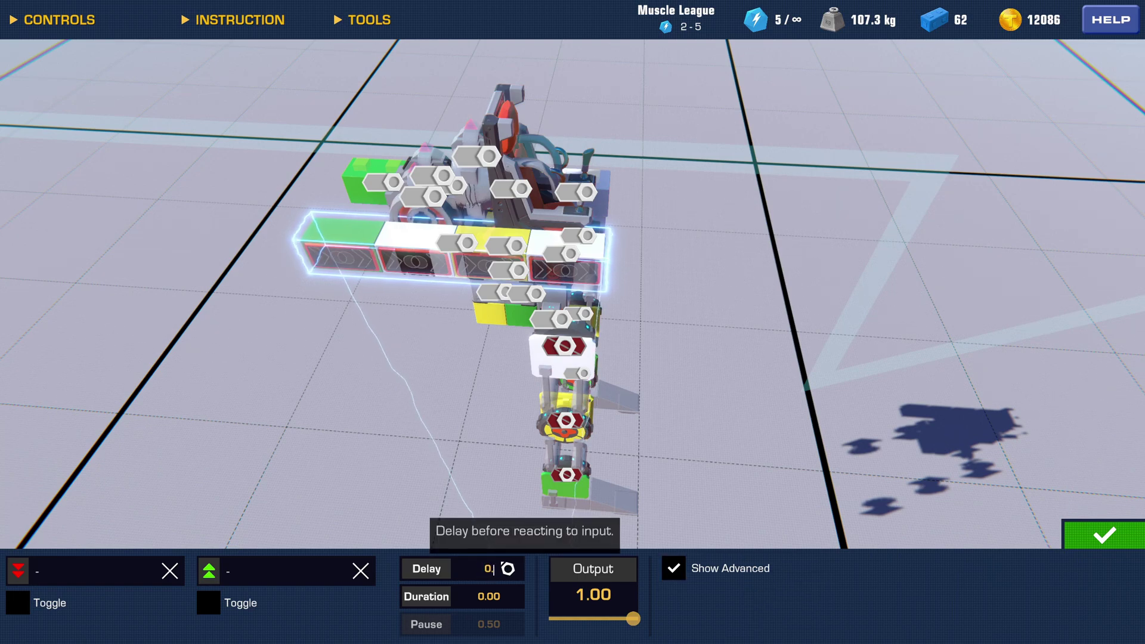
pyautogui.click(479, 600)
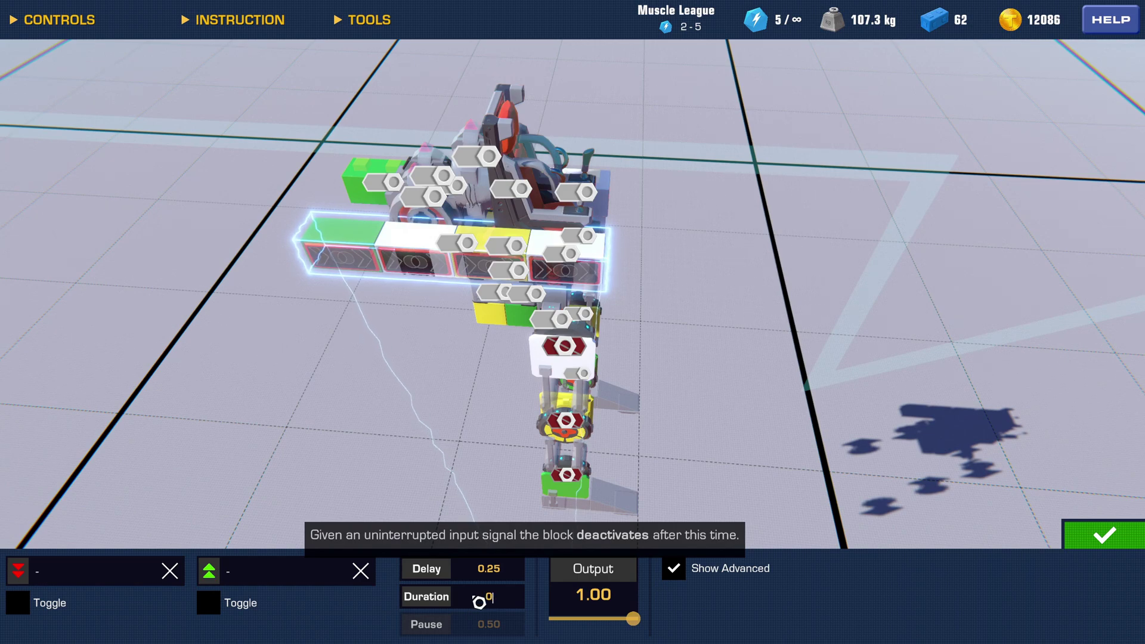
pyautogui.write('0.25')
pyautogui.press('Return')
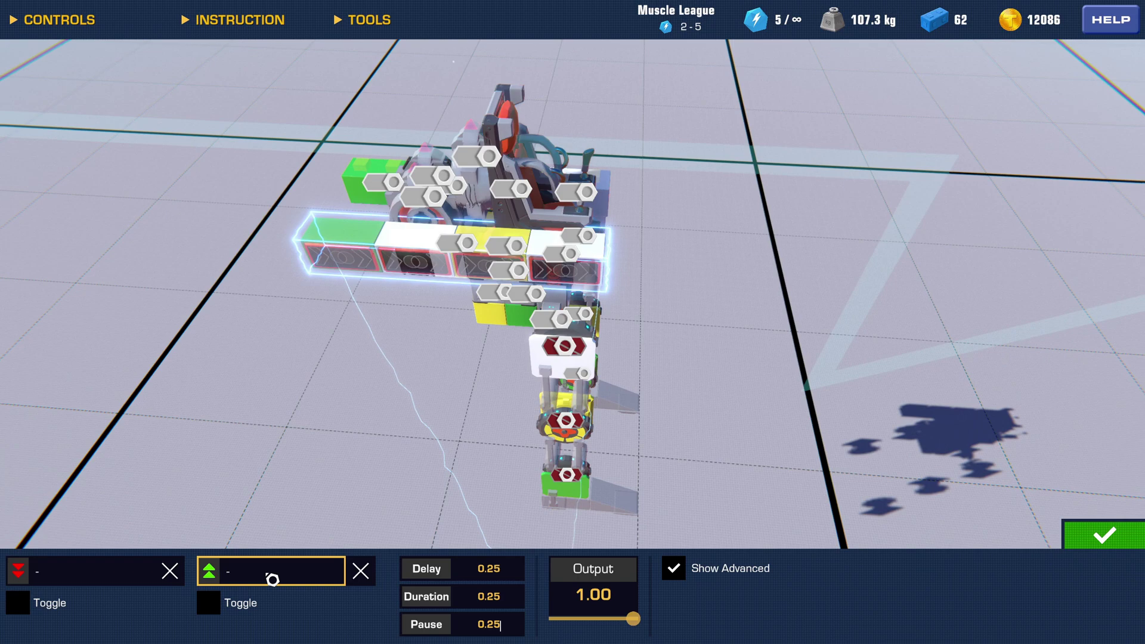
# Assign W as the positive input of the four selected right-side XOR gates.
pyautogui.click(268, 578)
pyautogui.press('w')
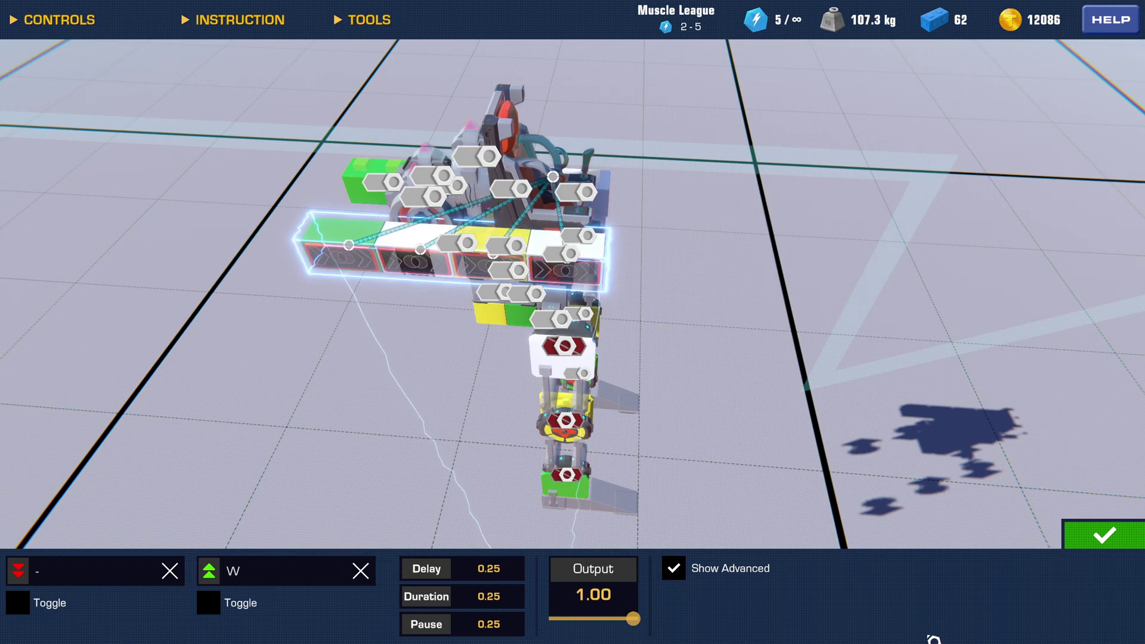
pyautogui.click(1083, 535)
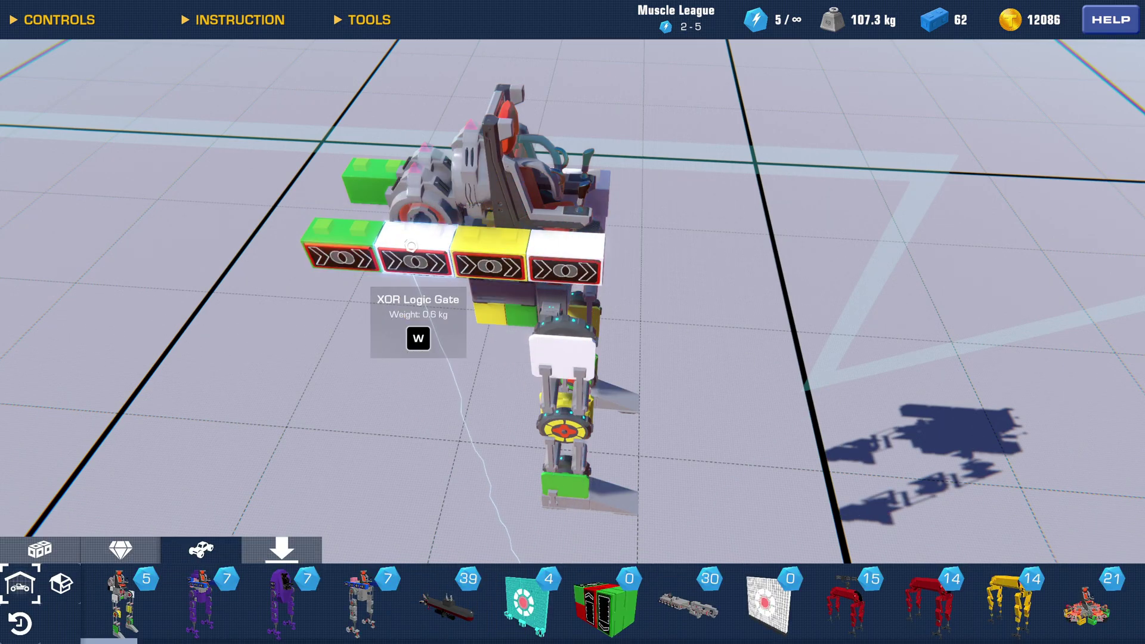
# Set the Delay of the right side's rear white XOR gate, between the green and yellow gates, to 0.
pyautogui.click(426, 265)
pyautogui.click(379, 179)
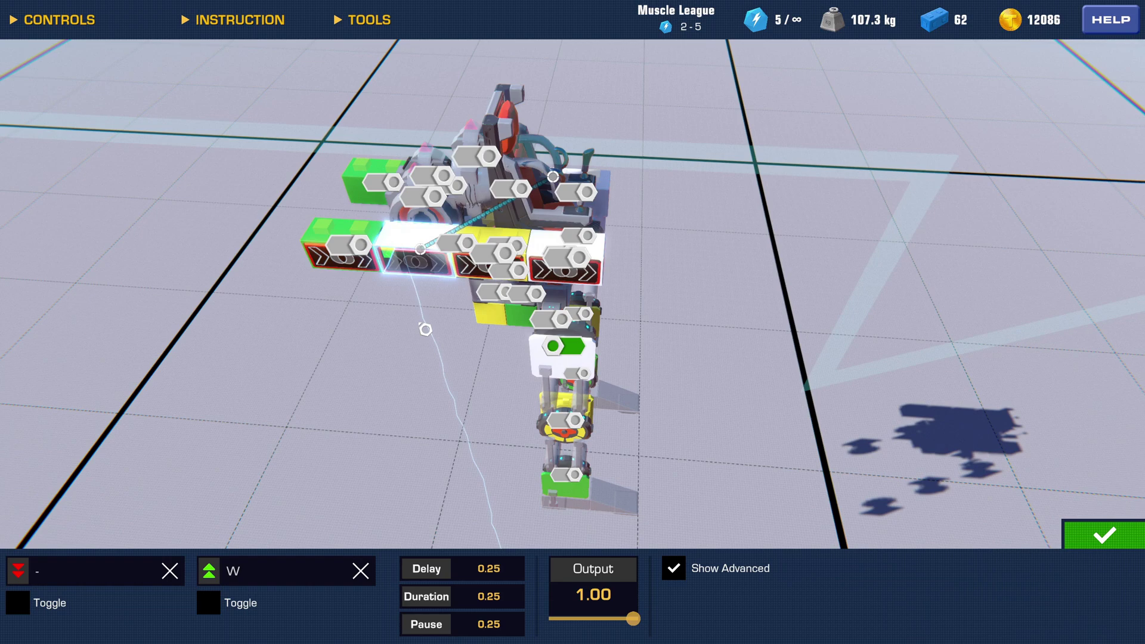
pyautogui.click(512, 577)
pyautogui.write('0')
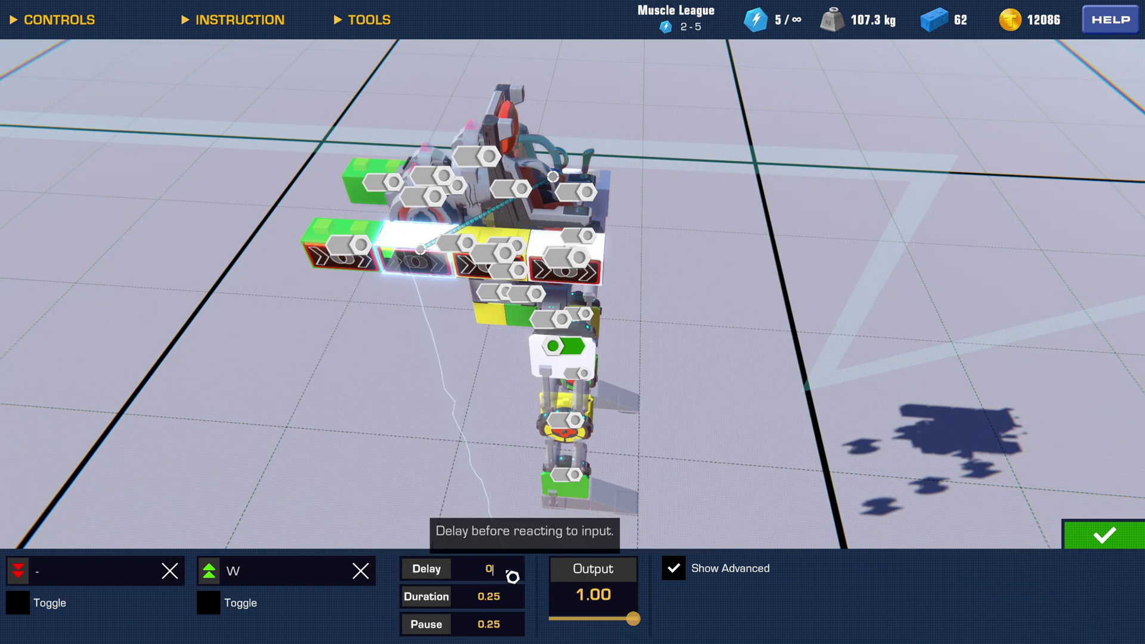
pyautogui.press('Return')
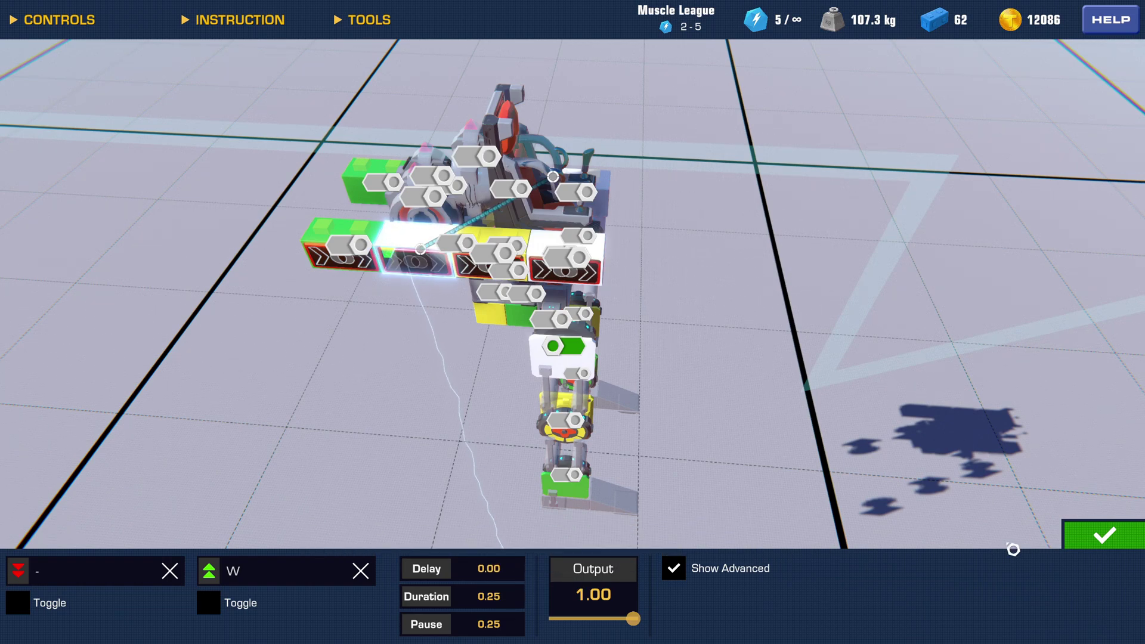
pyautogui.click(1100, 535)
# Set Duration and Pause to 0.25 for all four XOR gates on the mech's left side together.
pyautogui.moveTo(937, 444); pyautogui.dragTo(795, 269)
pyautogui.scroll(-3, 782, 276)
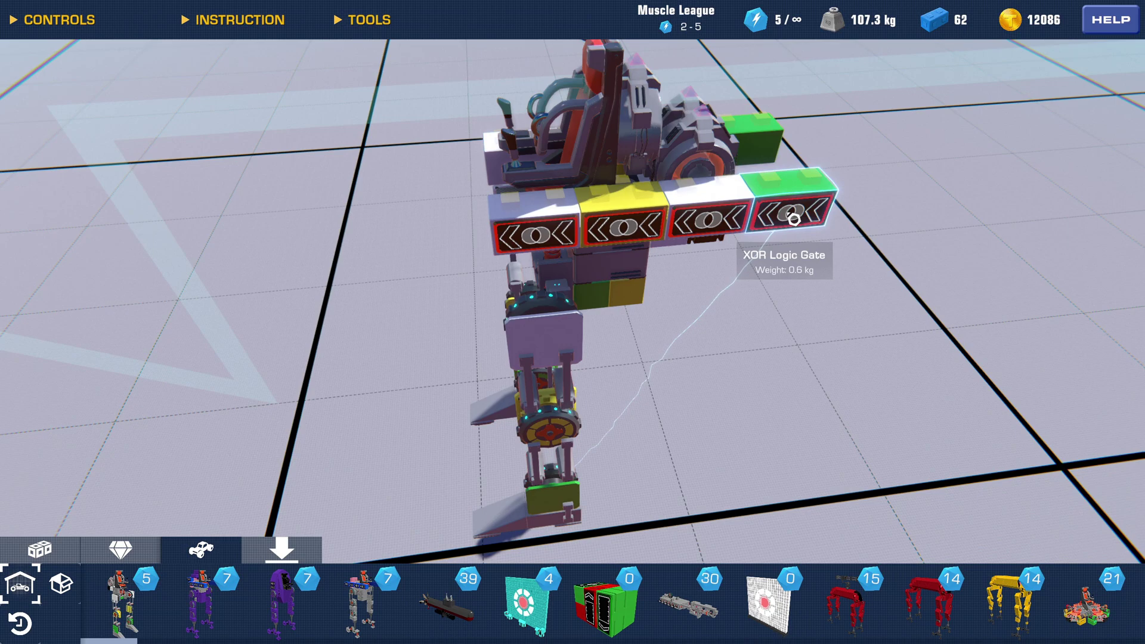
pyautogui.click(740, 208)
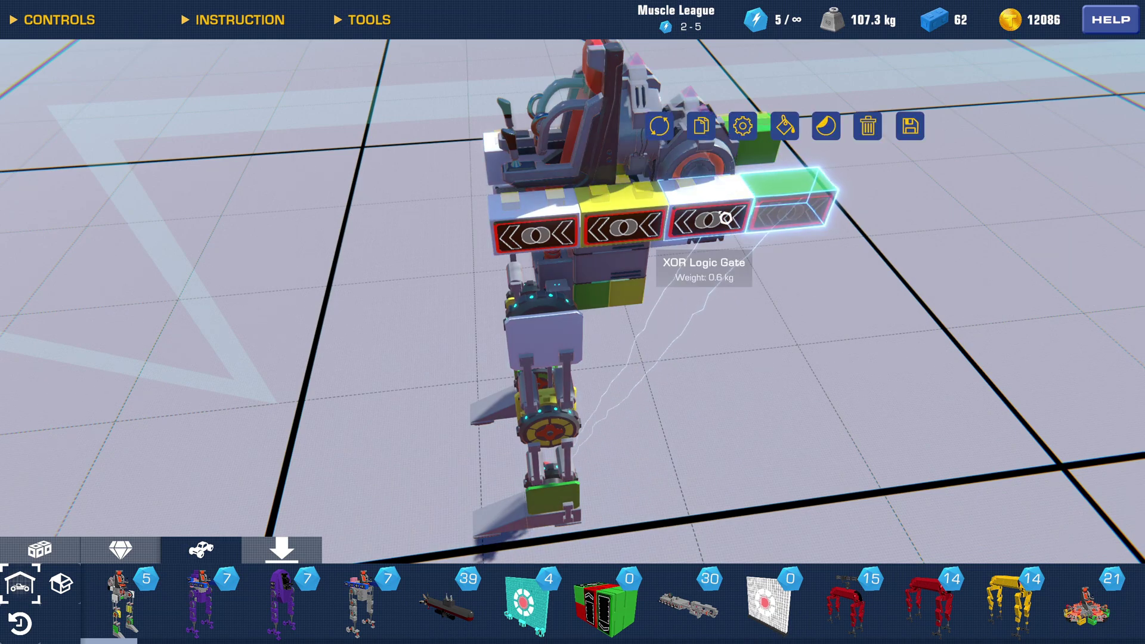
pyautogui.click(742, 125)
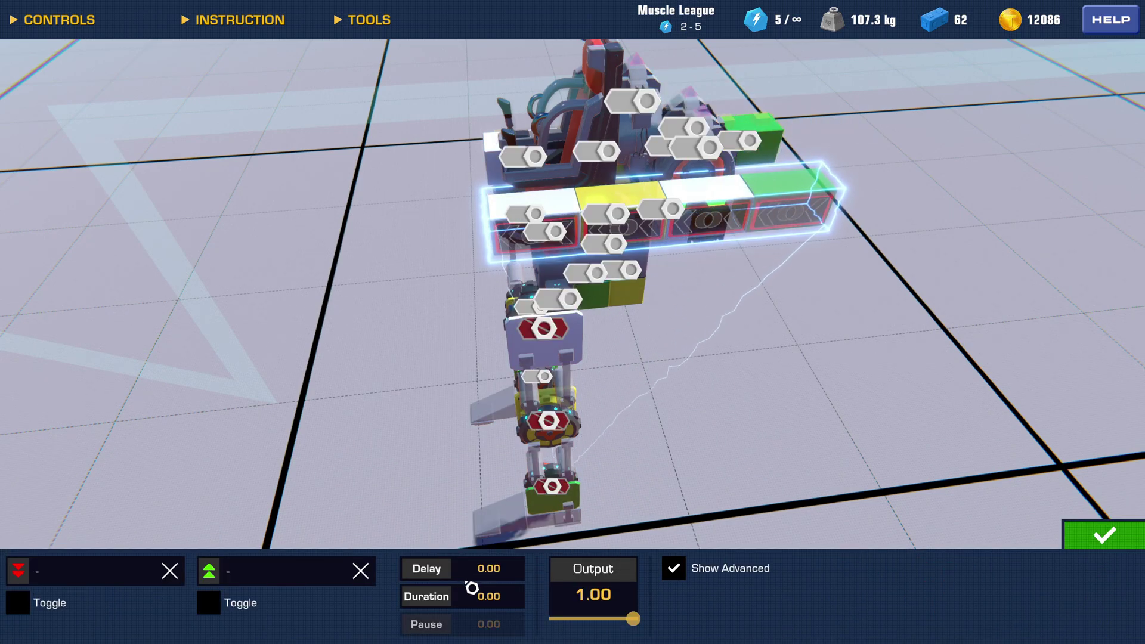
pyautogui.click(499, 608)
pyautogui.write('0.25')
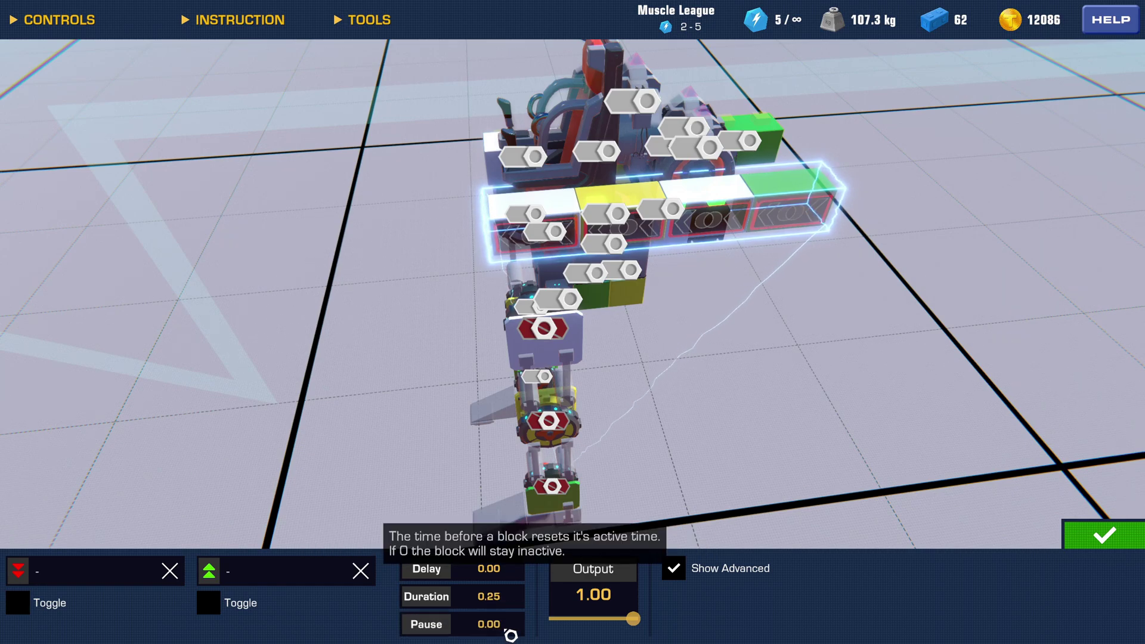
pyautogui.click(509, 636)
pyautogui.write('0')
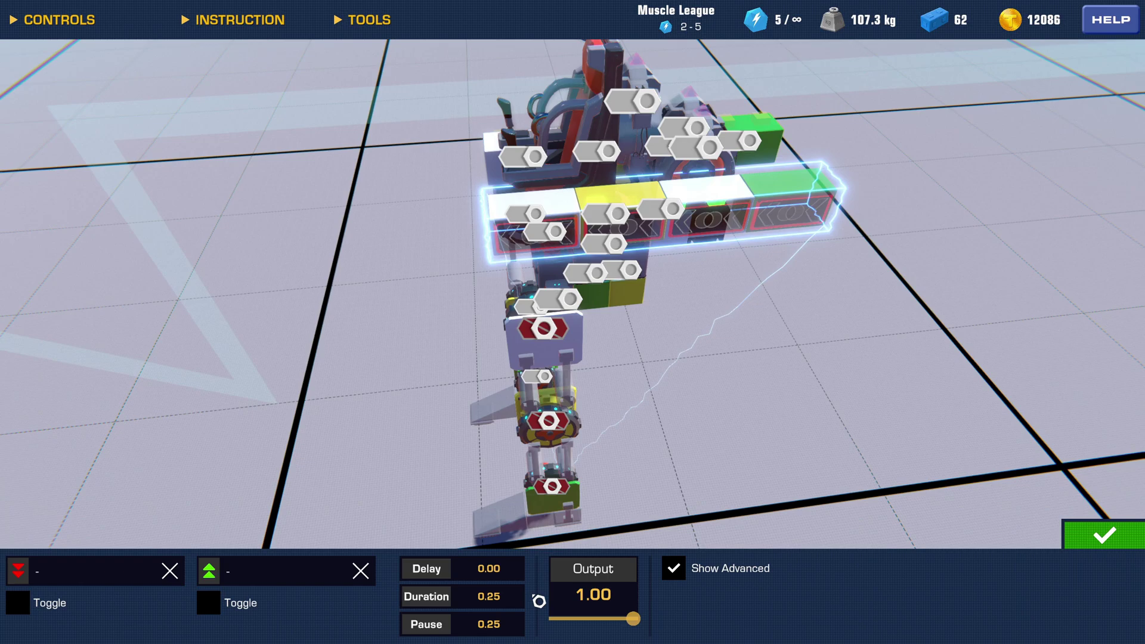
pyautogui.click(779, 345)
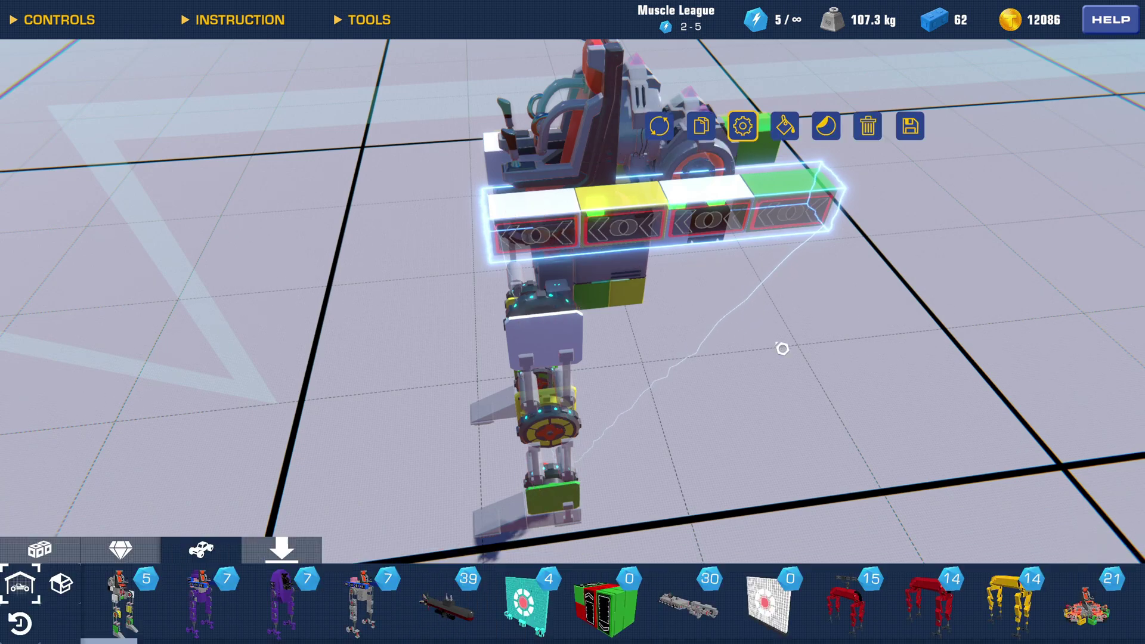
# Set the Delay of the left side's rear white XOR gate, beside the green gate, to 0.25.
pyautogui.click(734, 210)
pyautogui.click(673, 127)
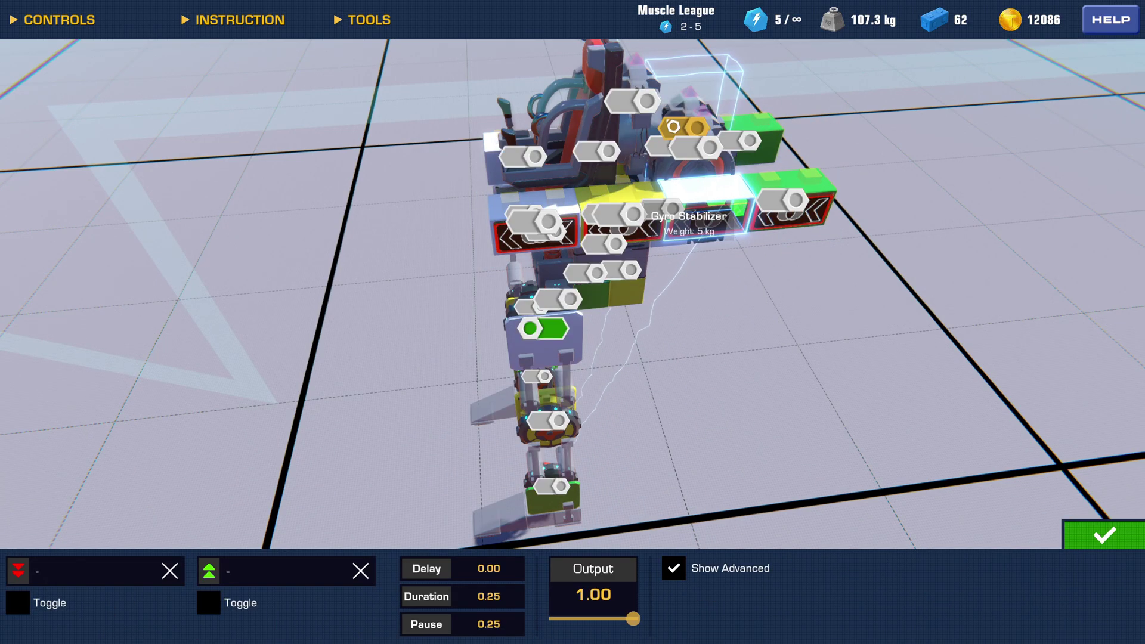
pyautogui.click(508, 570)
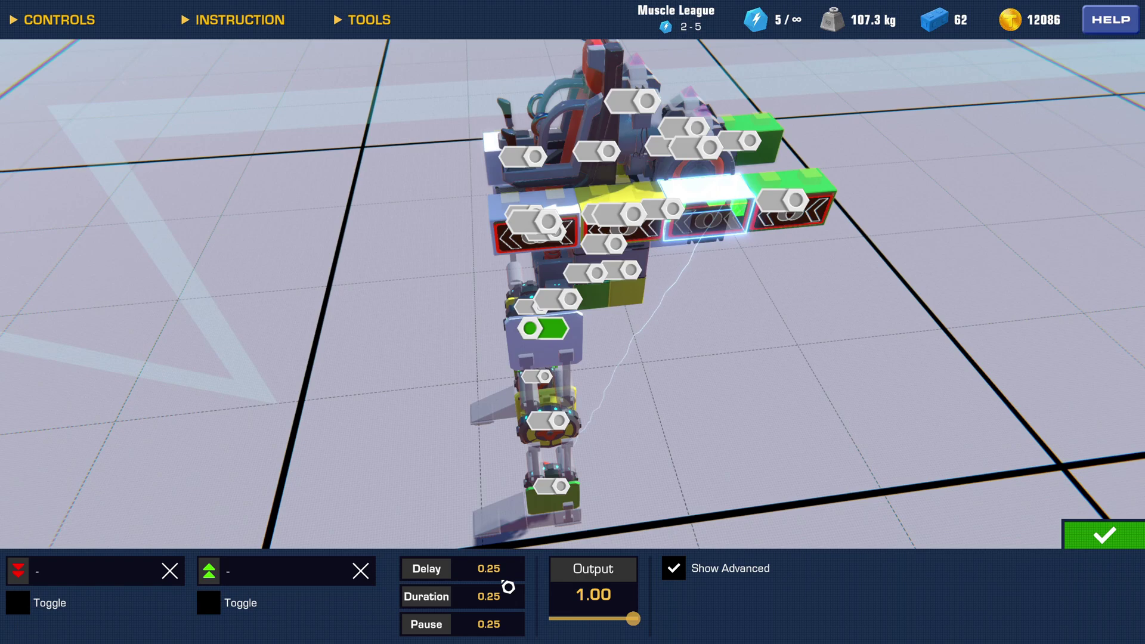
pyautogui.write('0.25')
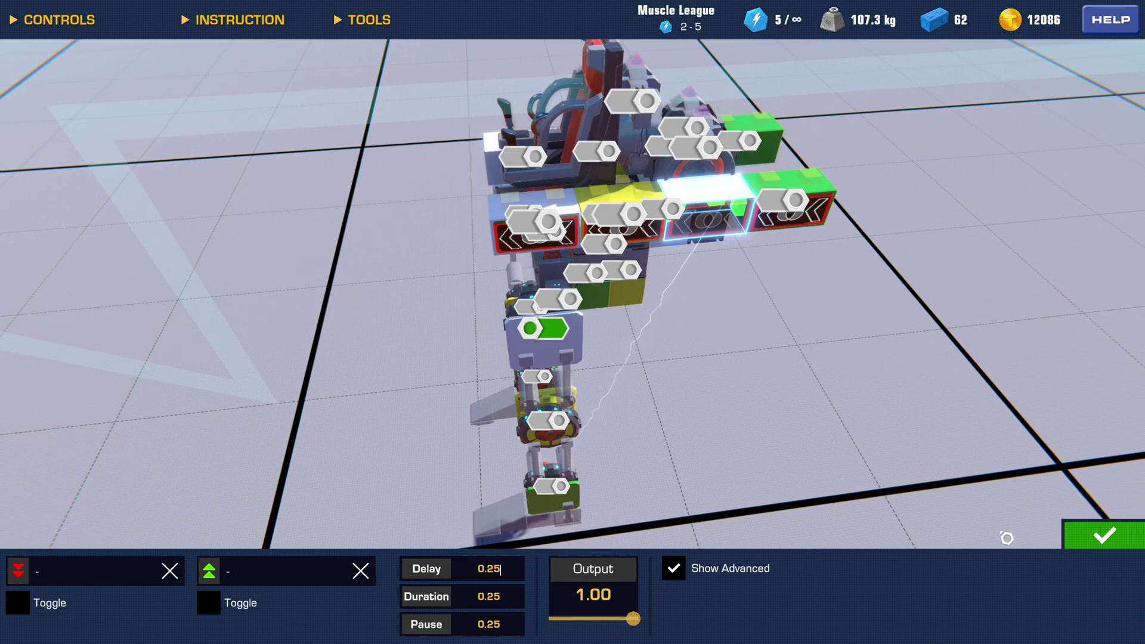
pyautogui.click(1091, 535)
# Test the mech's leg movement in drive mode and return to the builder.
pyautogui.press('b')
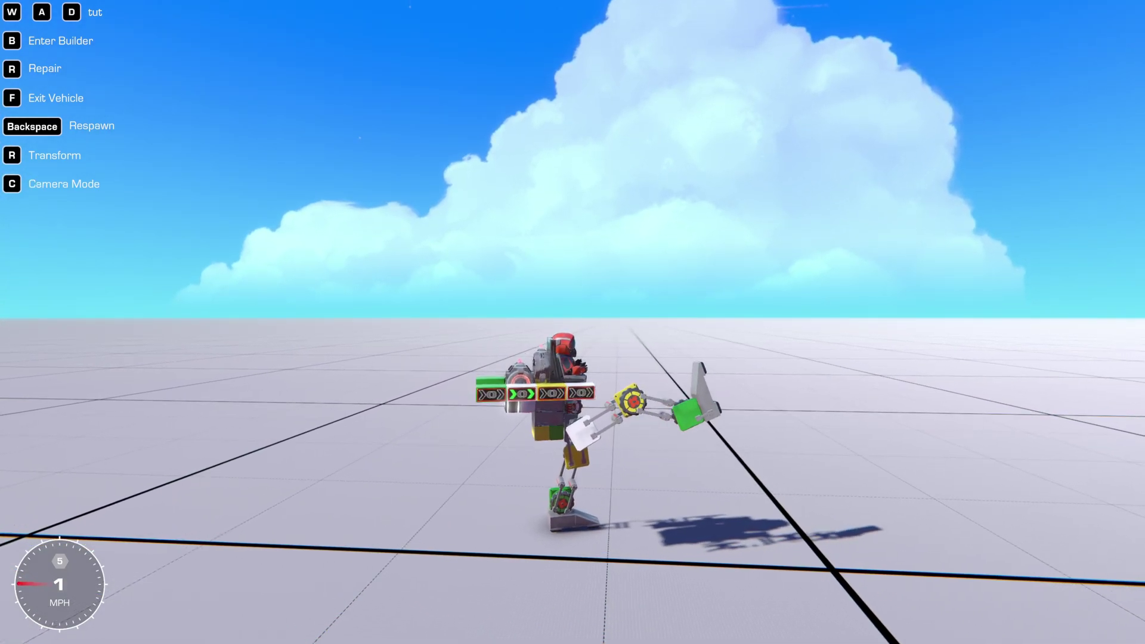
pyautogui.press('b')
# Assign W as the positive input key of all four XOR gates on the mech's left side together.
pyautogui.keyDown('shift'); pyautogui.click(733, 391); pyautogui.keyUp('shift')
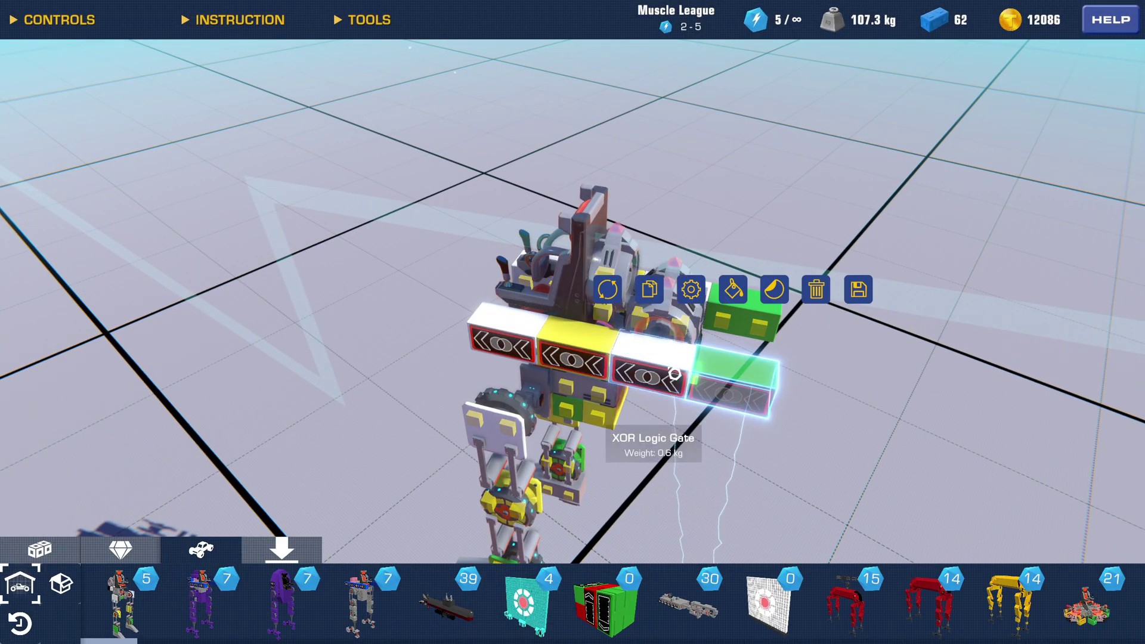
pyautogui.keyDown('shift'); pyautogui.click(653, 371); pyautogui.keyUp('shift')
pyautogui.keyDown('shift'); pyautogui.click(574, 357); pyautogui.keyUp('shift')
pyautogui.keyDown('shift'); pyautogui.click(507, 341); pyautogui.keyUp('shift')
pyautogui.click(690, 289)
pyautogui.click(244, 573)
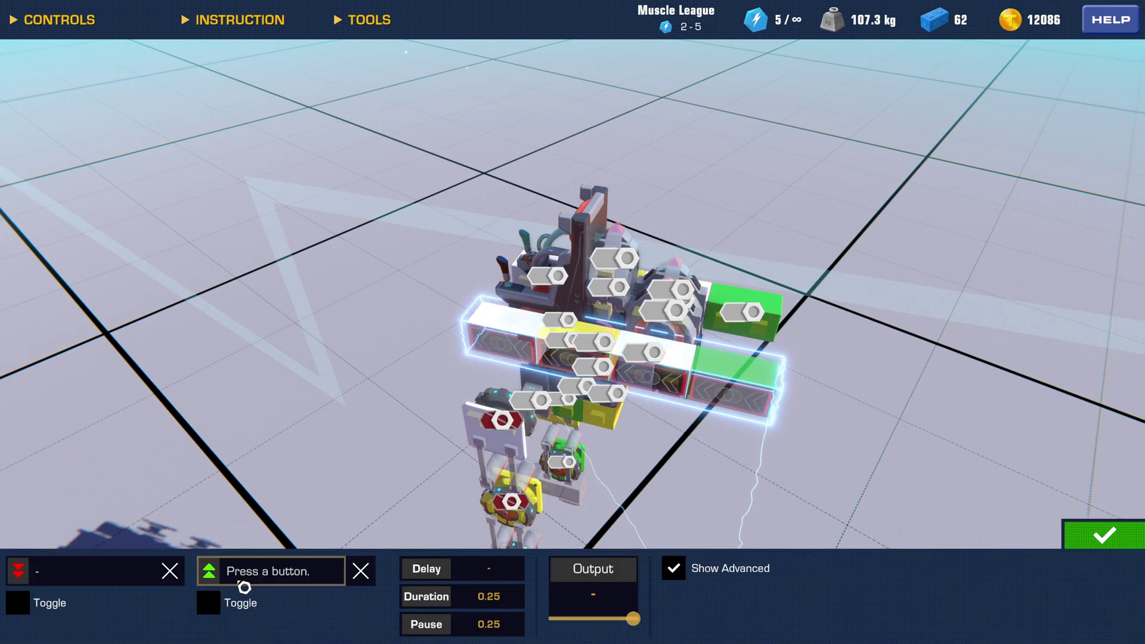
pyautogui.press('w')
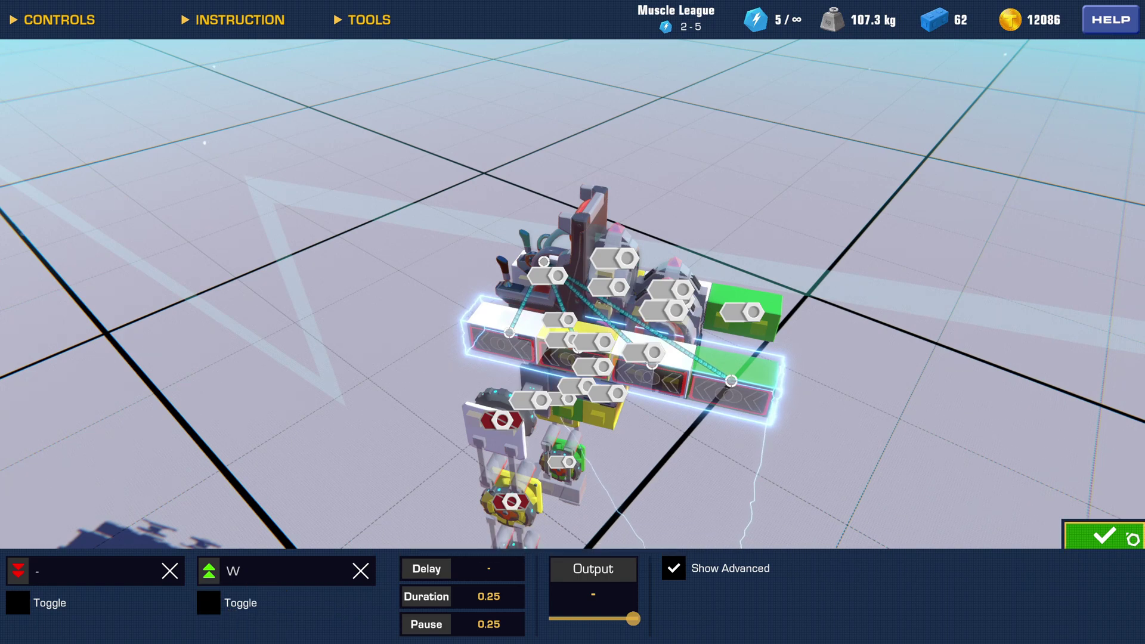
pyautogui.click(1103, 537)
# Check the Output and servo connections of the two front white XOR gates and the yellow XOR gates.
pyautogui.moveTo(1055, 537); pyautogui.dragTo(773, 244)
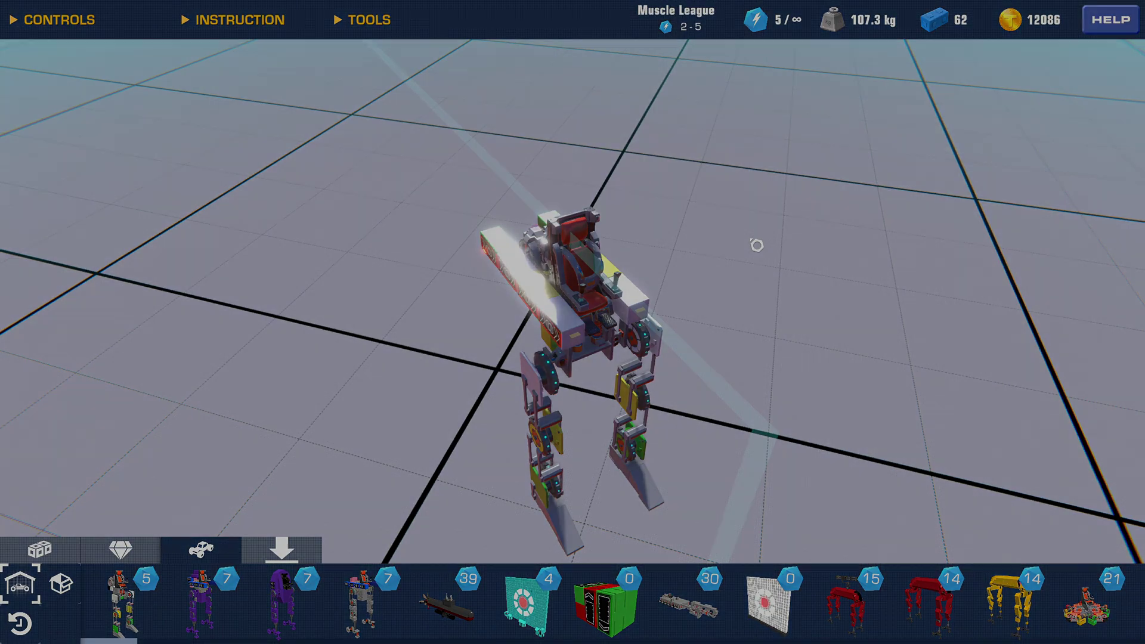
pyautogui.moveTo(757, 245); pyautogui.dragTo(463, 377)
pyautogui.click(603, 363)
pyautogui.moveTo(604, 363); pyautogui.dragTo(578, 357)
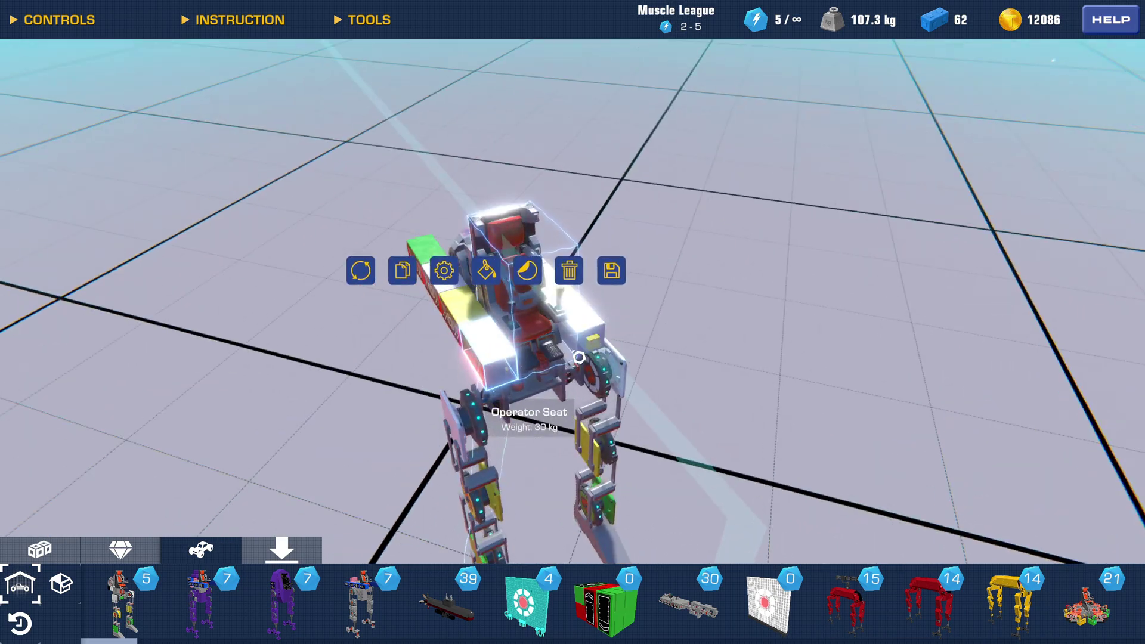
pyautogui.moveTo(434, 287); pyautogui.dragTo(511, 397)
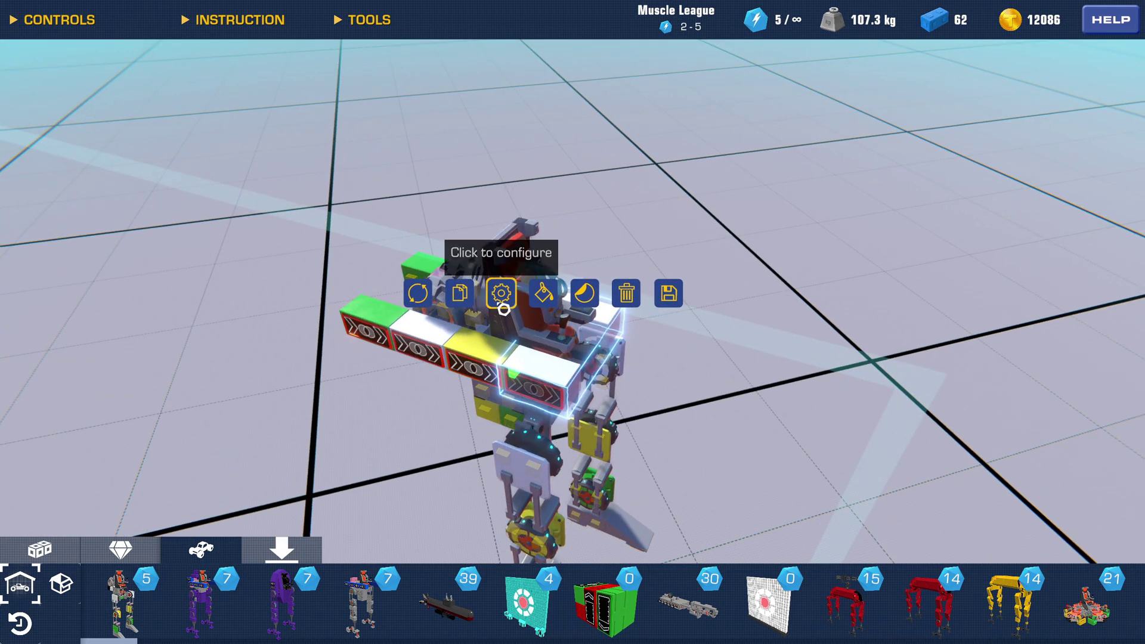
pyautogui.click(501, 292)
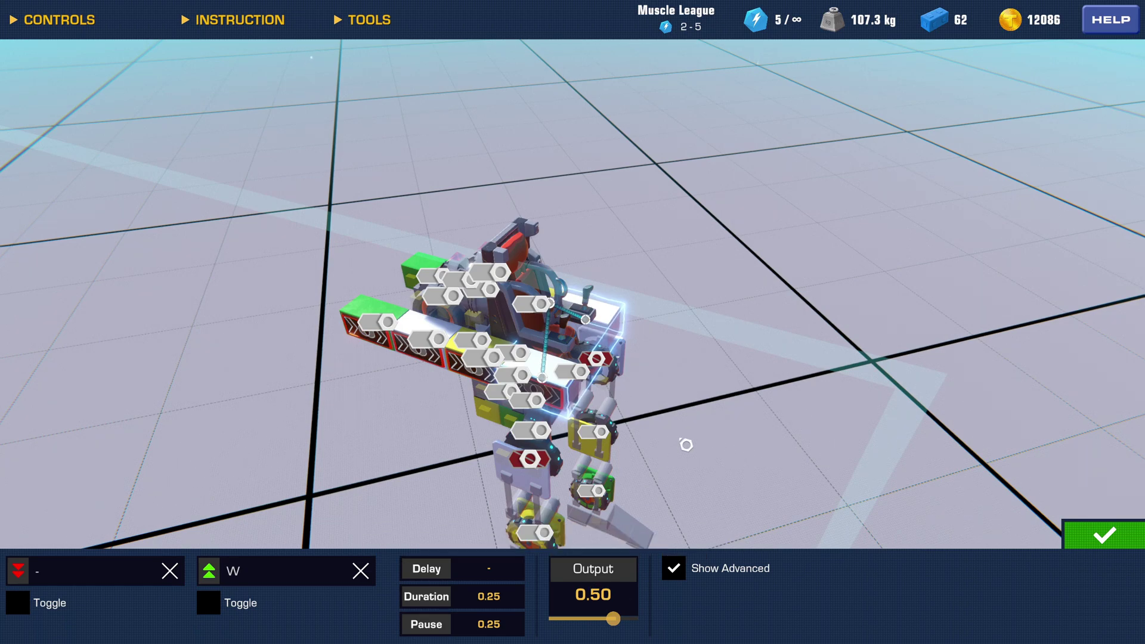
pyautogui.click(731, 392)
pyautogui.click(501, 376)
pyautogui.moveTo(501, 376); pyautogui.dragTo(596, 358)
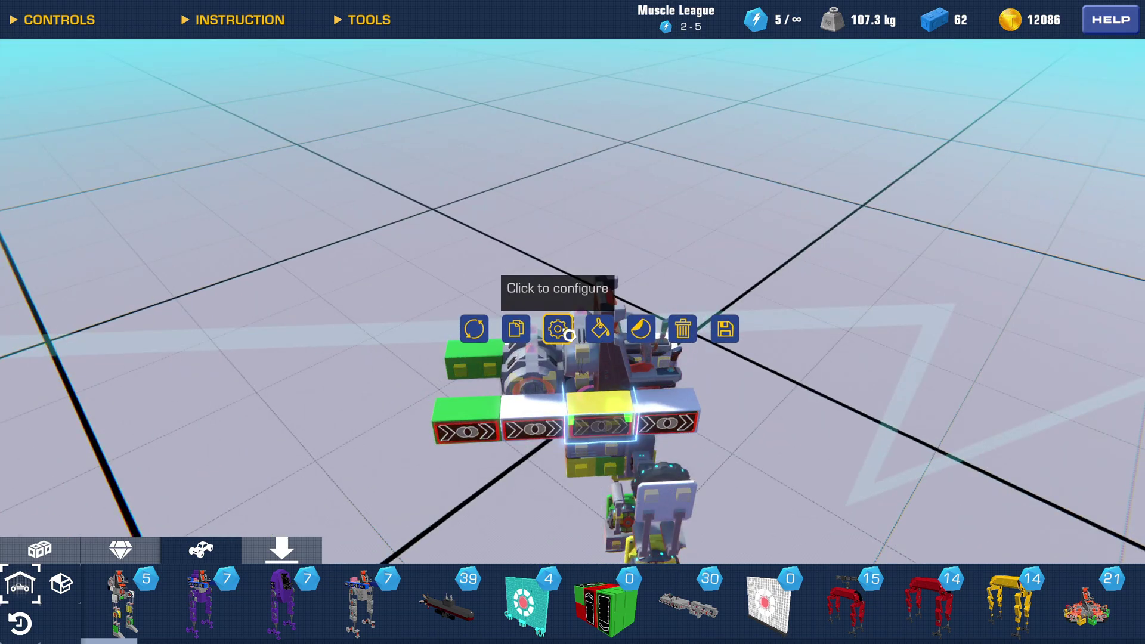
pyautogui.click(561, 327)
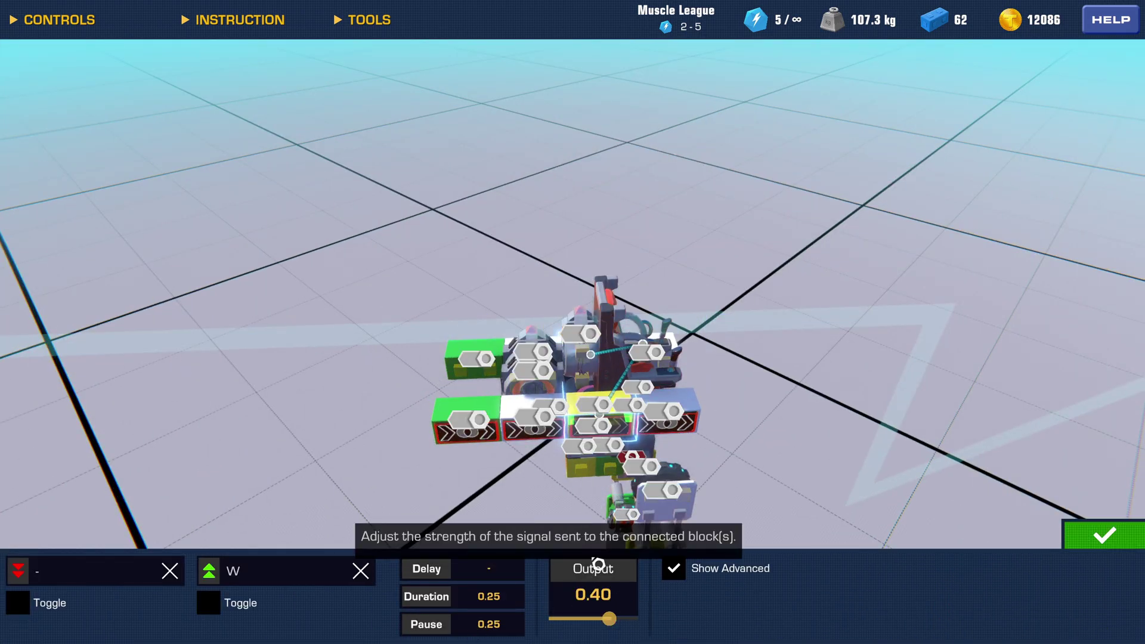
# Check the Output and servo connections of the two rear white XOR gates and the two green XOR gates.
pyautogui.click(495, 475)
pyautogui.click(471, 431)
pyautogui.moveTo(472, 431); pyautogui.dragTo(368, 448)
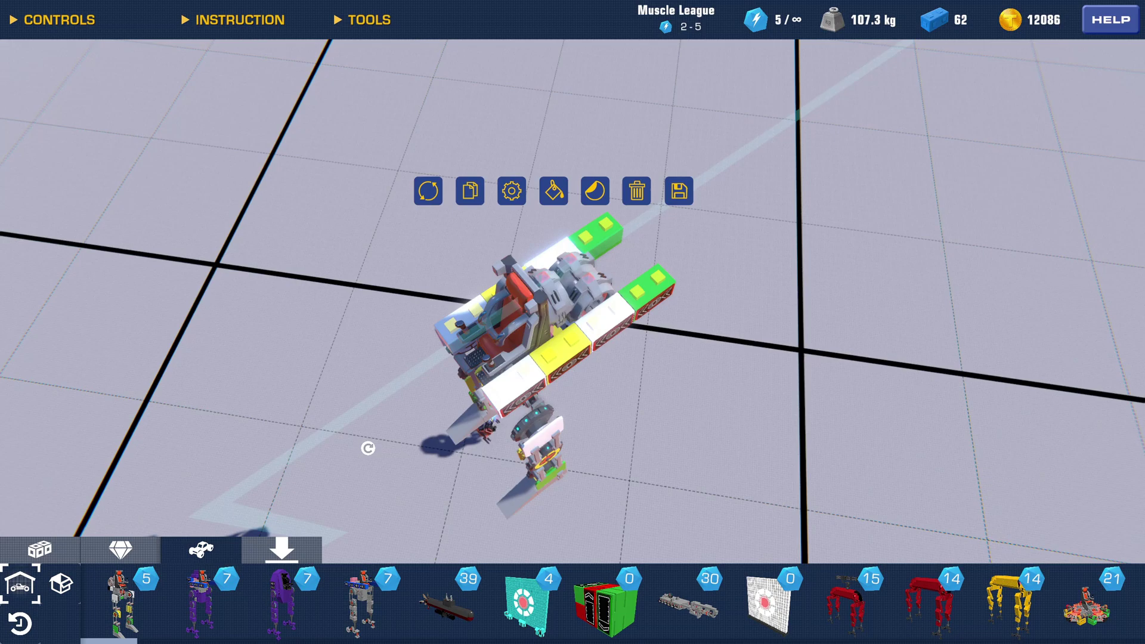
pyautogui.click(529, 198)
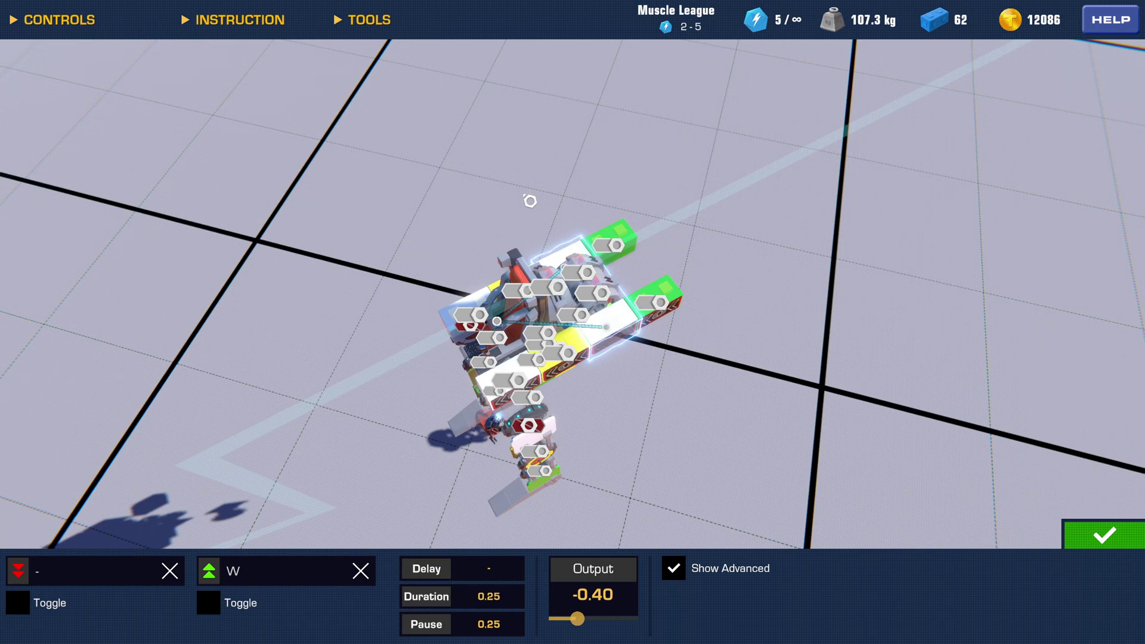
pyautogui.click(625, 235)
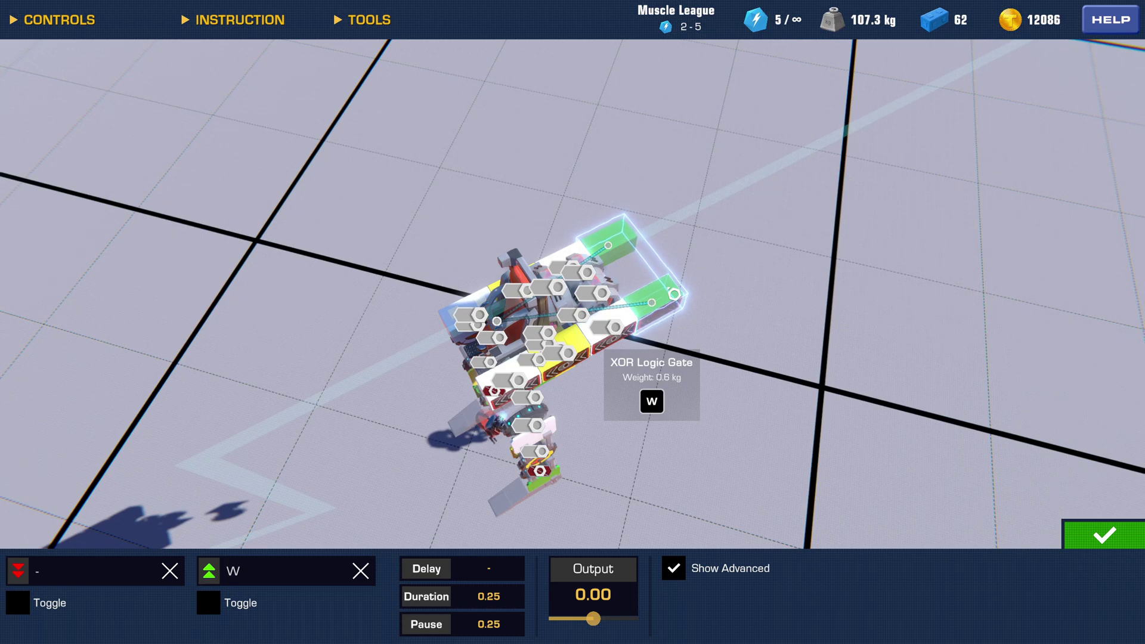
pyautogui.click(1105, 535)
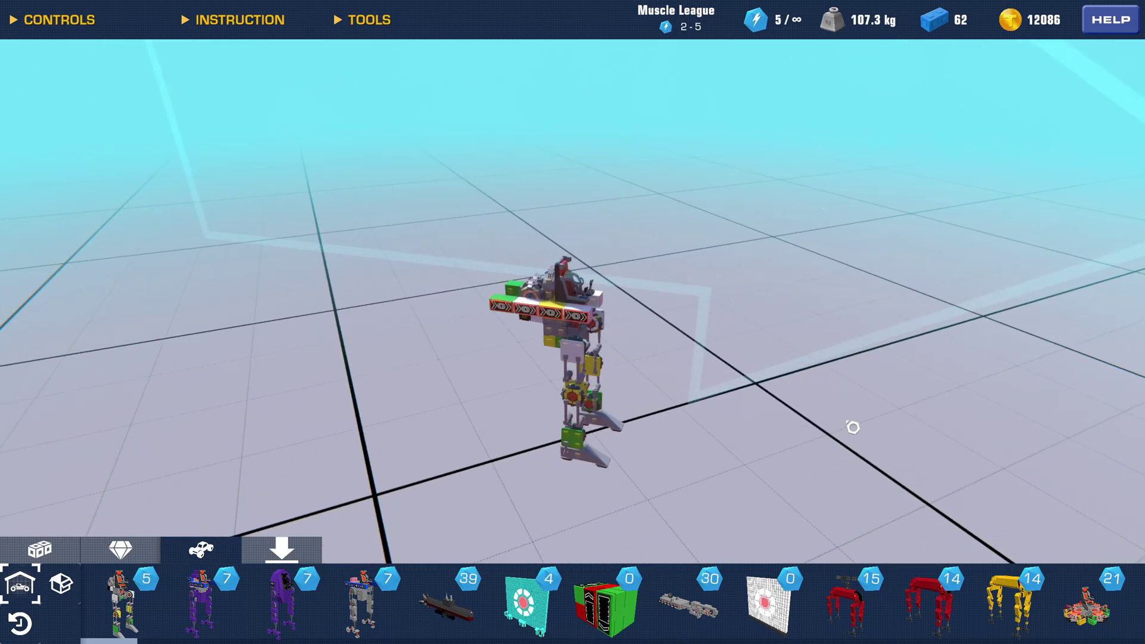
# Test the mech's forward walk in drive mode and return to the builder.
pyautogui.press('b')
pyautogui.press('w')
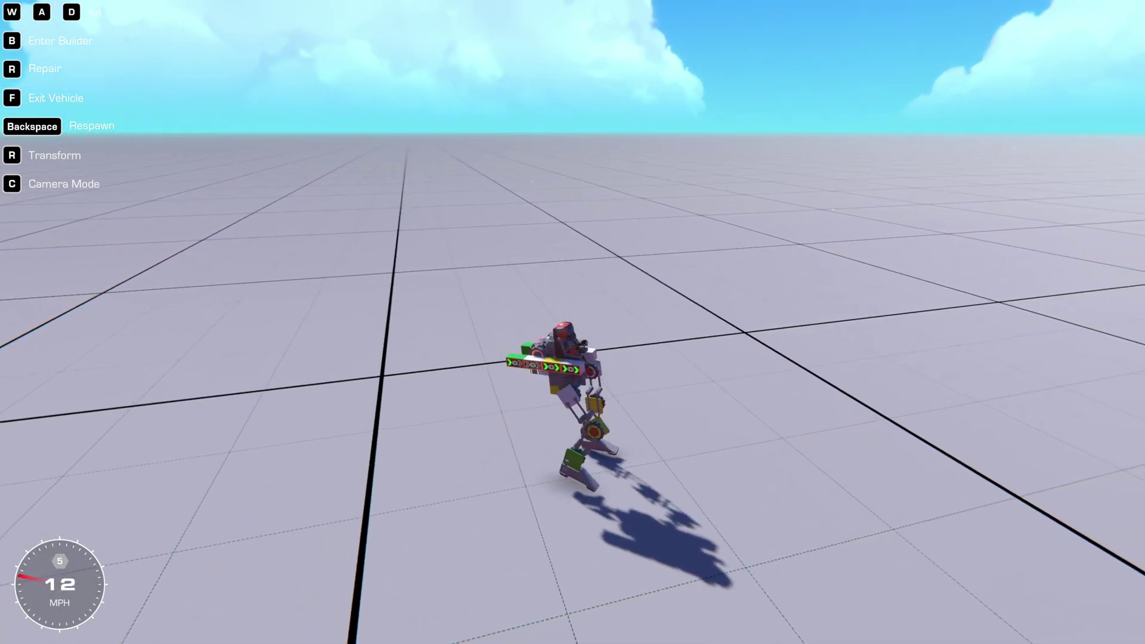
pyautogui.scroll(3, 572, 322)
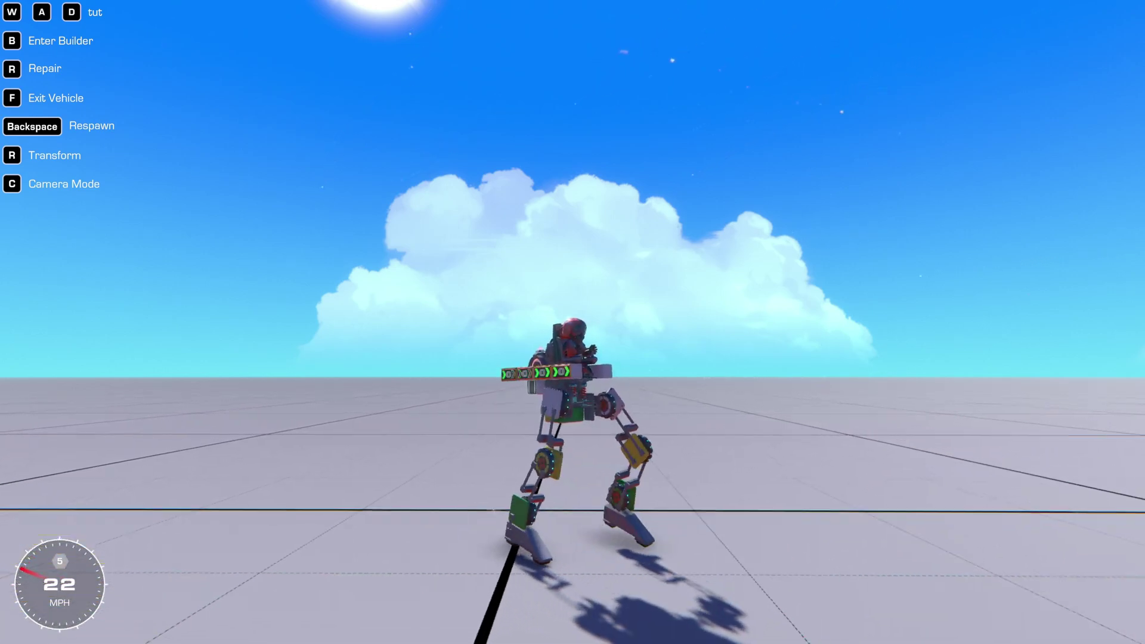
pyautogui.press('r')
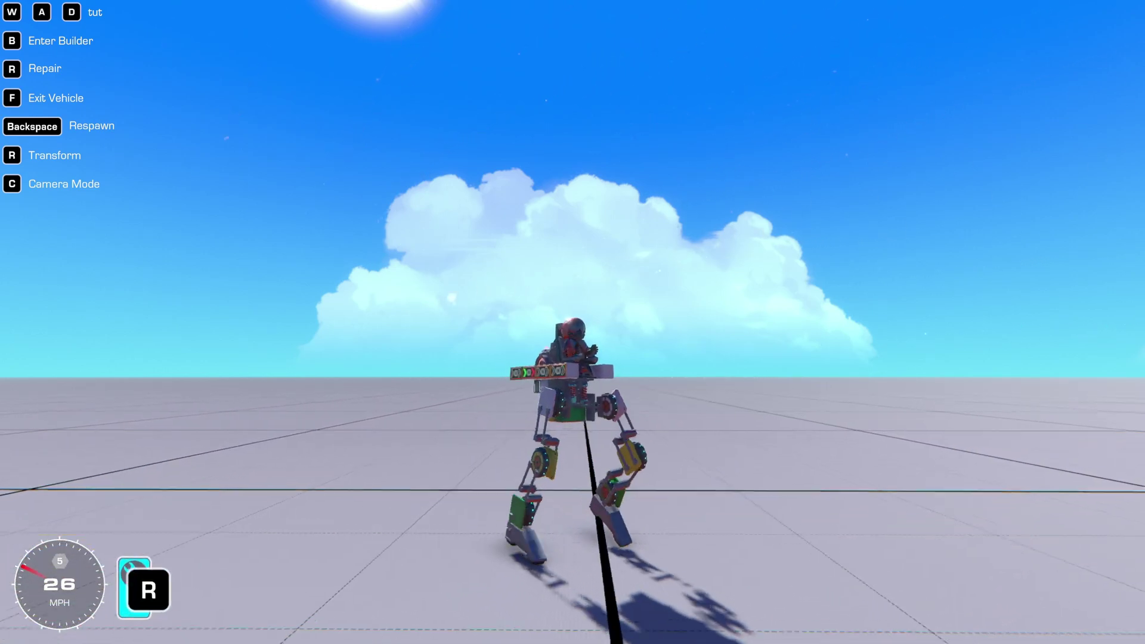
pyautogui.press('b')
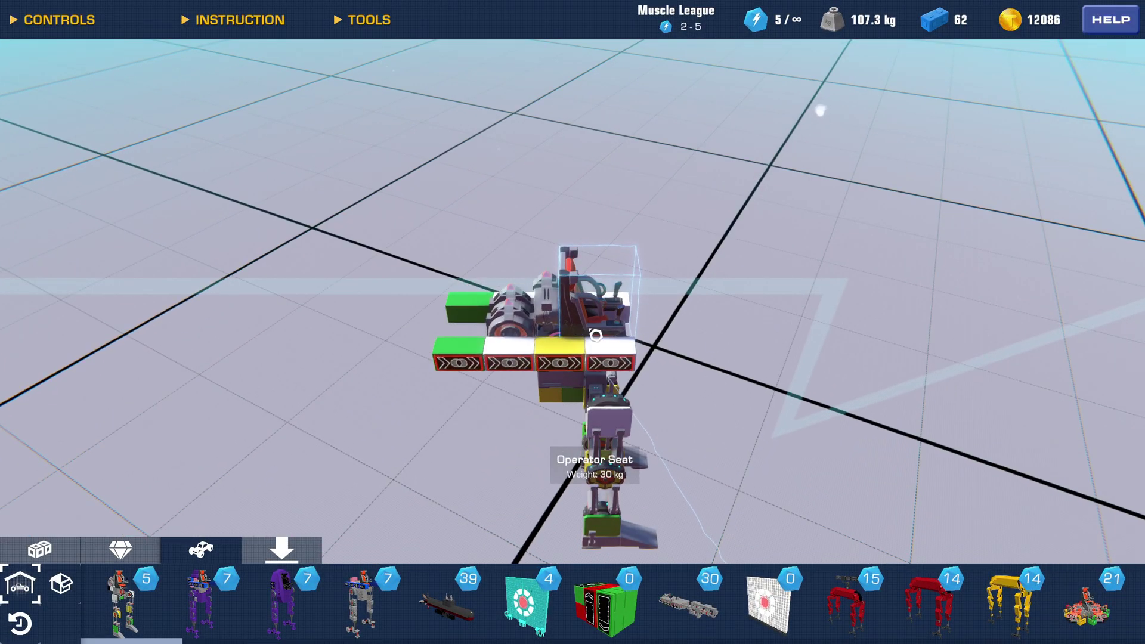
# Review which hip and knee servos the front white and yellow XOR gates drive, along with their Output settings.
pyautogui.click(596, 335)
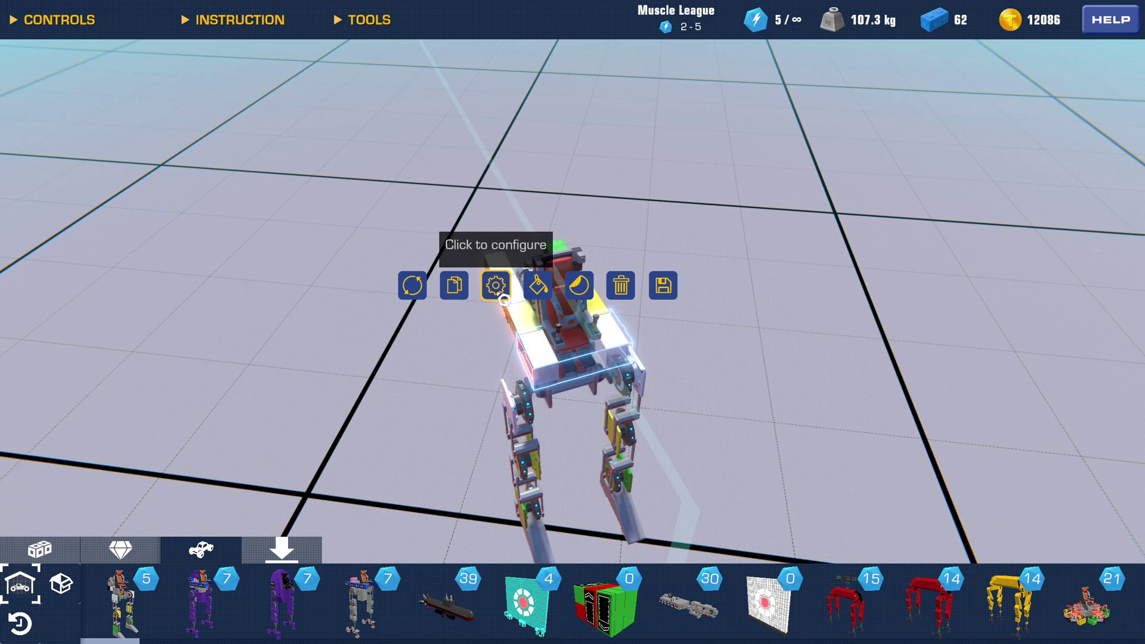
pyautogui.click(496, 286)
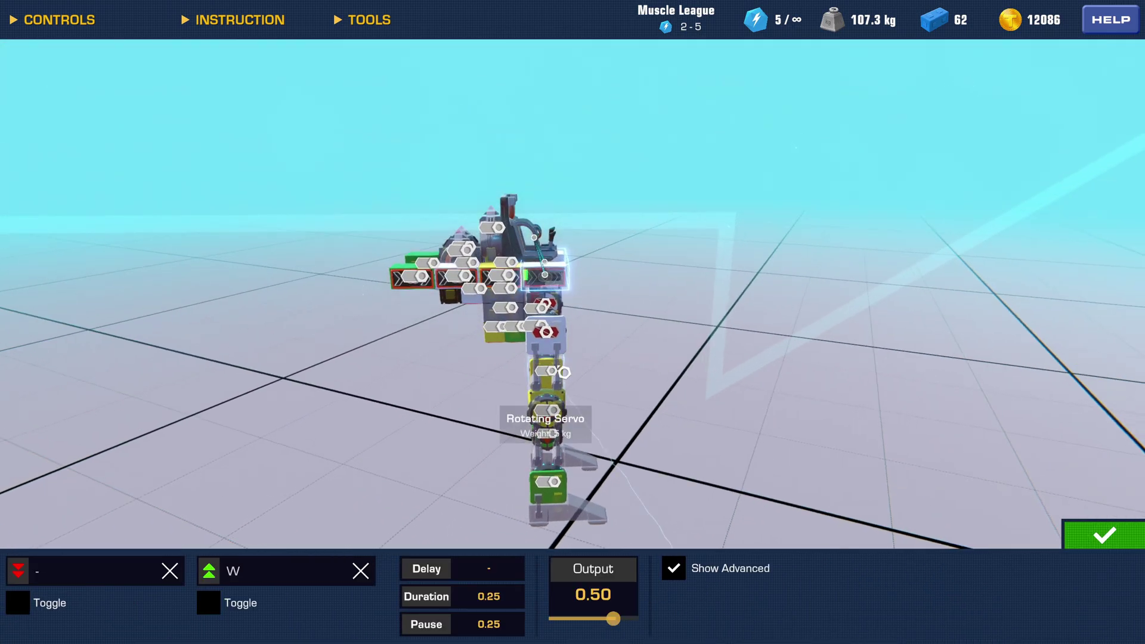
pyautogui.click(363, 281)
pyautogui.click(404, 289)
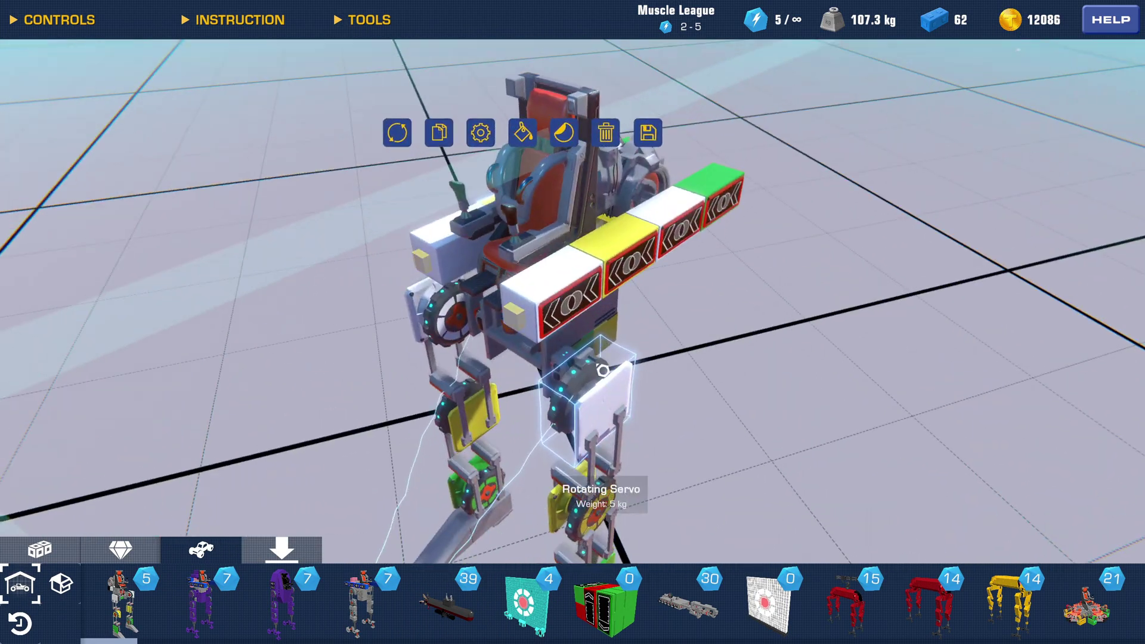
pyautogui.click(481, 130)
pyautogui.moveTo(765, 303)
pyautogui.mouseDown()
pyautogui.moveTo(715, 325)
pyautogui.moveTo(755, 436)
pyautogui.mouseUp()
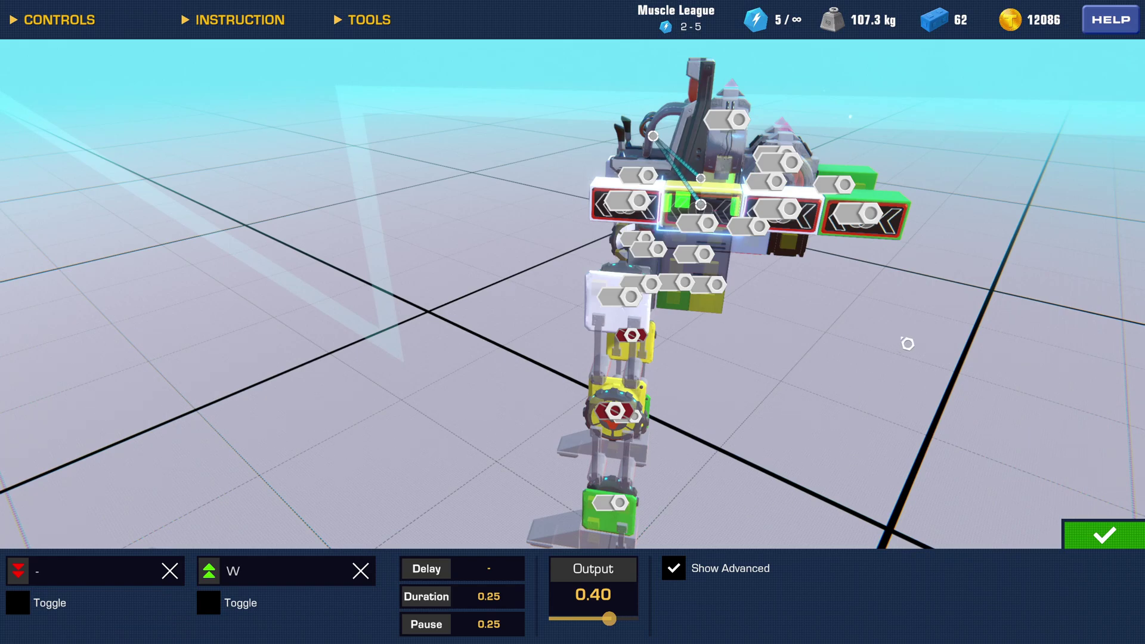
# Review which hip and ankle servos the rear white and green XOR gates drive, along with their Output settings.
pyautogui.press('Escape')
pyautogui.moveTo(867, 358); pyautogui.dragTo(704, 370)
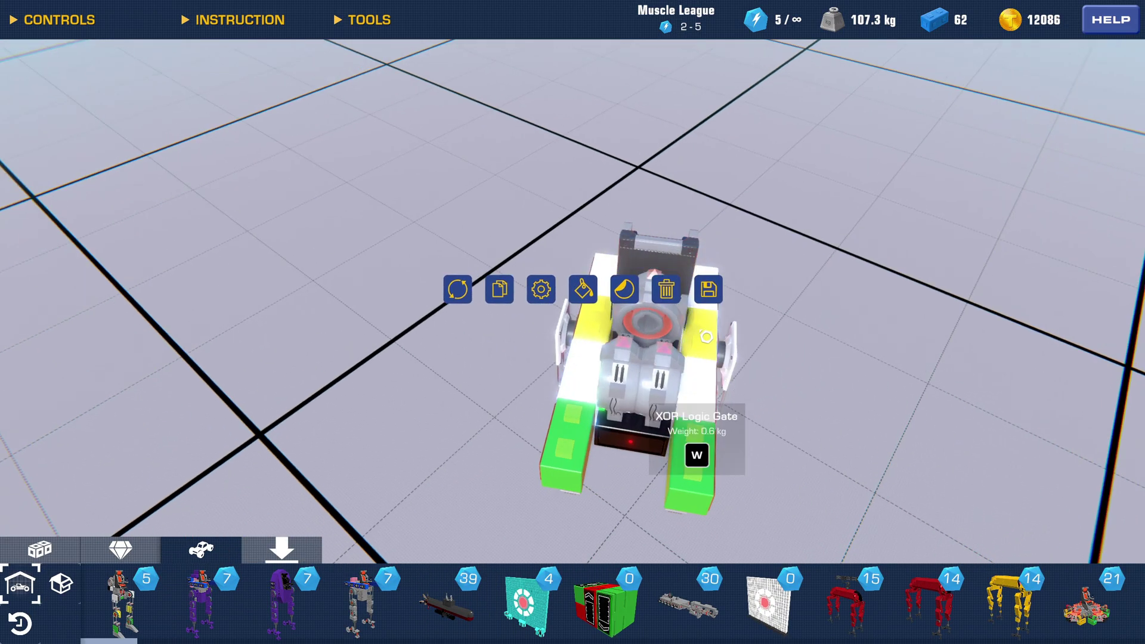
pyautogui.click(542, 290)
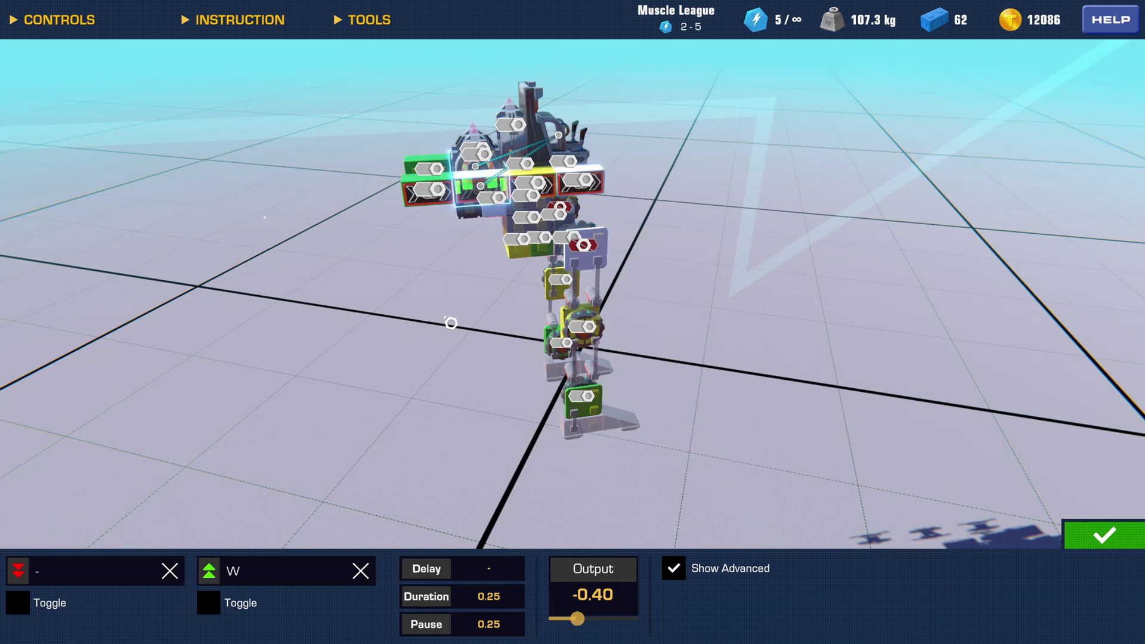
pyautogui.press('Escape')
pyautogui.moveTo(510, 354); pyautogui.dragTo(528, 365)
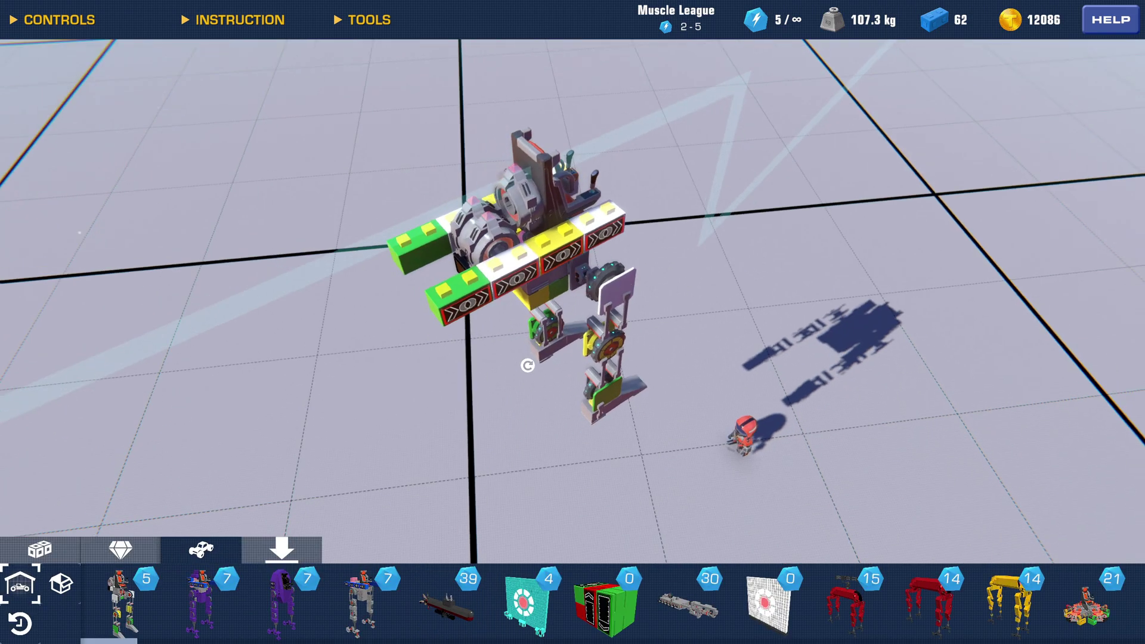
pyautogui.click(453, 299)
pyautogui.click(422, 220)
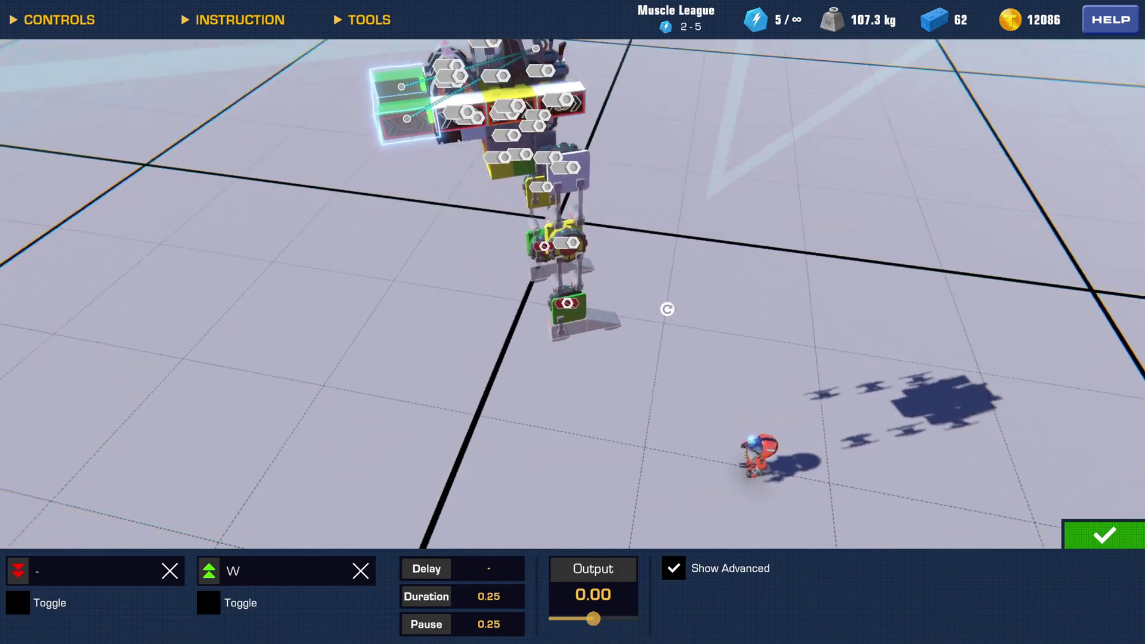
pyautogui.moveTo(667, 309); pyautogui.dragTo(616, 307)
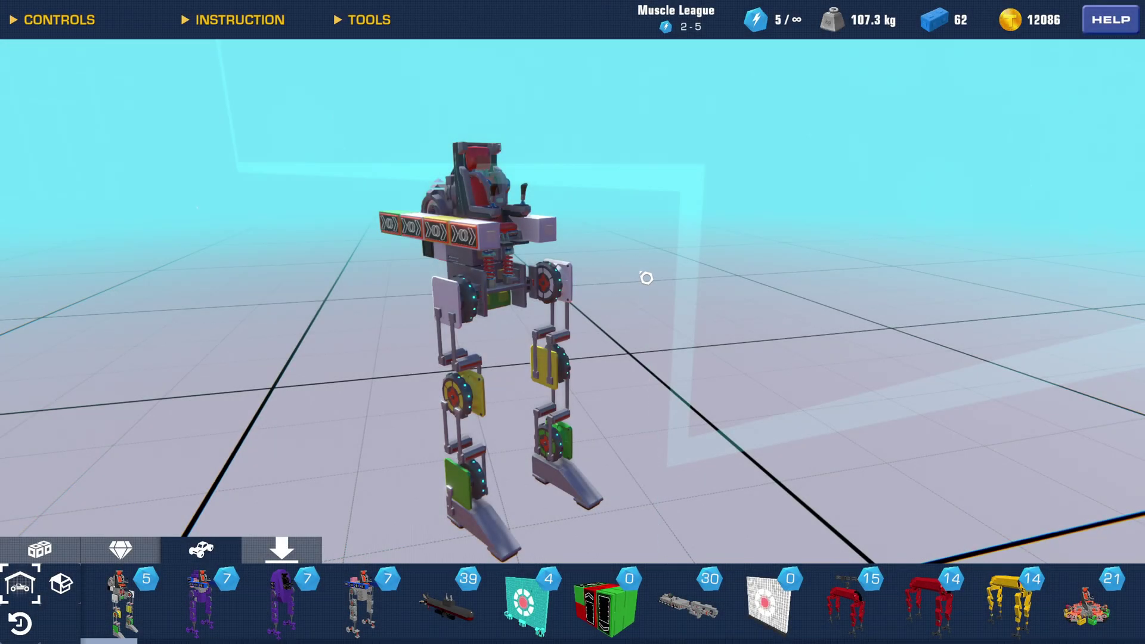
# Test walking forward and steering right in drive mode, and return to the builder.
pyautogui.scroll(-3, 650, 278)
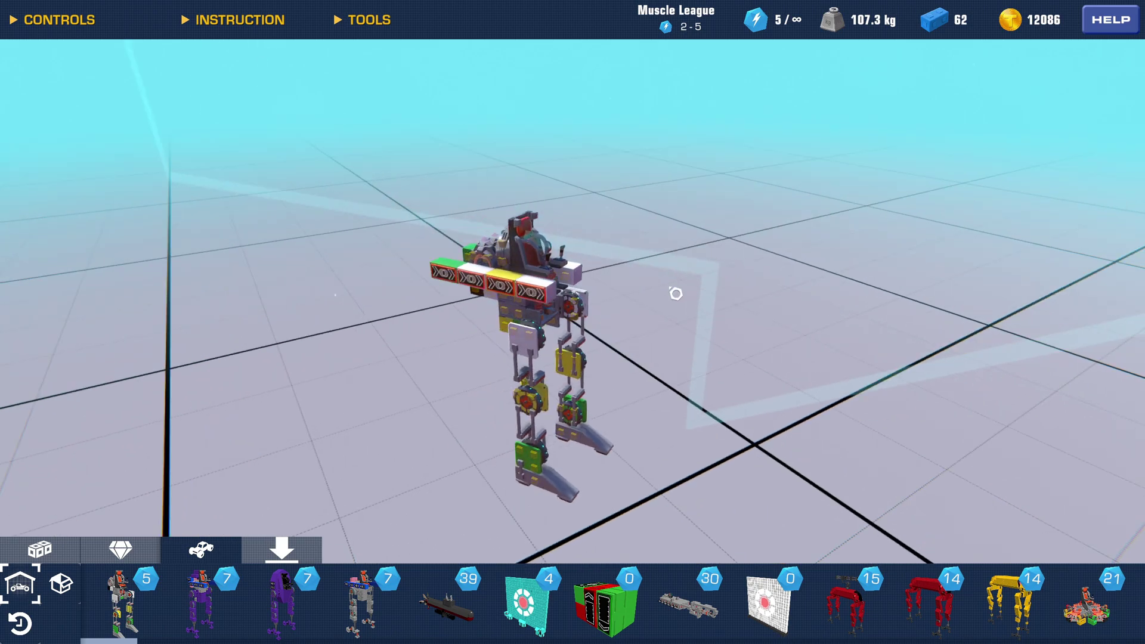
pyautogui.press('b')
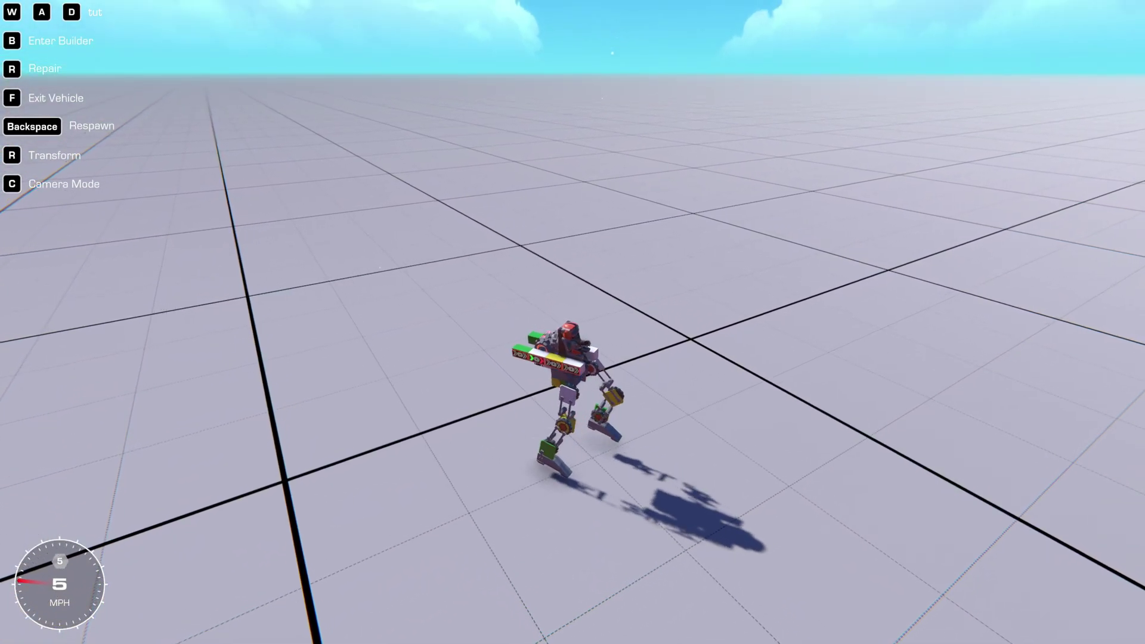
pyautogui.press('w')
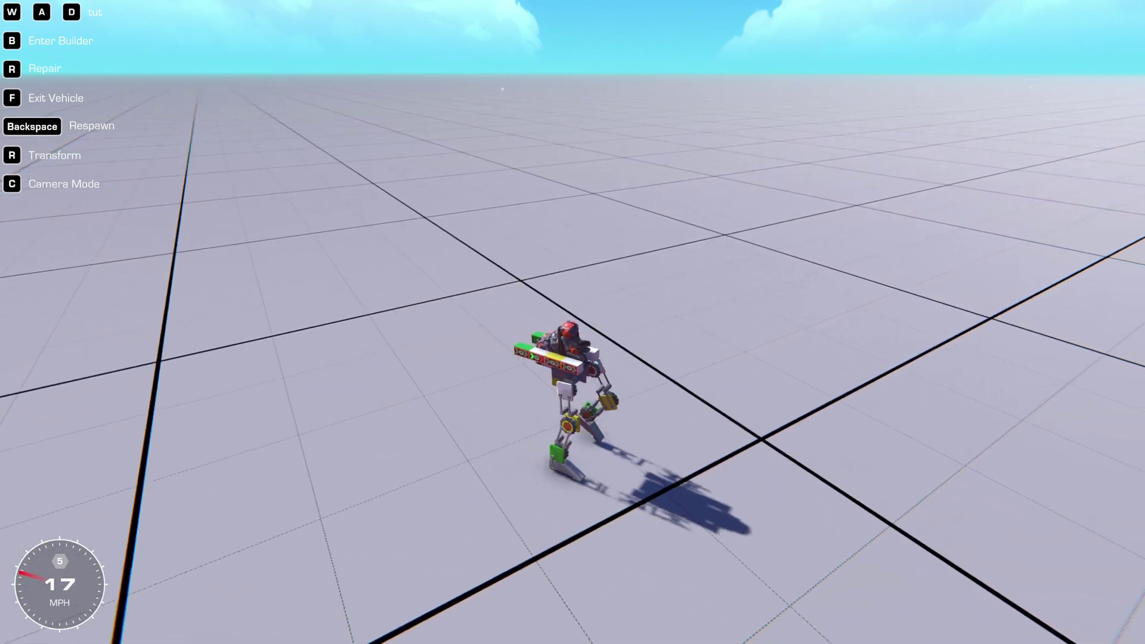
pyautogui.press('d')
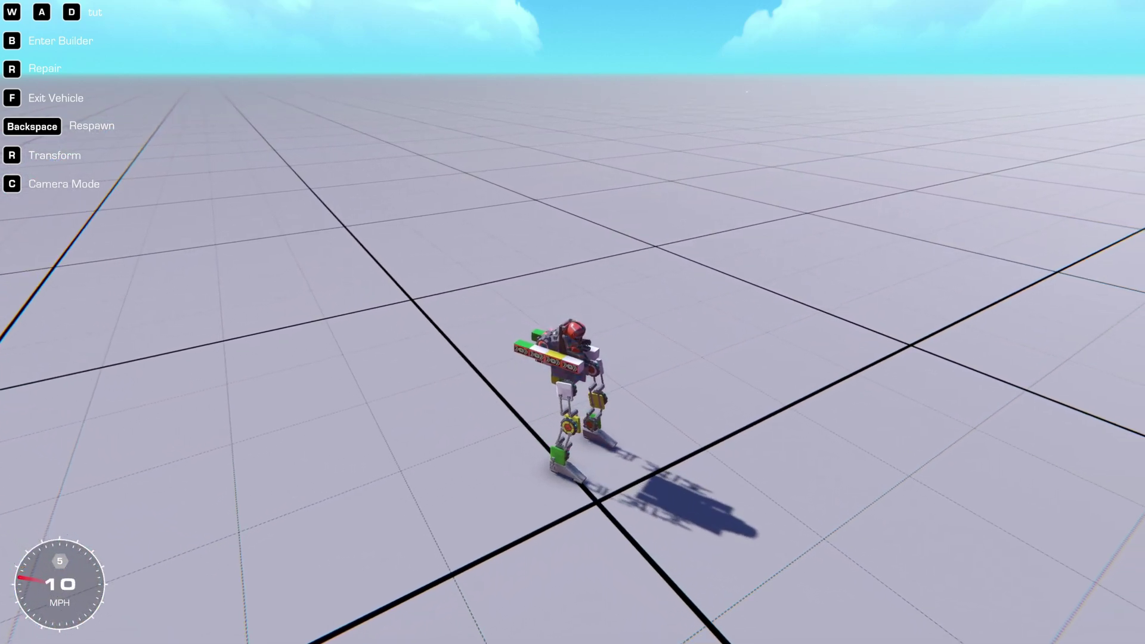
pyautogui.press('b')
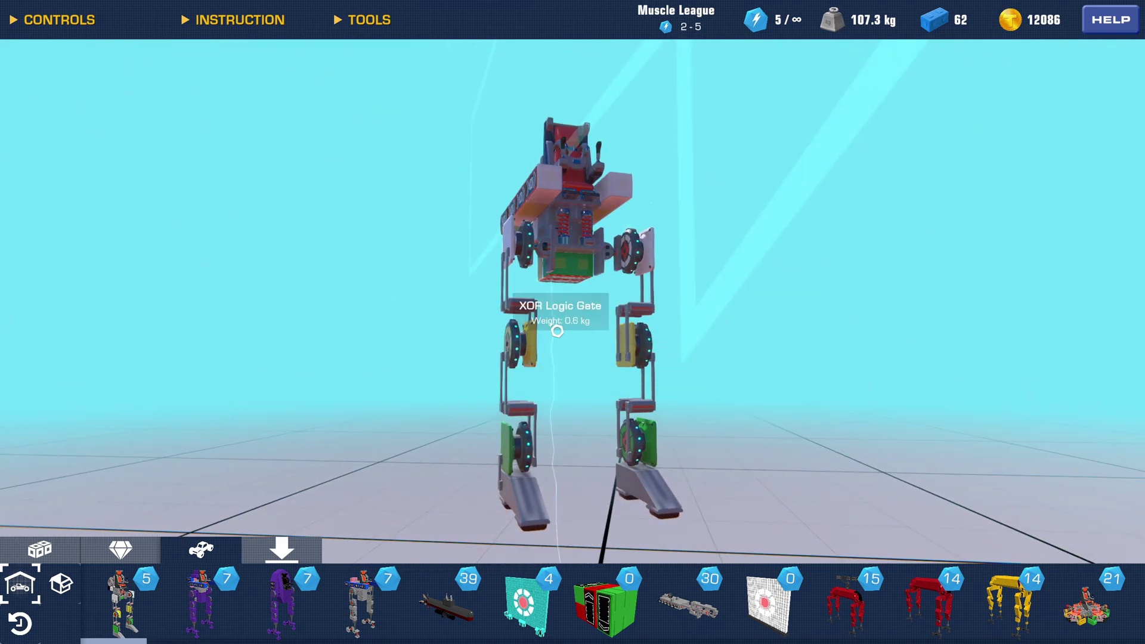
# Save the updated mech over the existing "tut" blueprint.
pyautogui.click(498, 348)
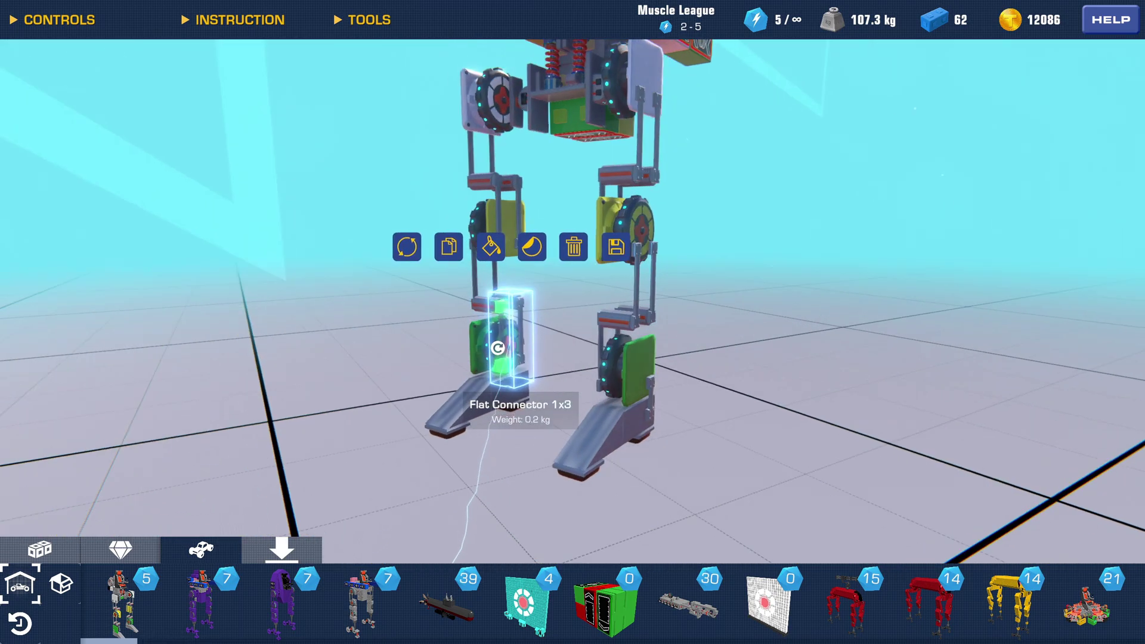
pyautogui.moveTo(529, 330); pyautogui.dragTo(531, 329)
pyautogui.click(578, 249)
pyautogui.moveTo(571, 287); pyautogui.dragTo(553, 298)
pyautogui.click(491, 244)
pyautogui.click(619, 159)
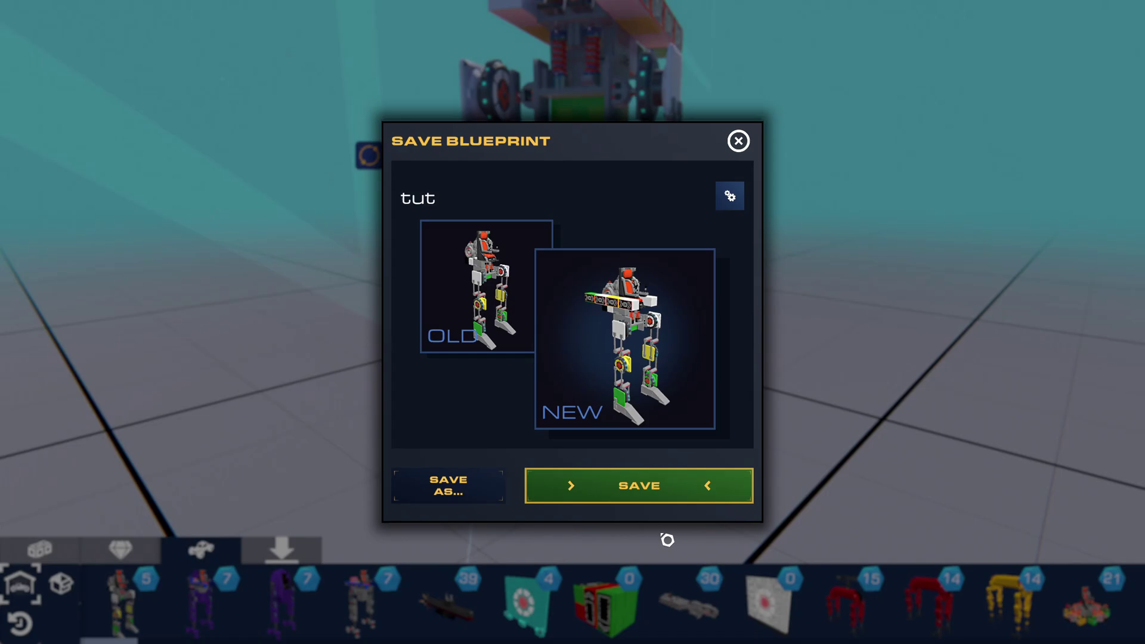
pyautogui.click(641, 486)
# Delete the four 1x3 flat connectors at the two green ankle servos, two on each leg.
pyautogui.scroll(3, 537, 394)
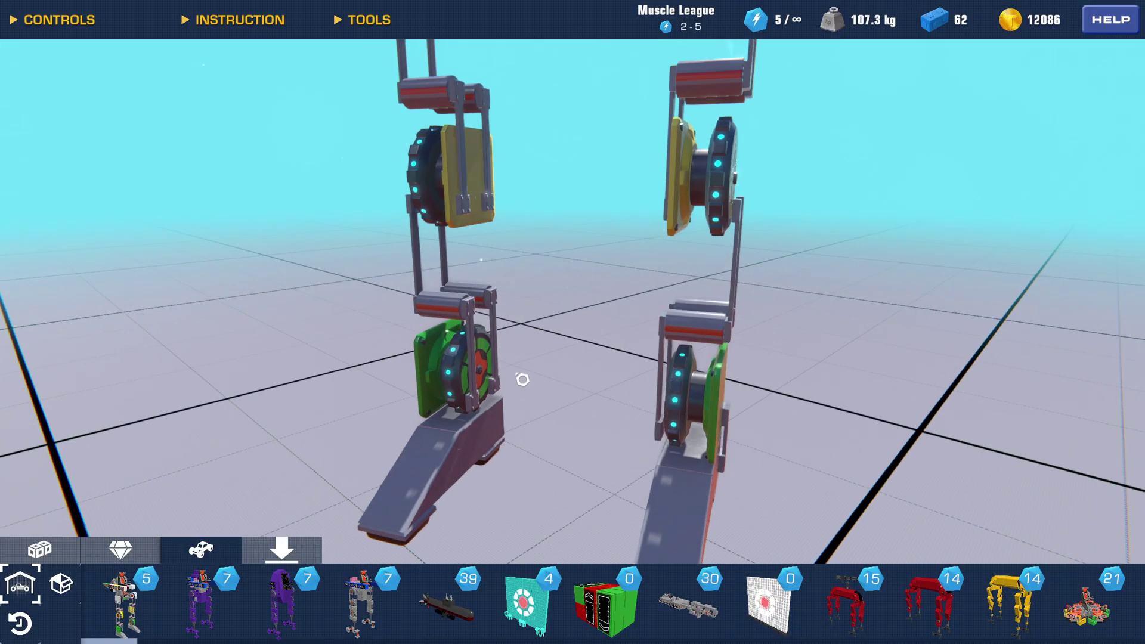
pyautogui.click(494, 369)
pyautogui.keyDown('shift'); pyautogui.click(474, 362); pyautogui.keyUp('shift')
pyautogui.moveTo(489, 363); pyautogui.dragTo(501, 363)
pyautogui.keyDown('shift'); pyautogui.click(690, 360); pyautogui.keyUp('shift')
pyautogui.keyDown('shift'); pyautogui.click(705, 365); pyautogui.keyUp('shift')
pyautogui.click(593, 234)
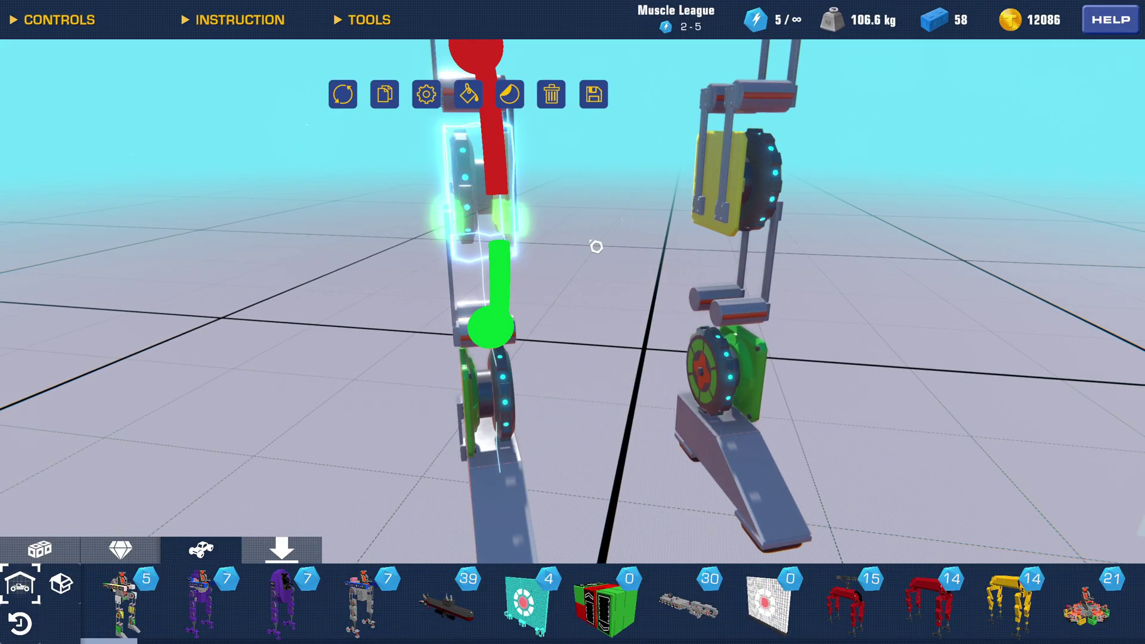
# Place a Piston block on the inner side of the right leg's green ankle servo.
pyautogui.moveTo(596, 248); pyautogui.dragTo(573, 276)
pyautogui.click(43, 550)
pyautogui.click(174, 585)
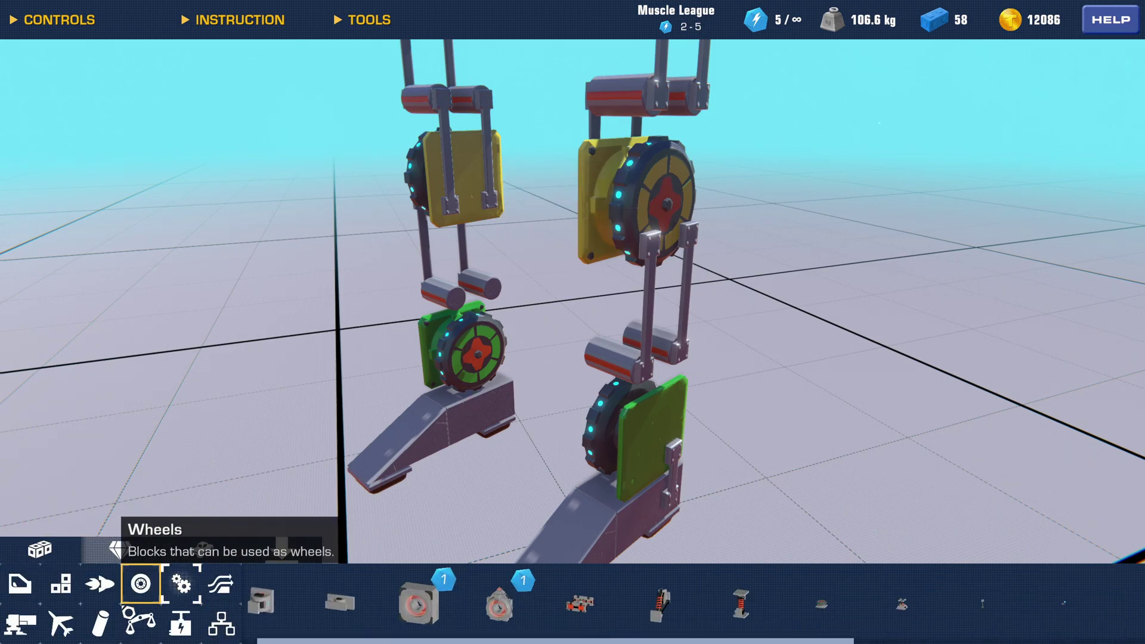
pyautogui.click(140, 584)
pyautogui.click(100, 623)
pyautogui.click(65, 628)
pyautogui.click(147, 626)
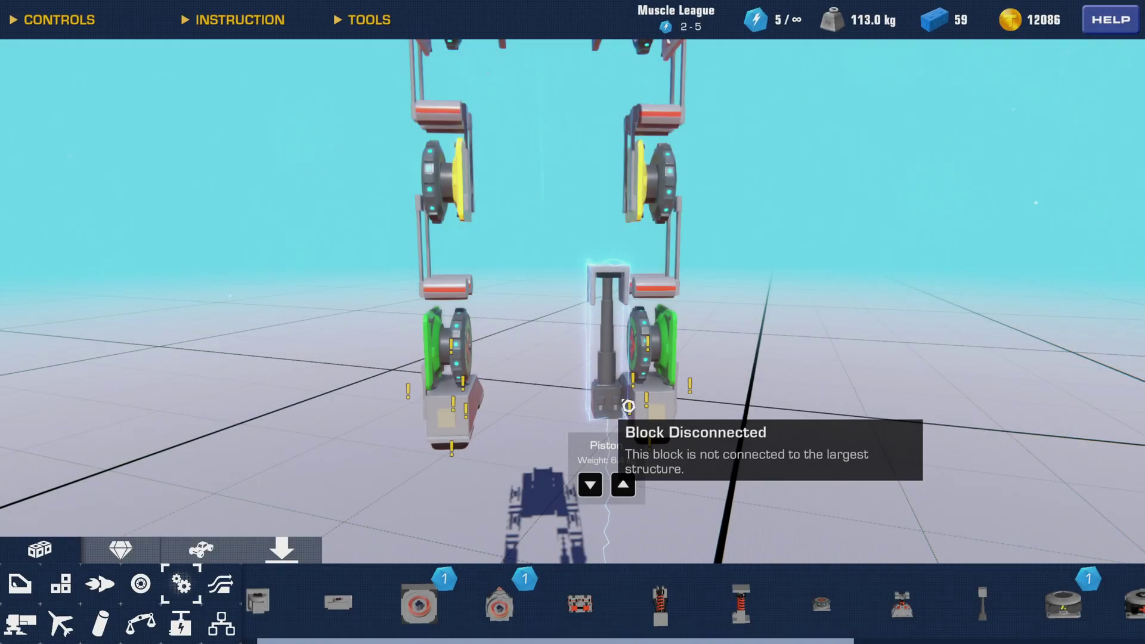
pyautogui.click(618, 398)
# Turn the piston upside down so that its forked bracket end faces the ground.
pyautogui.click(484, 225)
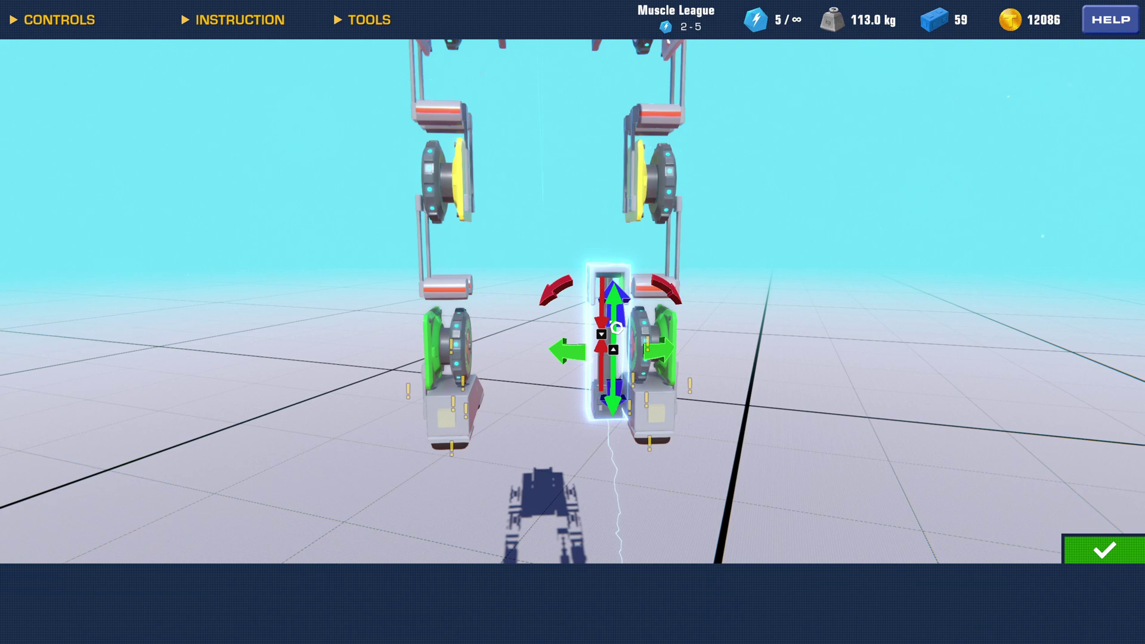
pyautogui.click(615, 395)
pyautogui.click(615, 395)
pyautogui.click(1104, 549)
pyautogui.click(863, 441)
pyautogui.moveTo(861, 440); pyautogui.dragTo(900, 437)
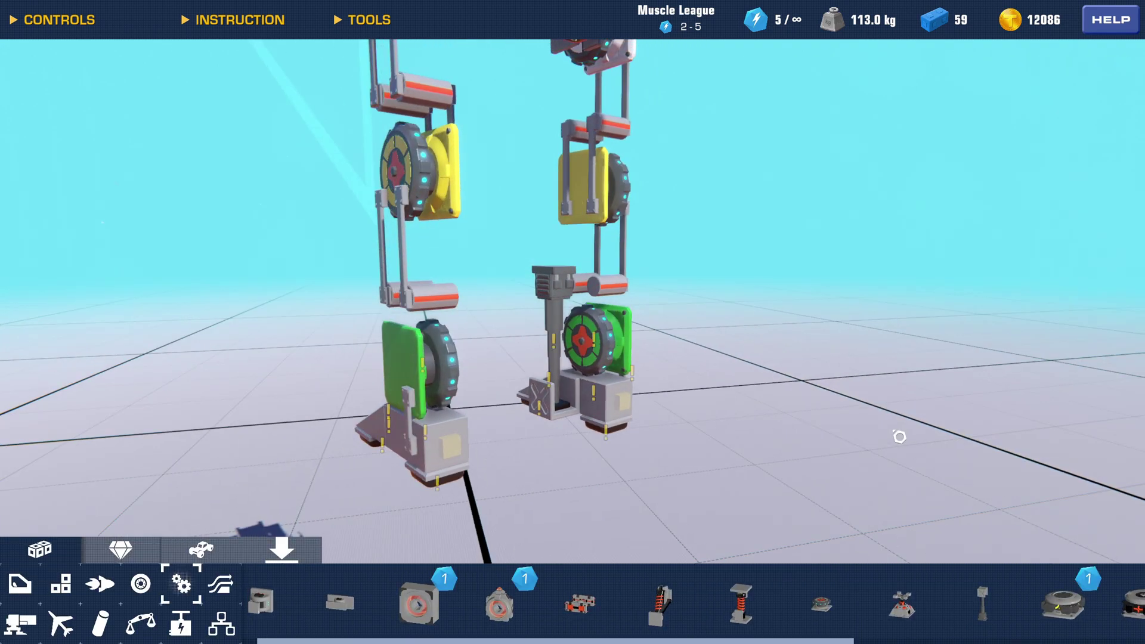
# Lower the right ankle servo, foot and piston together, and raise the piston back up beside the lower-leg tubes.
pyautogui.moveTo(727, 399); pyautogui.dragTo(686, 422)
pyautogui.moveTo(744, 475); pyautogui.dragTo(605, 311)
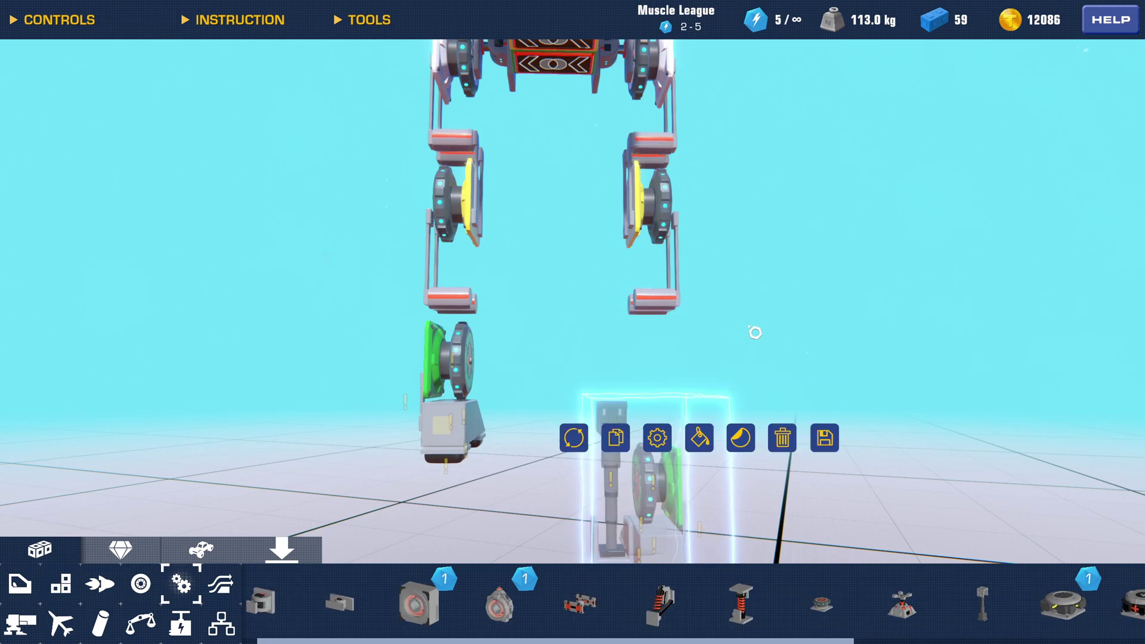
pyautogui.click(754, 332)
pyautogui.click(609, 389)
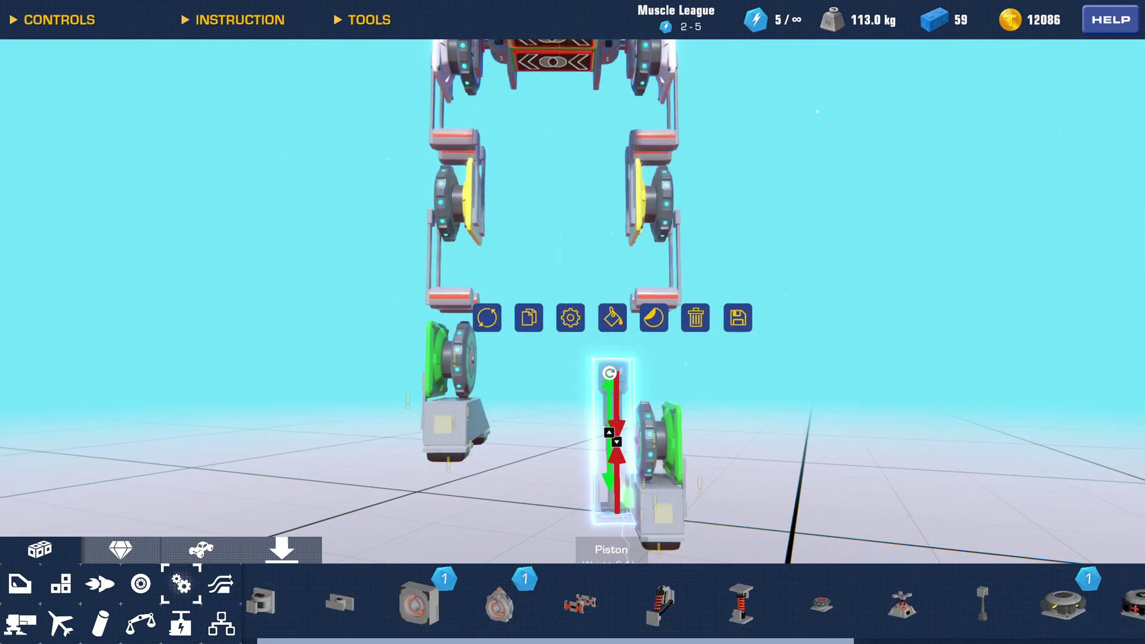
pyautogui.press('Up')
pyautogui.press('Up')
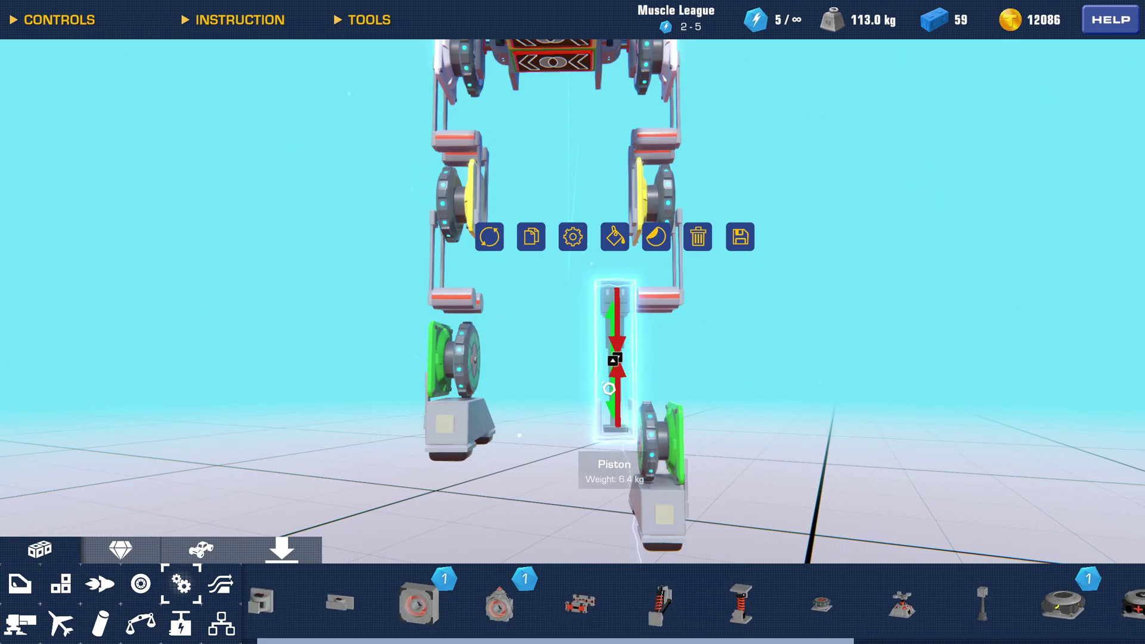
# Lower the right ankle servo and foot until the servo lines up with the piston's bracket end.
pyautogui.click(746, 345)
pyautogui.scroll(-3, 745, 343)
pyautogui.moveTo(720, 487); pyautogui.dragTo(569, 304)
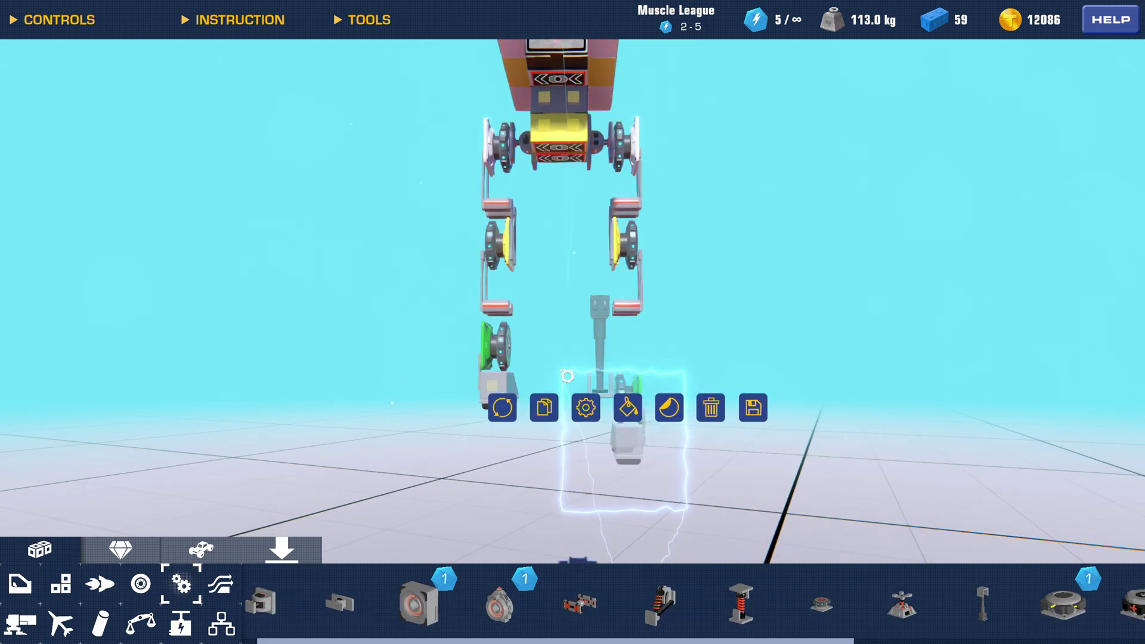
pyautogui.press('Down')
pyautogui.press('Down')
pyautogui.click(759, 353)
pyautogui.moveTo(758, 354); pyautogui.dragTo(726, 392)
pyautogui.scroll(3, 726, 391)
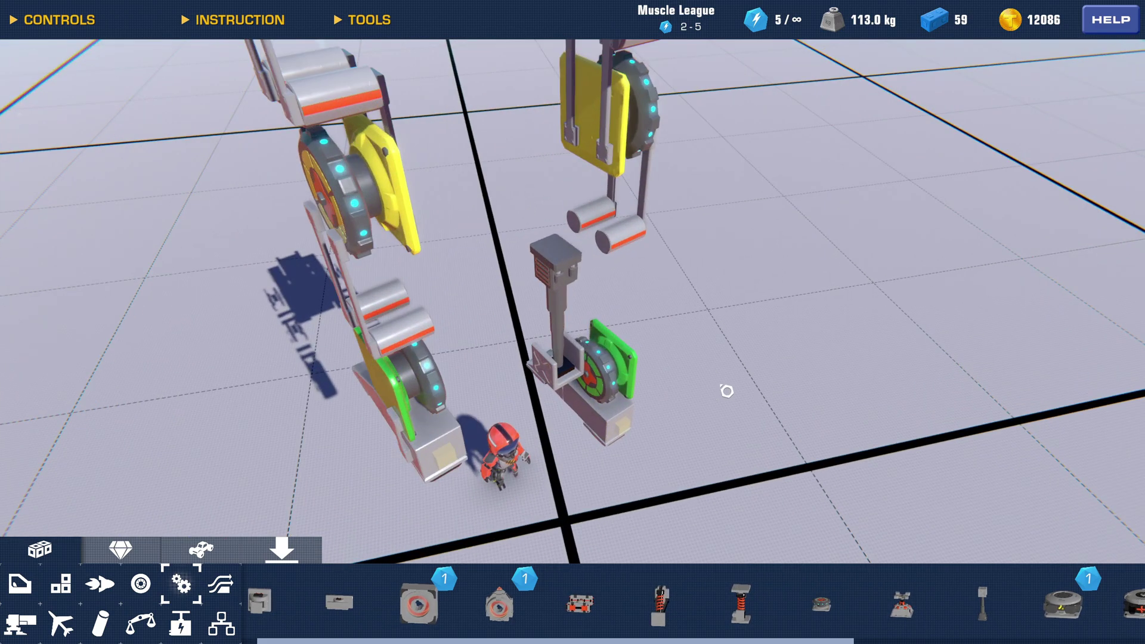
# Place a curved tube elbow on top of the piston to join it to the right lower-leg tube.
pyautogui.click(101, 623)
pyautogui.moveTo(627, 400); pyautogui.dragTo(674, 525)
pyautogui.scroll(3, 675, 525)
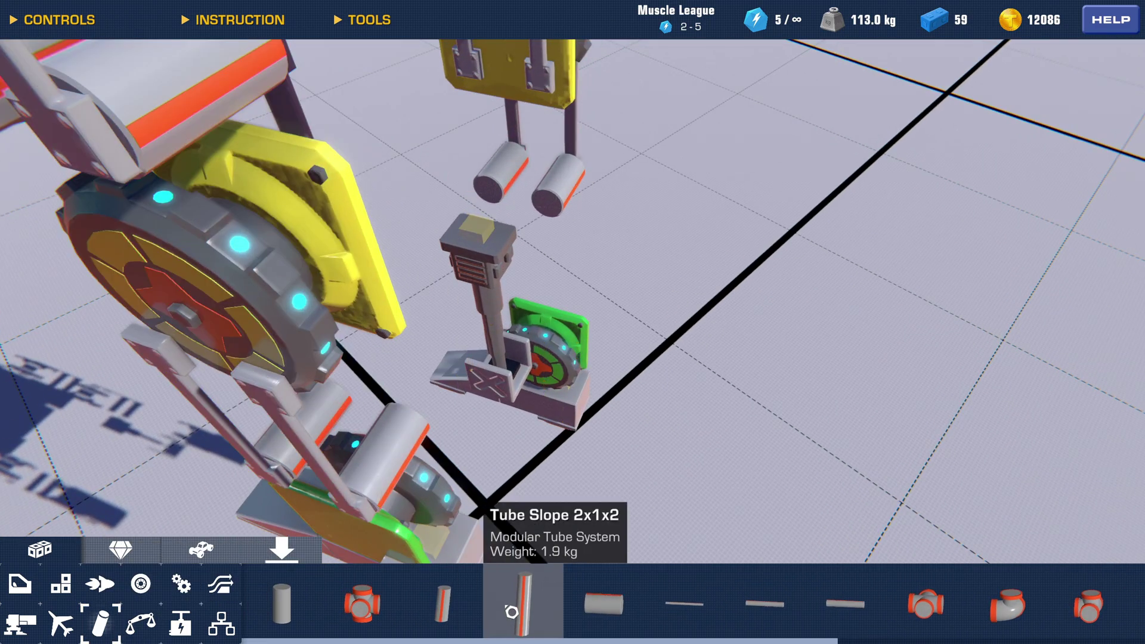
pyautogui.moveTo(978, 607); pyautogui.dragTo(480, 218)
pyautogui.moveTo(480, 218); pyautogui.dragTo(426, 197)
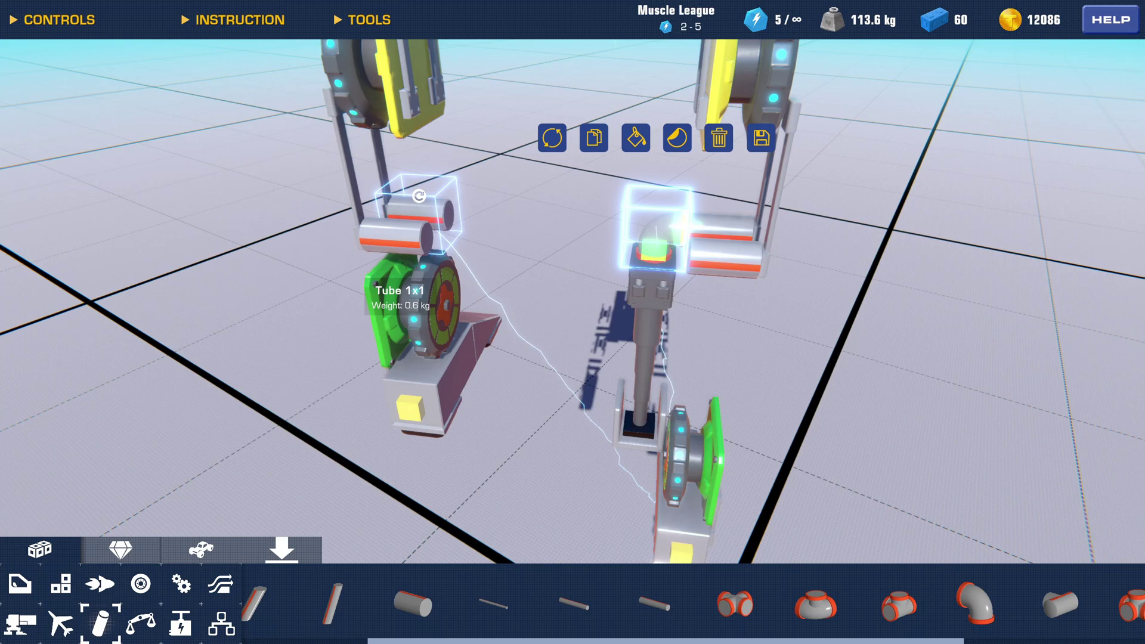
# Lower the left green ankle servo and foot to the same height as the right ones.
pyautogui.scroll(-3, 637, 356)
pyautogui.click(637, 357)
pyautogui.moveTo(637, 356); pyautogui.dragTo(596, 325)
pyautogui.click(455, 371)
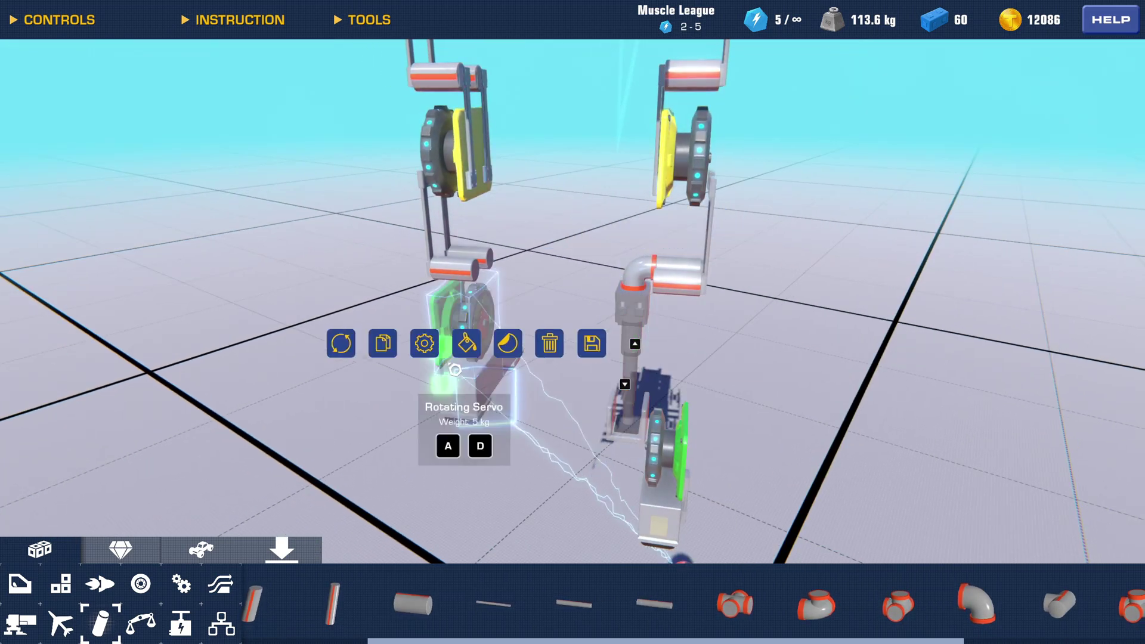
pyautogui.moveTo(455, 371); pyautogui.dragTo(428, 334)
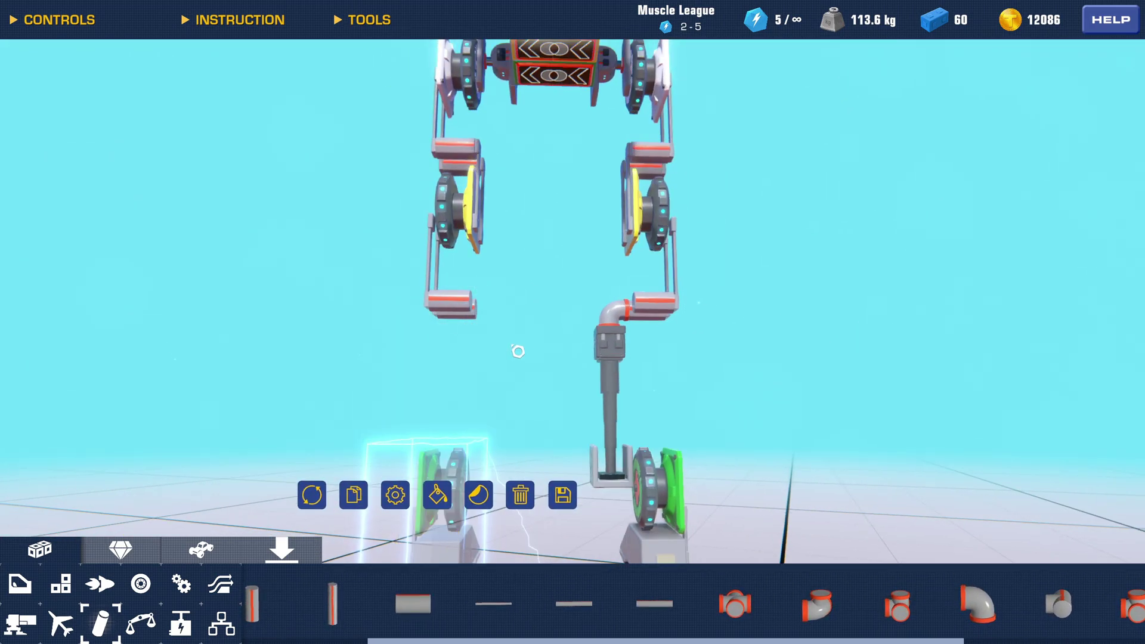
# Copy the right leg's piston and place the copy on the inner side of the left ankle servo.
pyautogui.click(607, 388)
pyautogui.moveTo(608, 389); pyautogui.dragTo(378, 286)
pyautogui.hotkey('ctrl', 'c')
pyautogui.press('Down')
pyautogui.press('Left')
pyautogui.press('Left')
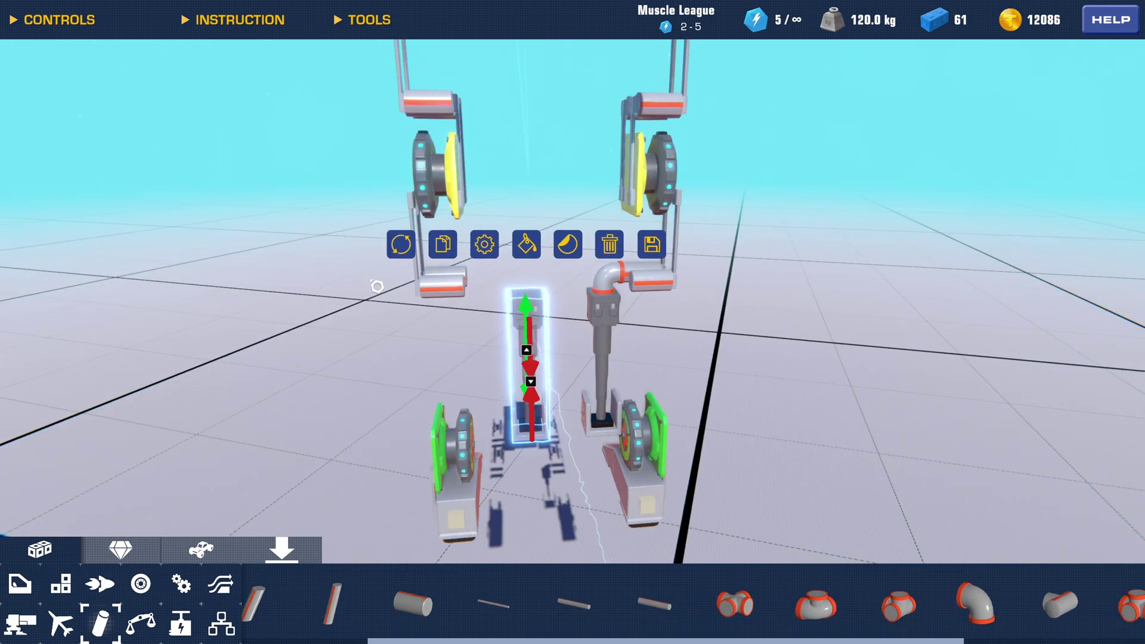
# Copy the tube elbow onto the left piston and rotate it to connect with the left lower-leg tube.
pyautogui.click(614, 291)
pyautogui.hotkey('ctrl', 'c')
pyautogui.click(614, 298)
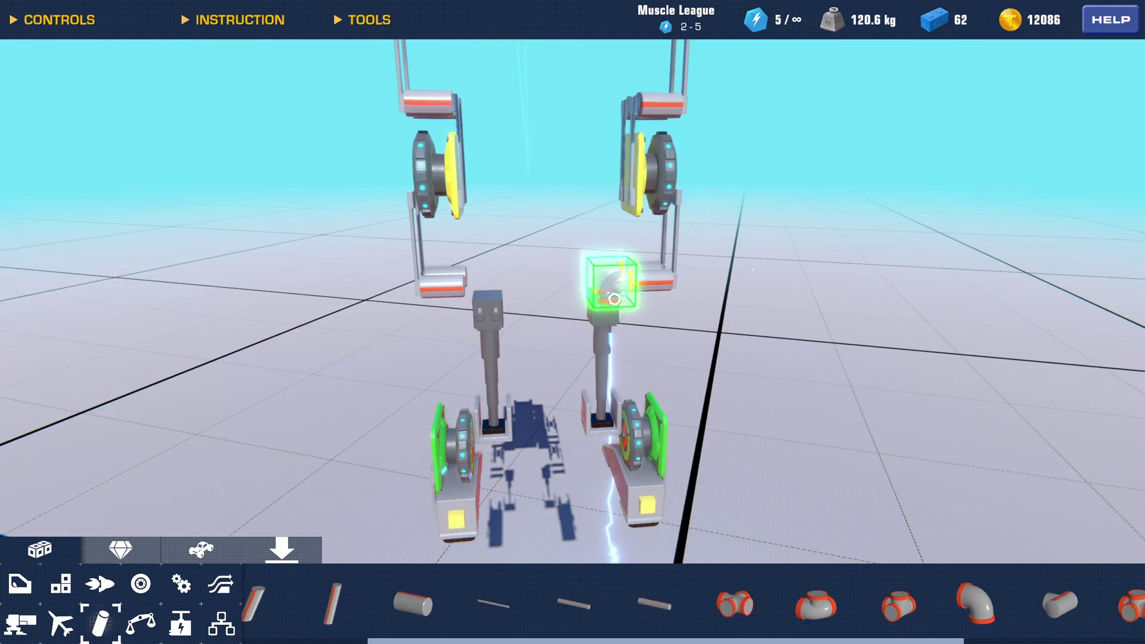
pyautogui.click(502, 296)
pyautogui.click(410, 190)
pyautogui.click(549, 281)
pyautogui.click(549, 281)
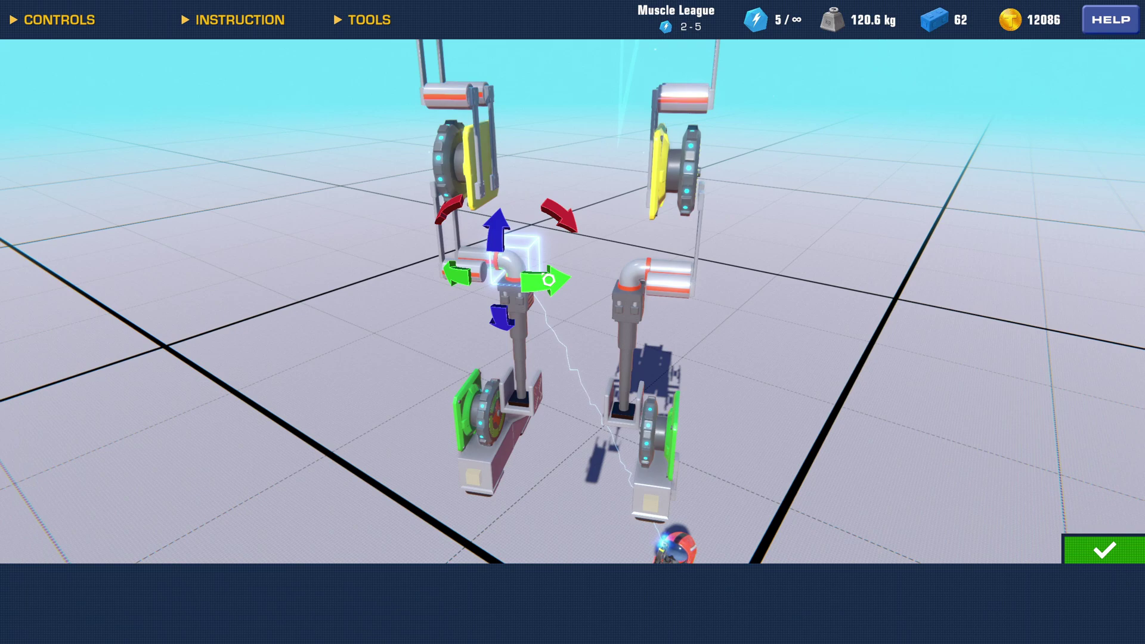
# Configure both pistons to retract on Space with no extend key, speed -100, start position 0.00 and Auto Reset enabled.
pyautogui.click(517, 336)
pyautogui.click(516, 336)
pyautogui.click(485, 227)
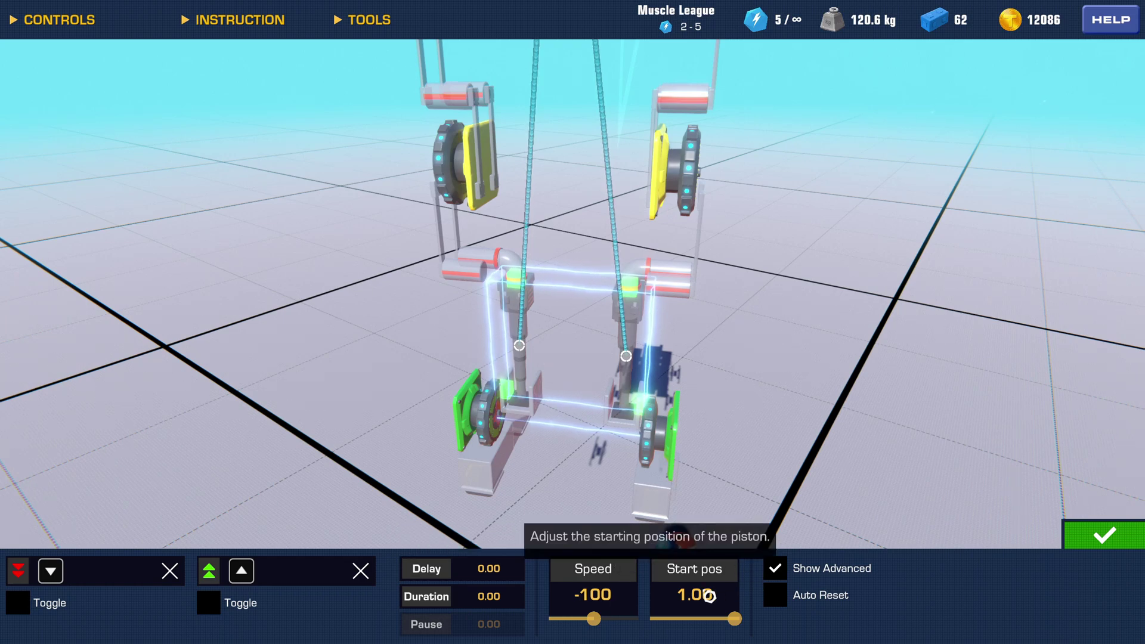
pyautogui.click(793, 599)
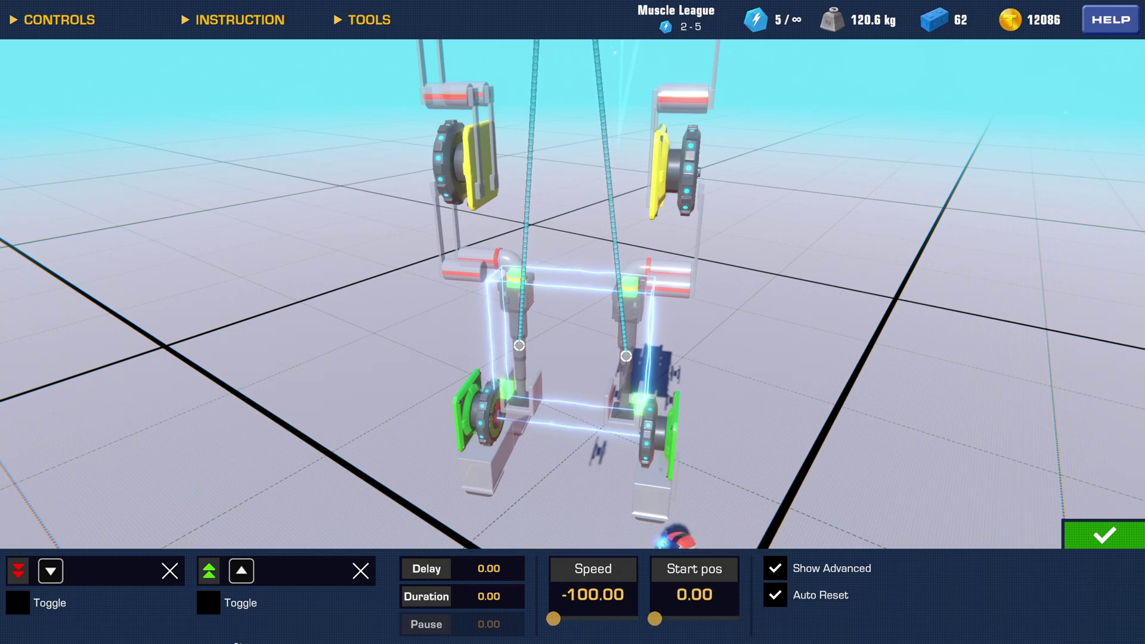
pyautogui.click(360, 562)
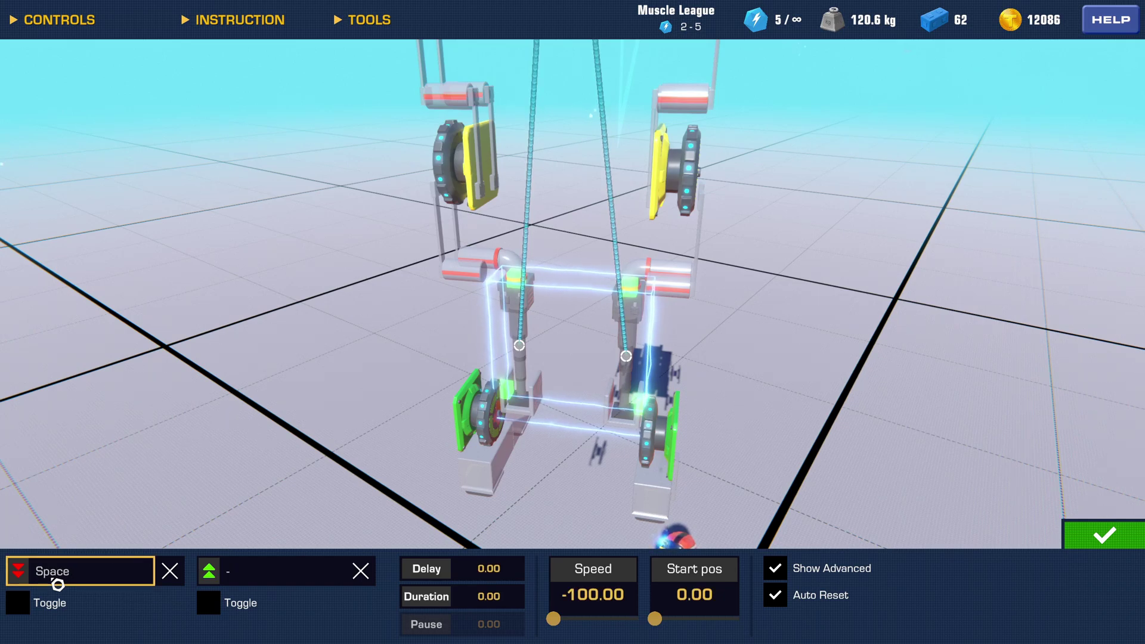
pyautogui.click(1114, 539)
# Test walking forward and jumping with the mech in drive mode, and return to the builder.
pyautogui.press('b')
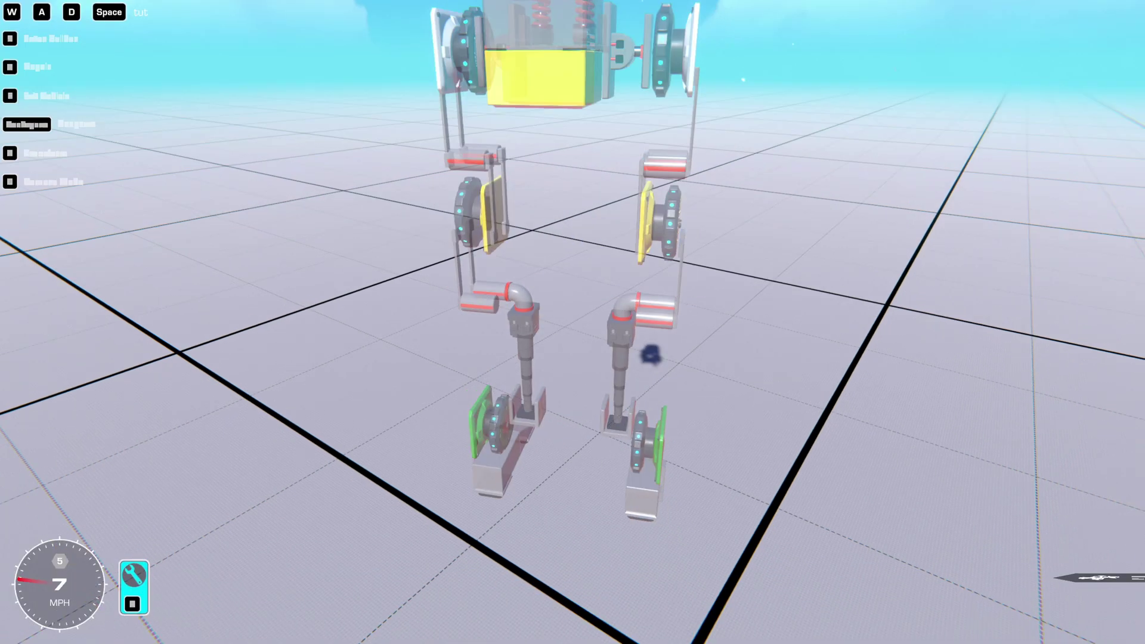
pyautogui.press('w')
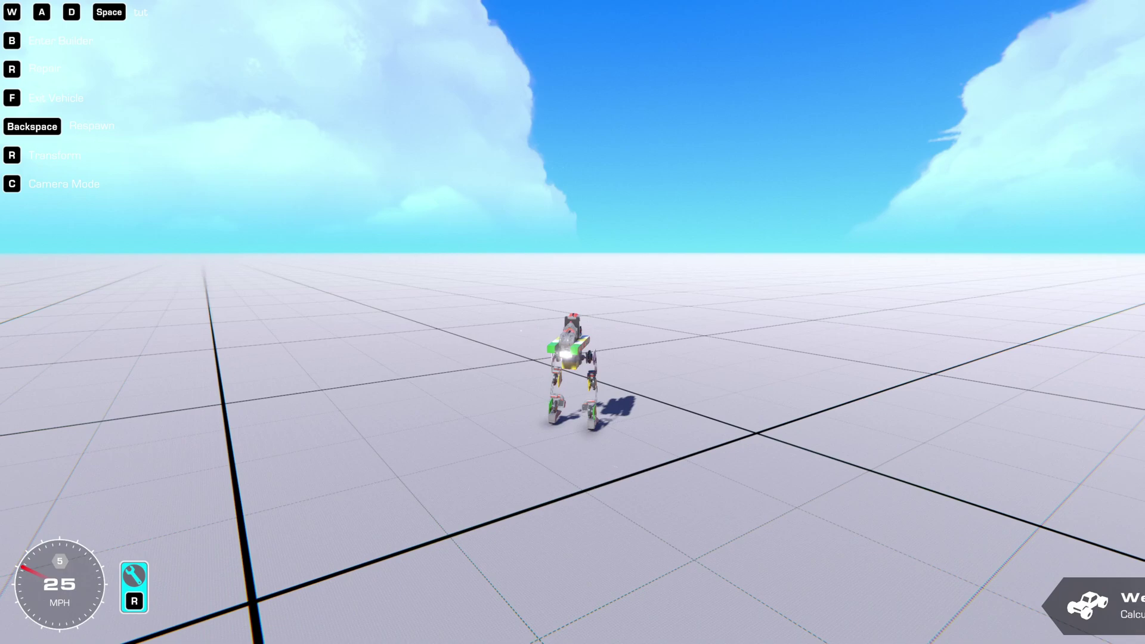
pyautogui.press('space')
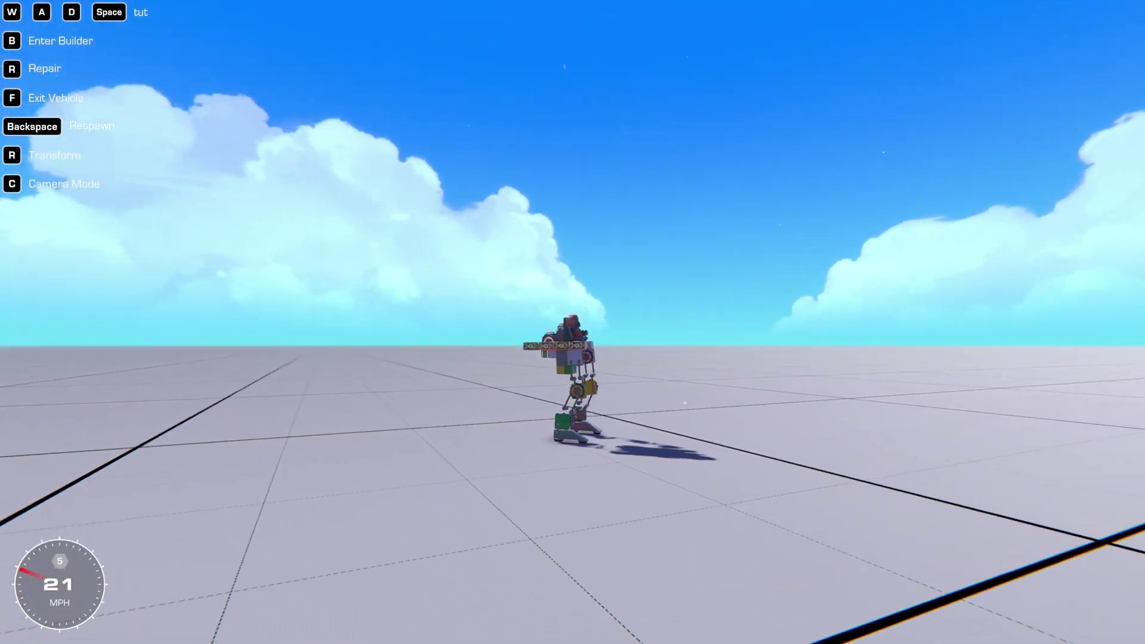
pyautogui.press('space')
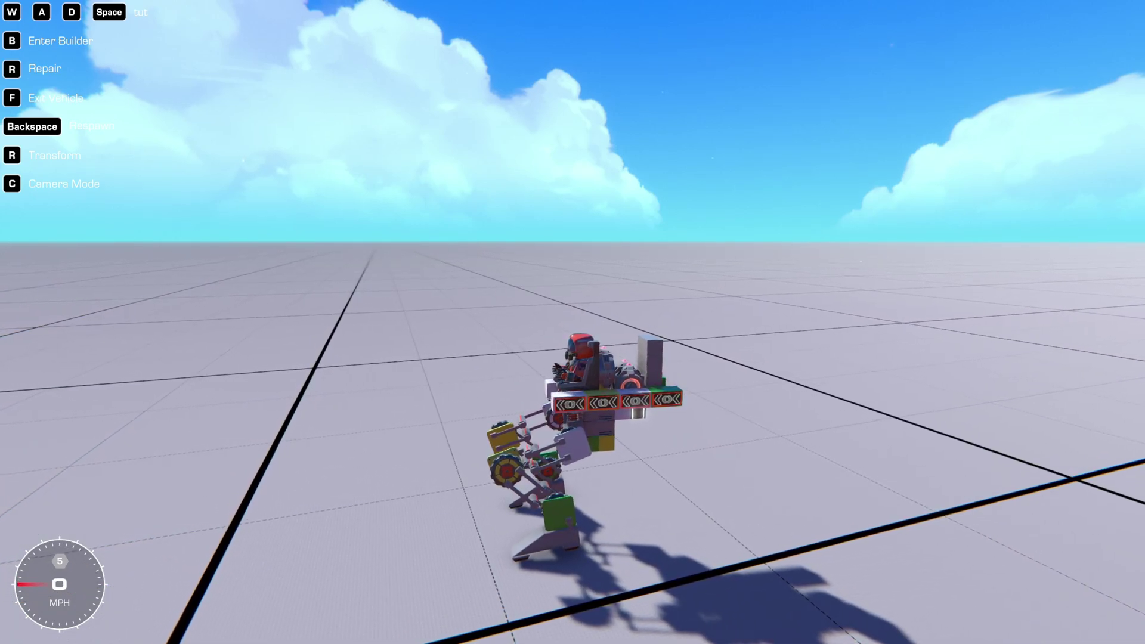
pyautogui.press('w')
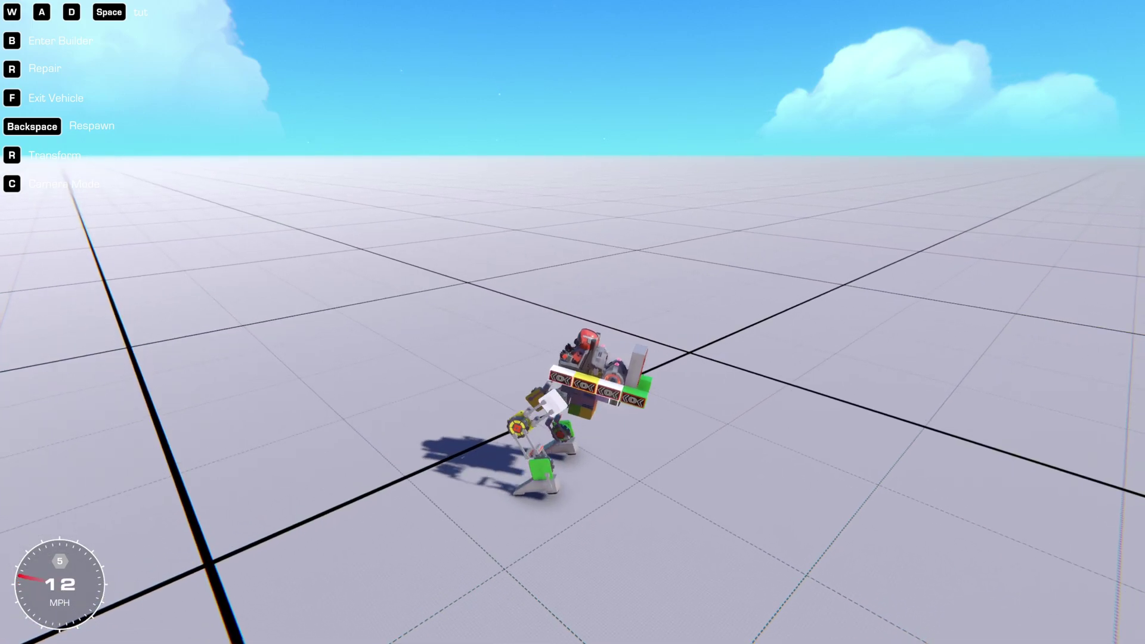
pyautogui.press('b')
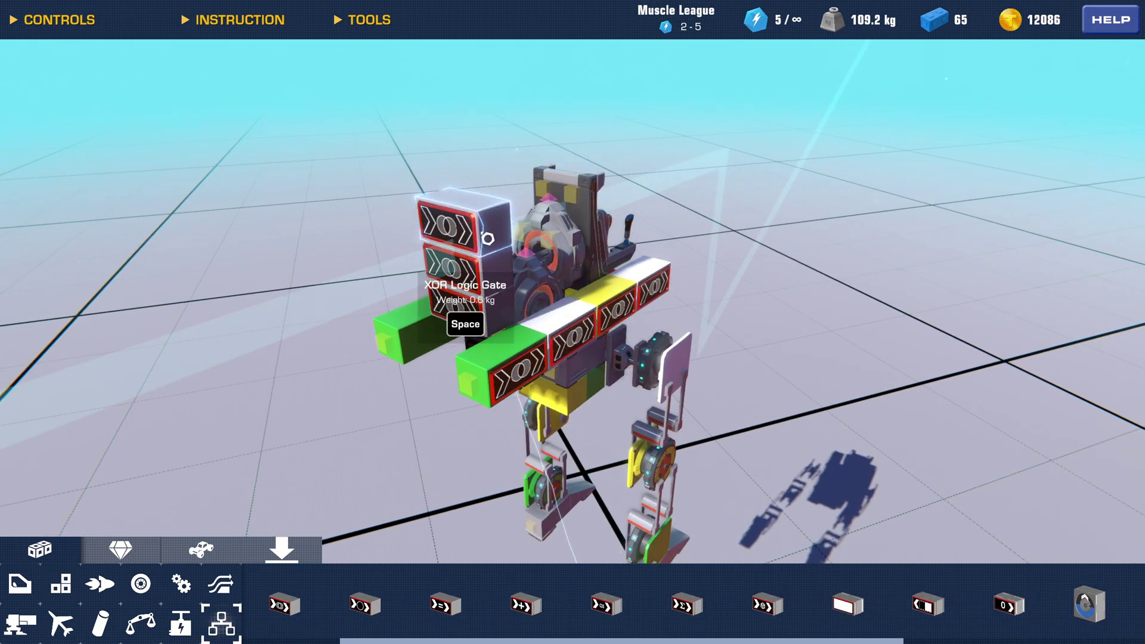
# Examine which leg servos each of the three stacked XOR gates on Space drives, along with their Output settings.
pyautogui.click(441, 220)
pyautogui.click(381, 142)
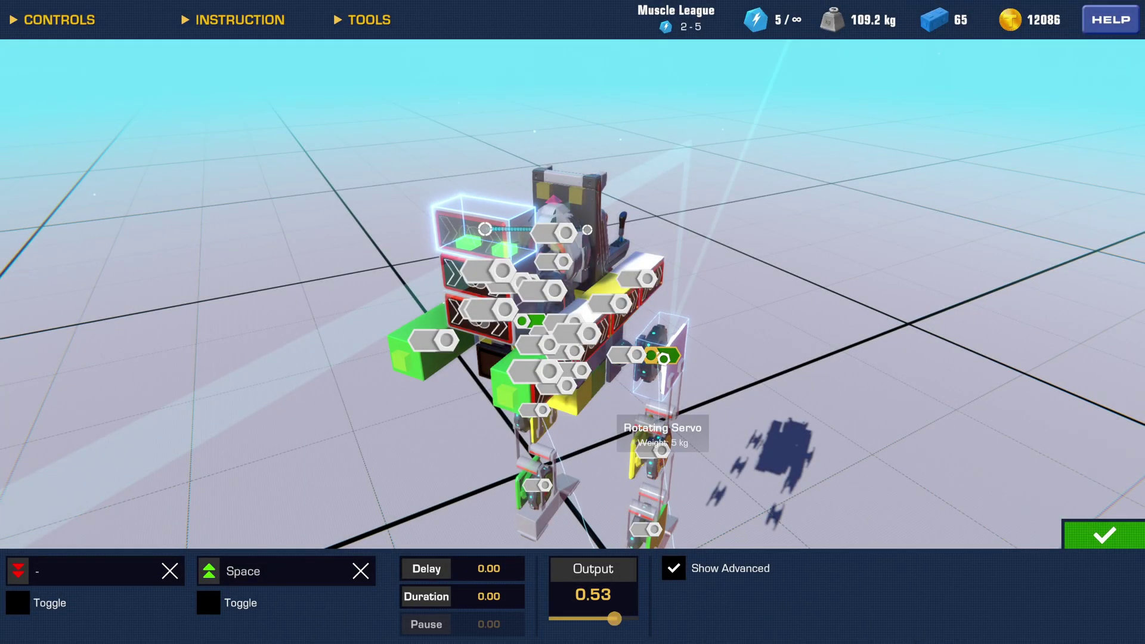
pyautogui.moveTo(664, 359); pyautogui.dragTo(461, 302)
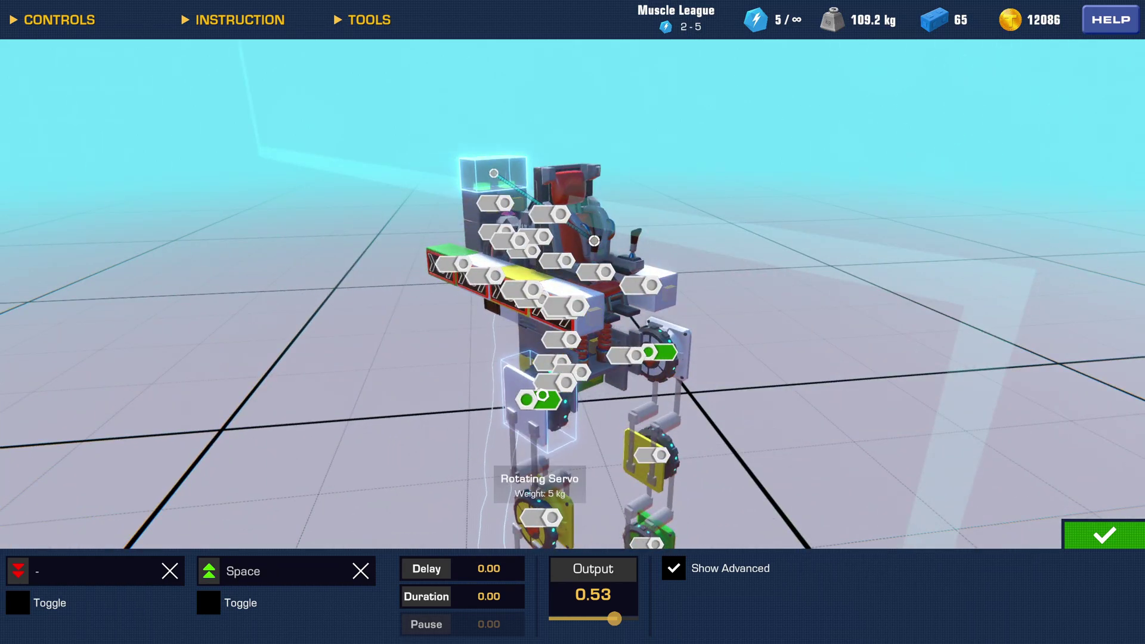
pyautogui.moveTo(540, 486); pyautogui.dragTo(617, 397)
pyautogui.click(455, 223)
pyautogui.moveTo(454, 223); pyautogui.dragTo(533, 416)
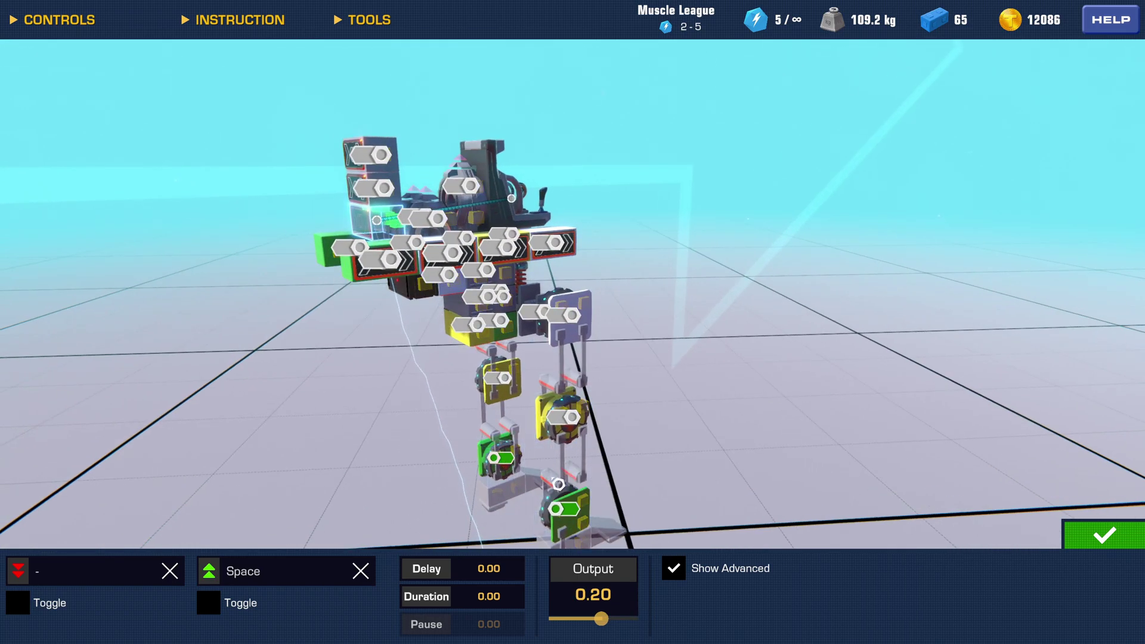
pyautogui.click(366, 155)
pyautogui.moveTo(367, 155); pyautogui.dragTo(530, 417)
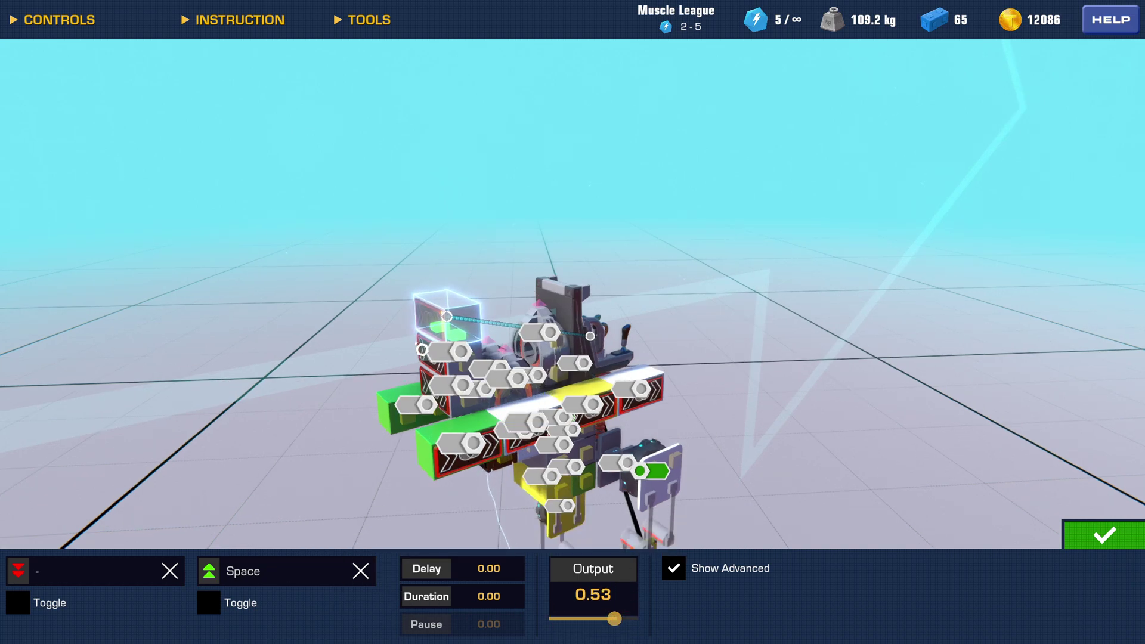
pyautogui.scroll(-2, 603, 477)
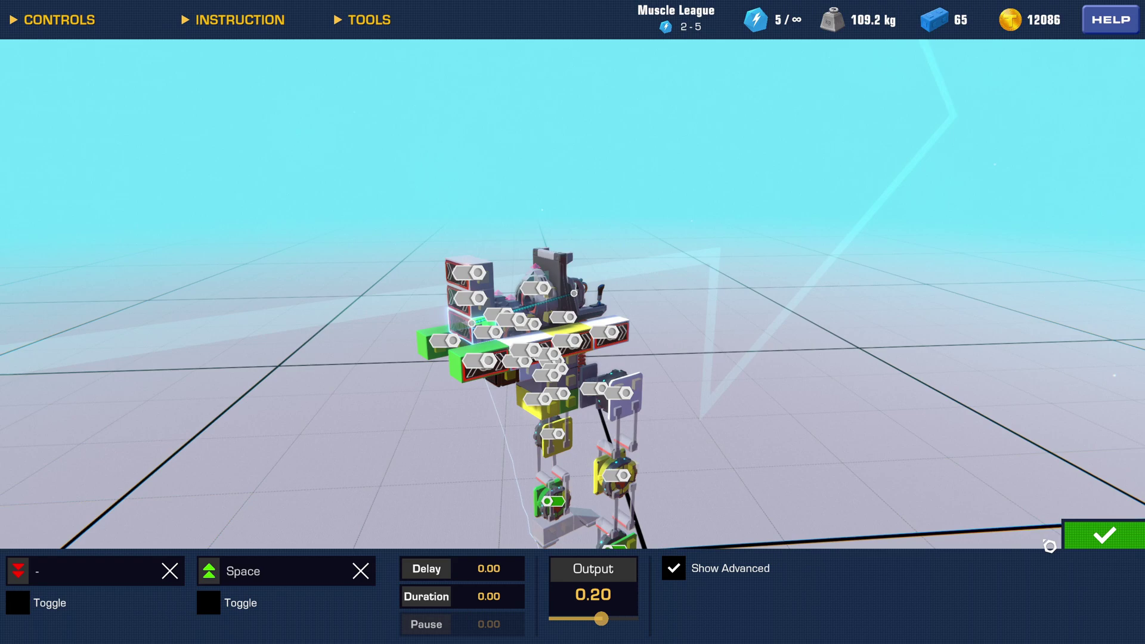
# Close the gate settings and test jumping and turning left in drive mode using another camera mode.
pyautogui.click(1113, 542)
pyautogui.click(1043, 507)
pyautogui.press('b')
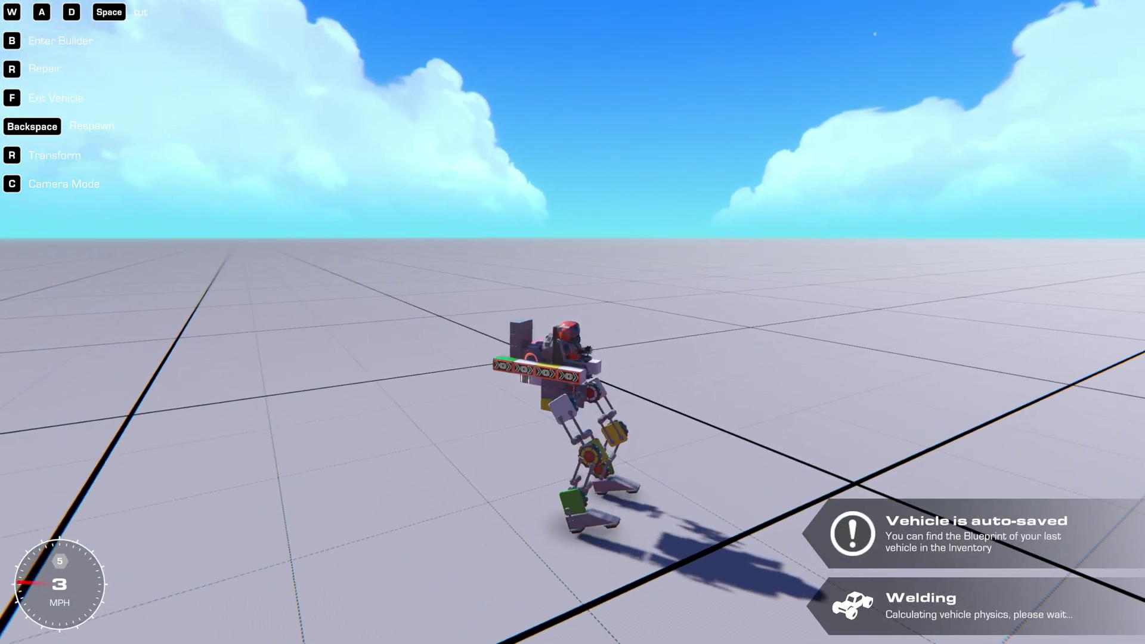
pyautogui.press('c')
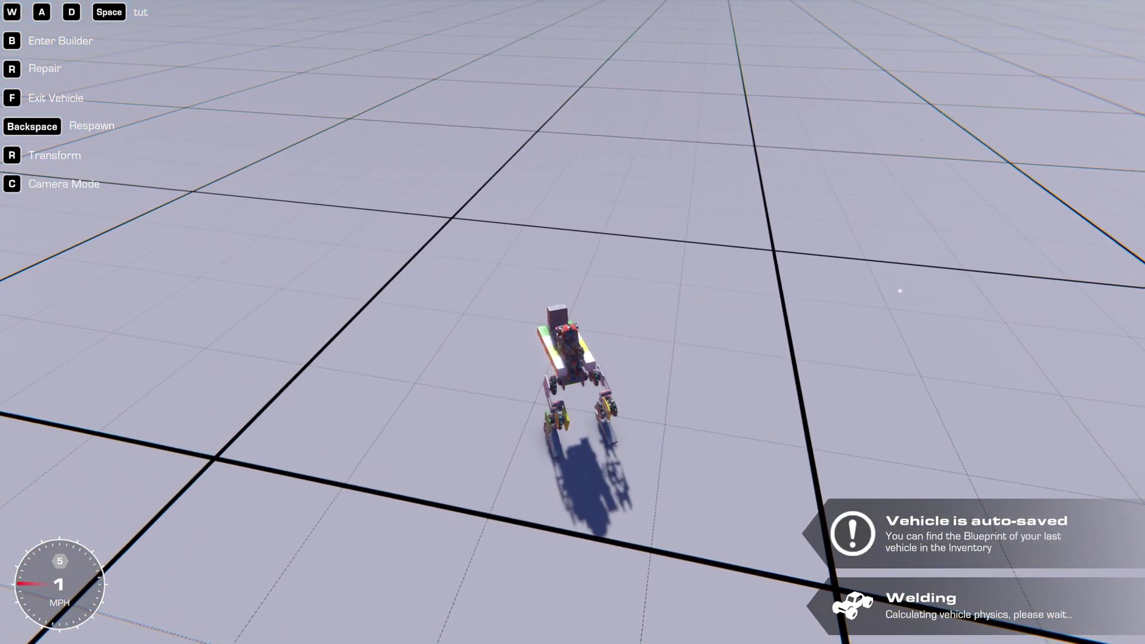
pyautogui.press('space')
pyautogui.press('space')
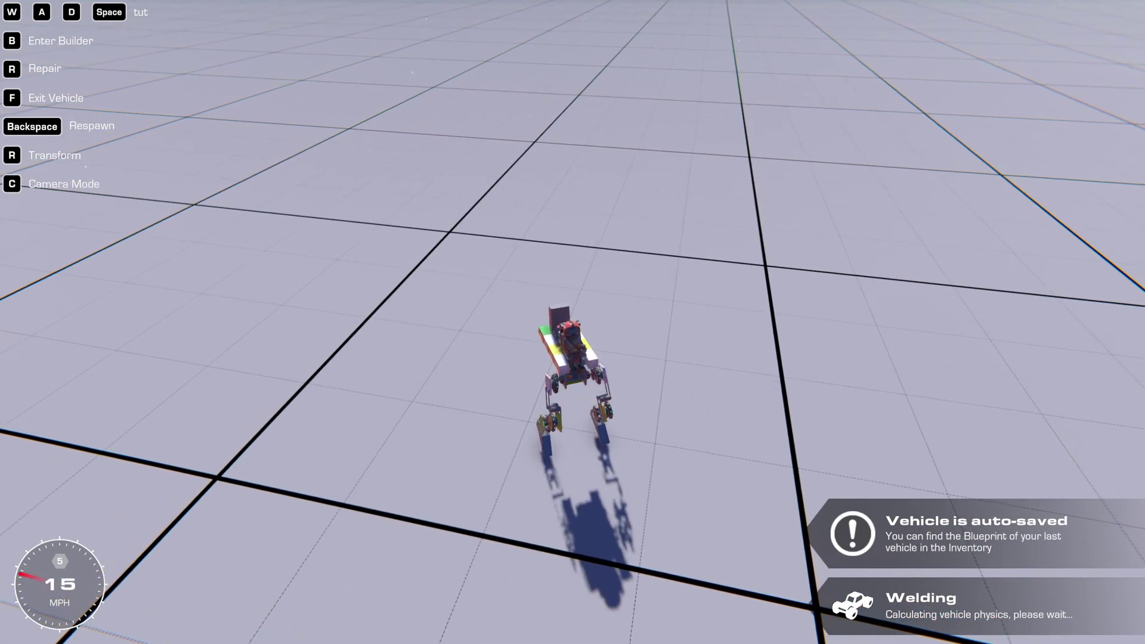
pyautogui.press('a')
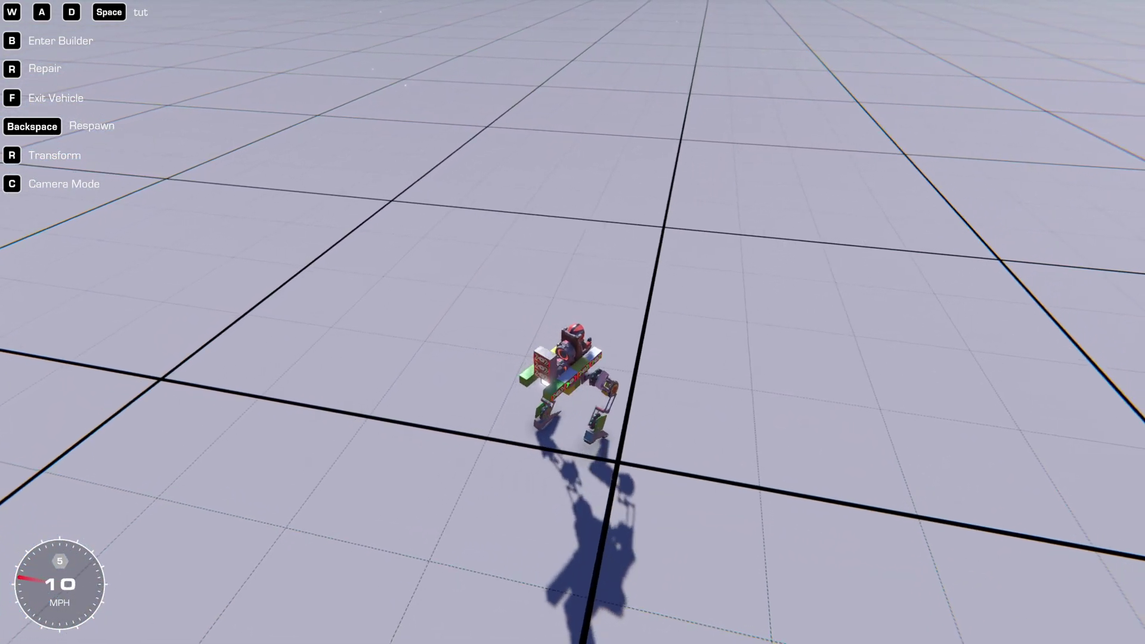